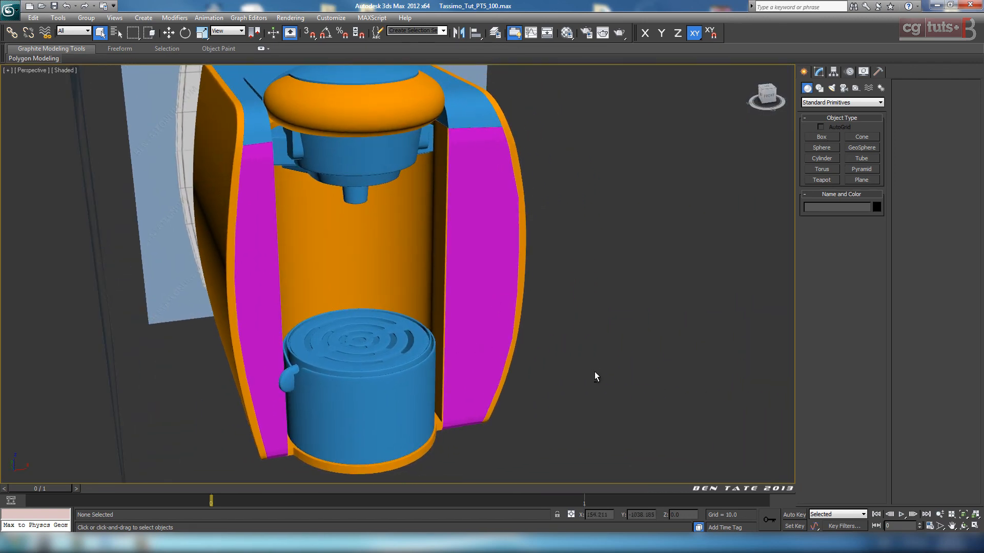
Examine the coffee maker model and the reference photos of its front control panel, display and dial.
alt+middle_drag(595, 375, 502, 336)
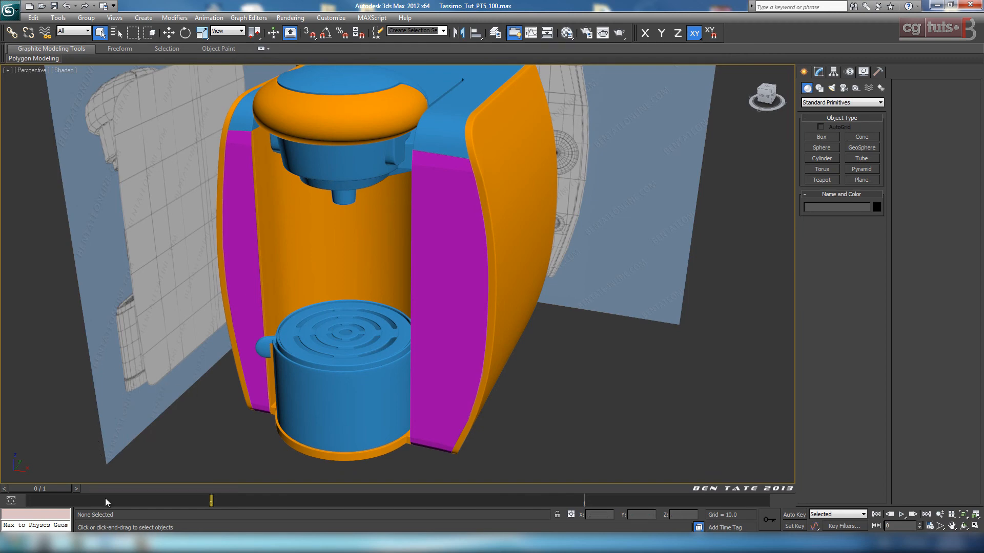
mouse_move(107, 543)
click(89, 502)
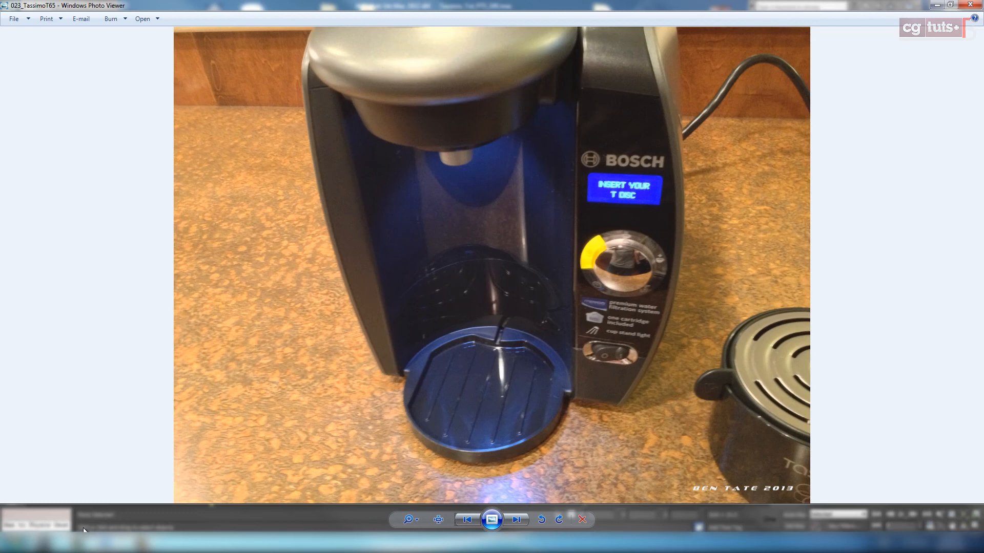
mouse_move(89, 542)
click(162, 497)
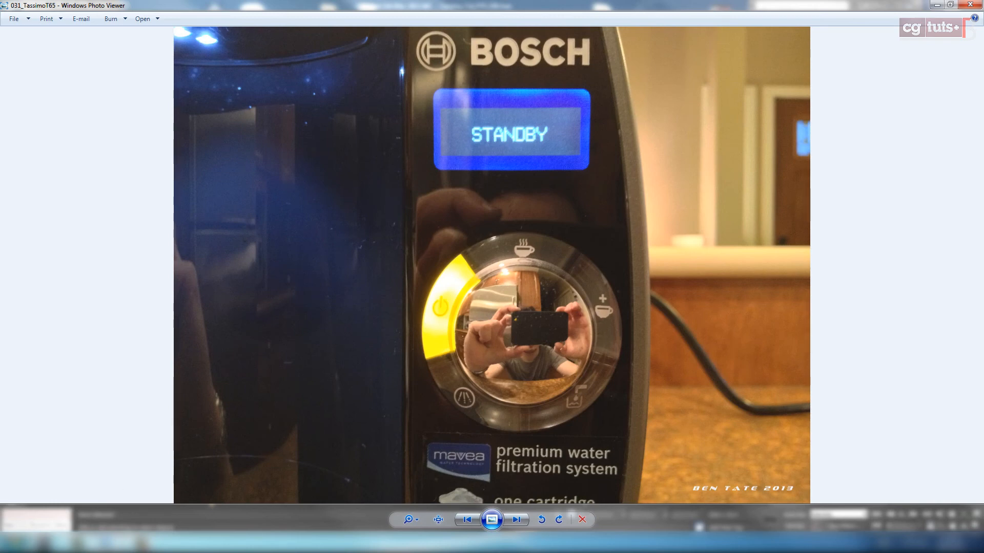
mouse_move(149, 542)
click(281, 497)
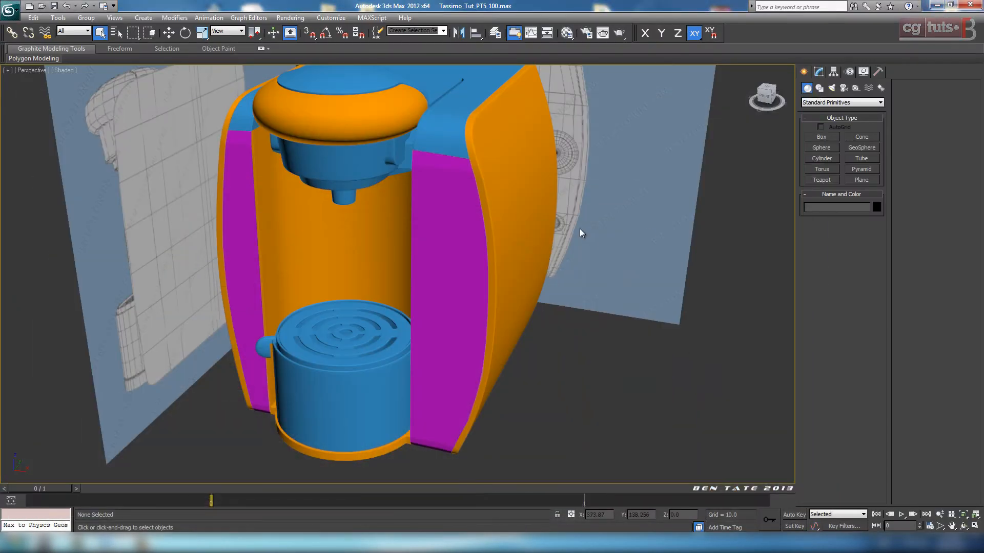
Turn on edged faces in the Perspective view and hide every model part except the magenta Front panels.
key(F4)
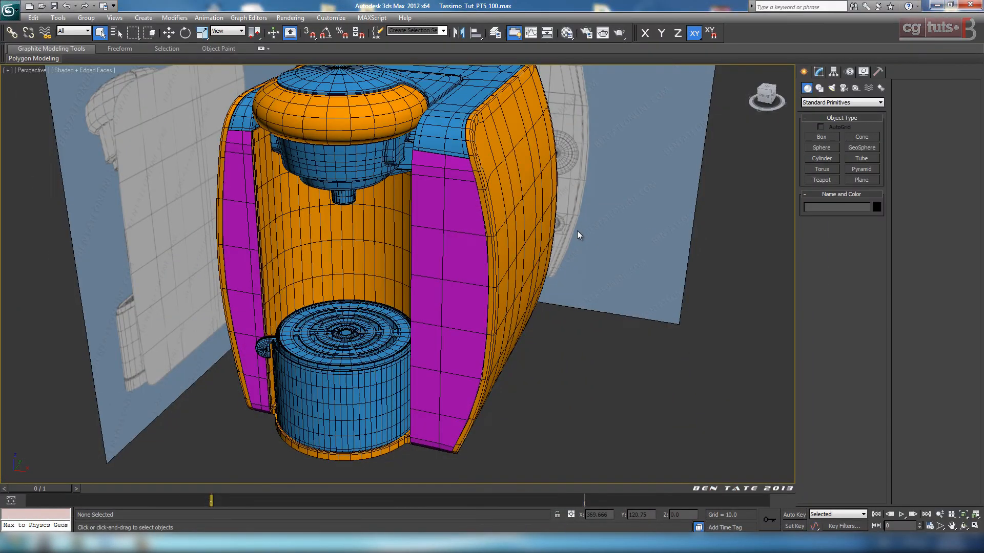
click(469, 255)
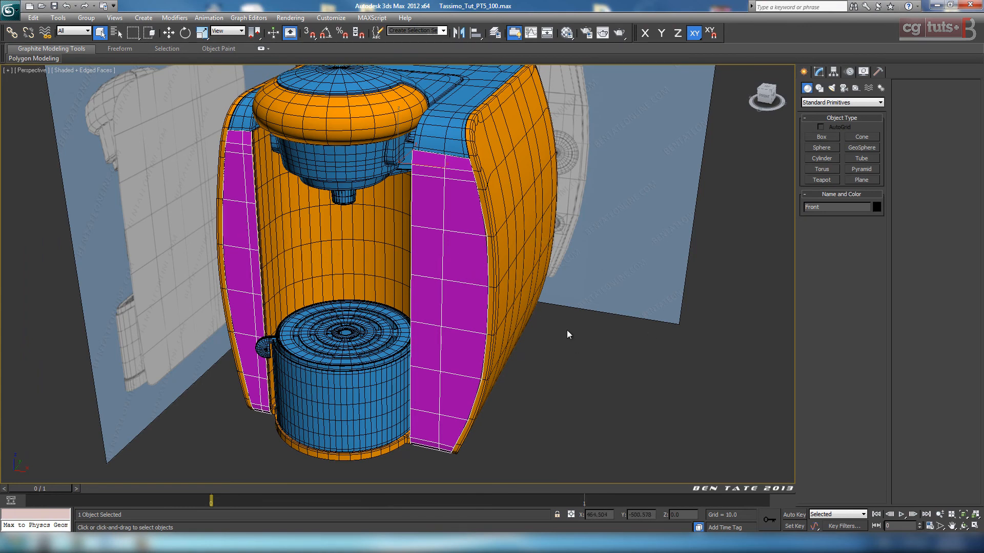
key(ctrl+a)
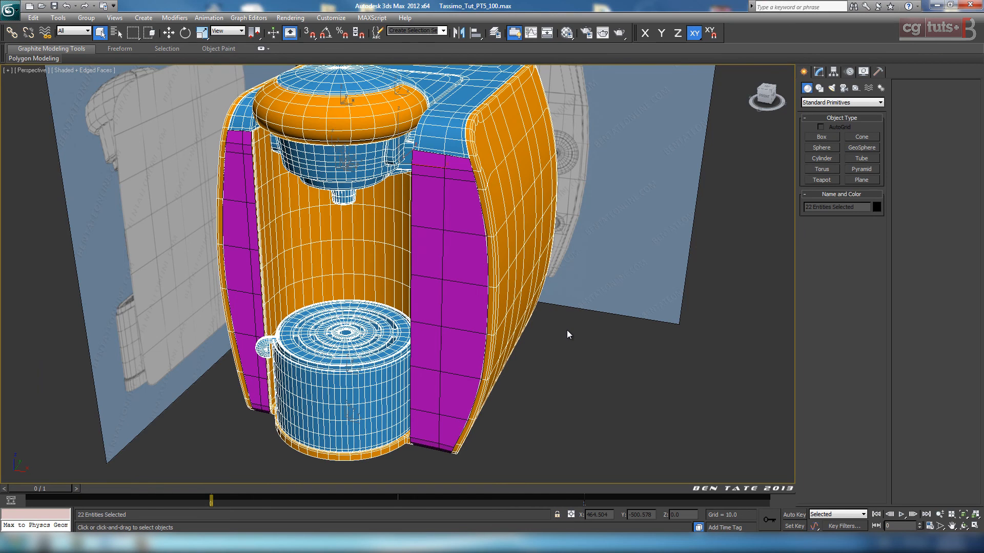
right_click(566, 330)
click(599, 297)
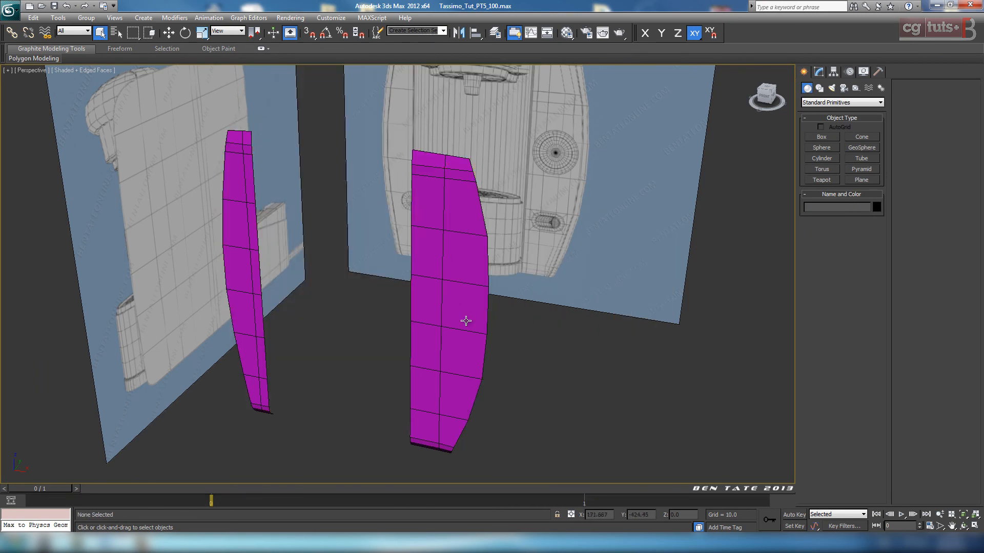
Select the Front panels and show them in a maximized Front view with Shaded display and edged faces.
click(450, 327)
key(alt+w)
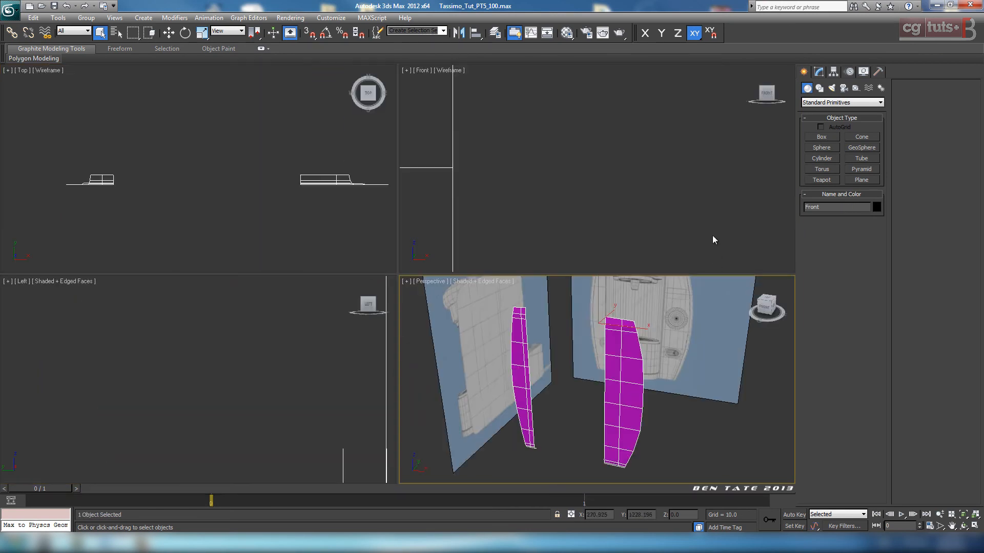
right_click(689, 189)
key(alt+w)
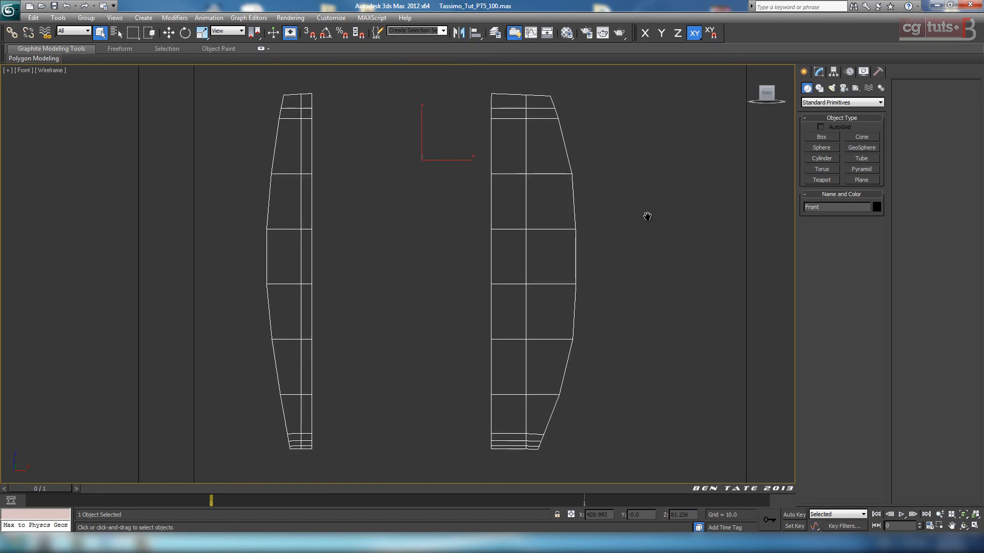
key(F3)
middle_drag(648, 222, 651, 217)
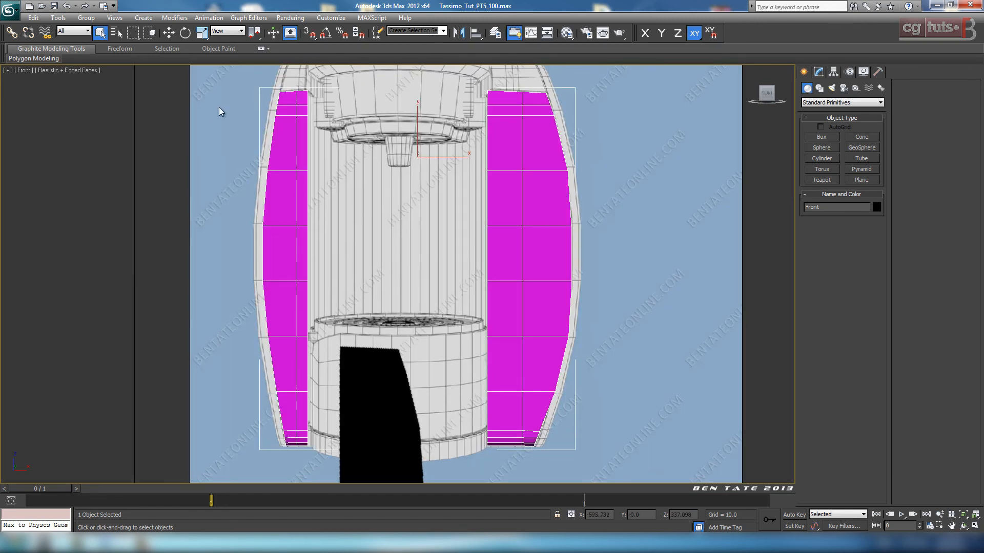
click(57, 71)
click(76, 93)
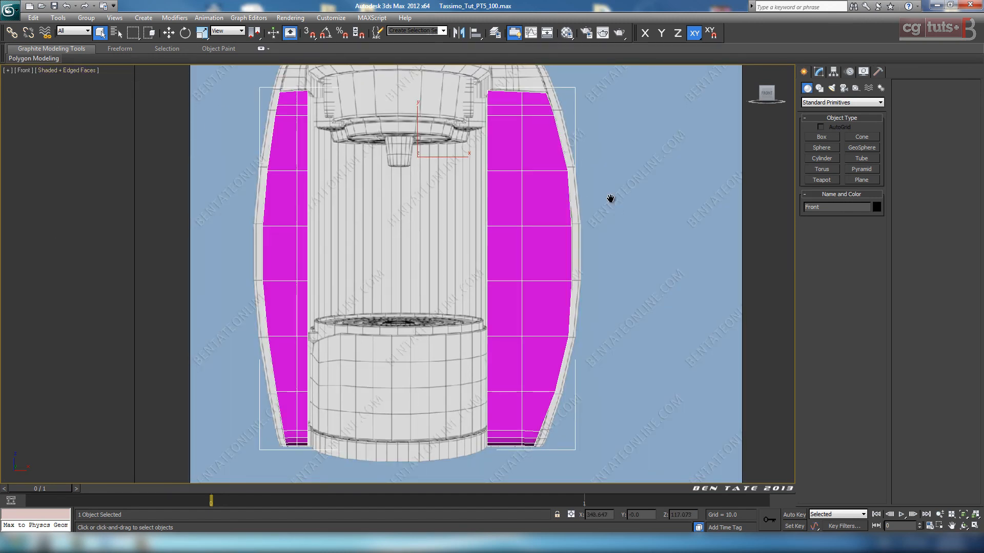
Turn off selection brackets in the Front view's viewport configuration.
click(62, 70)
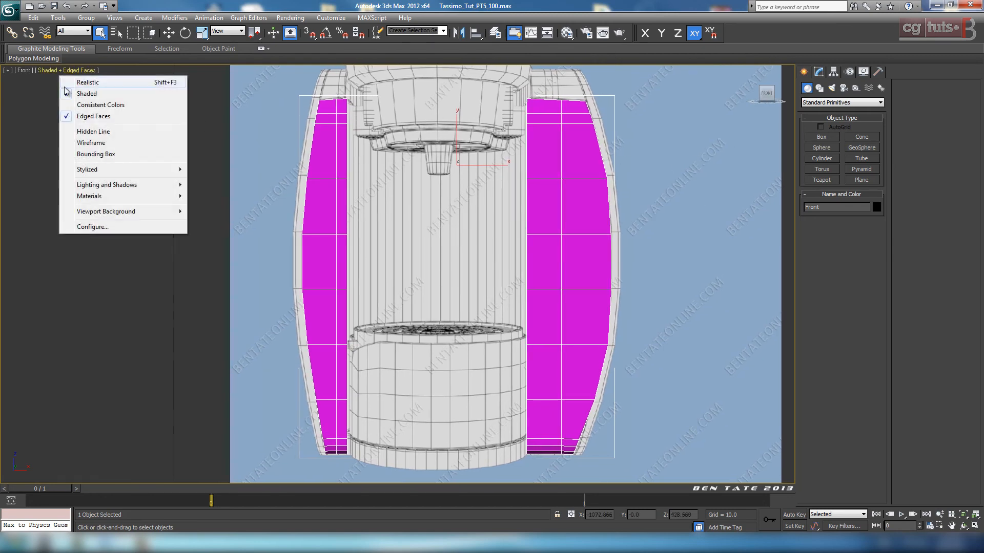
click(77, 226)
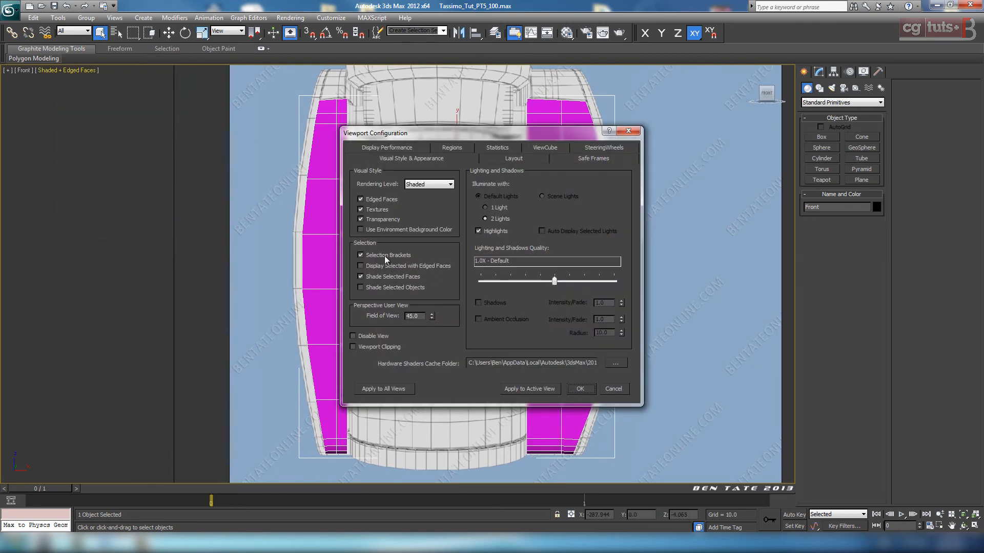
click(579, 387)
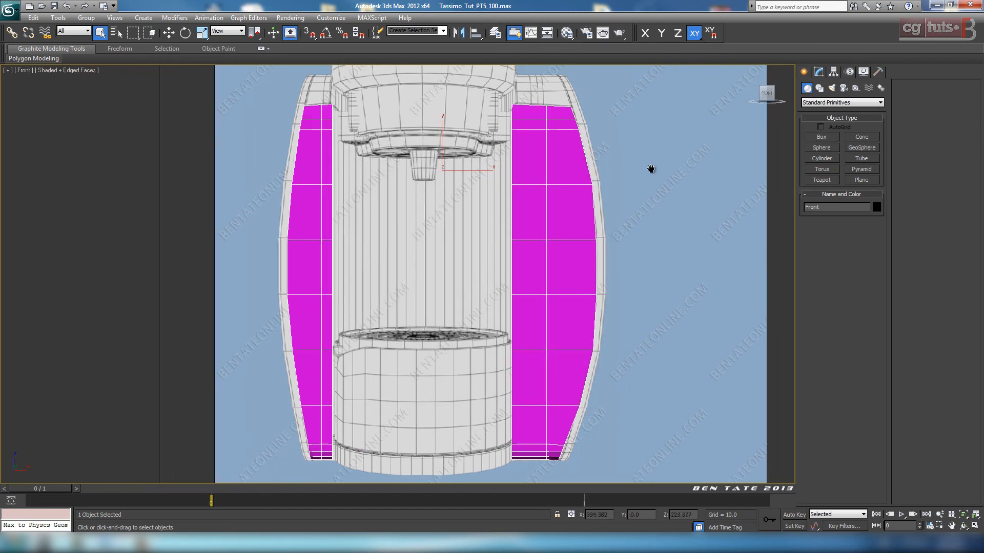
Select all polygons of the wider front panel and detach them as a separate object named Front Panle L.
click(820, 73)
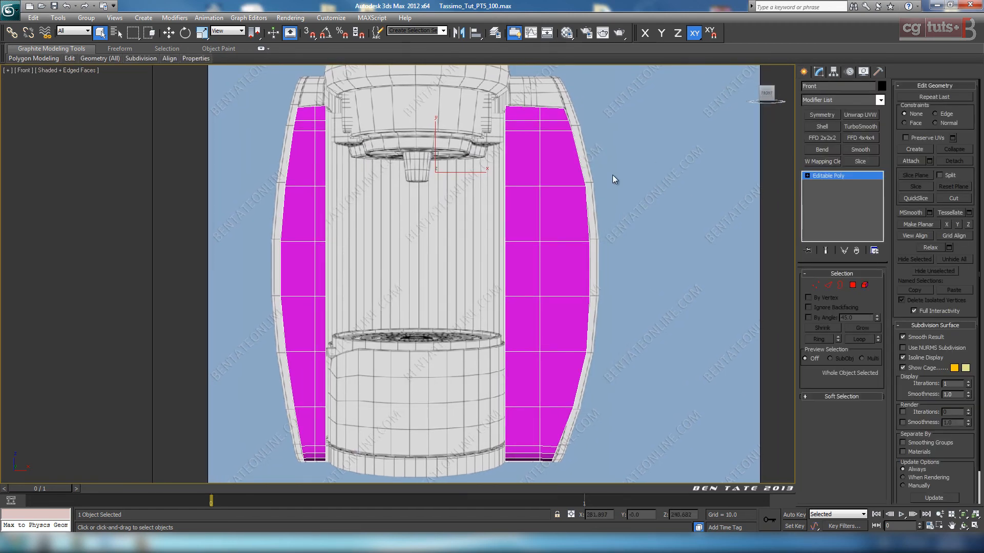
click(852, 286)
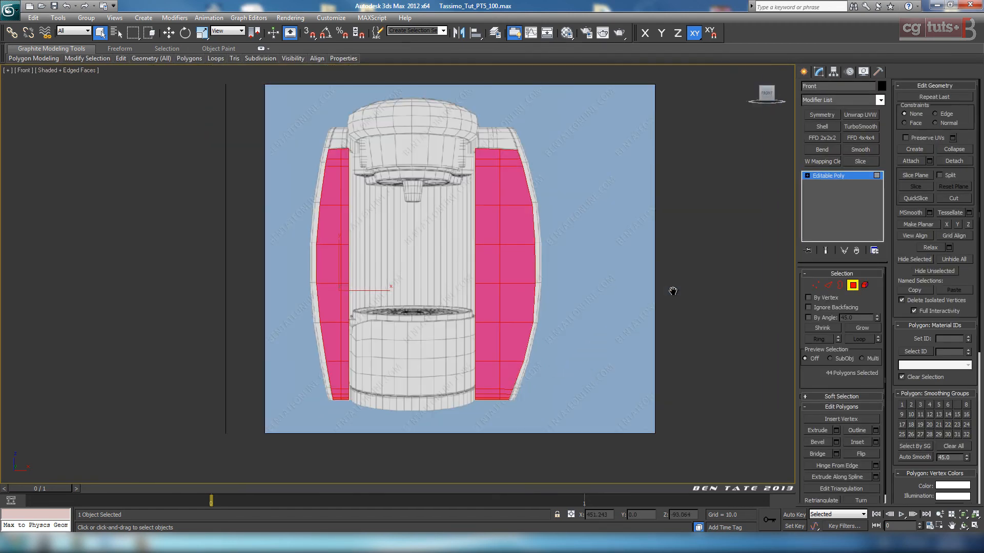
click(690, 323)
drag(605, 336, 617, 466)
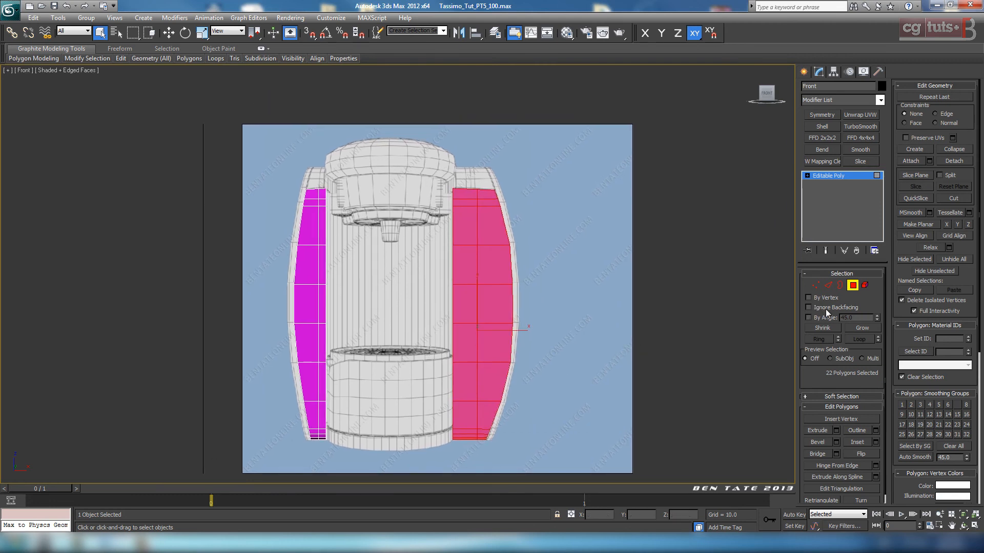
middle_drag(533, 294, 570, 292)
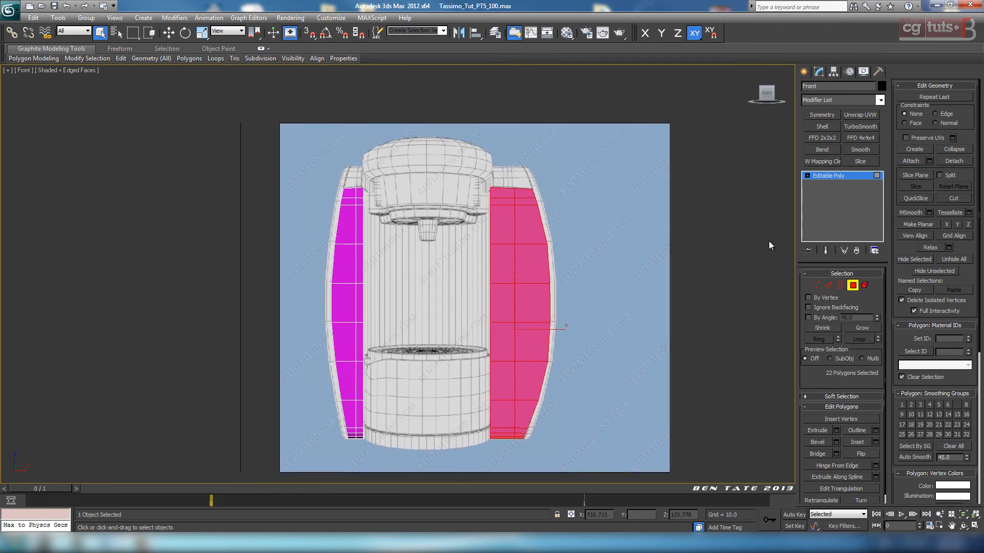
click(950, 161)
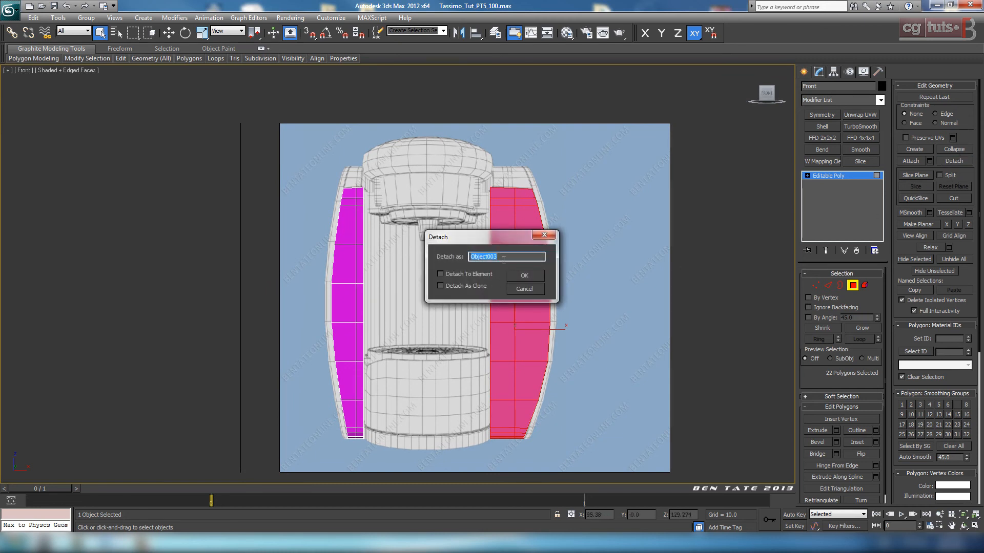
text(Front Panle L)
click(536, 279)
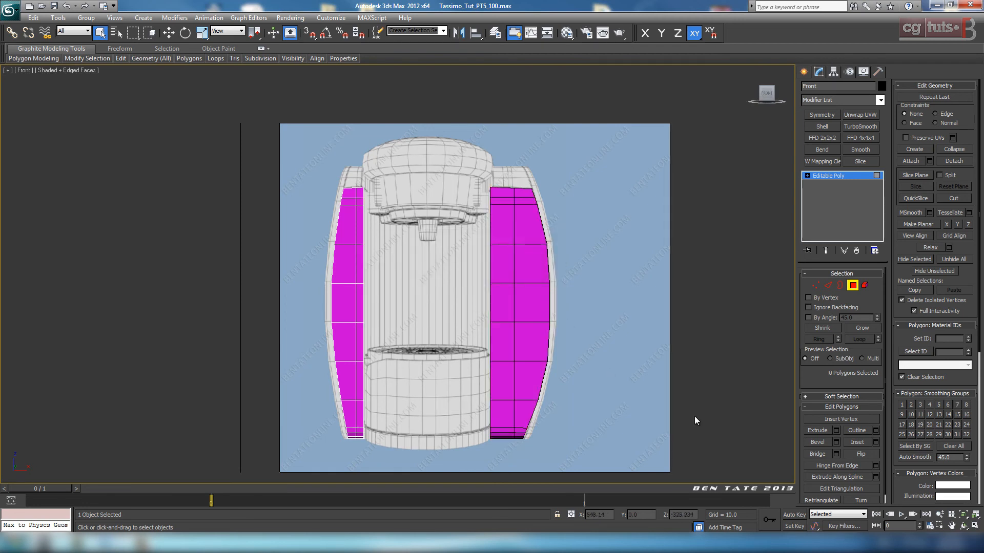
click(852, 286)
Hide the remaining narrow Front panel and select Front Panle L.
middle_drag(654, 330, 628, 318)
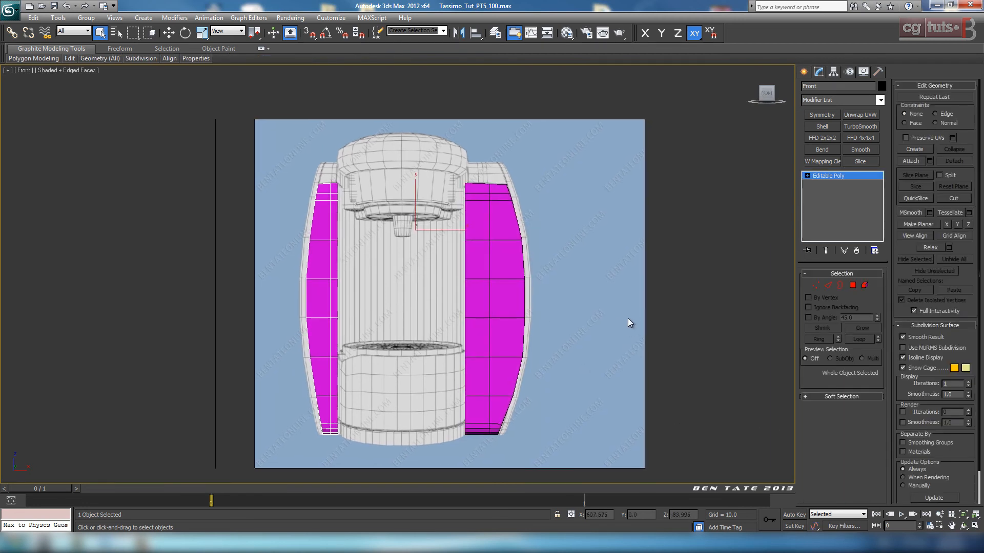
right_click(339, 289)
click(359, 261)
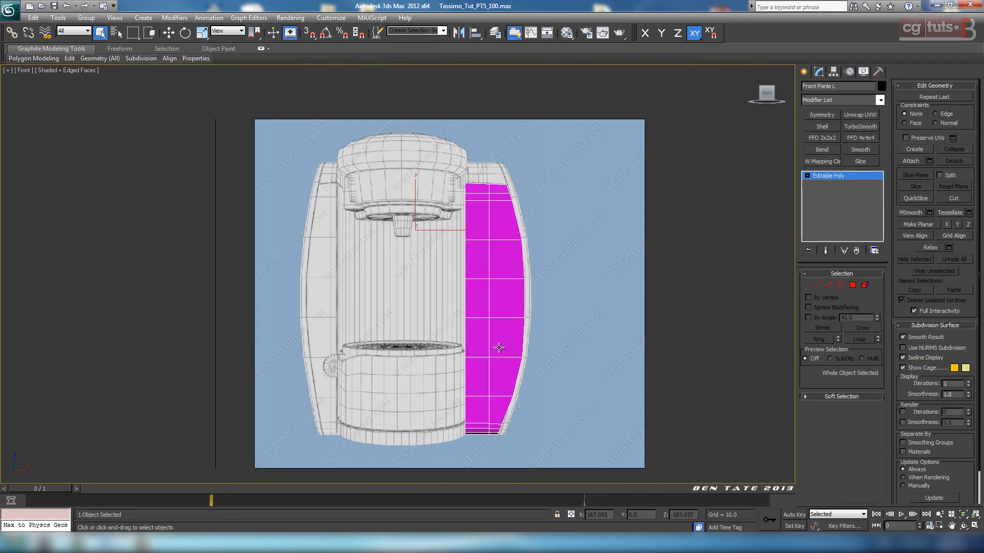
Apply the blue 07 - Default material to Front Panle L and go to frame 1.
key(m)
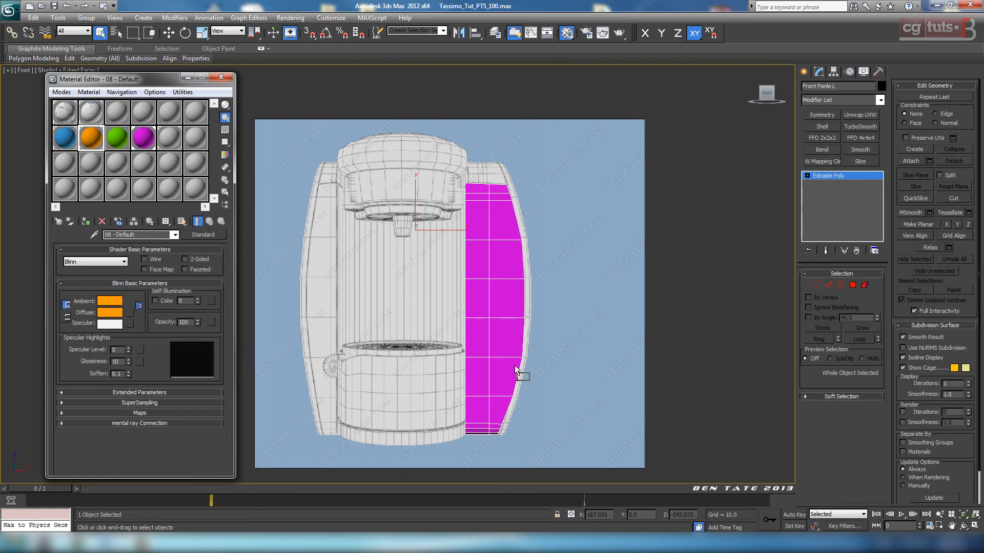
drag(514, 366, 516, 343)
click(224, 78)
middle_drag(522, 316, 489, 274)
scroll(472, 308, up, 2)
key(period)
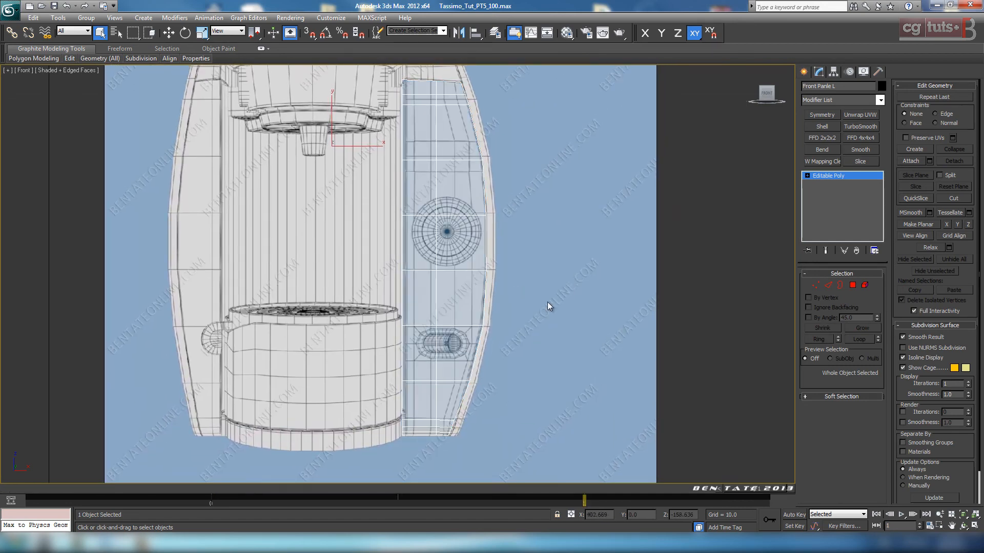
middle_drag(525, 306, 531, 321)
Set the opacity of the blue 07 - Default material to 45 at frame 1.
key(m)
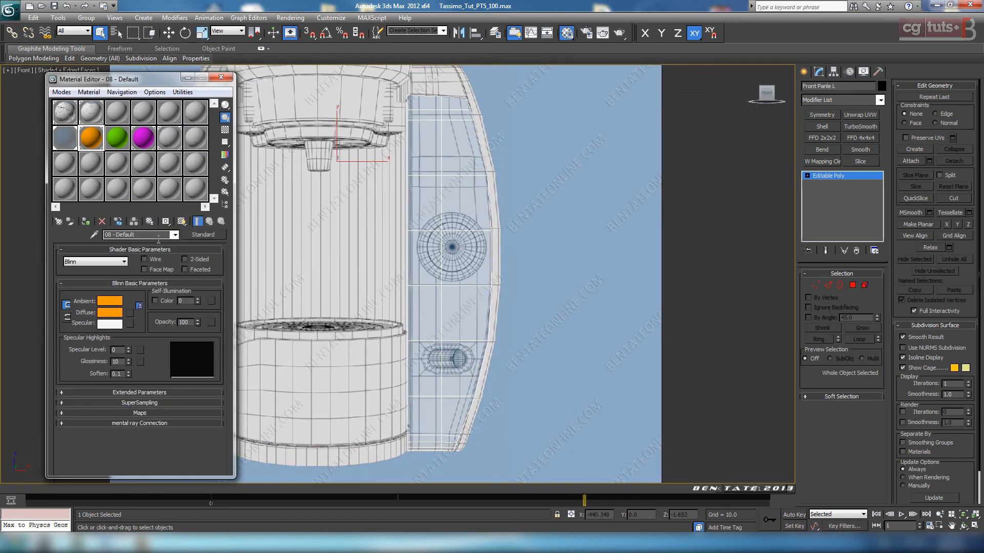
click(72, 144)
double_click(189, 322)
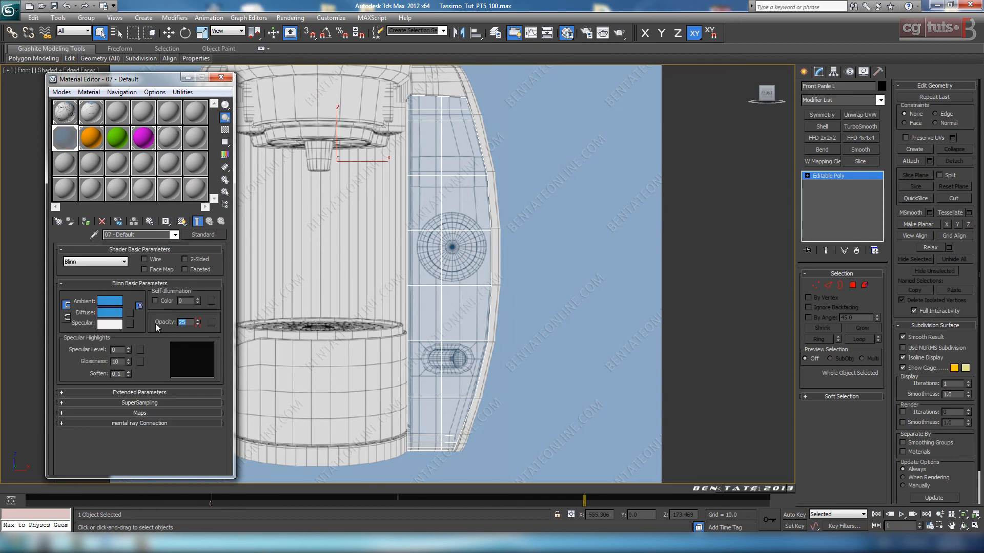
text(45)
key(Return)
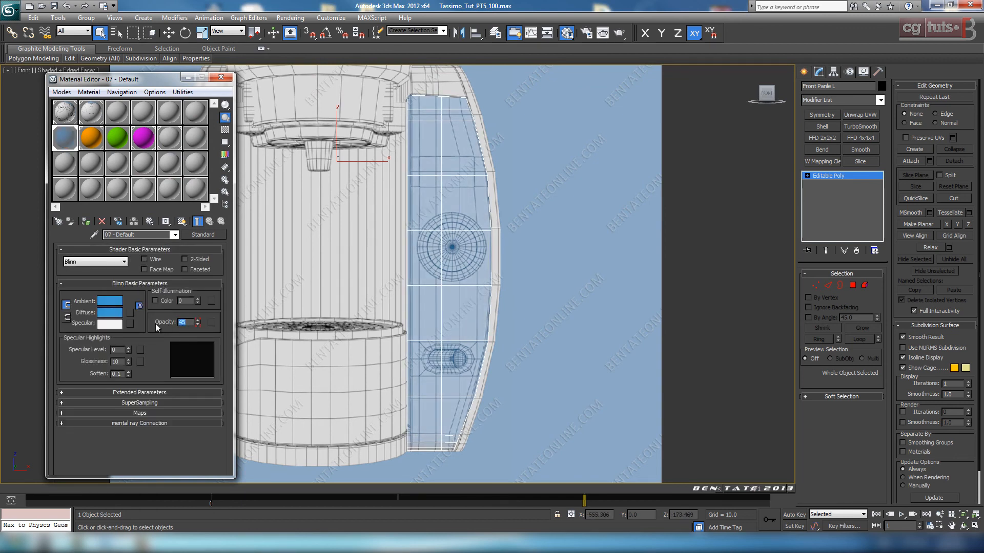
click(221, 77)
Select the full vertical edge loop running through the middle of Front Panle L.
middle_drag(560, 231, 514, 338)
scroll(538, 270, up, 5)
scroll(518, 338, down, 4)
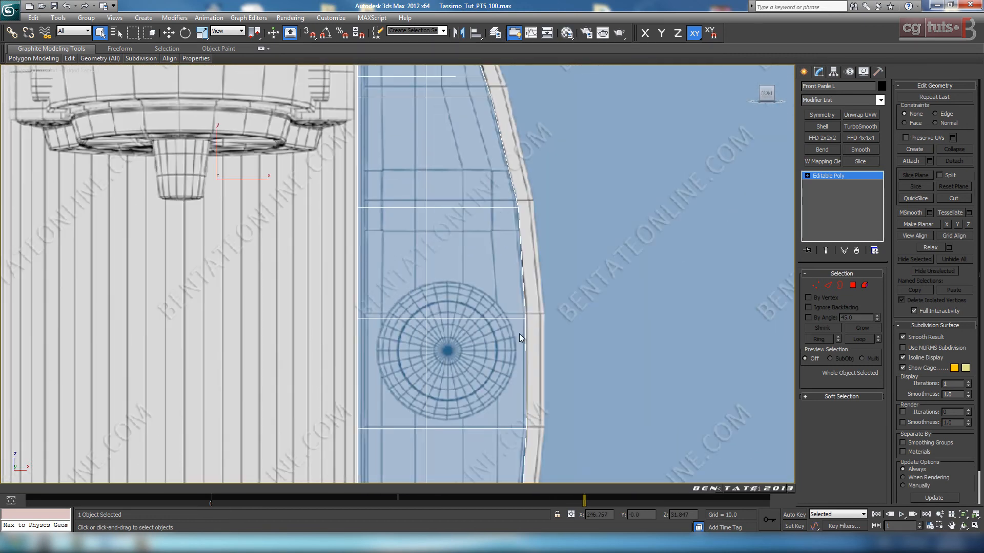
middle_drag(524, 305, 539, 378)
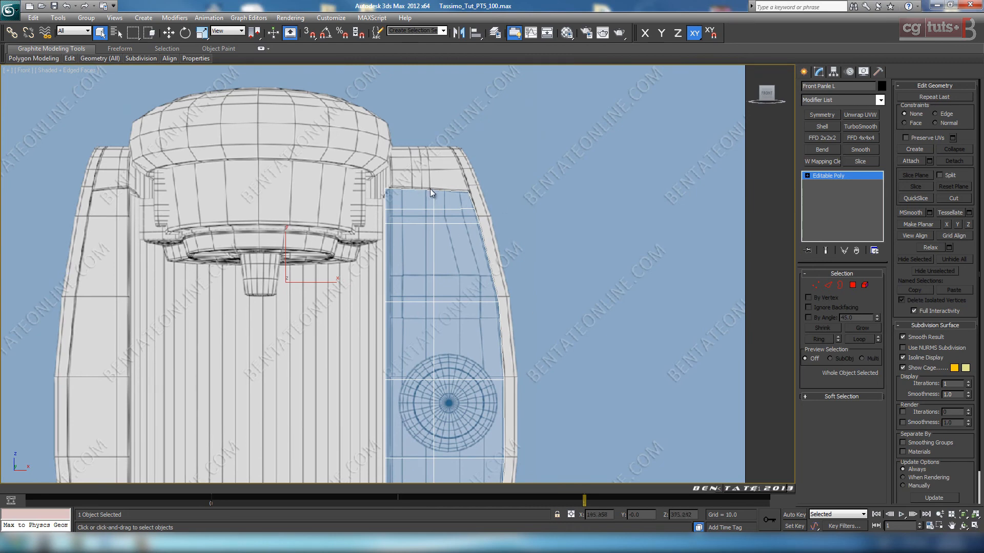
middle_drag(527, 323, 550, 327)
click(829, 285)
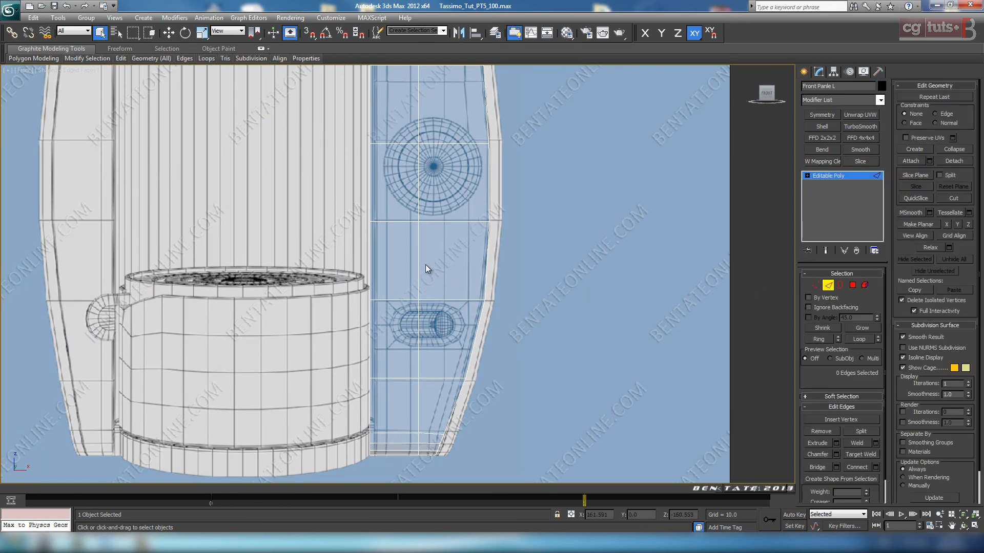
click(420, 262)
click(859, 339)
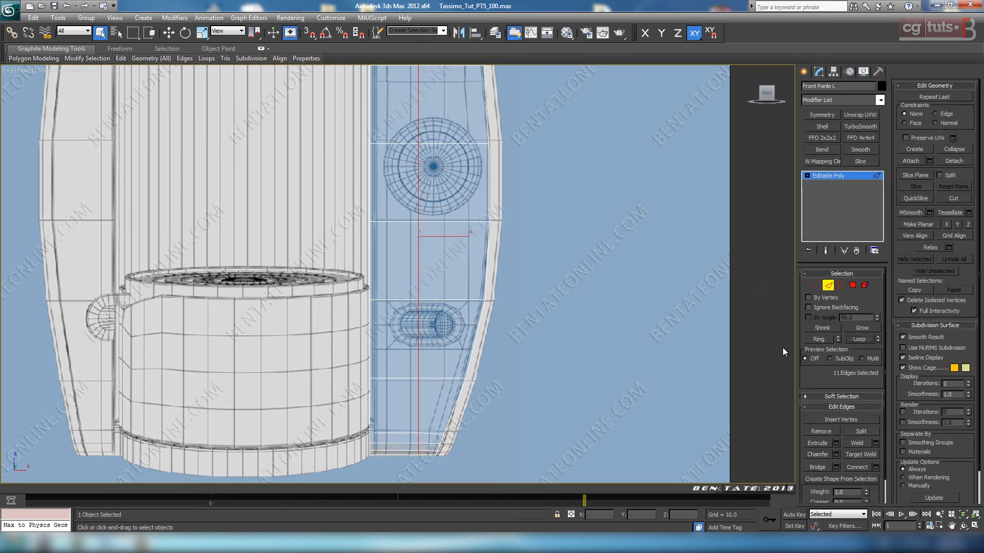
middle_drag(626, 263, 631, 379)
middle_drag(586, 187, 586, 265)
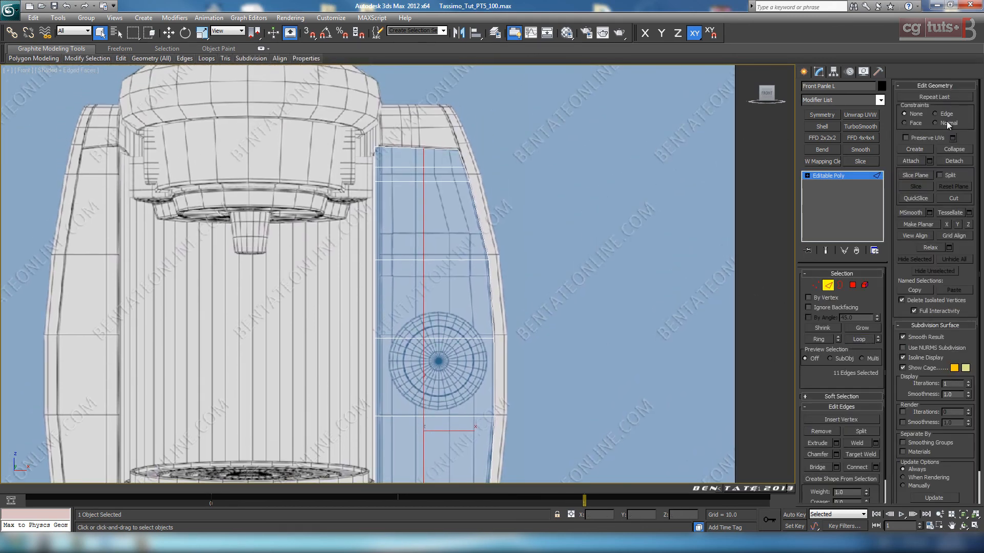
Constrain movement to edges and slide the panel's vertical edge loop about 13 units left onto the reference line.
click(935, 114)
click(169, 36)
middle_drag(559, 330, 540, 264)
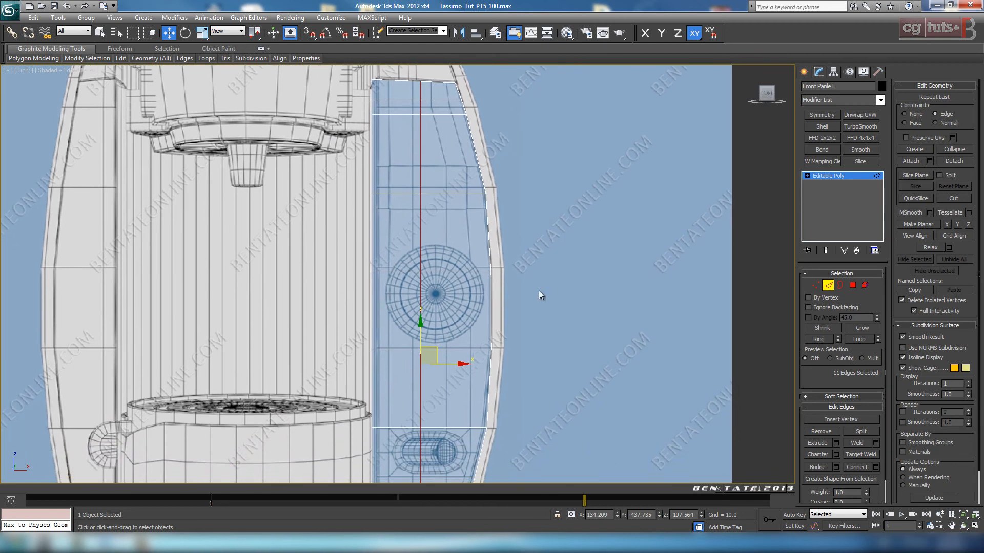
drag(446, 365, 439, 364)
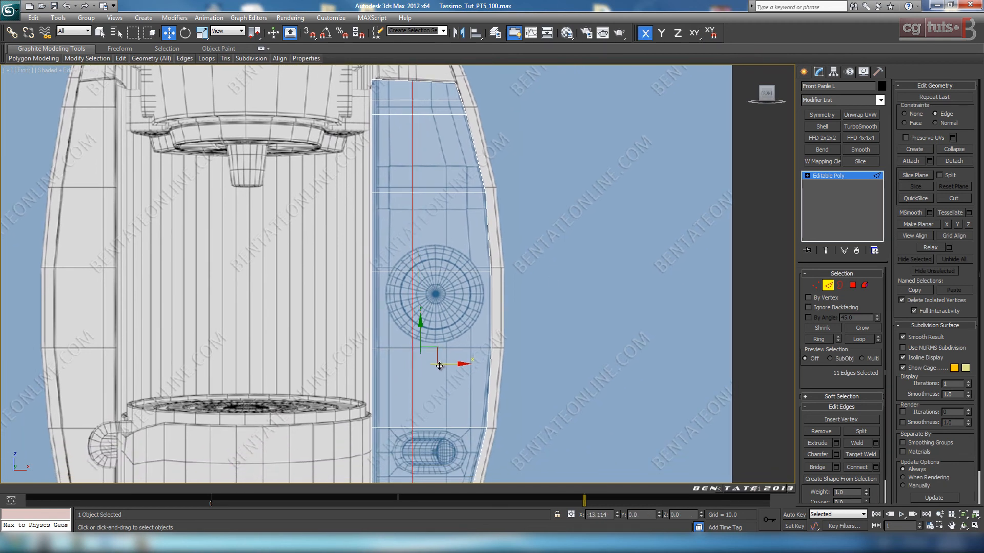
Connect the ring of horizontal edges beside the middle loop with one new vertical loop, with pinch and slide at 0.
click(451, 272)
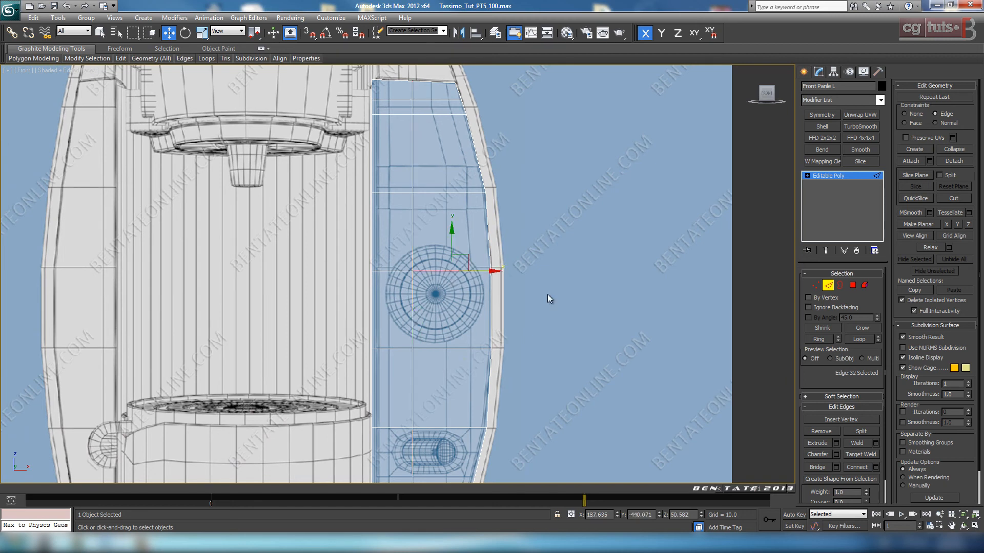
click(813, 340)
click(876, 468)
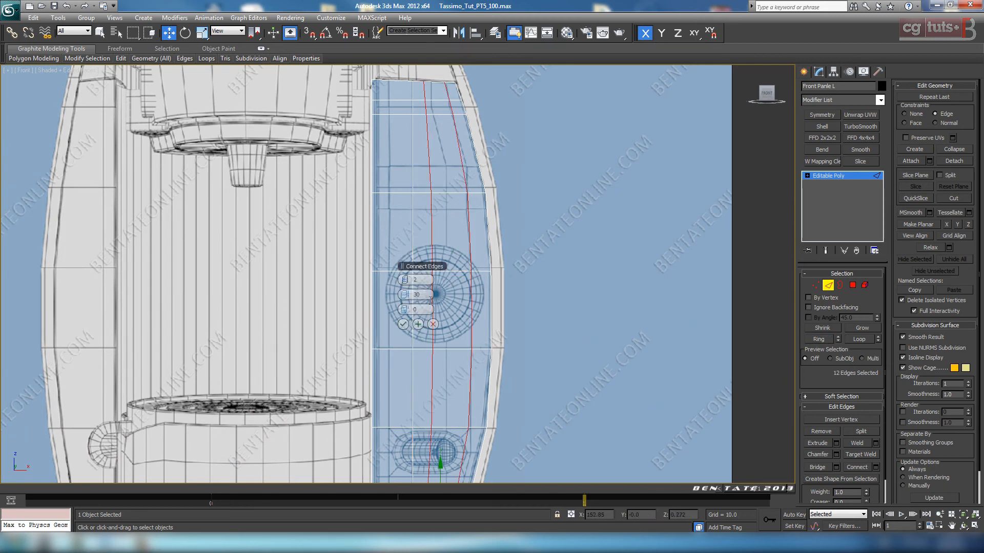
right_click(405, 280)
right_click(405, 295)
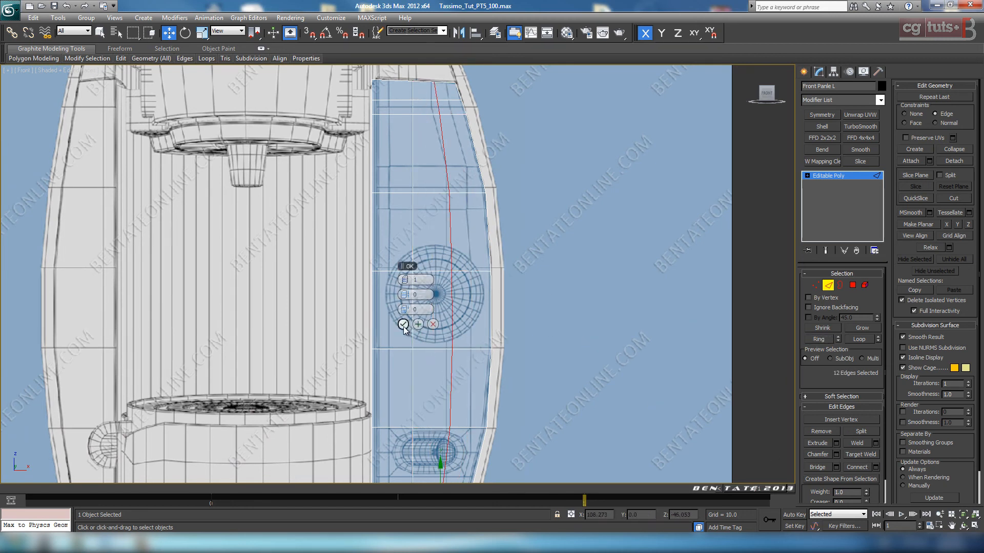
click(403, 324)
Straighten the new vertical loop by making it planar in Z, and slide it about 21 units left towards the reference.
scroll(526, 323, down, 3)
middle_drag(524, 302, 496, 346)
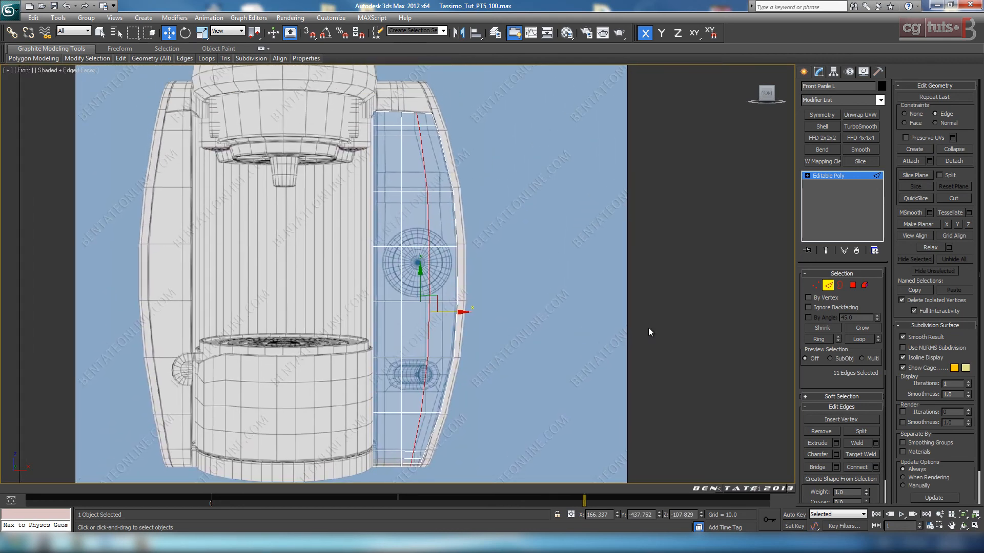
click(968, 226)
middle_drag(584, 333, 582, 309)
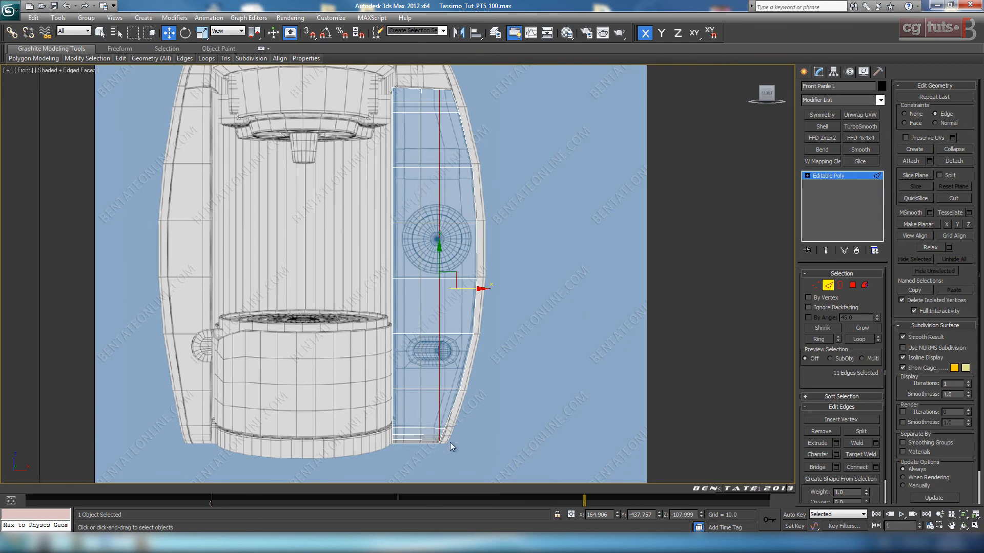
middle_drag(456, 444, 419, 302)
scroll(417, 306, up, 8)
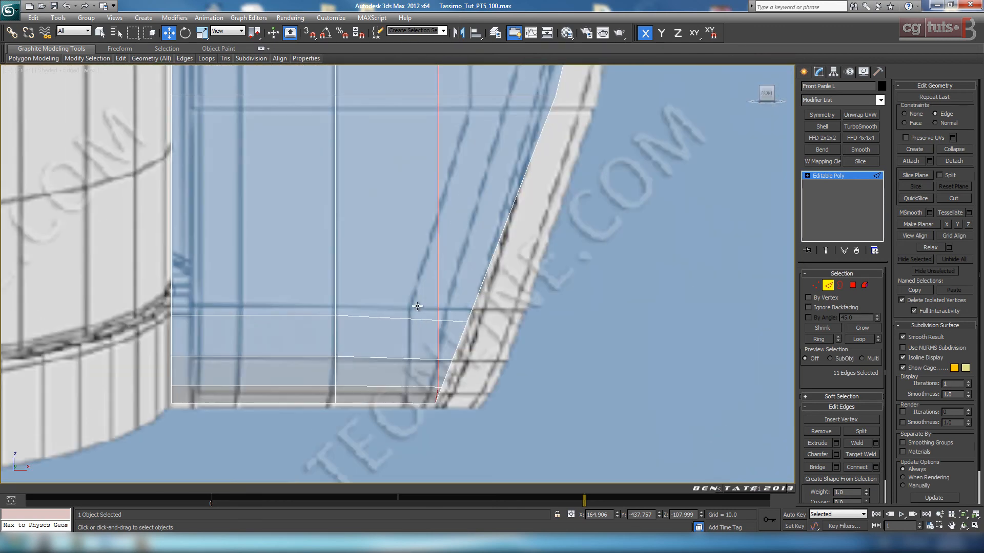
scroll(533, 327, down, 8)
middle_drag(485, 199, 528, 349)
drag(483, 245, 470, 244)
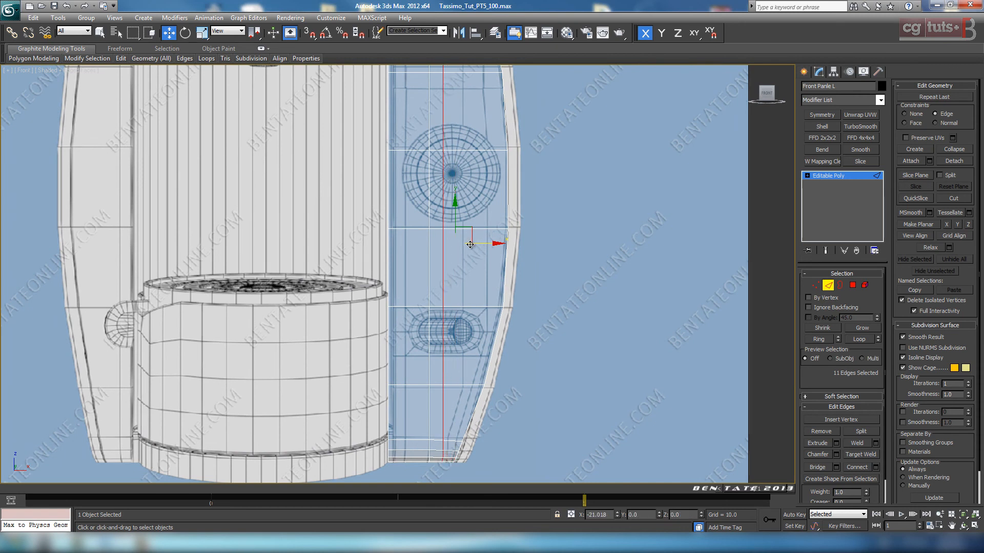
Deselect the lower vertices of the new vertical loop and slide the remaining upper ones about 33 units right.
click(815, 285)
middle_drag(564, 366, 561, 247)
alt+drag(410, 400, 490, 348)
middle_drag(536, 341, 537, 433)
middle_drag(544, 348, 549, 466)
middle_drag(522, 183, 507, 151)
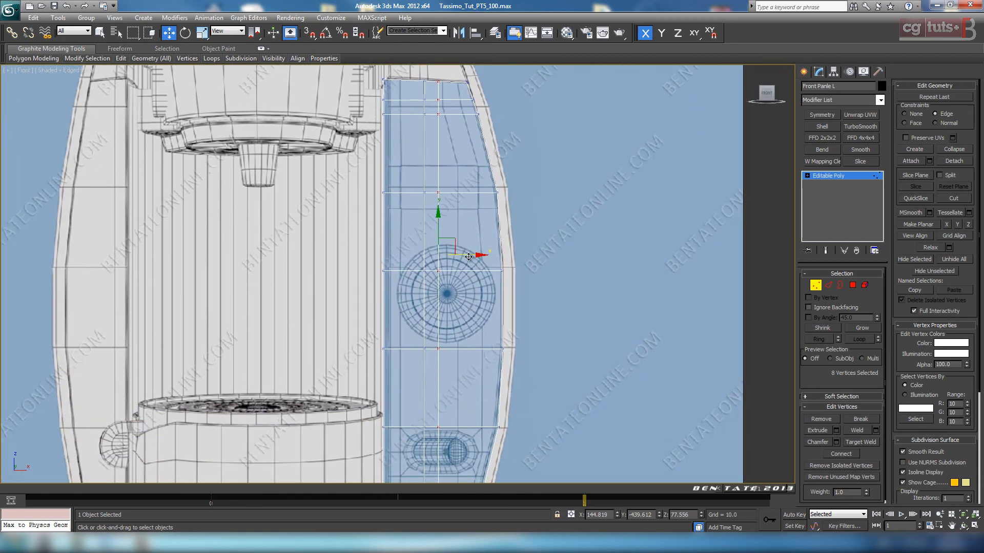
drag(469, 257, 488, 261)
Compare the adjusted vertical loop with the reference wireframe from the panel's bottom corner up to its top.
middle_drag(532, 288, 524, 431)
scroll(517, 398, up, 2)
middle_drag(571, 378, 557, 153)
scroll(553, 205, down, 3)
middle_drag(545, 353, 552, 232)
scroll(494, 264, up, 2)
scroll(500, 236, up, 3)
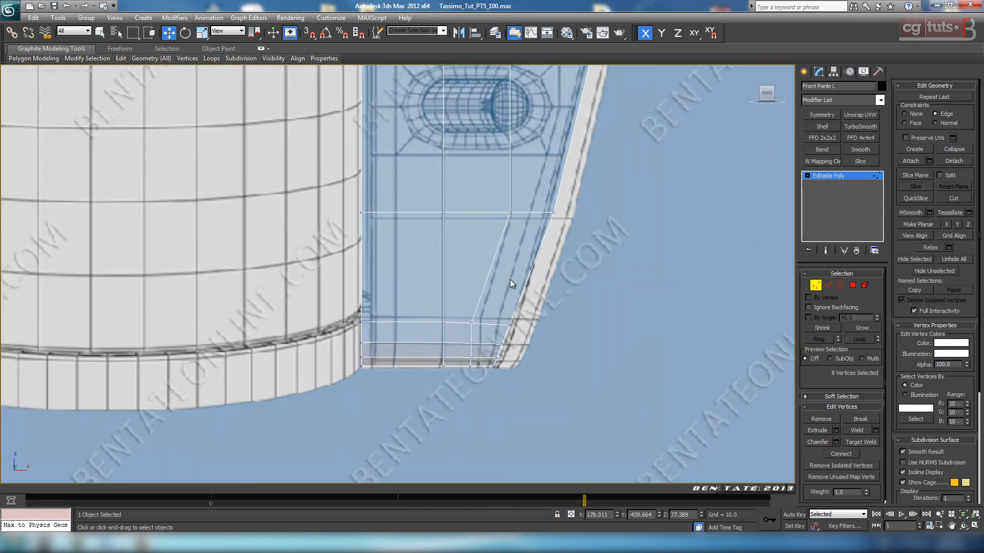
middle_drag(510, 279, 480, 364)
middle_drag(512, 125, 531, 350)
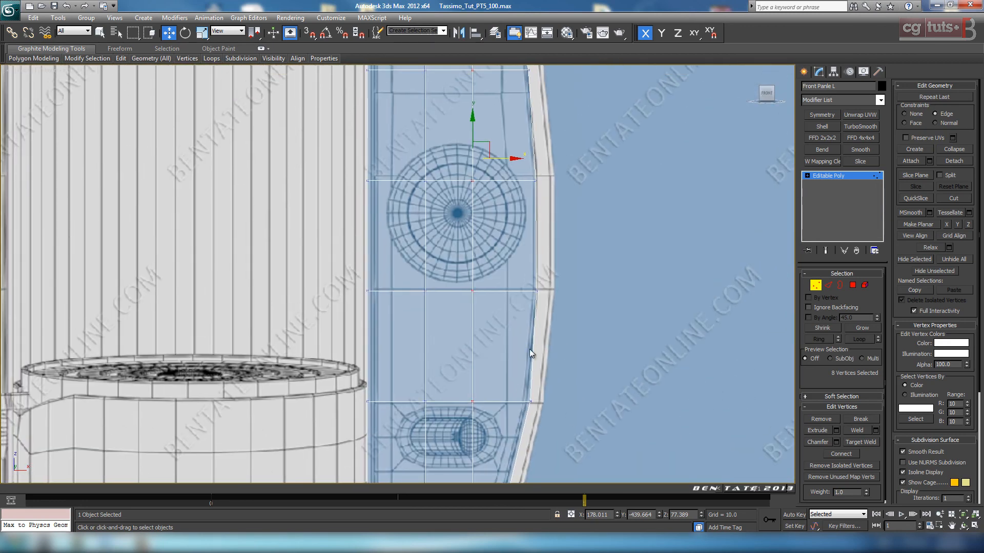
mouse_move(553, 139)
middle_down()
mouse_move(538, 331)
mouse_move(536, 281)
mouse_move(536, 305)
mouse_move(511, 270)
middle_up()
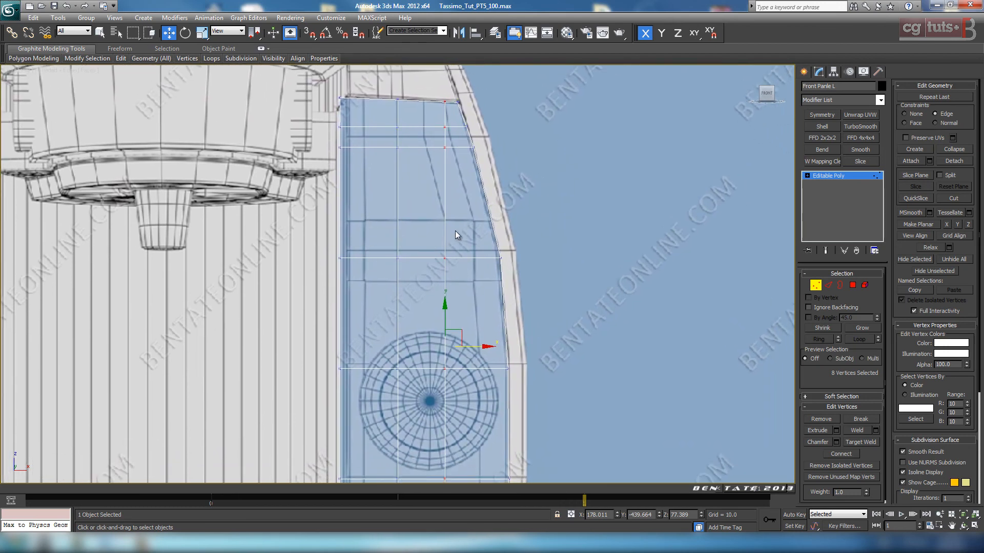
scroll(562, 271, up, 3)
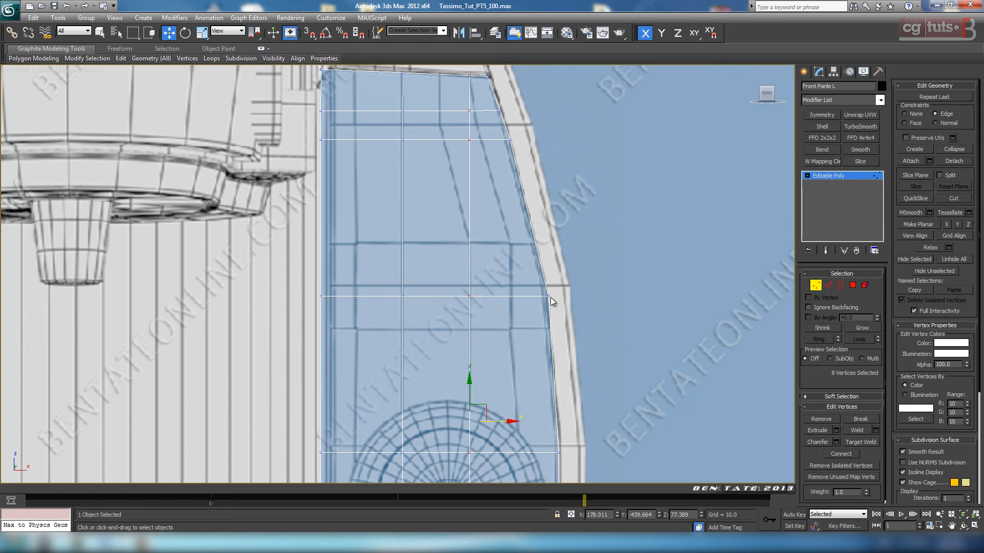
Connect the vertical edges in the panel section well above the dial with one horizontal loop at slide 32.
click(828, 284)
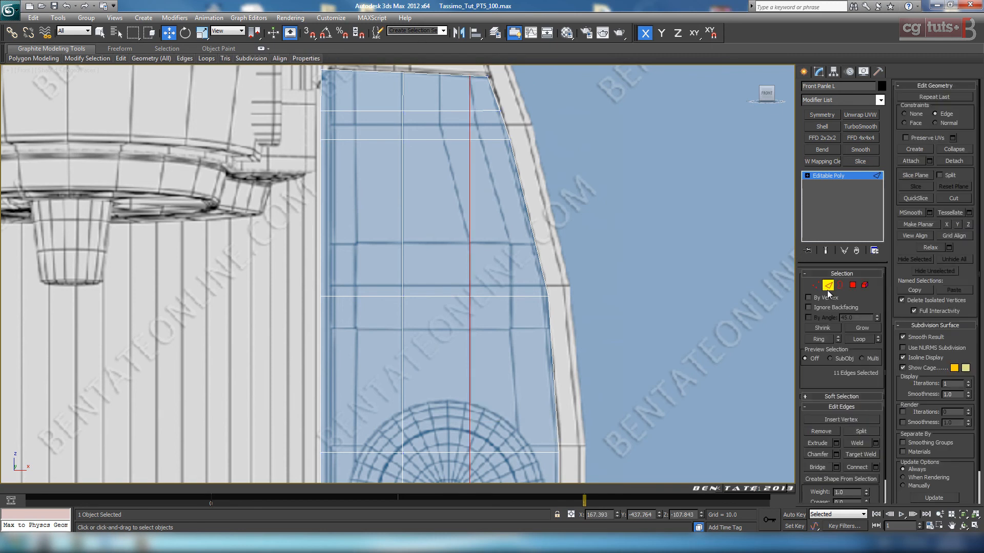
middle_drag(628, 226, 611, 224)
drag(557, 259, 560, 262)
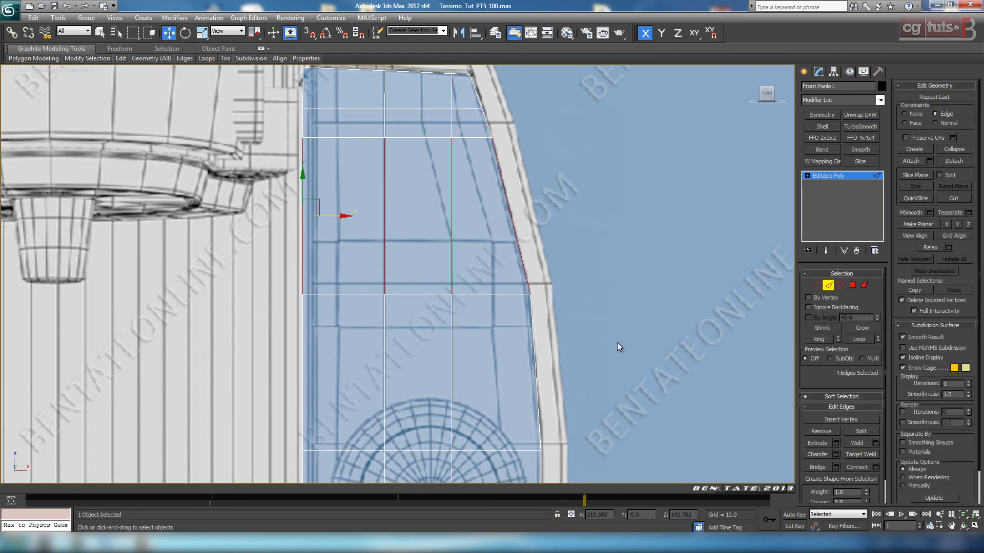
click(876, 467)
drag(407, 309, 471, 312)
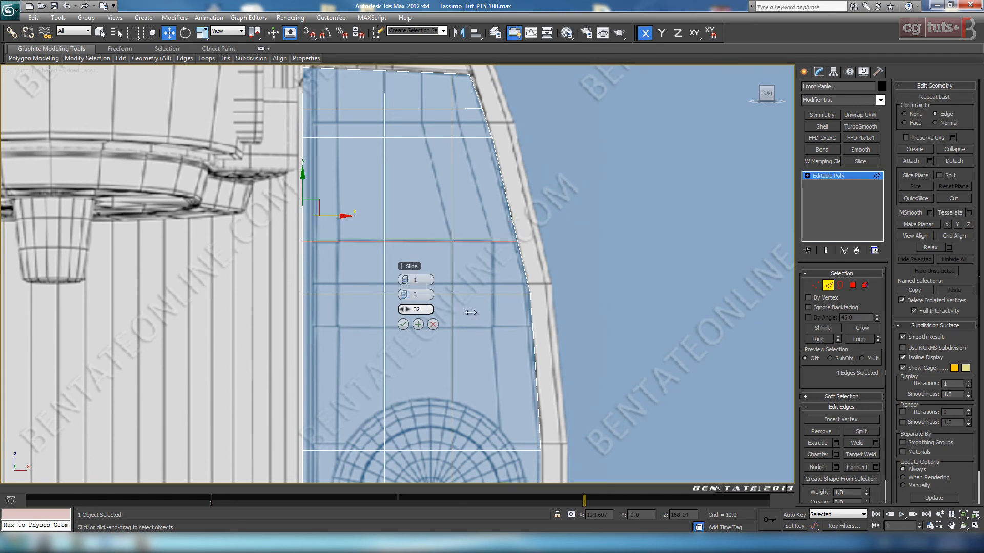
click(404, 325)
Connect the vertical edges in the section just above the dial with one horizontal loop at slide -57.
drag(261, 339, 643, 372)
click(871, 467)
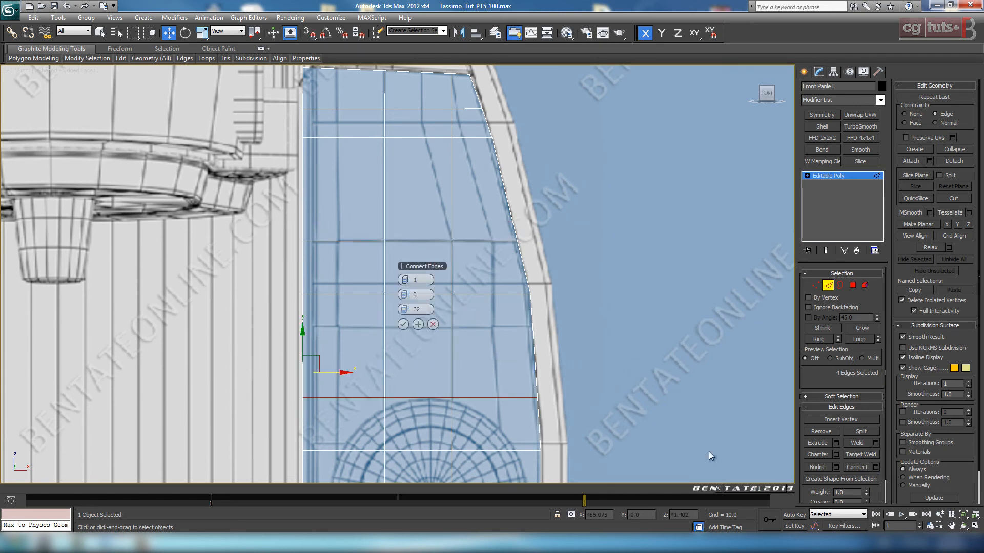
drag(413, 309, 224, 306)
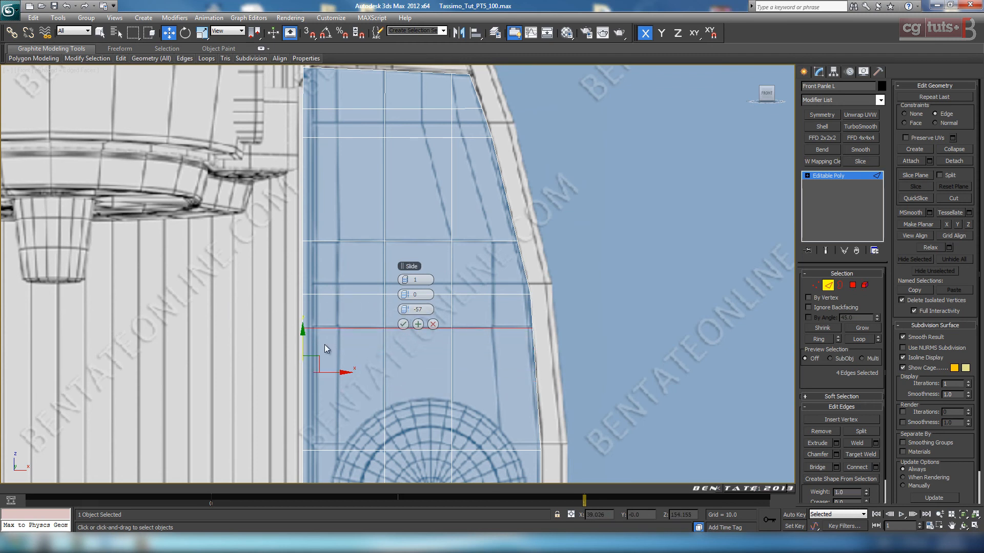
click(402, 325)
Inspect the panel's new edge loops in the perspective view and return to the enlarged front view.
middle_drag(582, 312, 624, 250)
key(alt+w)
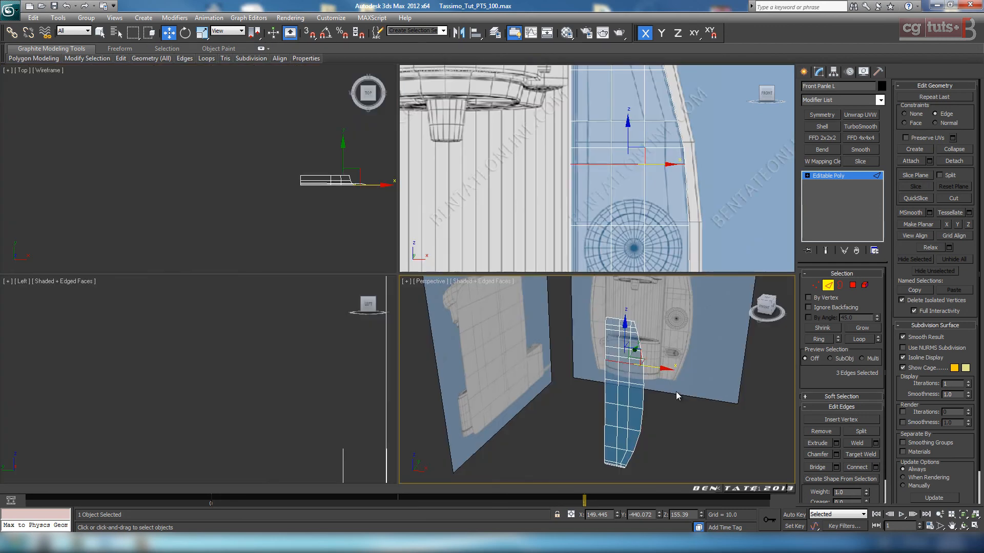
middle_click(675, 392)
key(alt+w)
alt+middle_drag(557, 361, 604, 334)
key(alt+w)
middle_click(621, 255)
key(alt+w)
middle_drag(619, 265, 517, 379)
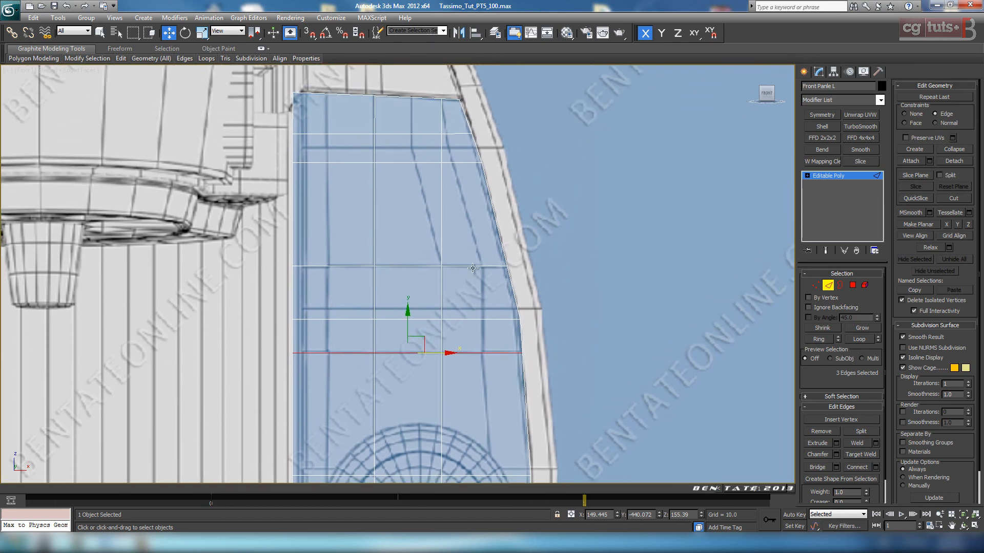
Connect the horizontal edges along the panel's right column with one vertical loop at slide -22.
click(469, 266)
click(824, 340)
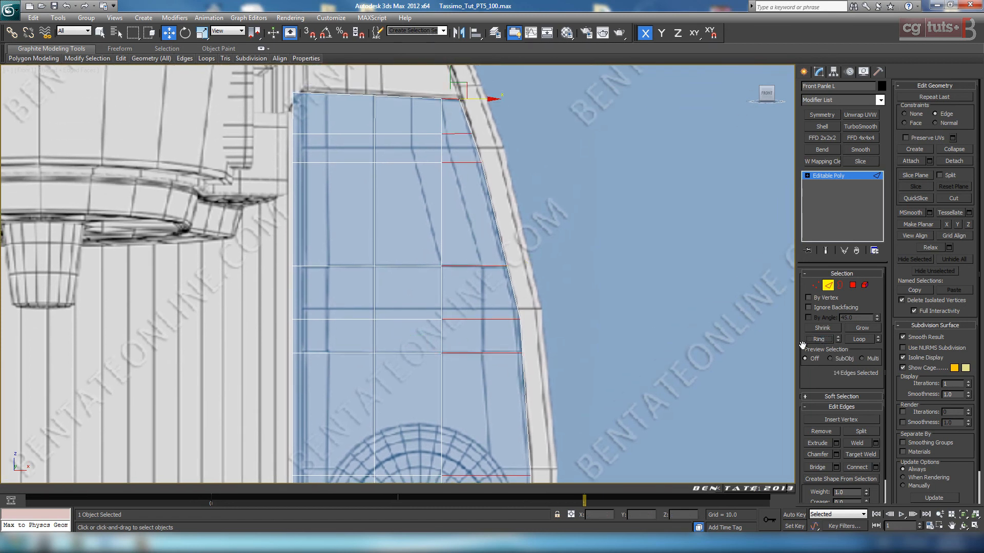
middle_drag(600, 314, 584, 303)
click(877, 467)
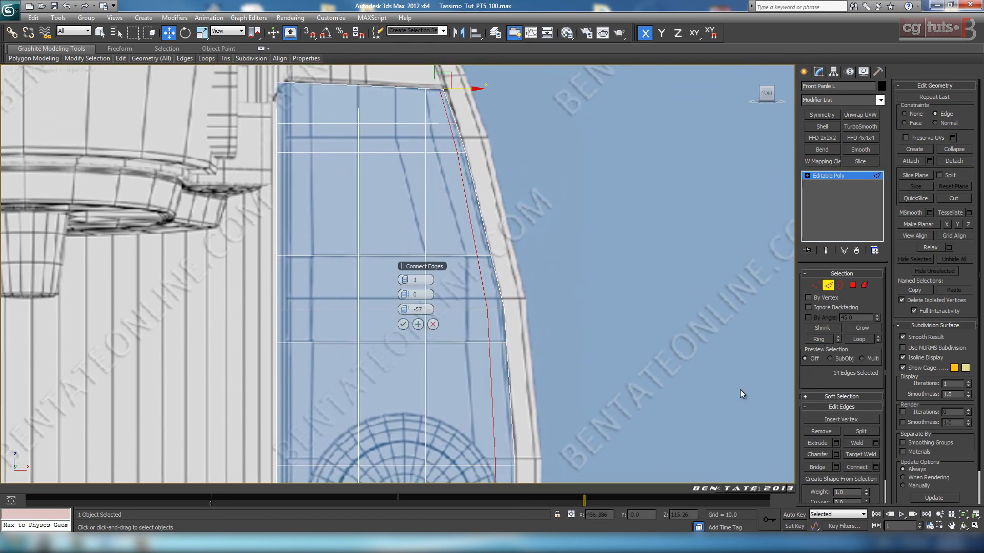
drag(403, 309, 481, 338)
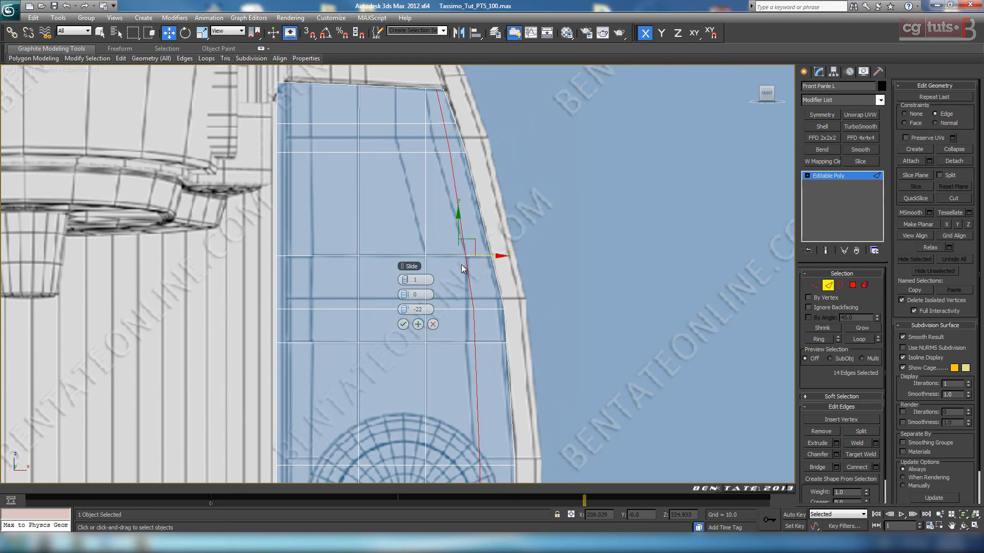
click(402, 324)
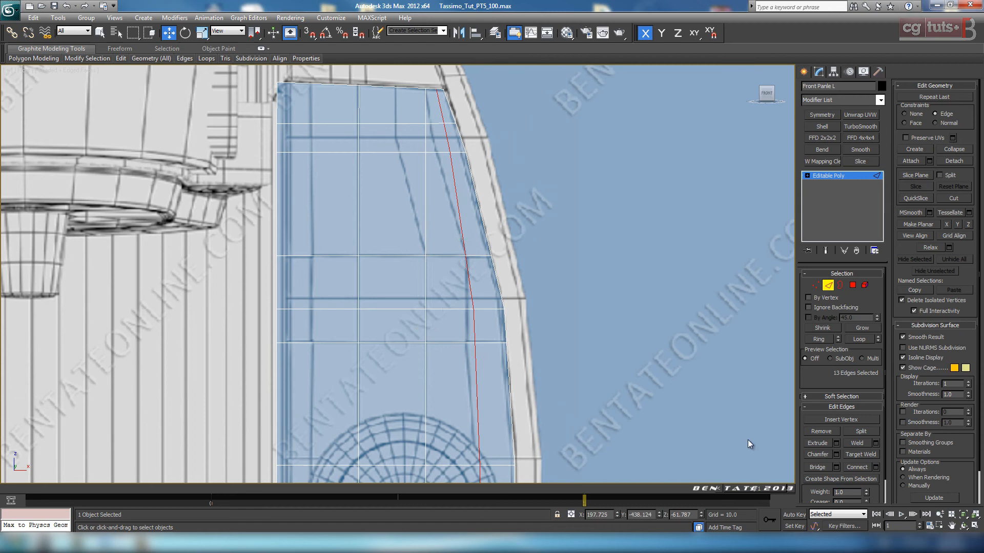
Slide the right loop's two vertices above the dial about 7 units left onto the reference line.
click(813, 287)
mouse_move(597, 245)
middle_down()
mouse_move(596, 262)
mouse_move(594, 243)
middle_up()
middle_drag(566, 308, 567, 276)
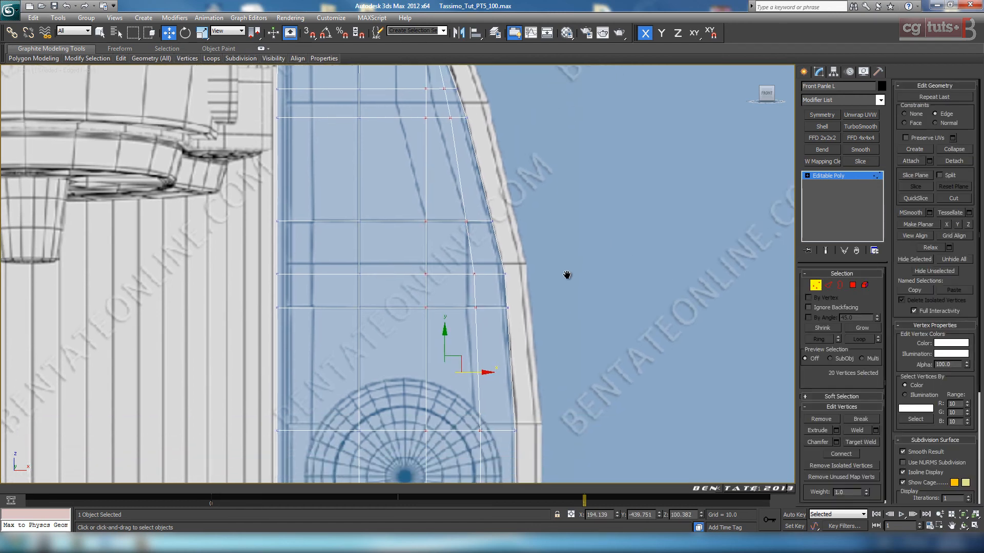
scroll(567, 275, up, 4)
drag(534, 239, 566, 366)
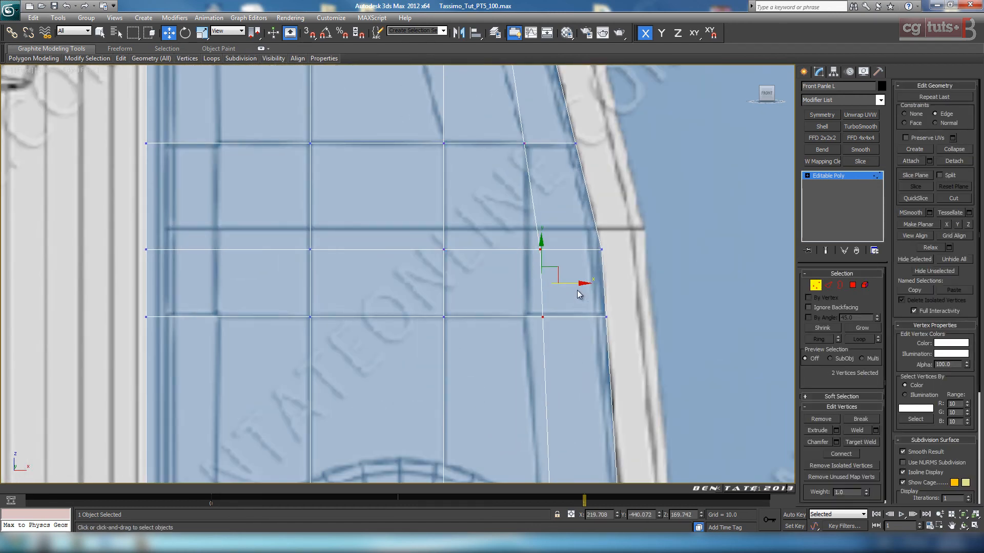
drag(575, 286, 559, 287)
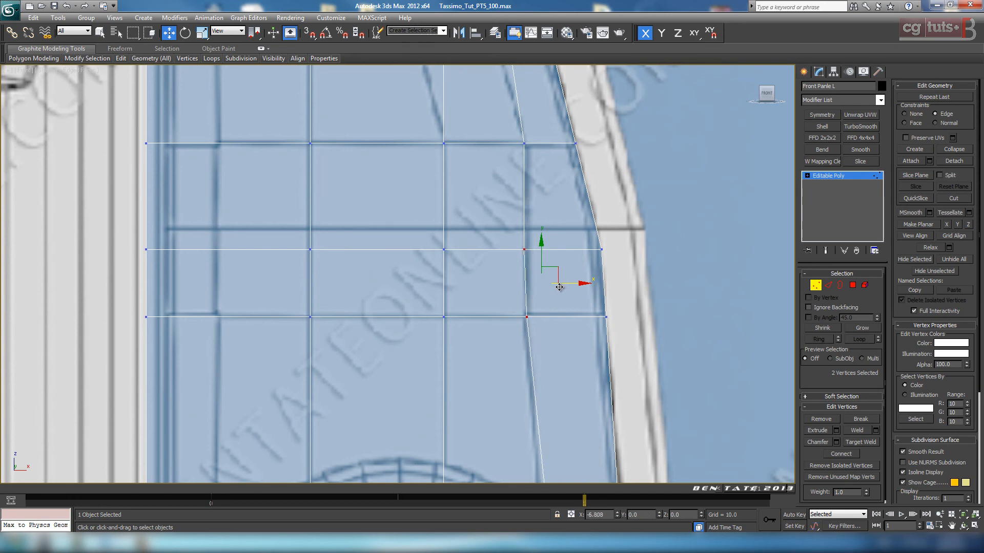
drag(496, 302, 554, 318)
Slide the right loop's two vertices at the dial's height about 5 units left to match the reference.
scroll(558, 331, down, 6)
middle_drag(558, 332, 541, 192)
drag(455, 336, 455, 334)
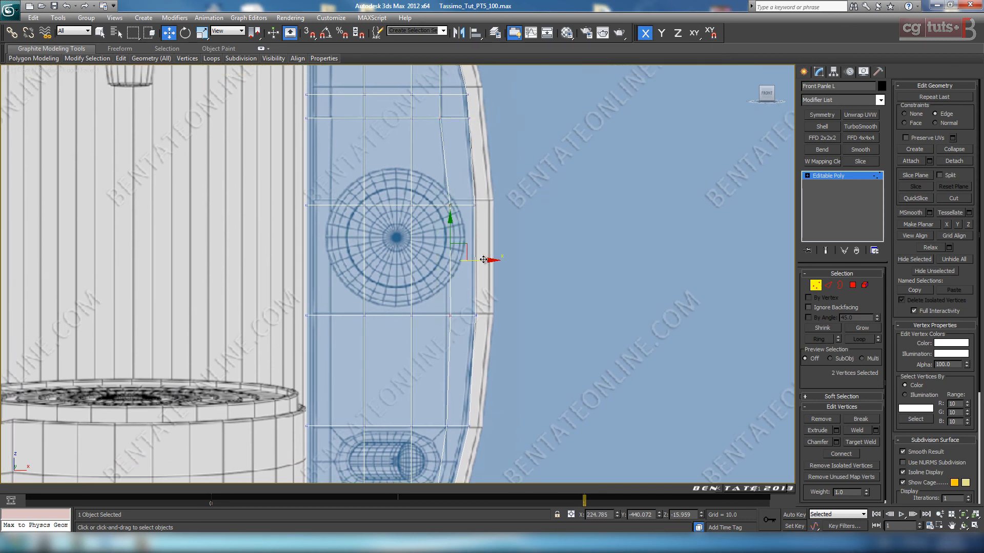
drag(484, 261, 478, 262)
Connect the horizontal edges of the panel's left column with one vertical loop, sliding it onto the reference line beside the dial.
middle_drag(512, 258, 511, 92)
scroll(504, 154, up, 3)
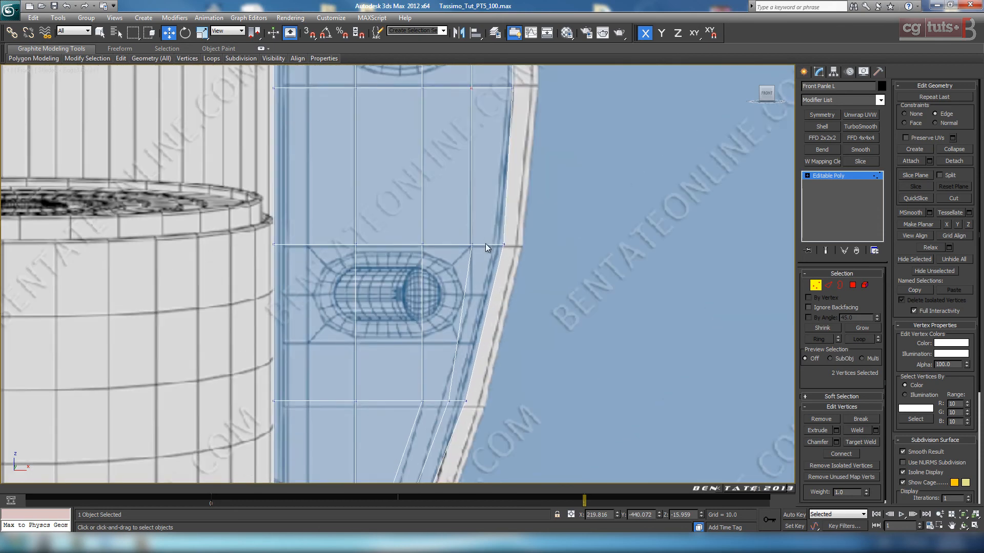
middle_drag(484, 251, 531, 301)
scroll(531, 301, down, 5)
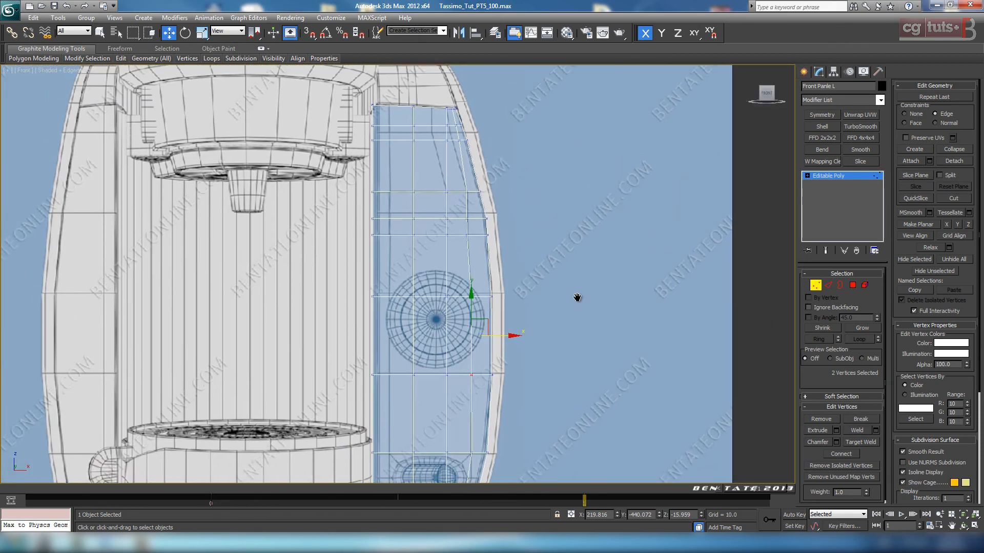
scroll(531, 263, up, 2)
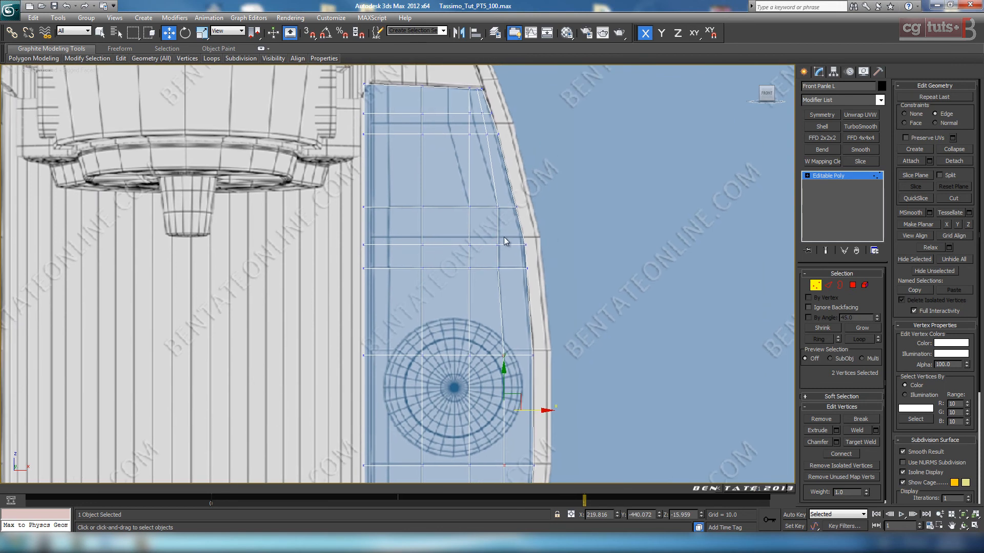
middle_drag(504, 237, 517, 274)
click(827, 285)
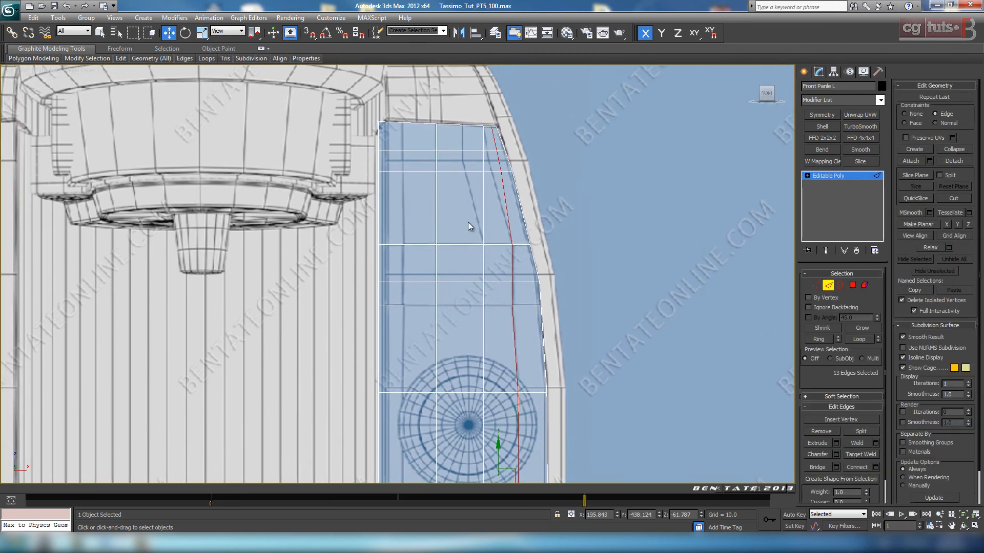
click(420, 172)
click(819, 339)
click(876, 467)
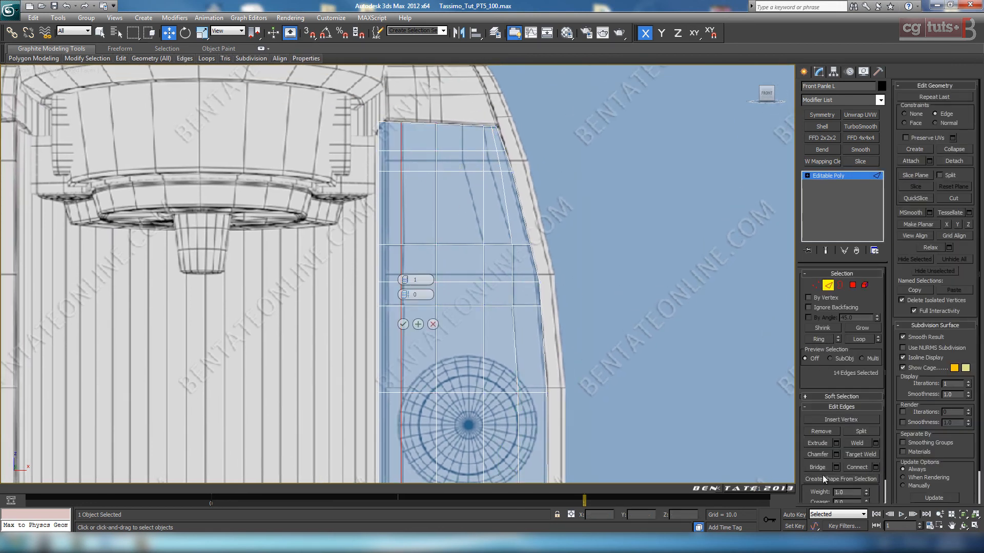
scroll(466, 292, up, 2)
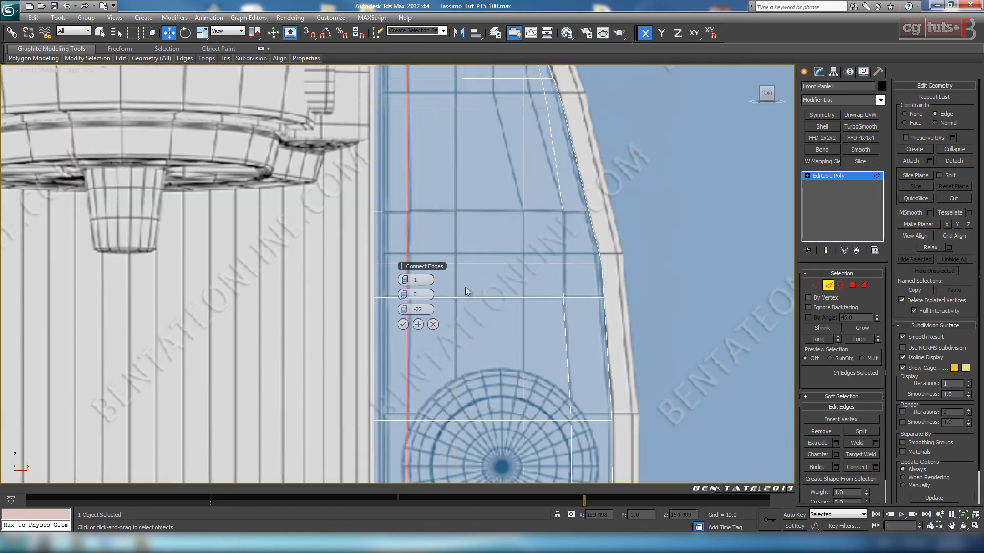
drag(405, 310, 404, 307)
click(403, 325)
Inspect the new left vertical loop along the panel in the front and perspective views, ending in the enlarged front view.
scroll(574, 354, down, 5)
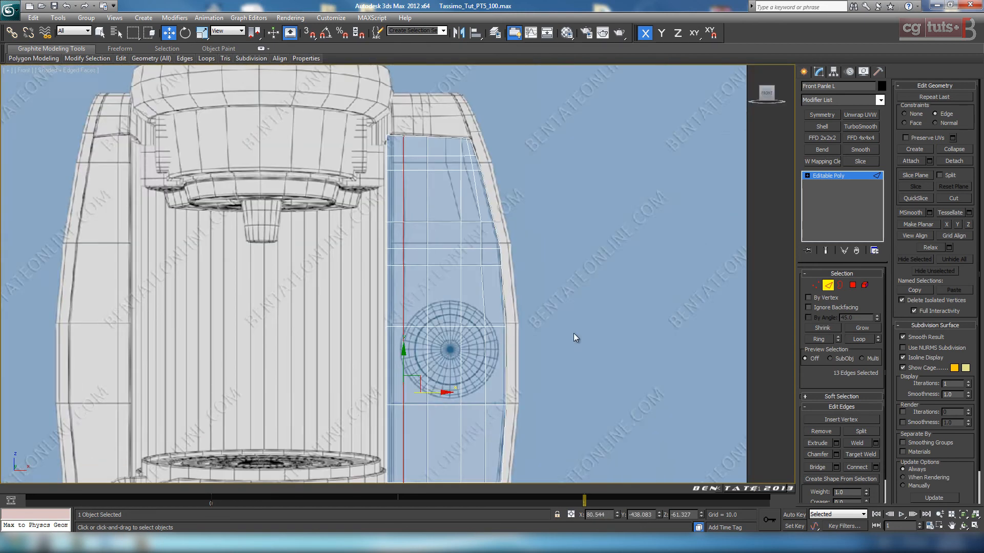
mouse_move(566, 383)
middle_down()
mouse_move(568, 214)
mouse_move(565, 385)
middle_up()
scroll(434, 196, up, 2)
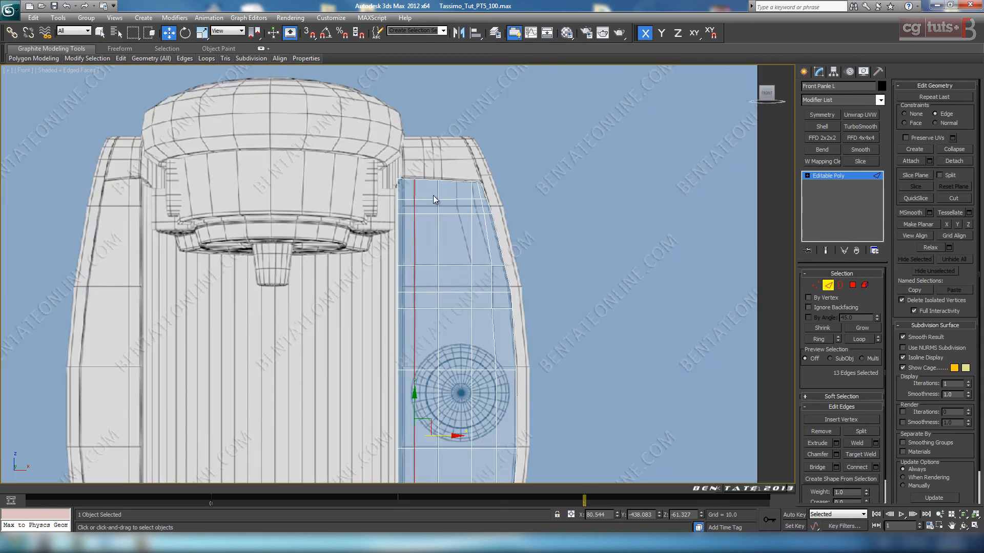
middle_drag(476, 368, 474, 256)
scroll(478, 311, up, 4)
middle_drag(545, 277, 467, 398)
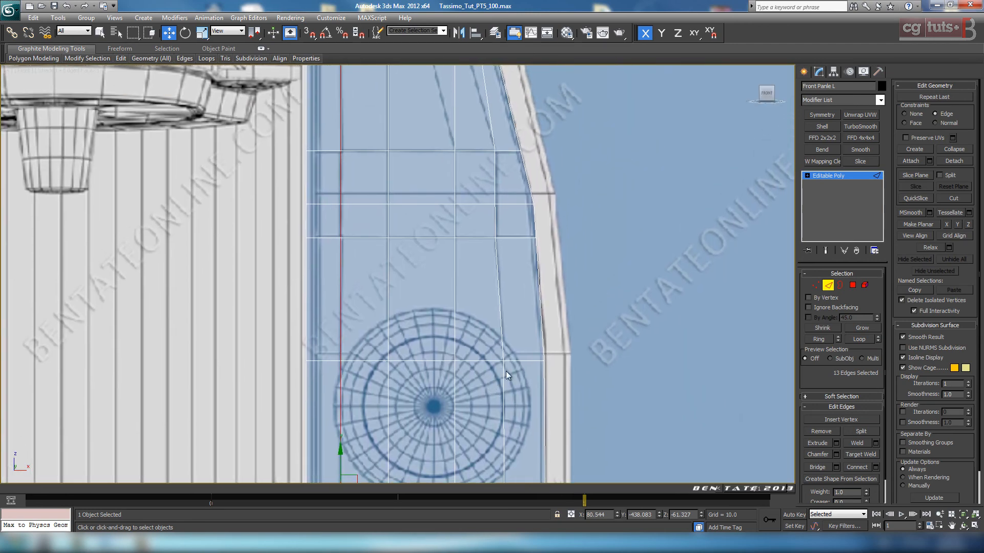
key(alt+w)
key(alt+w)
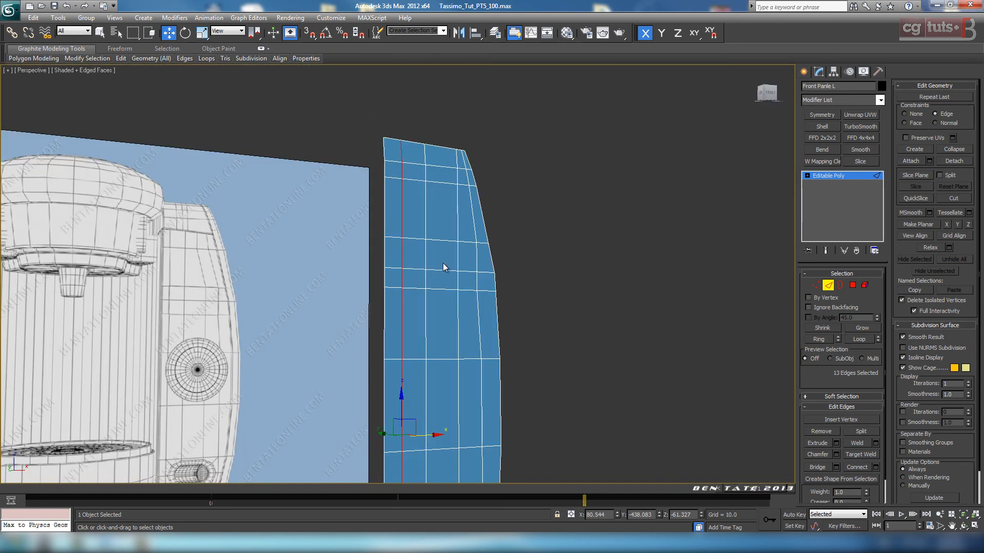
key(alt+w)
right_click(612, 256)
key(alt+w)
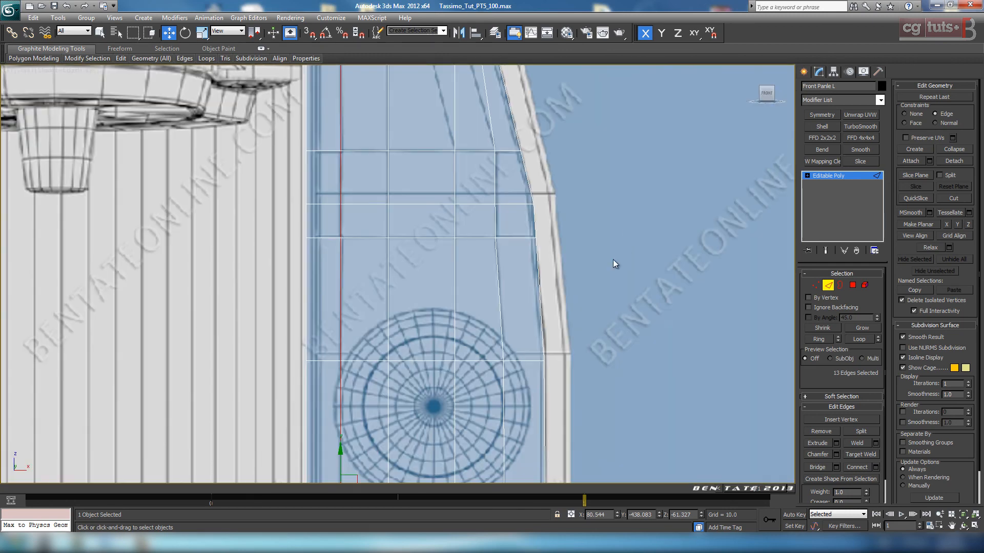
Connect the vertical edges at the button's height with a horizontal loop and slide it about 28 units down to the reference line below the button.
middle_drag(552, 410, 523, 105)
scroll(505, 230, up, 4)
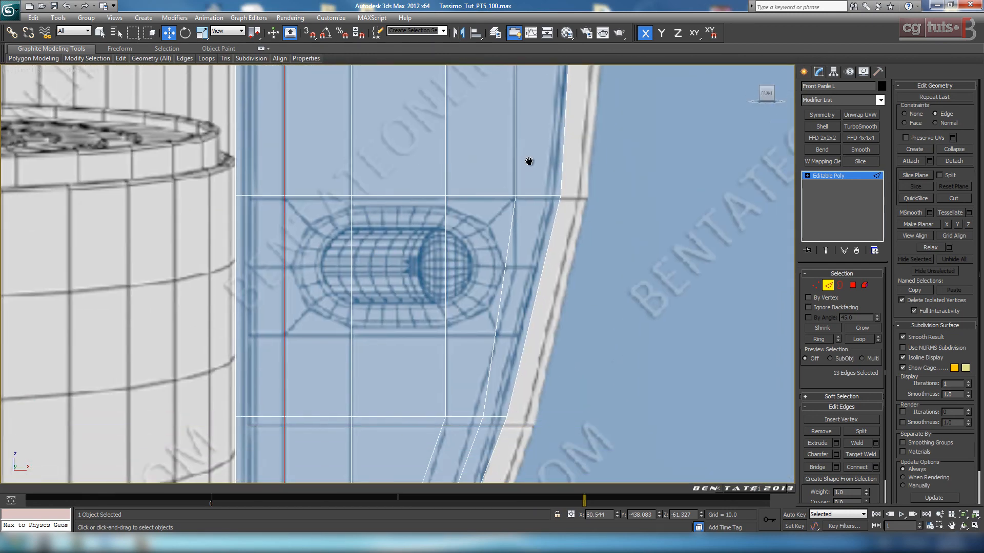
middle_drag(543, 275, 538, 290)
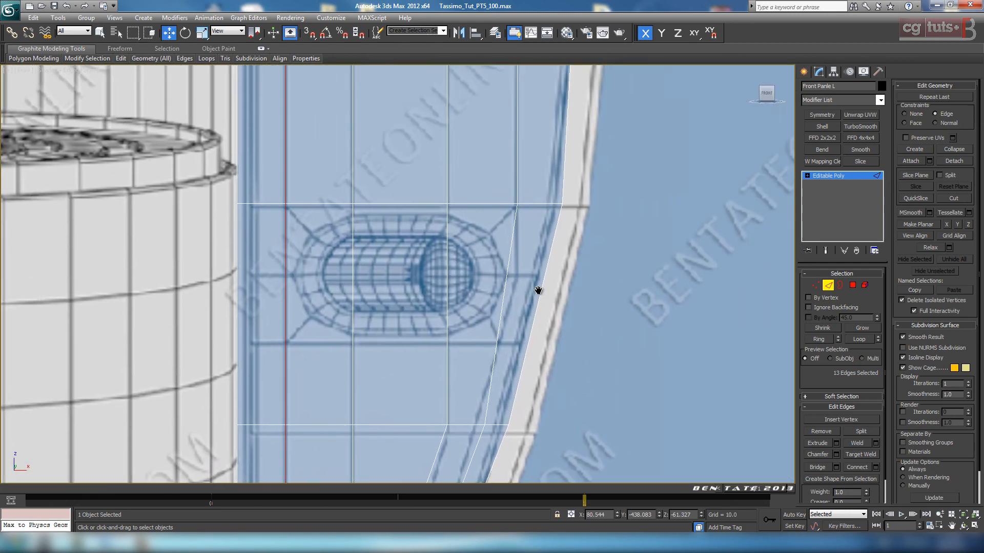
middle_drag(599, 355, 598, 281)
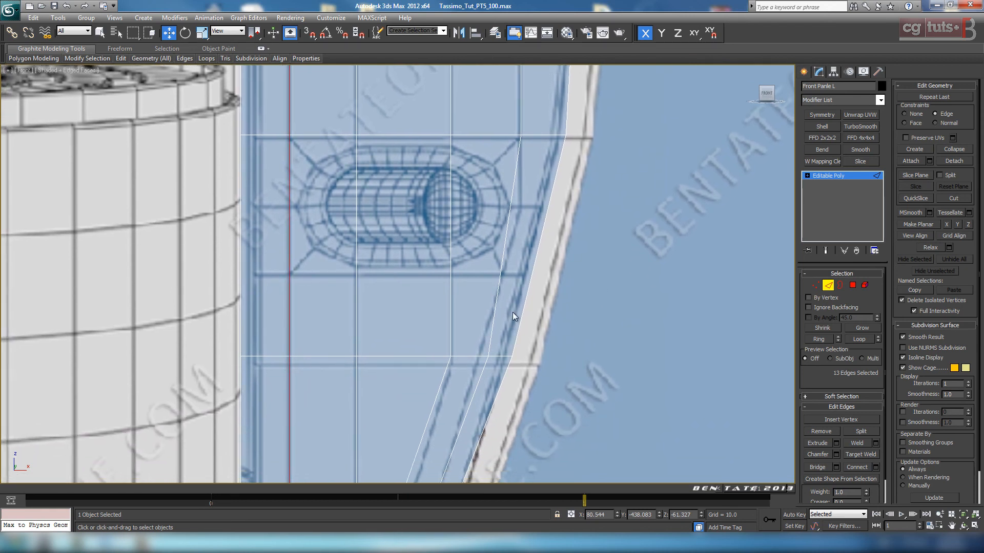
middle_drag(451, 298, 441, 350)
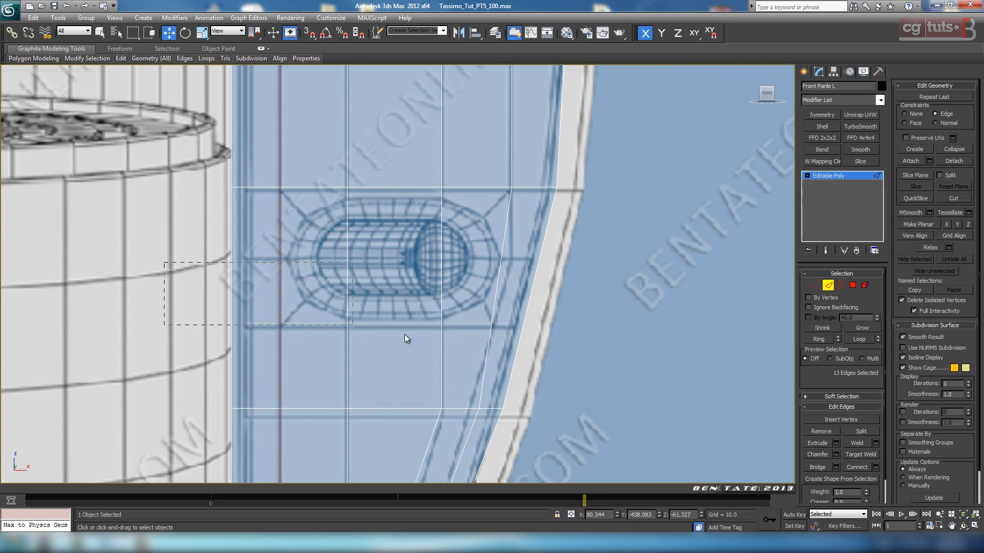
drag(404, 334, 648, 342)
click(864, 469)
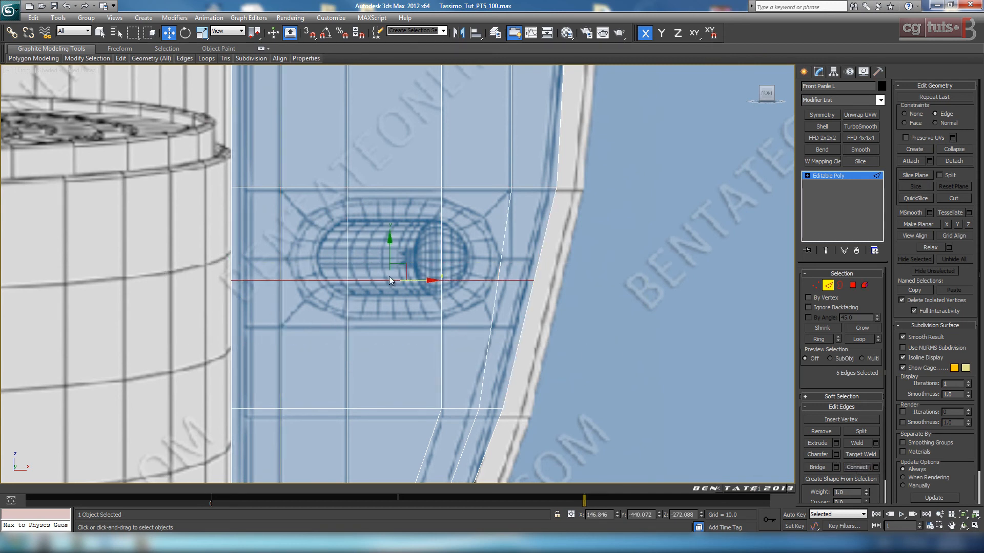
drag(389, 256, 390, 298)
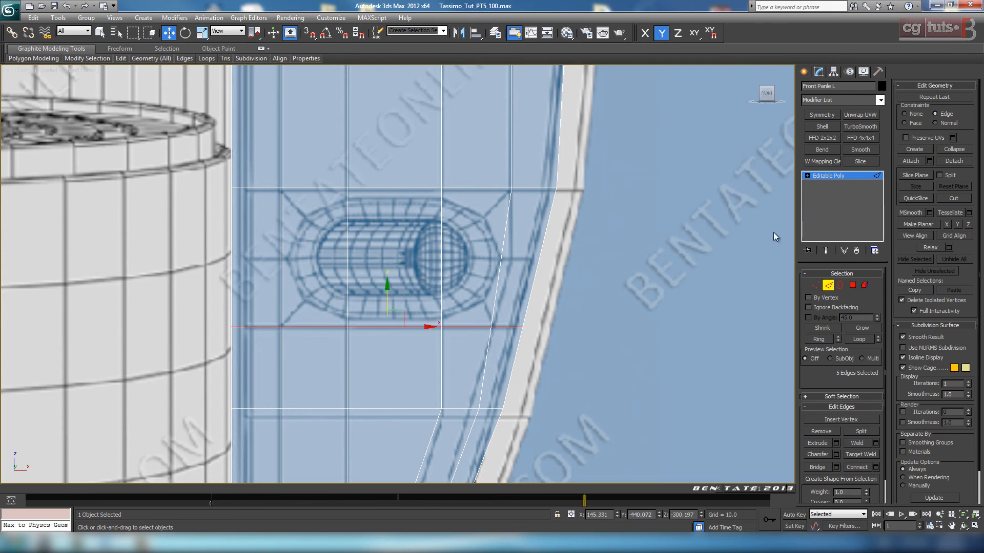
Connect the vertical edges around the button with another horizontal loop and slide it about 8 units down onto the button's centre line.
middle_drag(473, 277, 475, 294)
drag(174, 266, 616, 286)
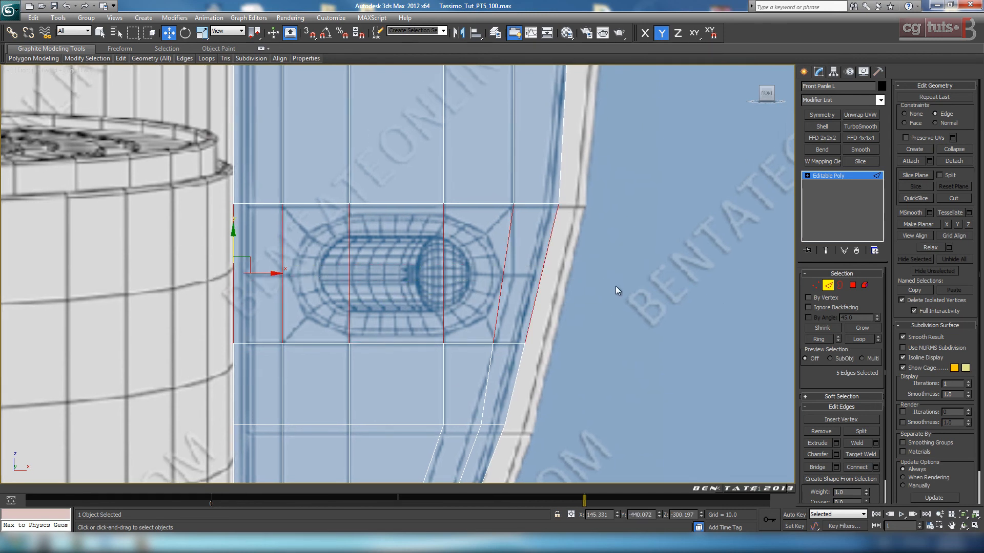
click(857, 467)
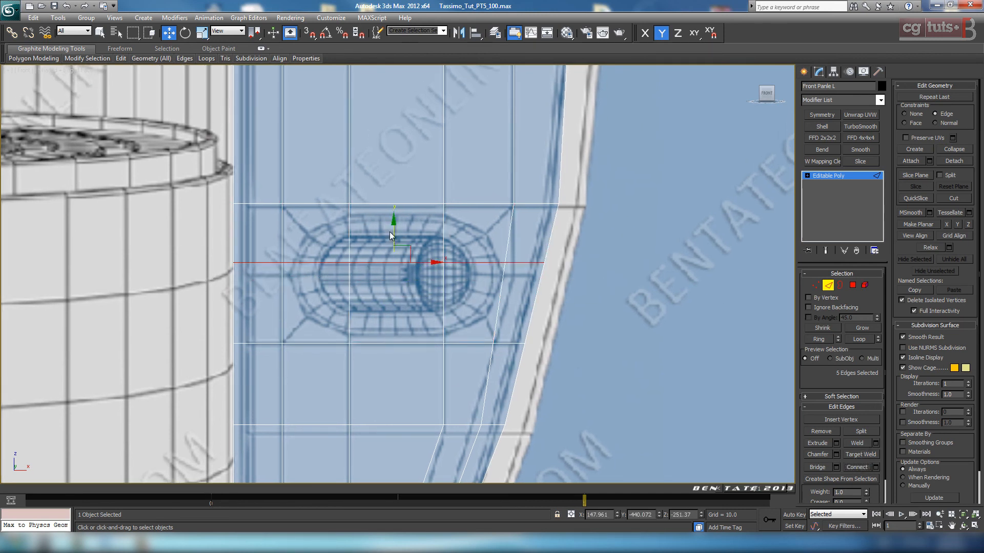
drag(390, 235, 397, 246)
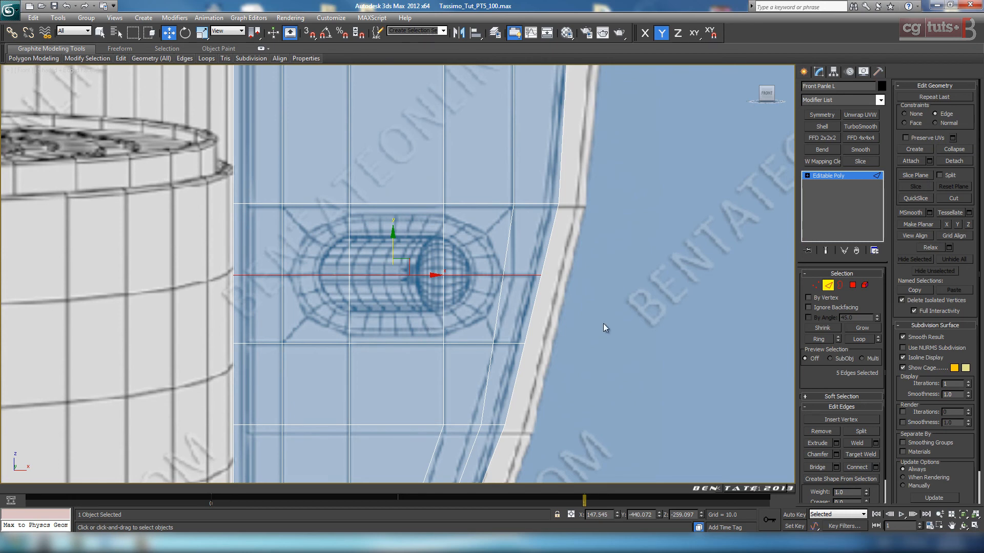
Slide the right loop's vertex on the button's centre line outward, away from the button, to about X 220.5.
middle_drag(646, 321, 615, 321)
middle_drag(552, 296, 568, 288)
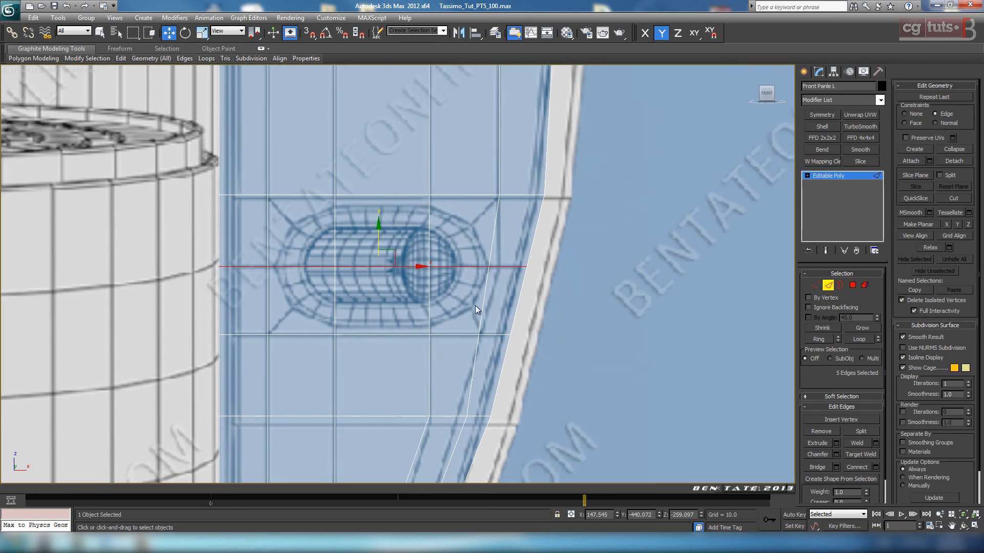
click(814, 286)
scroll(527, 267, up, 3)
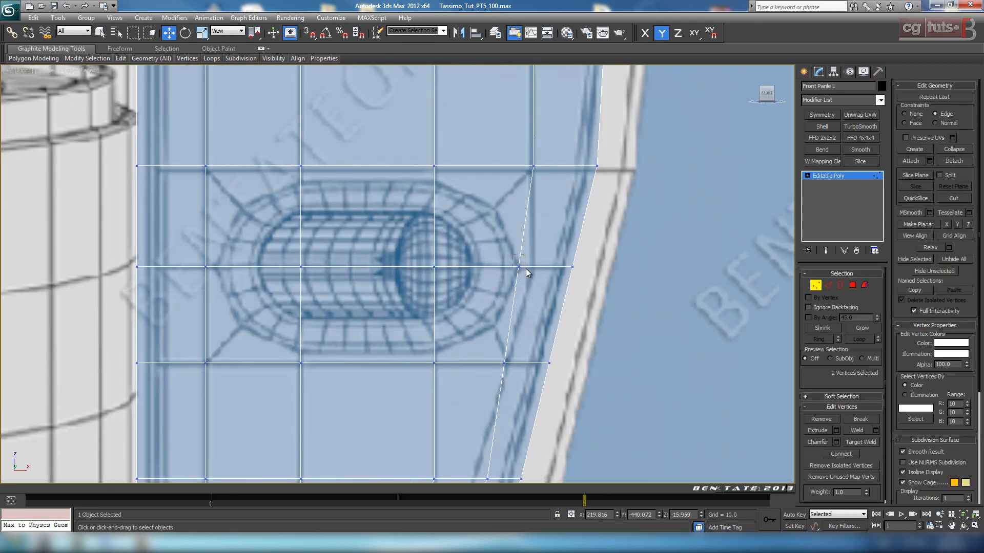
drag(537, 269, 552, 270)
Examine the loops around the button and the panel's lower end against the wireframe reference.
middle_drag(596, 347, 593, 177)
middle_drag(548, 309, 581, 358)
middle_drag(610, 175, 604, 333)
scroll(604, 333, down, 5)
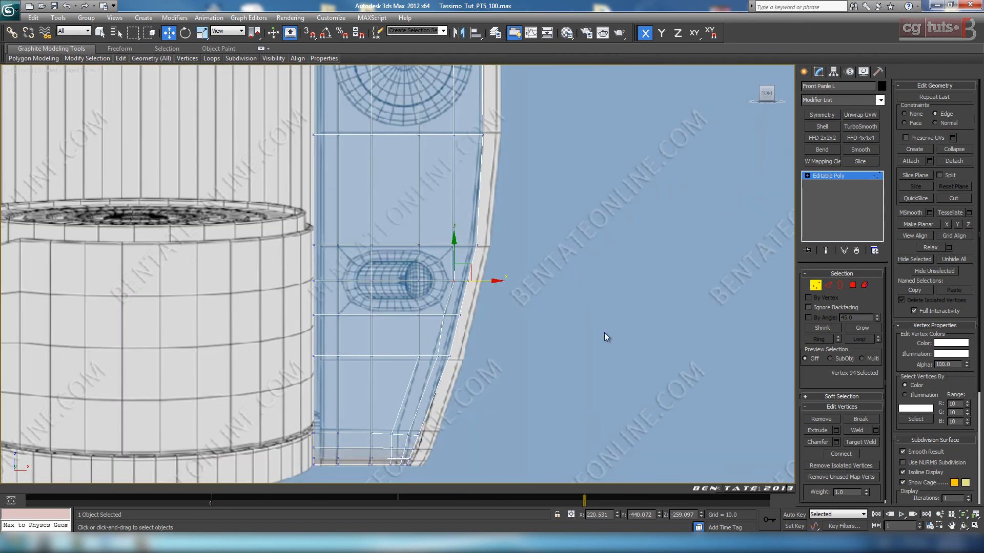
middle_drag(545, 256, 549, 279)
scroll(549, 279, up, 2)
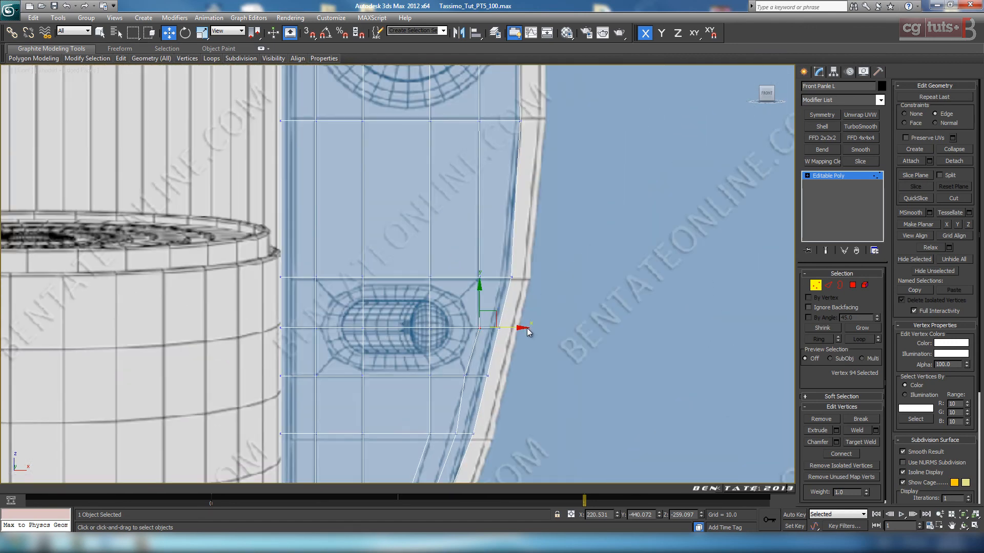
middle_drag(522, 330, 545, 250)
scroll(544, 261, up, 3)
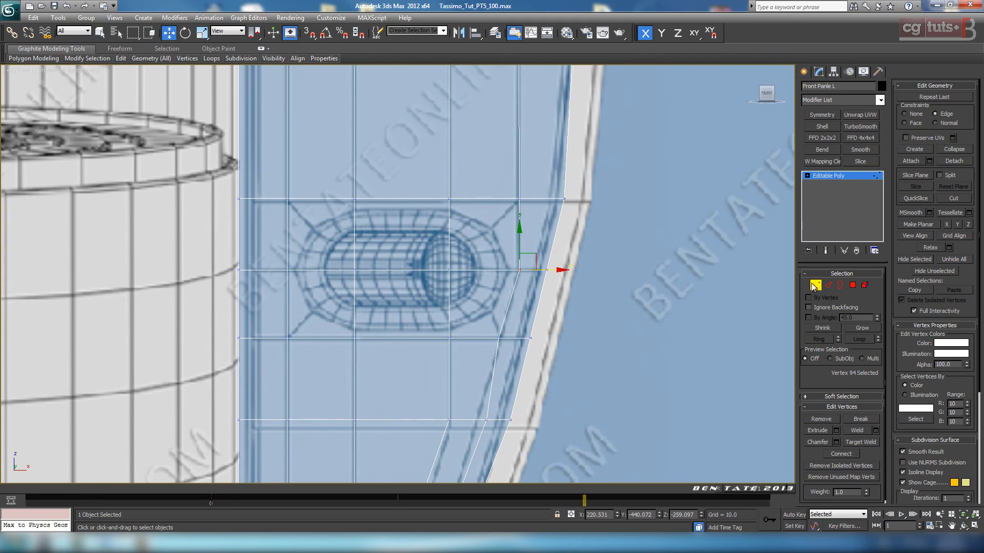
Leave vertex editing and draw a circle spline of about 36 units radius centred on the button's round end.
click(814, 286)
scroll(672, 247, up, 2)
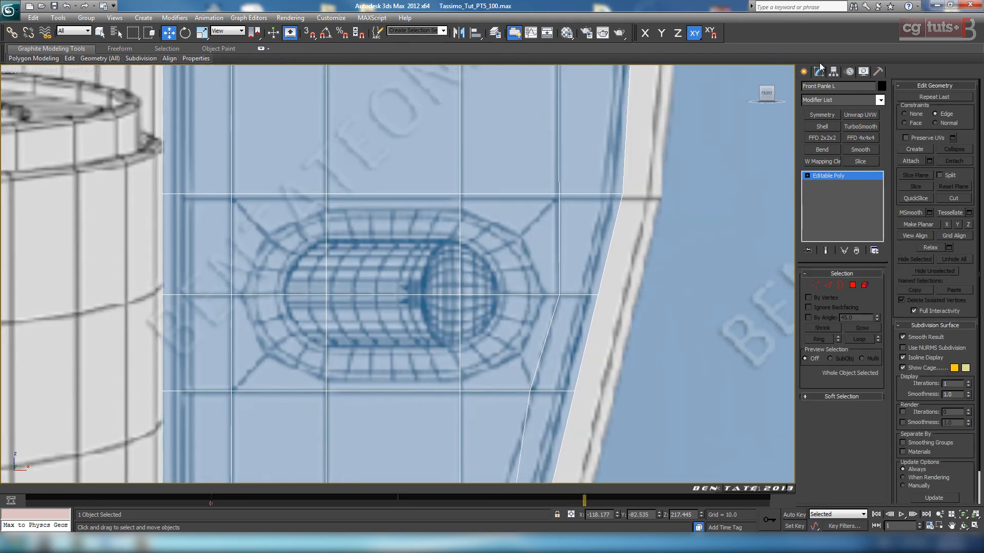
click(804, 71)
click(818, 89)
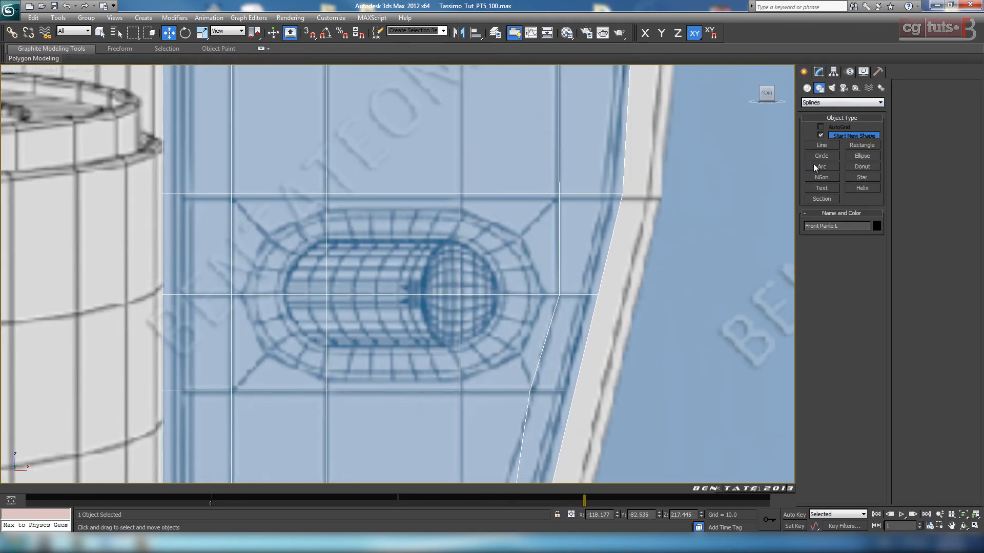
click(821, 156)
middle_drag(460, 297, 473, 281)
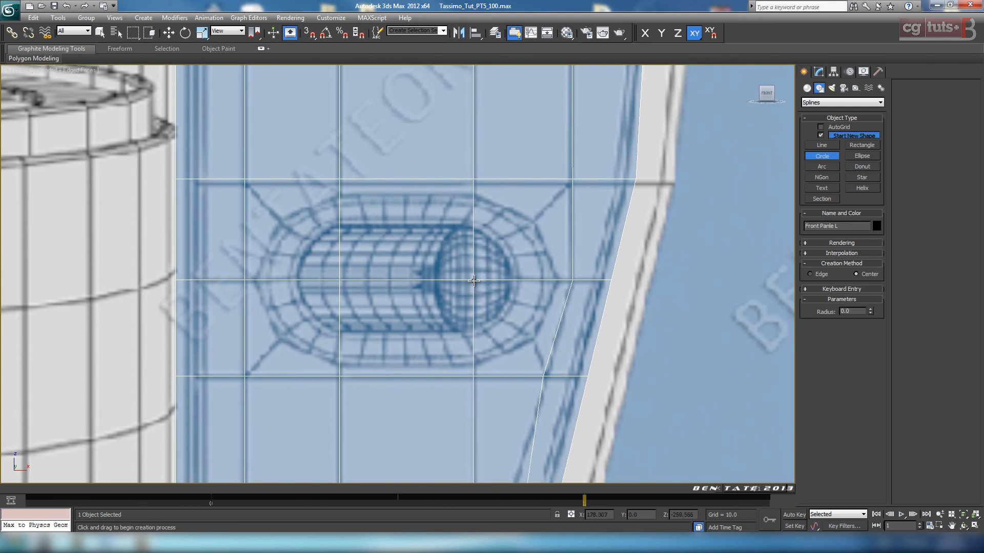
drag(473, 280, 473, 365)
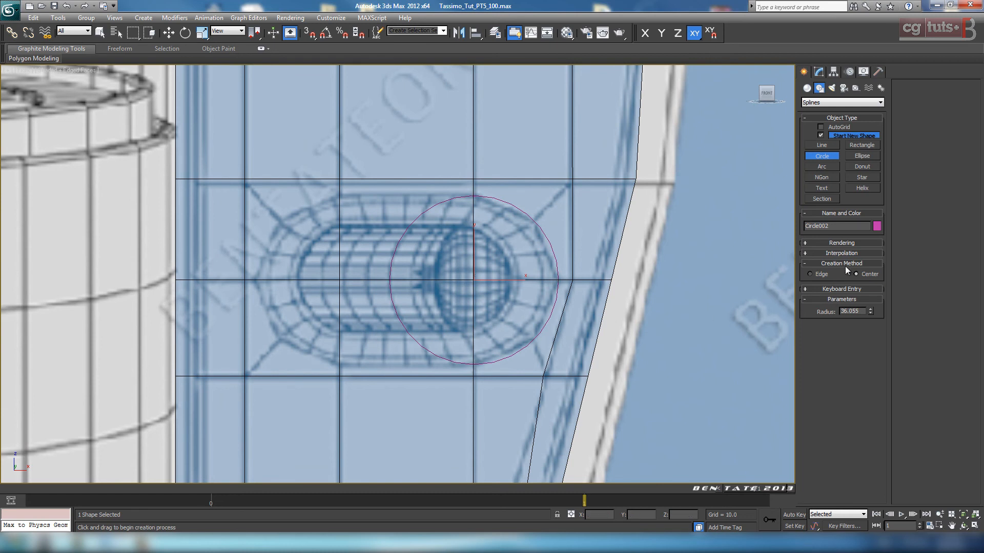
Set the circle's interpolation to 1 step and its object color to red.
click(842, 253)
right_click(868, 265)
click(868, 263)
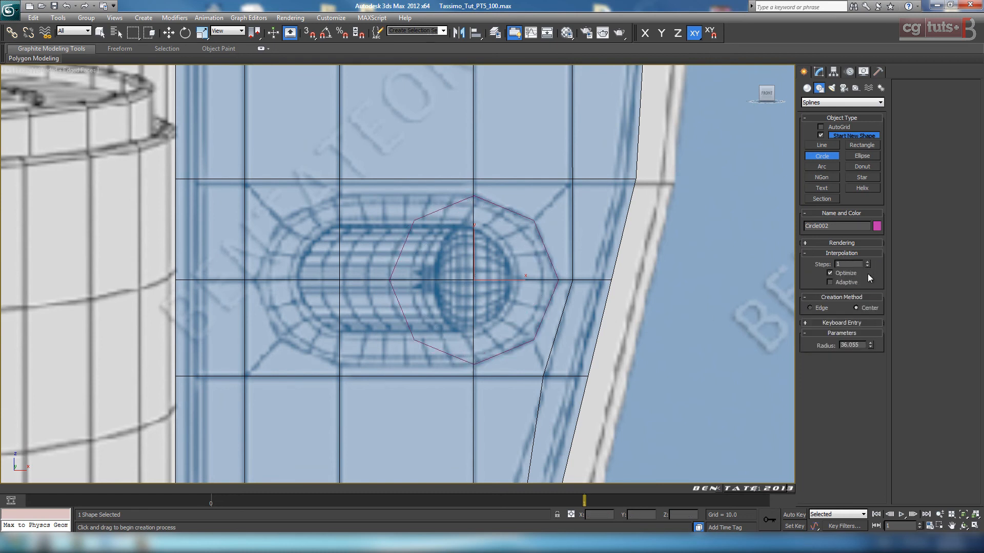
middle_drag(553, 261, 509, 267)
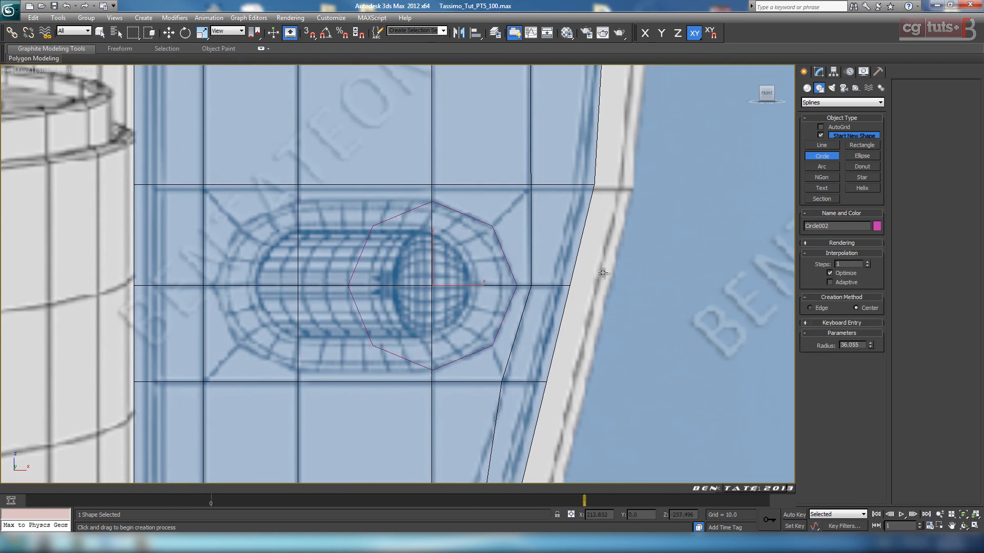
click(877, 227)
click(405, 266)
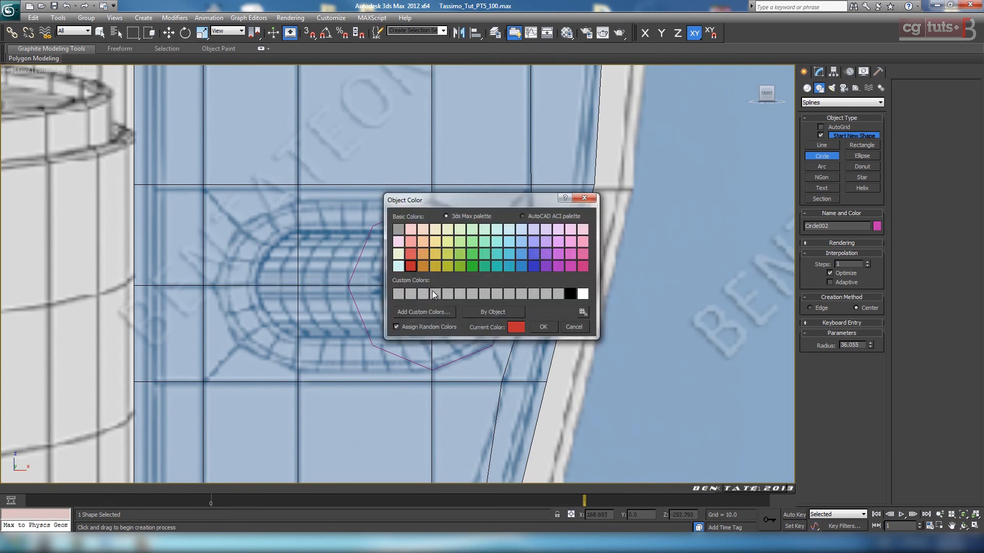
click(543, 327)
Move the circle about 17 units right and 6 units up from the button's round end.
mouse_move(684, 316)
middle_down()
mouse_move(647, 312)
mouse_move(667, 312)
middle_up()
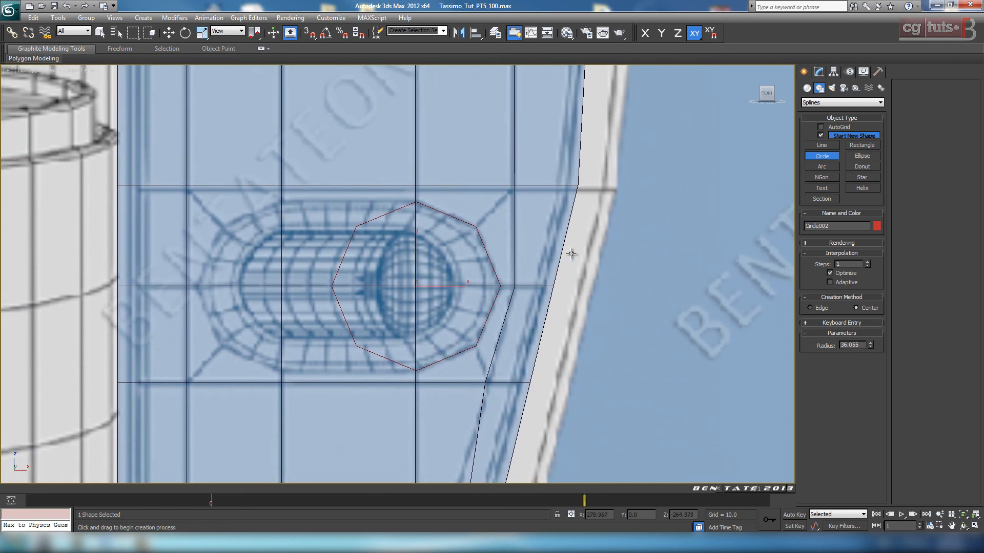
click(168, 33)
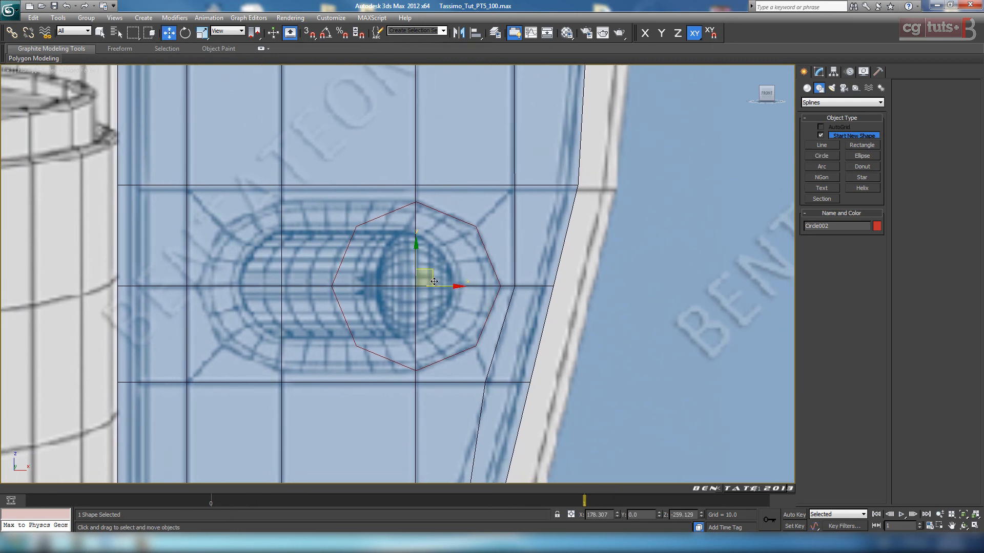
drag(430, 282, 449, 269)
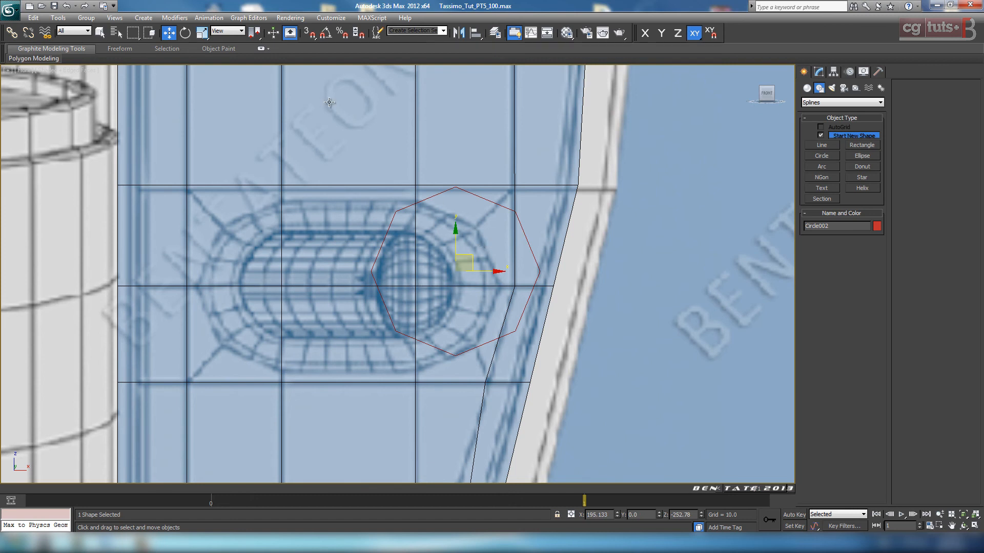
Enable vertex snapping and snap the guide circle's centre onto the panel vertex at the button's right round end.
click(307, 34)
right_click(307, 32)
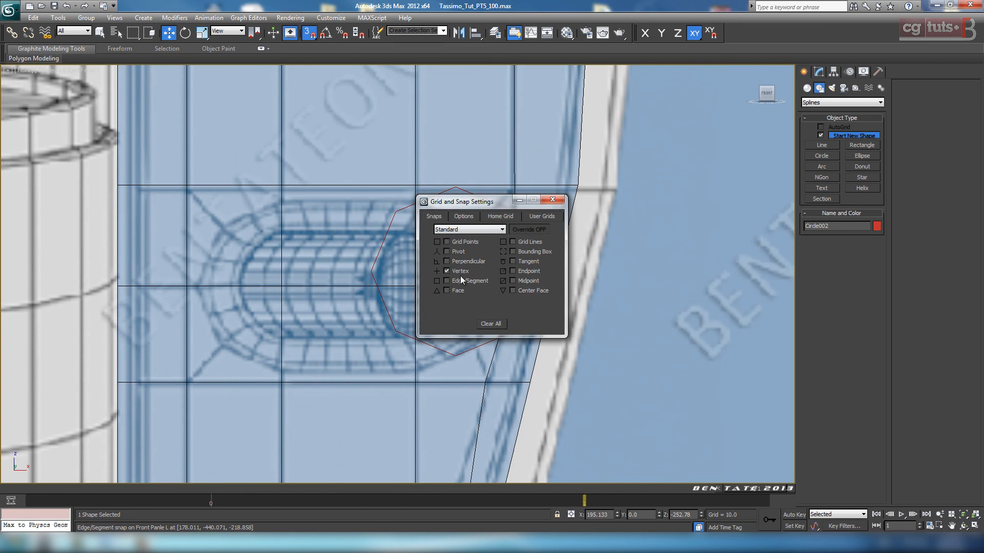
click(553, 200)
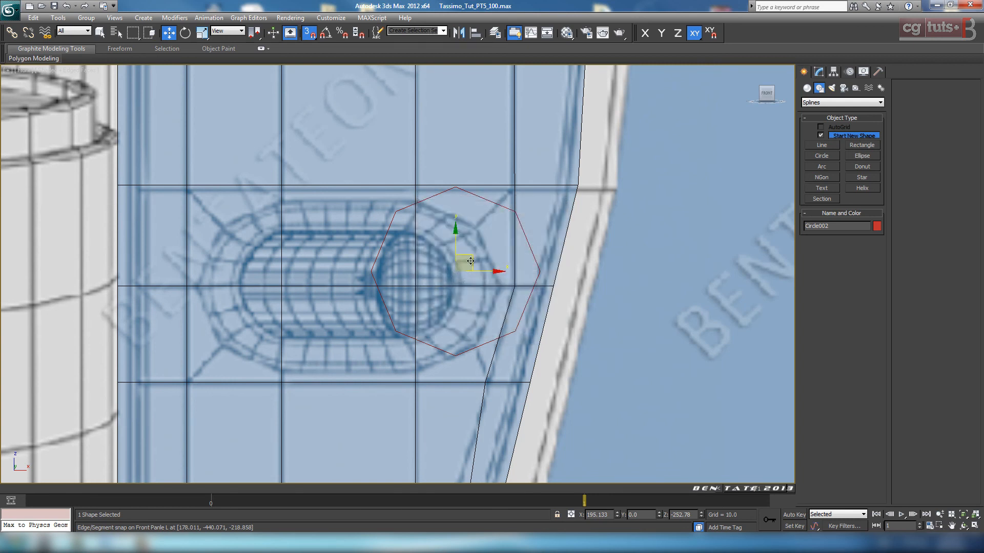
drag(469, 258, 430, 274)
Clone the guide circle as a copy onto the panel vertex at the button's left round end, and turn snapping off.
middle_drag(461, 321, 503, 321)
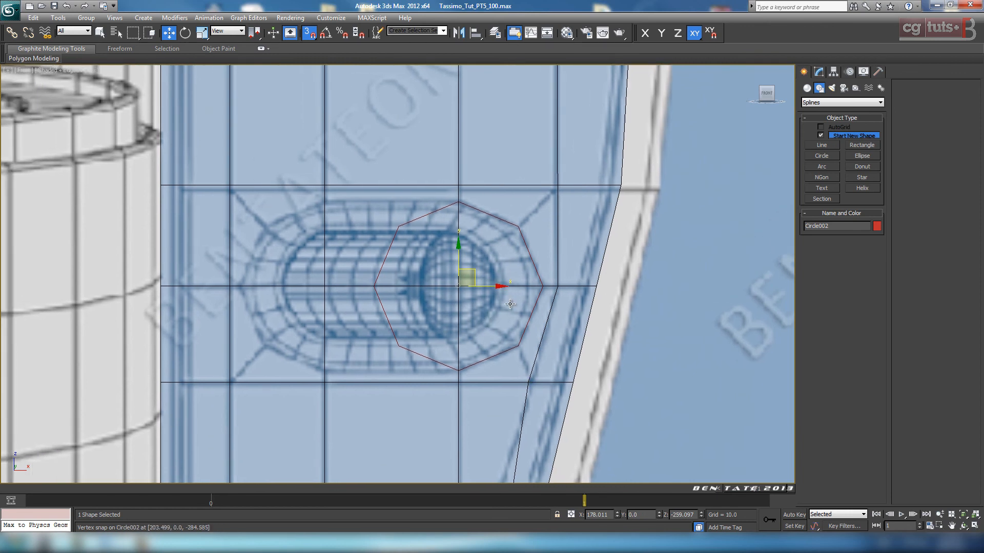
mouse_move(475, 272)
shift+mouse_down()
mouse_move(372, 274)
mouse_move(328, 287)
shift+mouse_up()
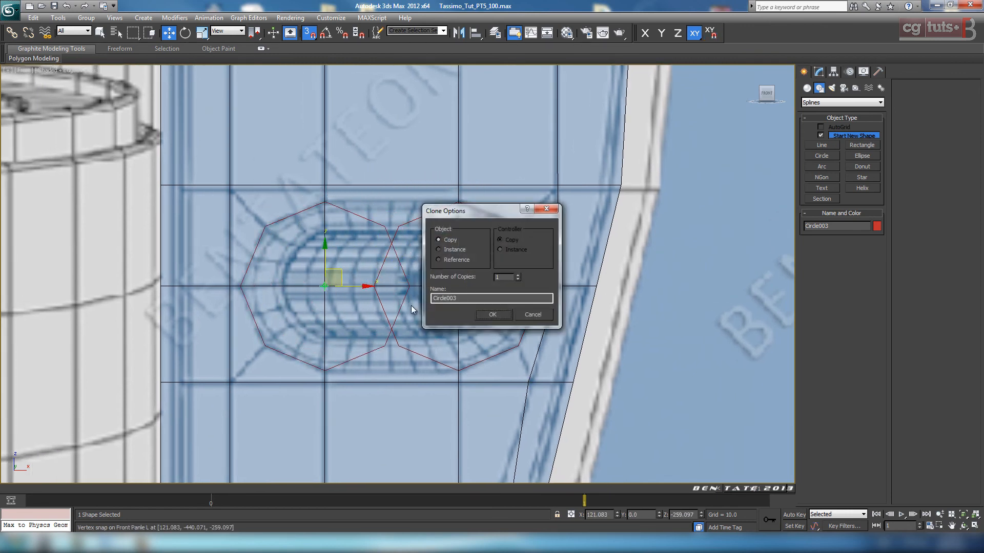
click(486, 314)
middle_drag(489, 314, 457, 320)
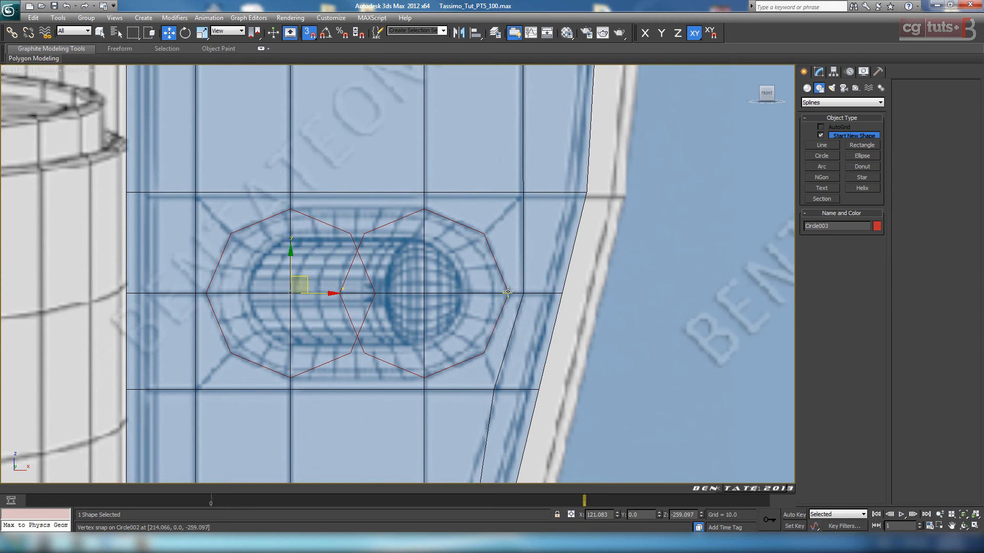
click(309, 33)
Cut new edges into the front panel around the outer half of the left guide circle, snapping to its vertices.
click(424, 183)
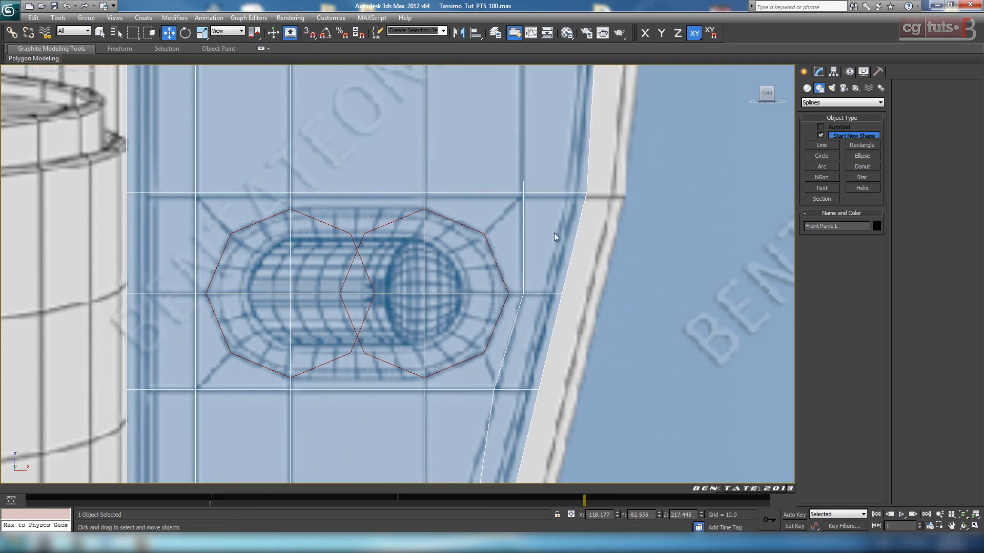
click(818, 72)
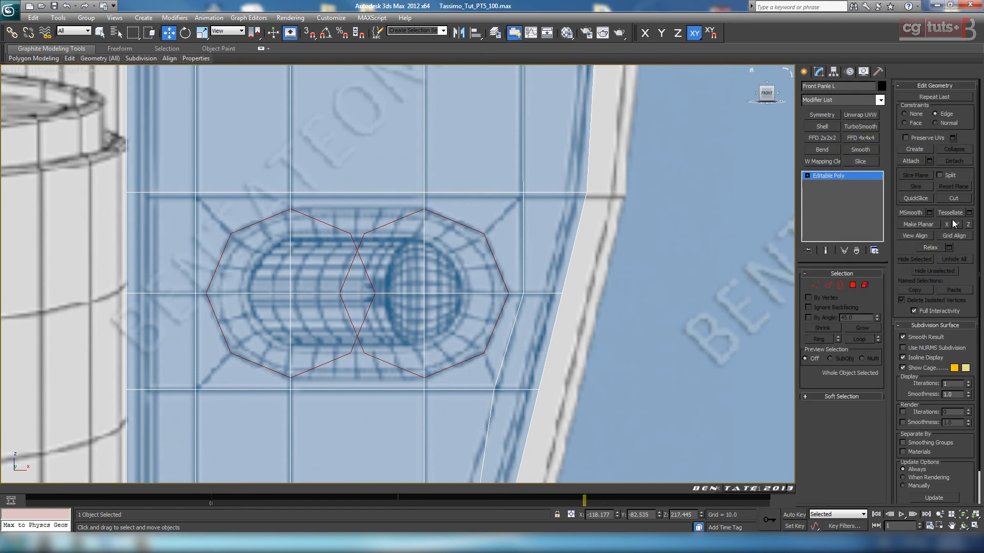
click(952, 199)
click(815, 286)
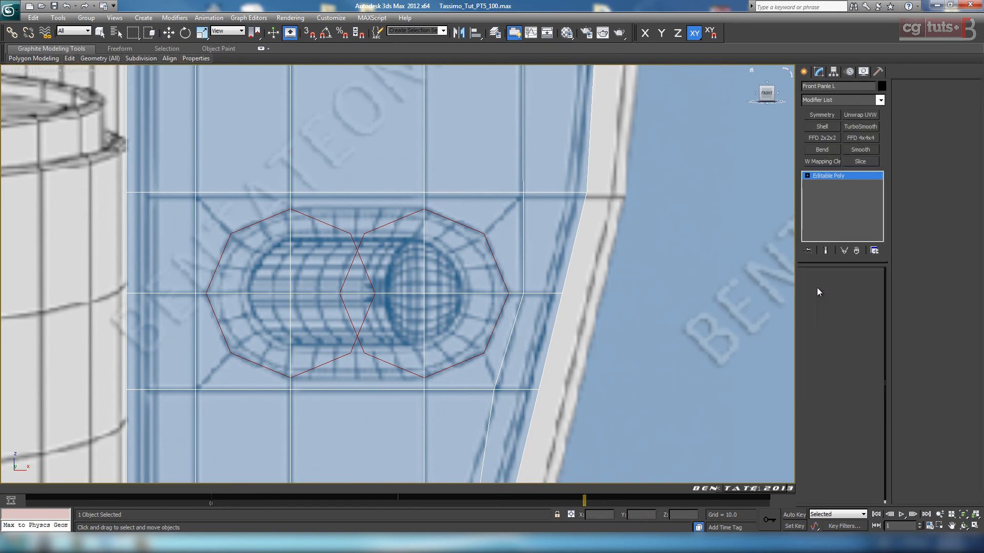
click(309, 33)
mouse_move(451, 149)
middle_down()
mouse_move(536, 152)
mouse_move(459, 136)
middle_up()
middle_drag(397, 157, 434, 150)
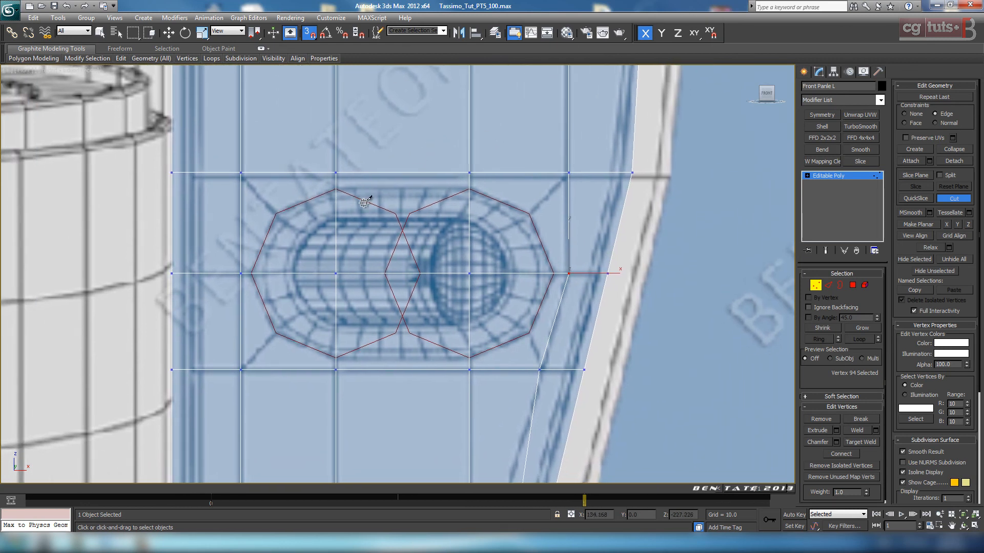
click(336, 189)
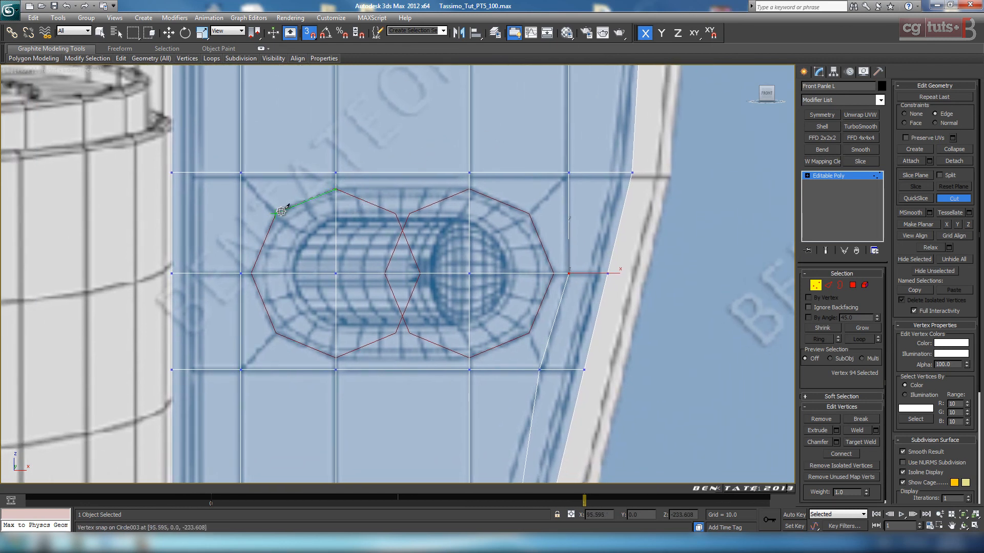
click(276, 215)
click(241, 273)
click(252, 273)
click(275, 333)
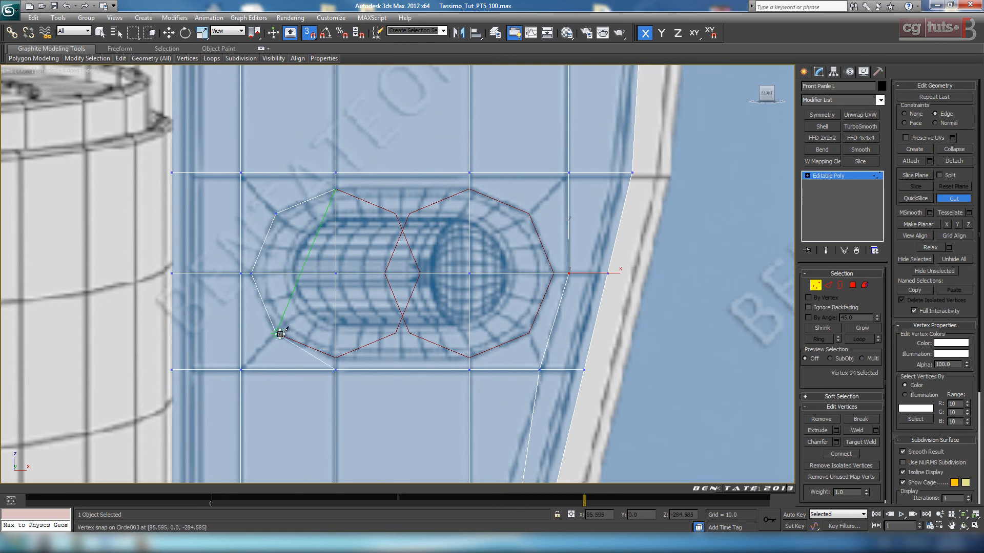
click(336, 357)
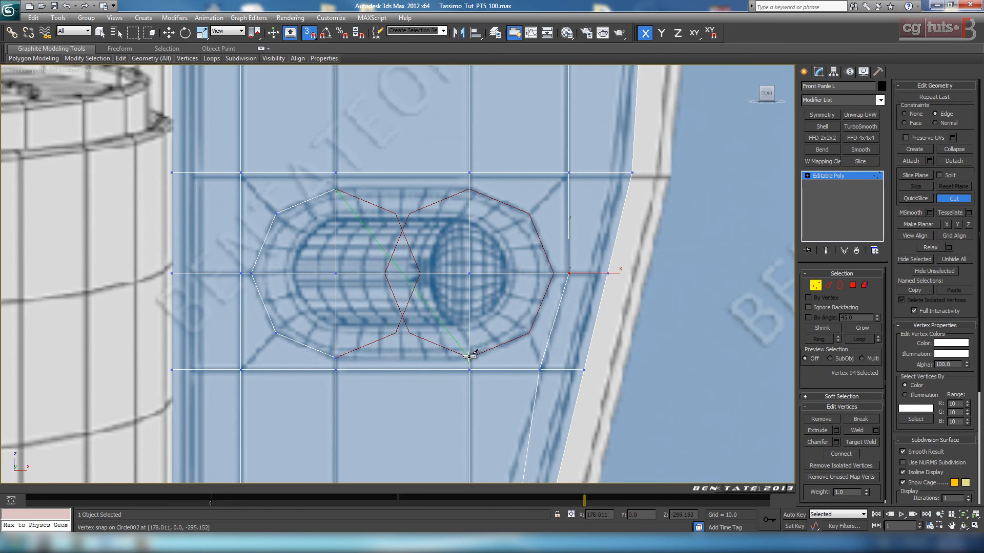
Continue the cut around the right guide circle and close the recess outline along its upper edge, and leave vertex editing with snapping off.
click(529, 333)
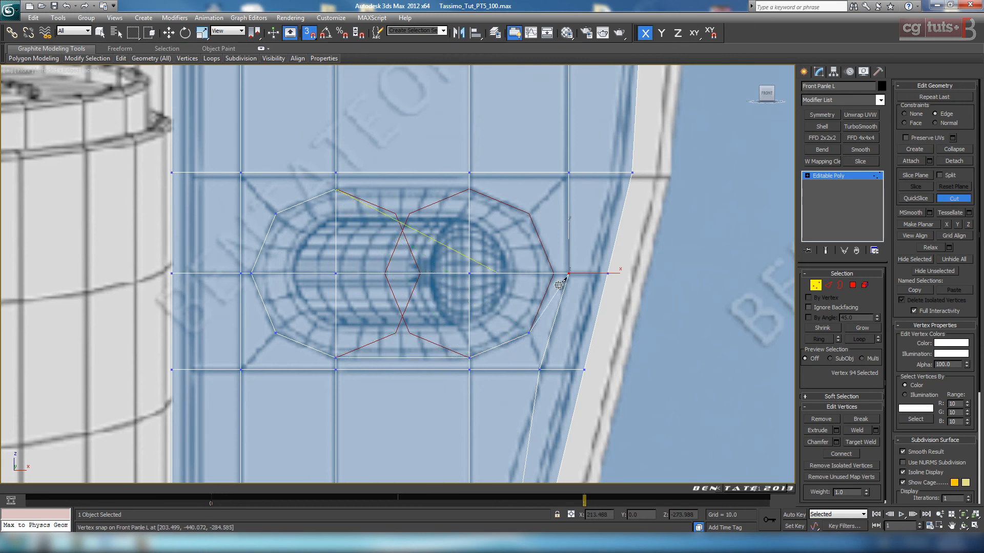
click(553, 273)
click(529, 215)
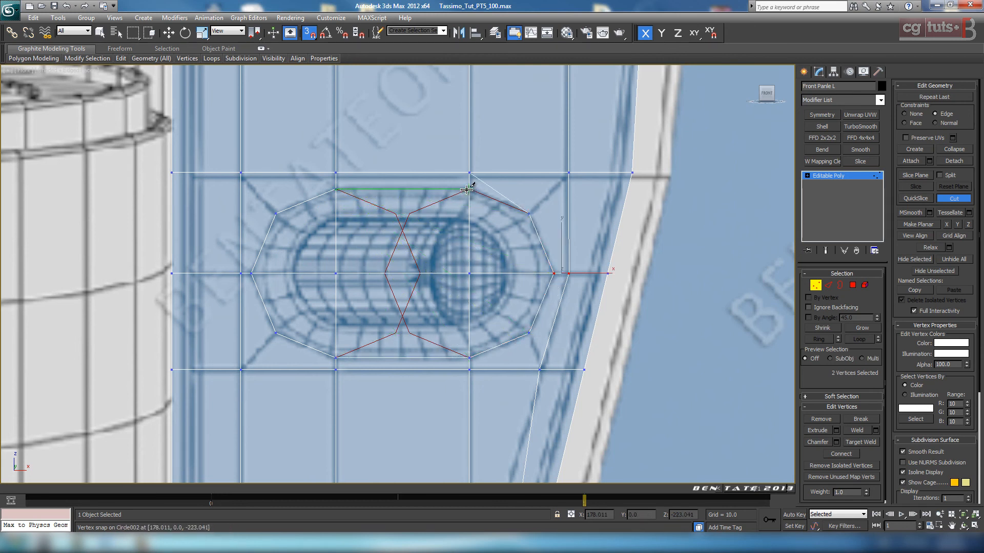
click(469, 190)
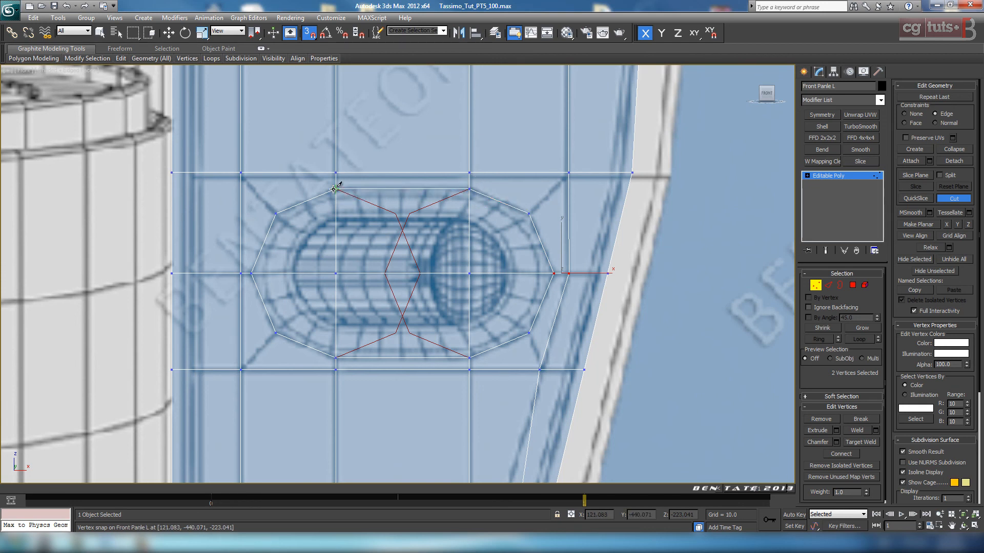
click(952, 200)
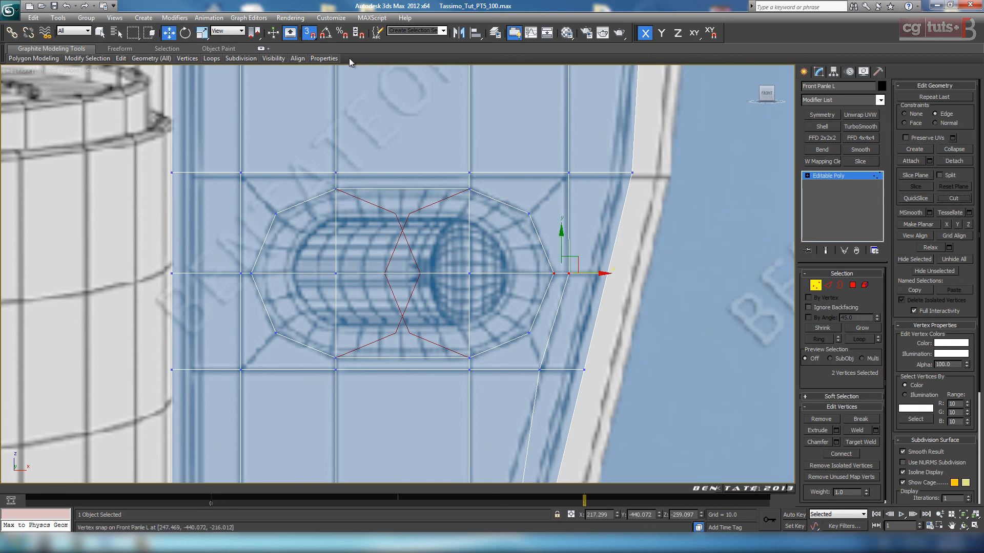
key(s)
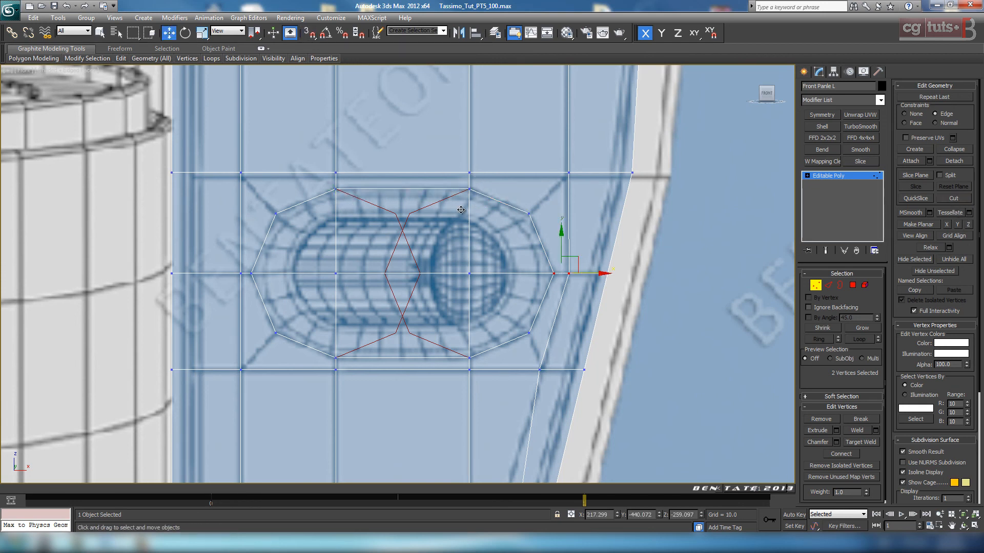
click(815, 285)
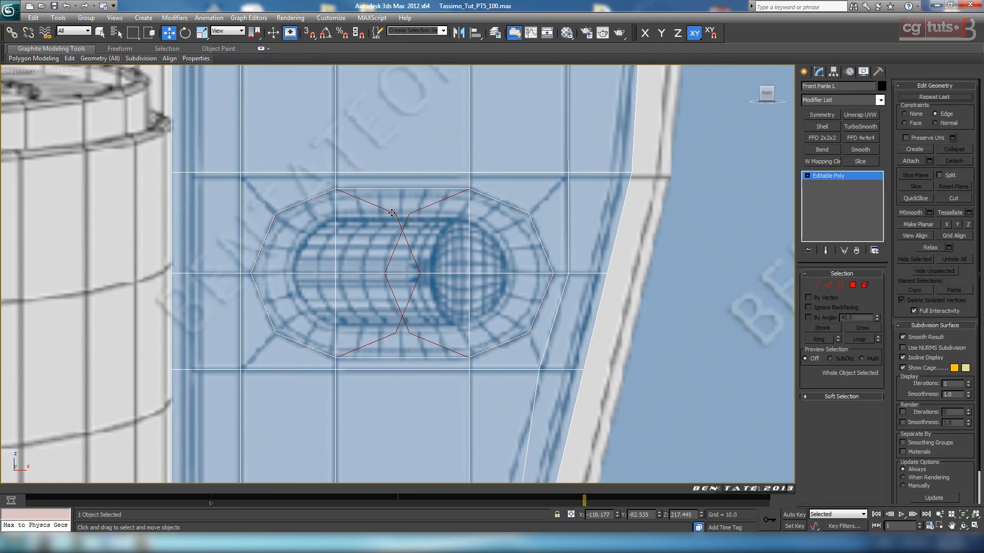
Delete both guide circles in wireframe display and reselect the front panel in shaded display.
key(F3)
click(423, 234)
drag(422, 234, 385, 247)
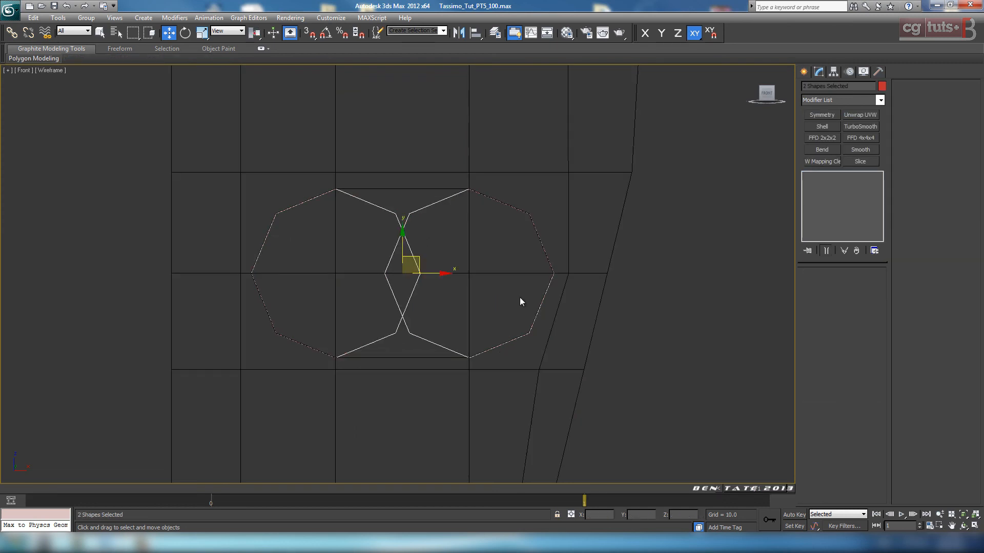
key(Delete)
click(449, 273)
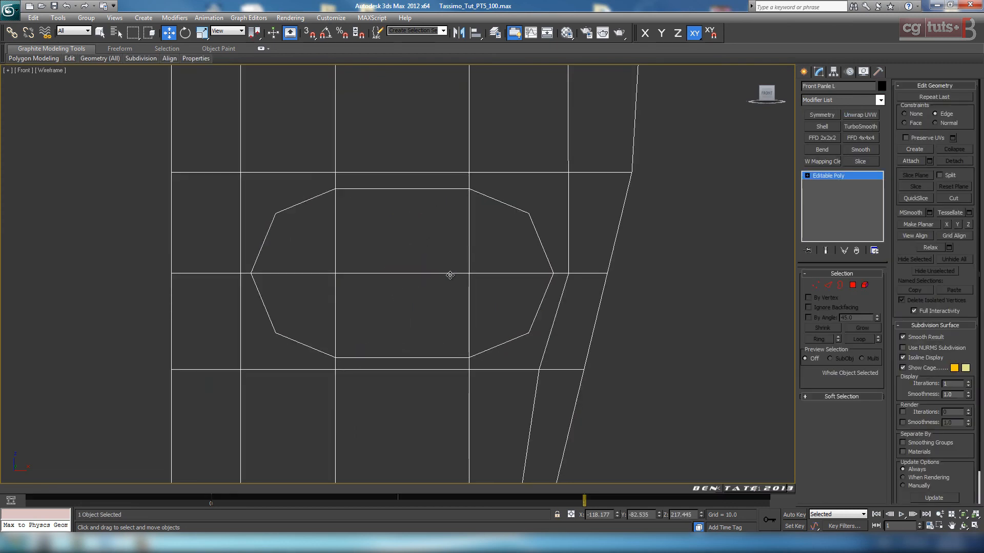
key(F3)
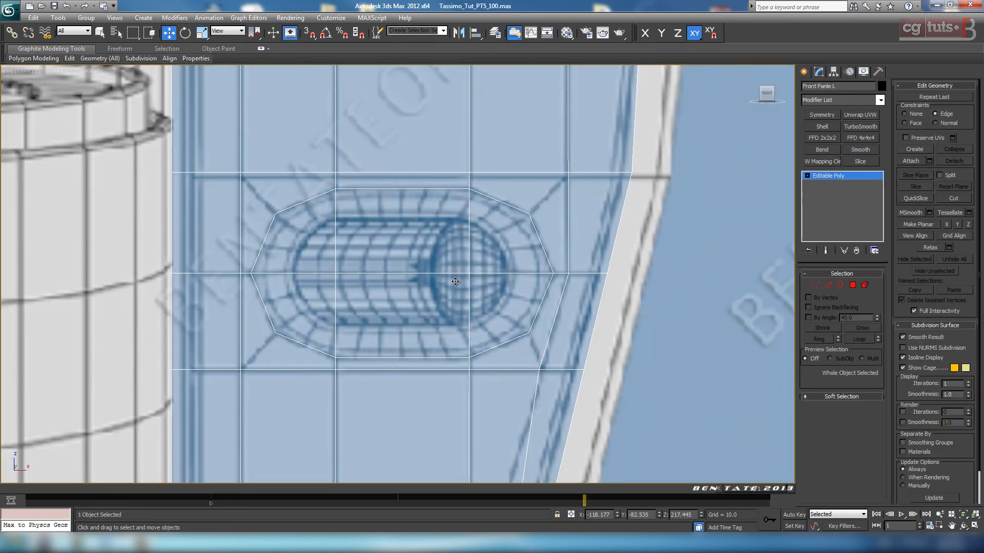
Connect the recess outline's four diagonal vertices to the nearest corner vertices of the surrounding panel grid.
click(814, 285)
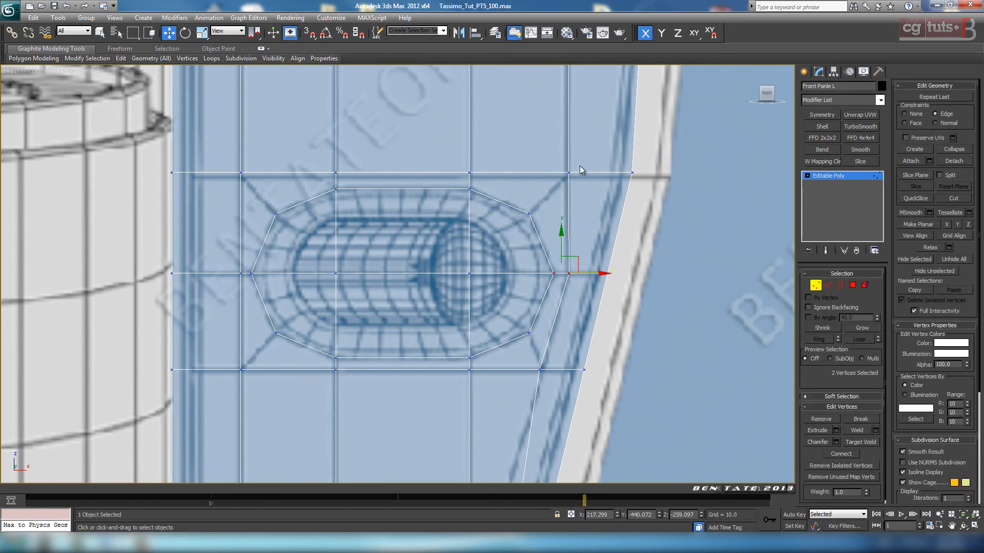
drag(520, 220, 522, 221)
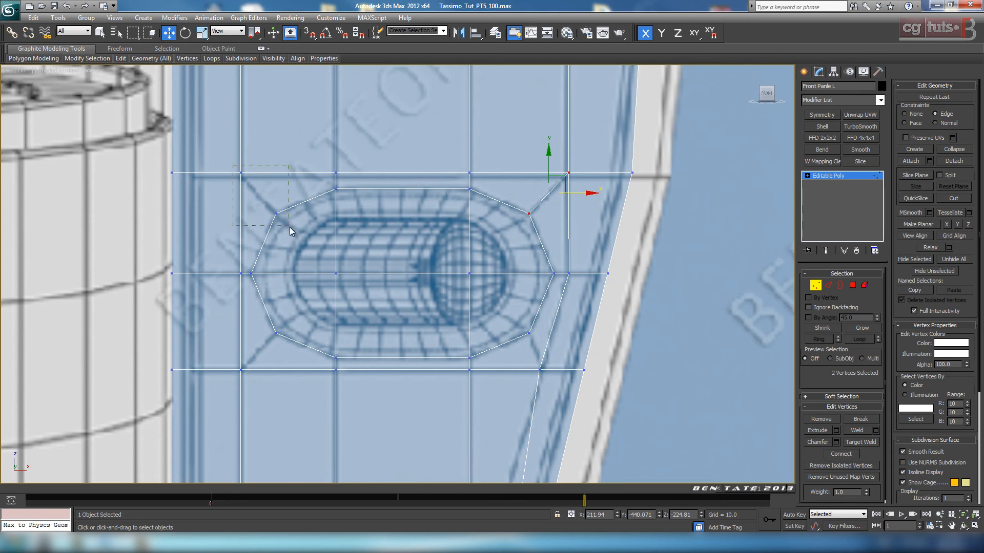
drag(290, 226, 289, 228)
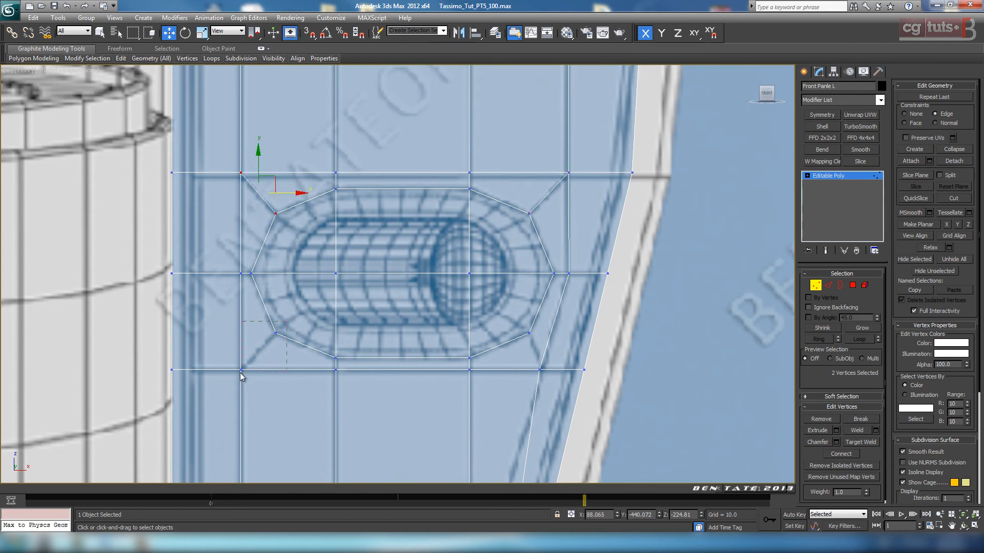
drag(240, 373, 240, 373)
drag(563, 382, 564, 382)
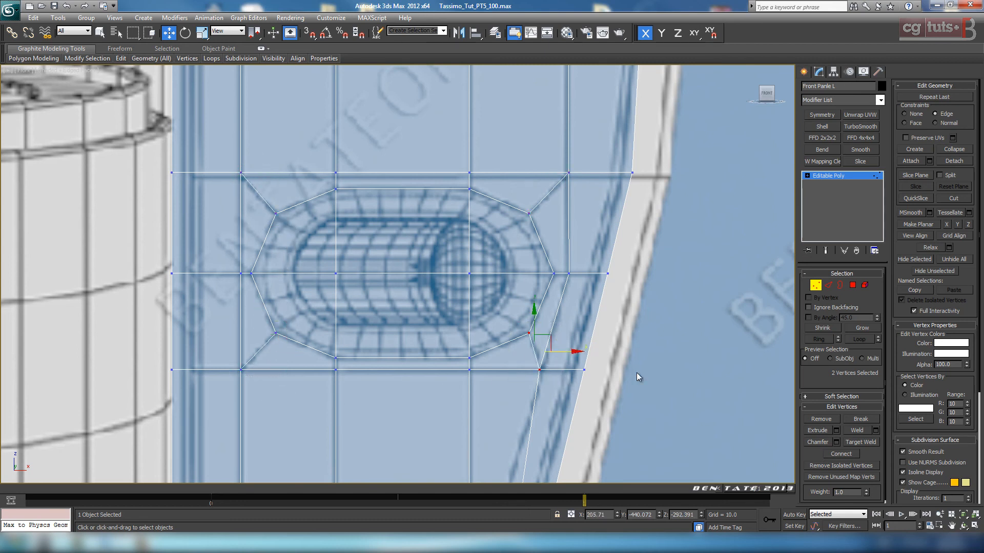
click(818, 290)
Examine the panel's edge loops from the lower end up to the round dial against the wireframe reference.
middle_drag(584, 272, 475, 167)
scroll(483, 208, down, 4)
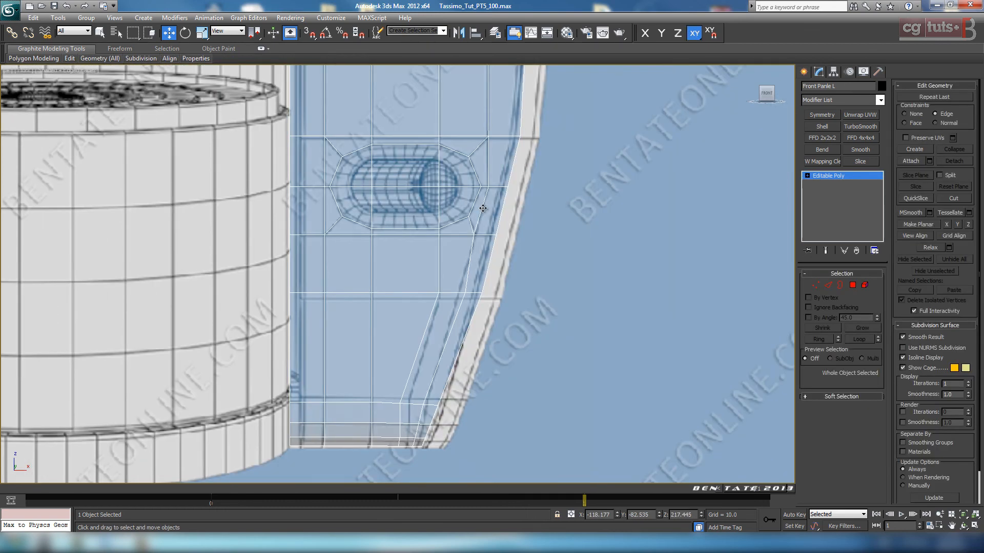
middle_drag(483, 209, 512, 353)
mouse_move(483, 167)
middle_down()
mouse_move(494, 277)
mouse_move(471, 378)
middle_up()
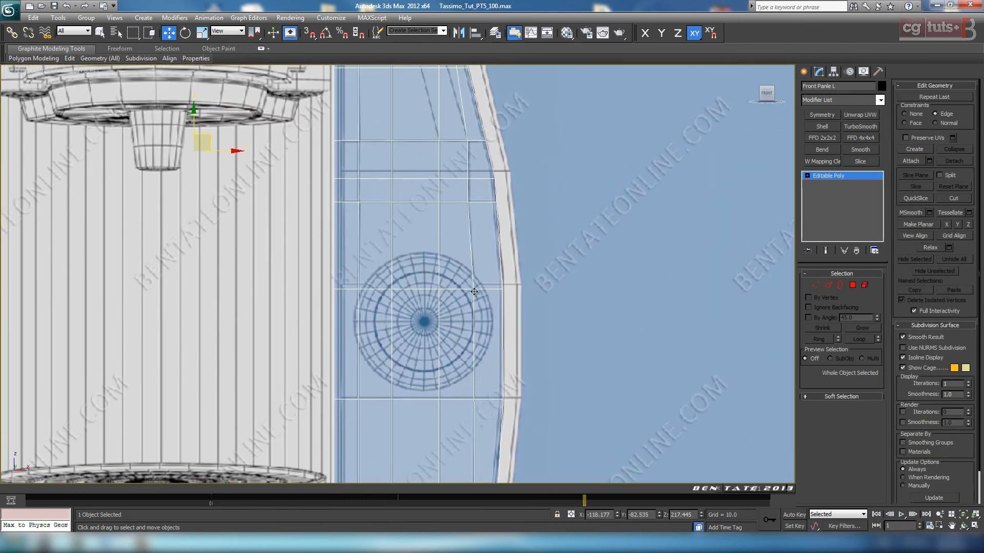
mouse_move(459, 192)
middle_down()
mouse_move(468, 332)
mouse_move(449, 111)
middle_up()
scroll(468, 332, up, 2)
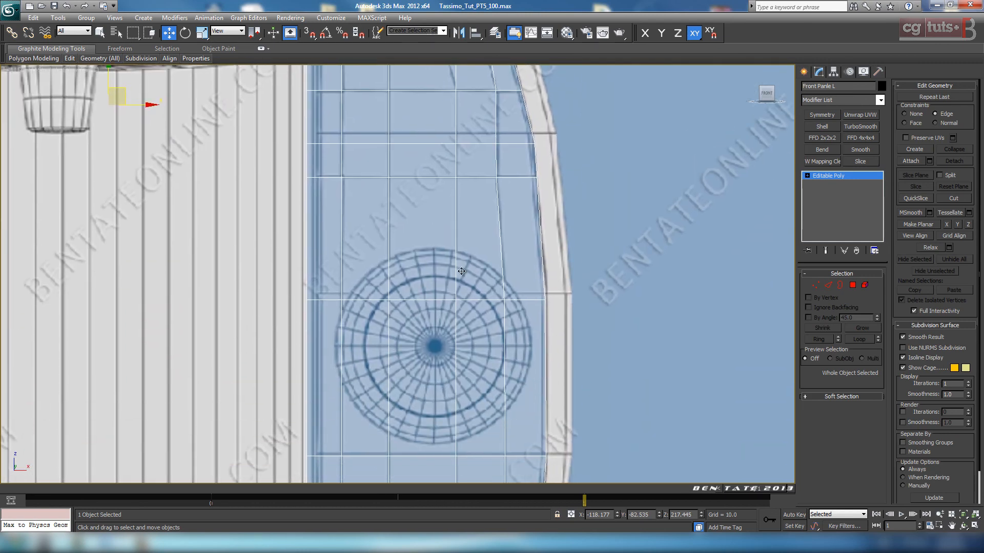
scroll(482, 293, down, 4)
middle_drag(483, 293, 485, 196)
Switch to the perspective view and center the front panel's pivot to the object.
key(p)
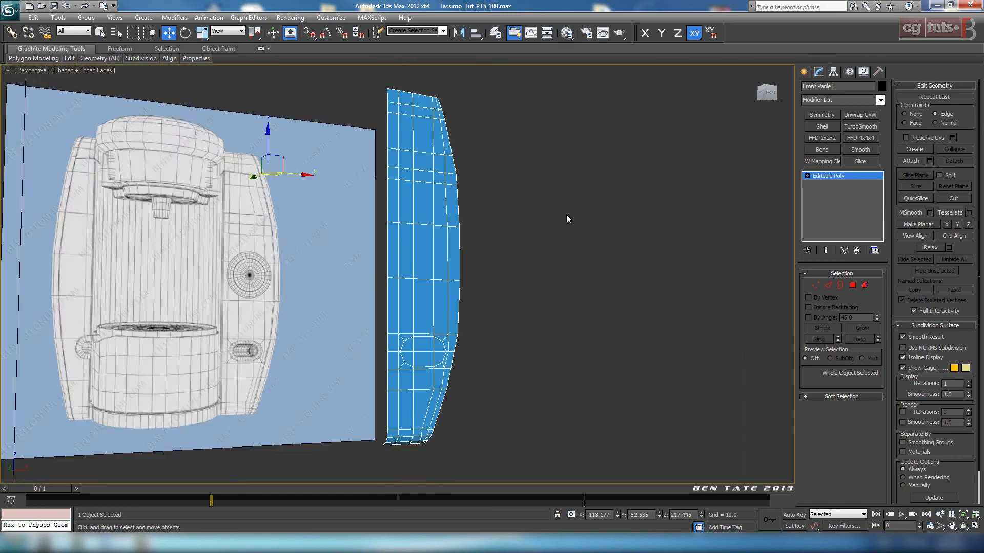
alt+middle_drag(567, 219, 513, 228)
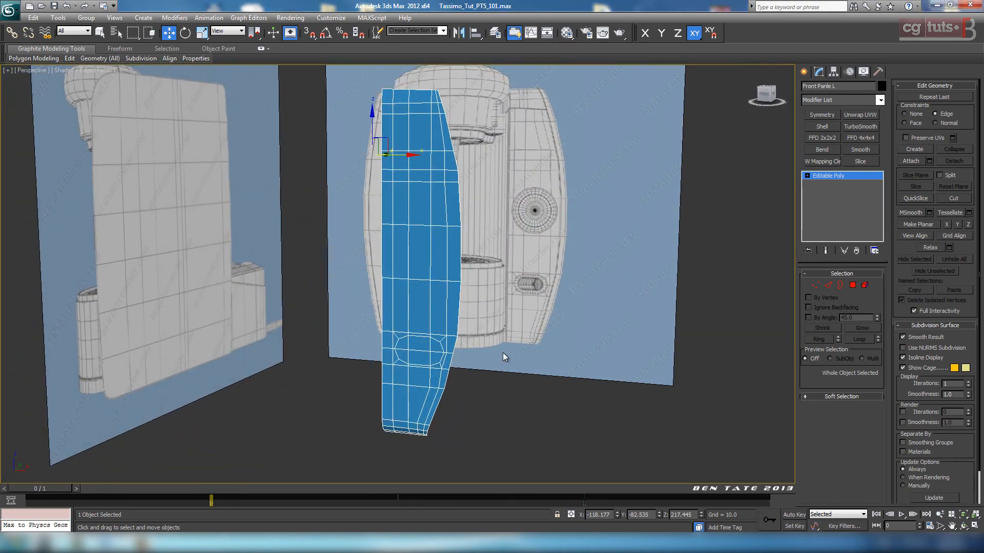
alt+middle_drag(502, 353, 774, 101)
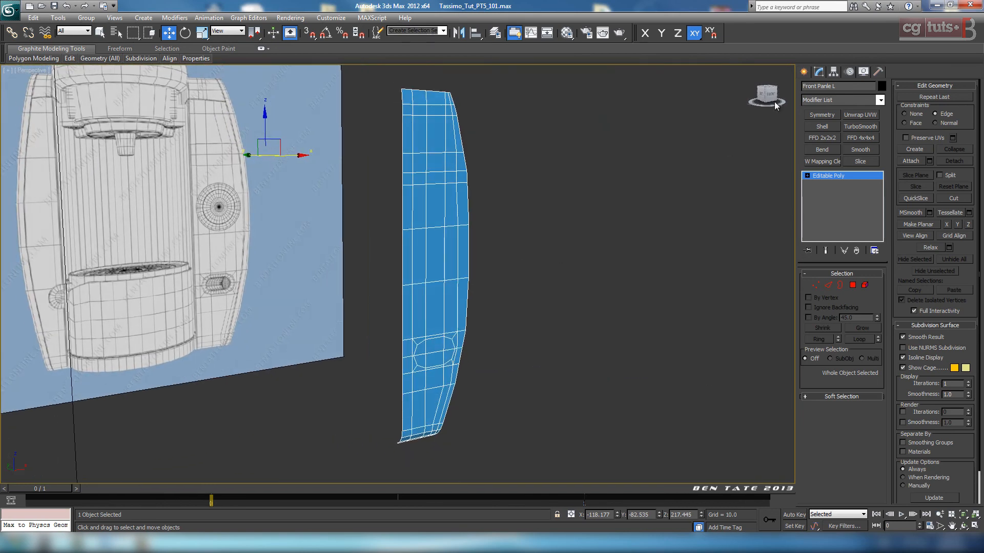
click(834, 72)
click(844, 136)
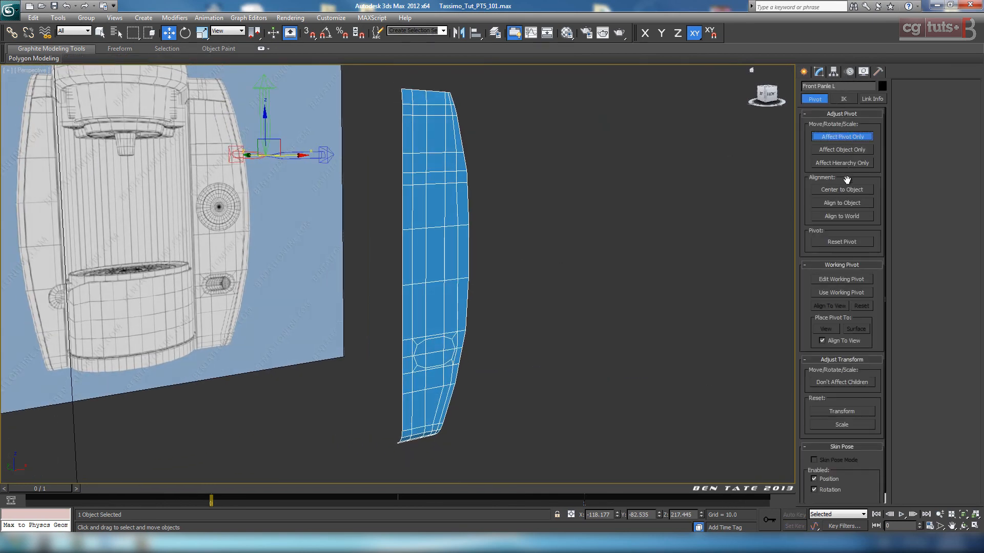
click(846, 189)
click(851, 138)
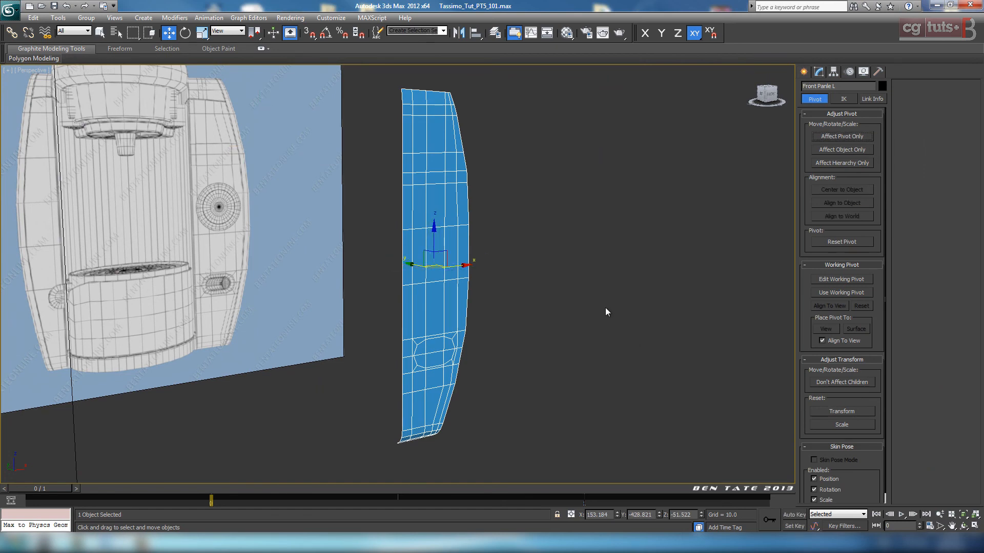
Select the front panel's two-row, three-column block of polygons for the display screen in polygon mode.
alt+middle_drag(604, 307, 555, 317)
scroll(551, 317, up, 5)
alt+middle_drag(475, 310, 527, 360)
alt+middle_drag(463, 240, 450, 285)
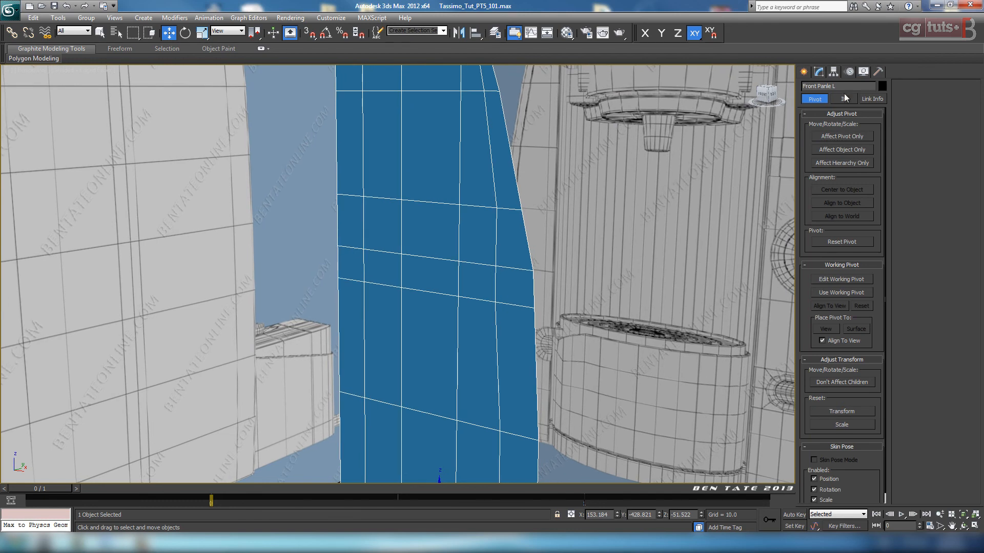
click(819, 72)
click(852, 285)
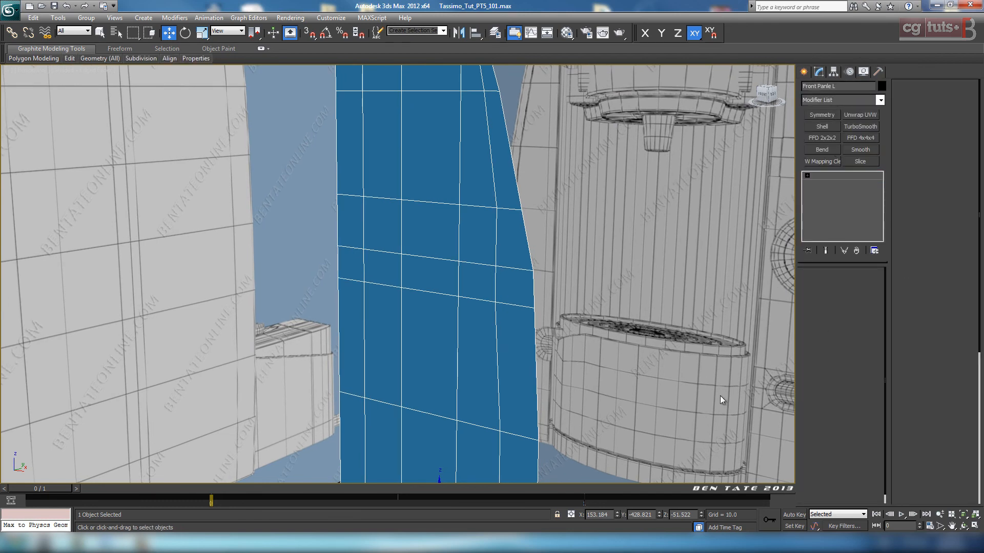
middle_drag(559, 292, 566, 309)
click(351, 266)
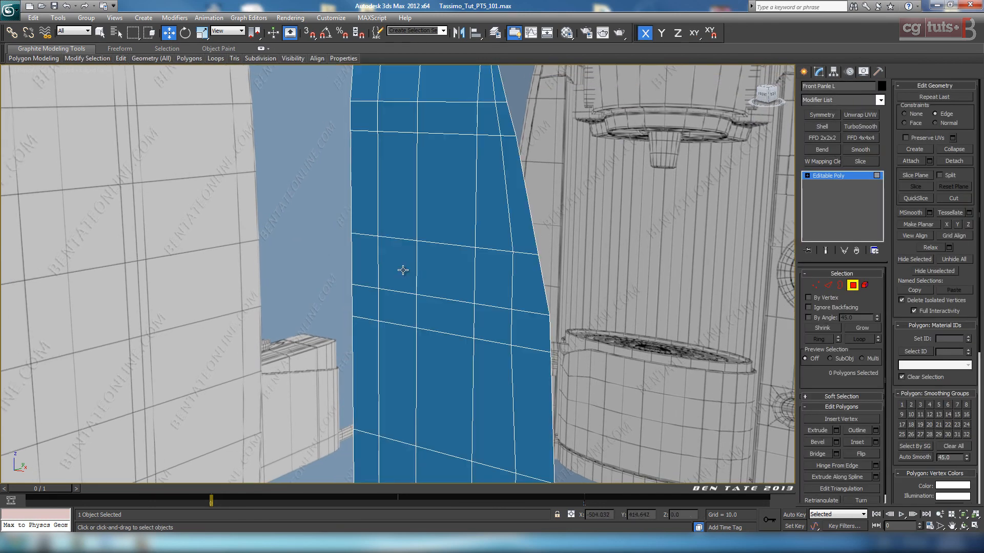
click(403, 270)
ctrl+click(403, 307)
ctrl+click(441, 316)
ctrl+click(440, 272)
ctrl+click(485, 303)
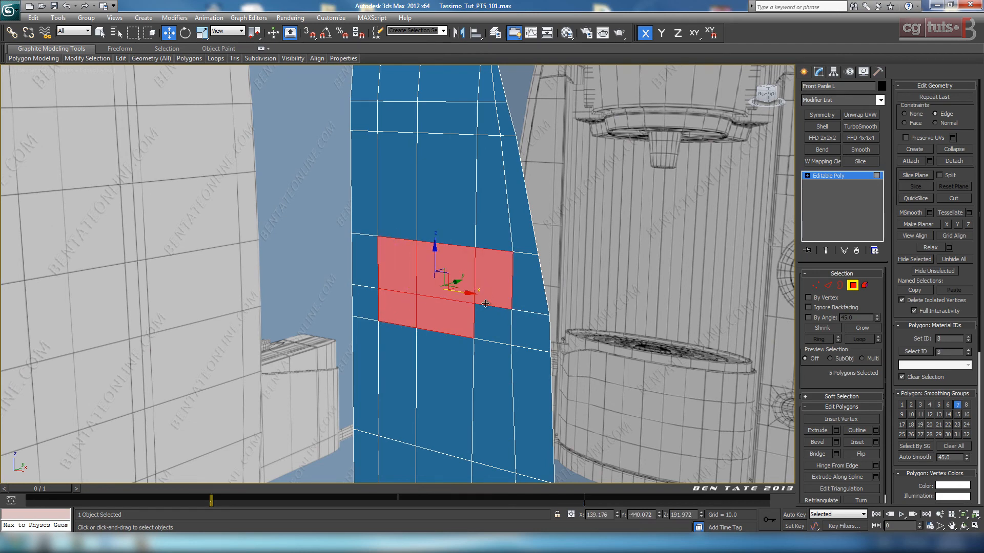
ctrl+click(486, 311)
Compare the selected screen polygons with the wireframe reference in the front view using see-through display.
key(alt+w)
right_click(667, 200)
key(alt+w)
middle_drag(606, 184, 530, 330)
key(alt+x)
key(alt+w)
right_click(631, 350)
key(alt+w)
key(alt+x)
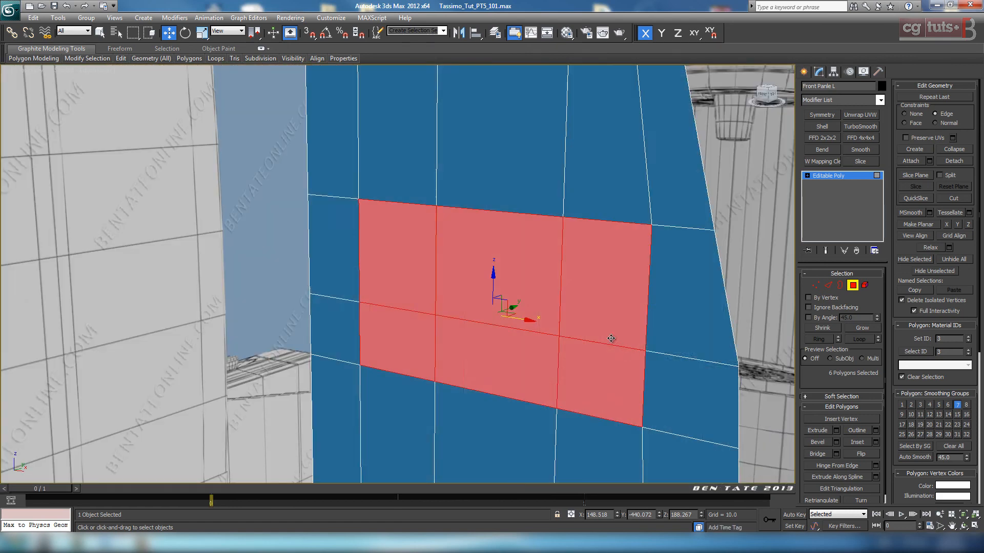
Inset the six selected screen polygons by 1.0 as a group.
alt+middle_drag(610, 338, 544, 317)
alt+middle_drag(588, 395, 730, 399)
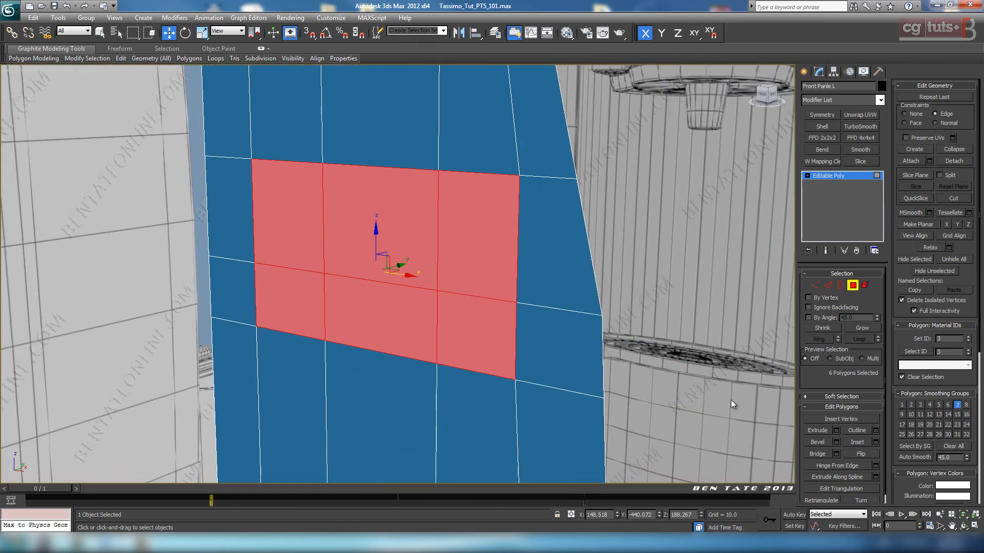
click(875, 441)
middle_drag(566, 376, 639, 343)
scroll(551, 313, up, 5)
scroll(639, 343, down, 5)
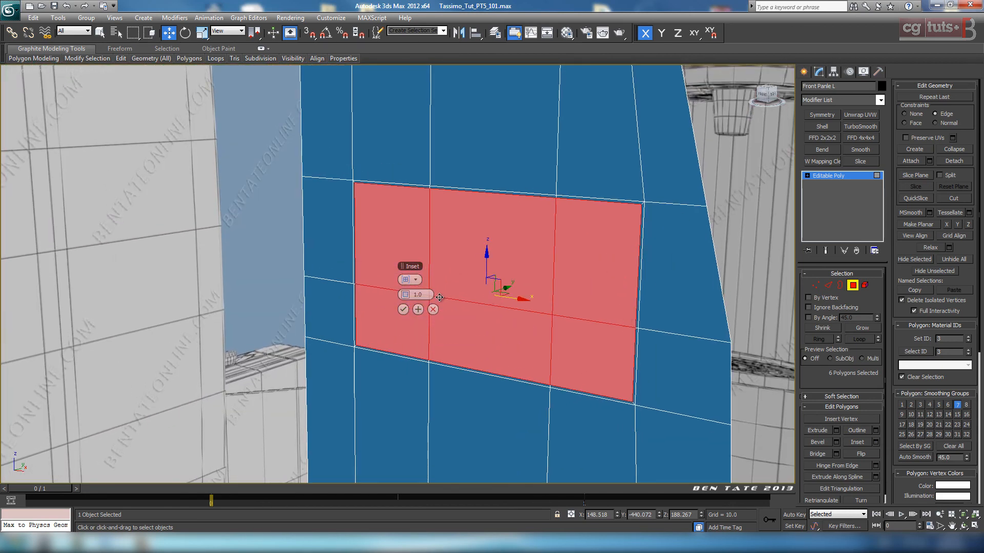
click(404, 309)
scroll(507, 309, up, 6)
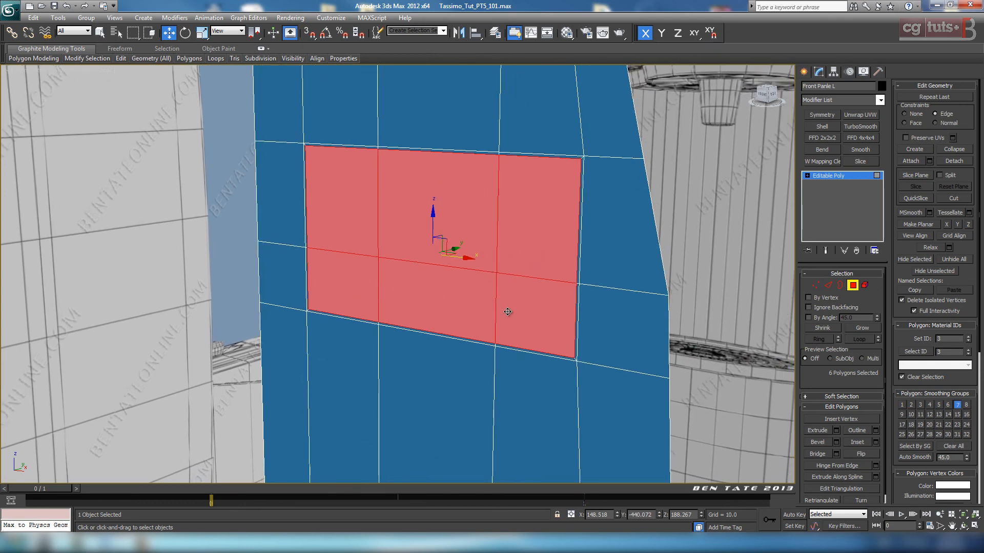
Extrude the inset screen polygons slightly inward to form a shallow recess in the front panel.
scroll(508, 310, down, 5)
alt+middle_drag(507, 310, 719, 361)
scroll(589, 349, up, 5)
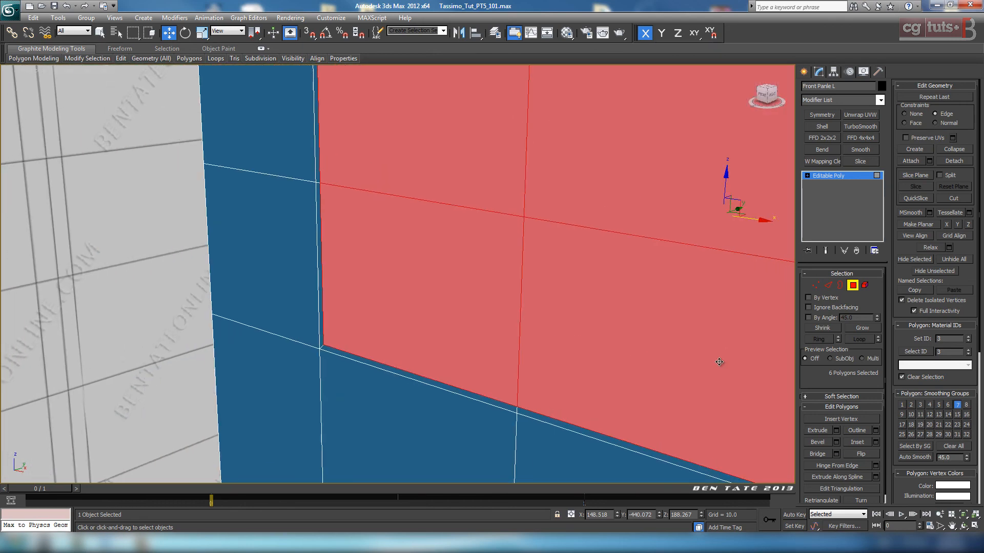
click(817, 430)
drag(552, 358, 522, 374)
middle_drag(720, 273, 544, 351)
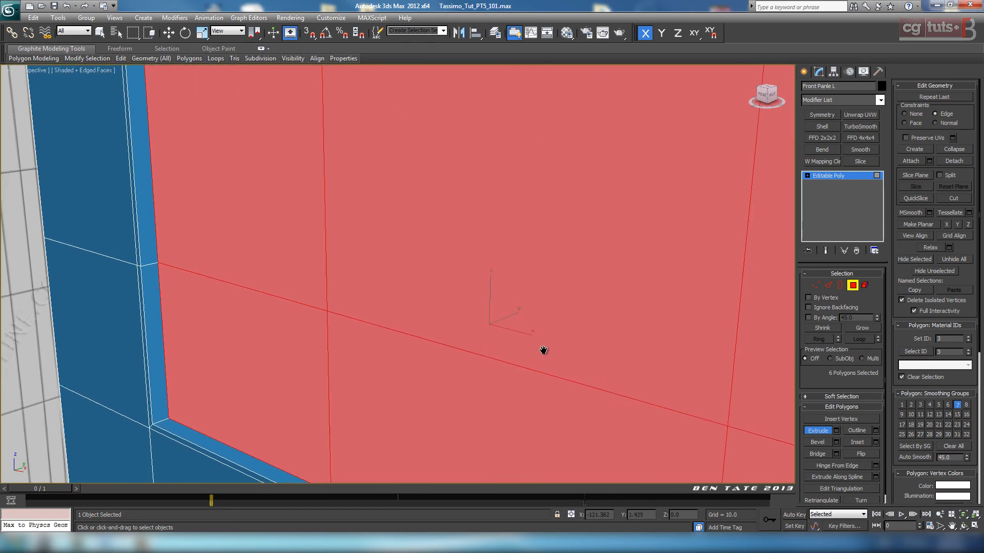
scroll(545, 347, down, 5)
middle_drag(561, 277, 572, 305)
alt+middle_drag(588, 357, 569, 309)
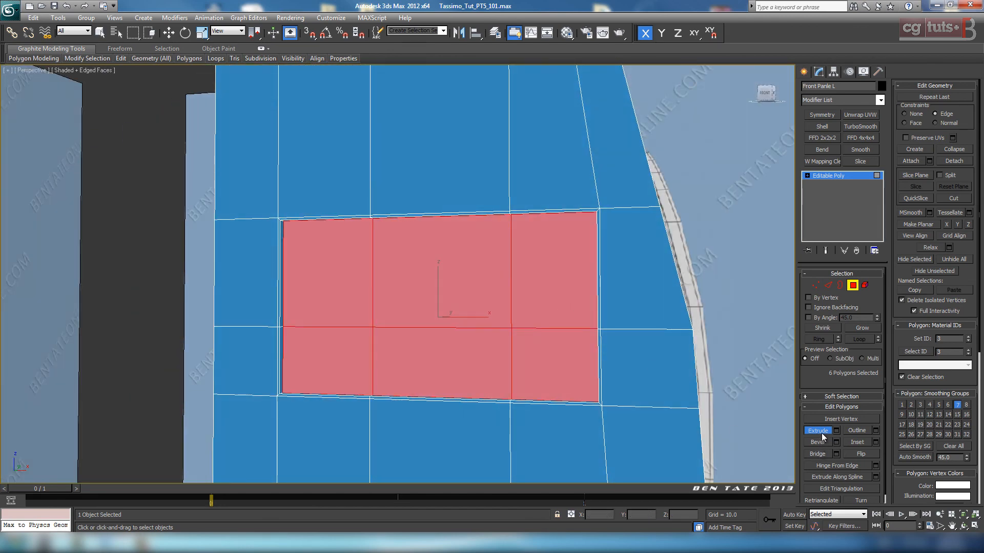
key(w)
middle_drag(643, 334, 641, 341)
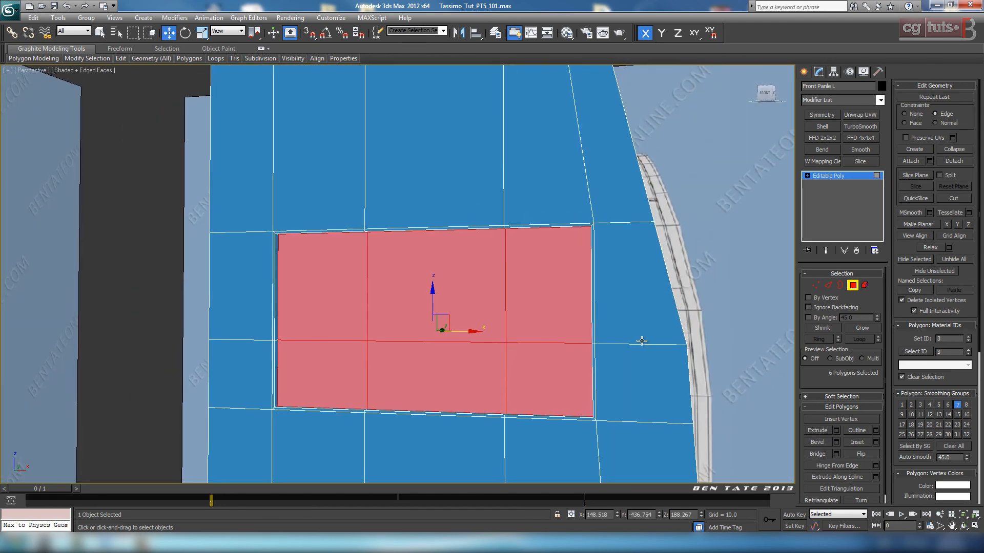
Detach the recessed polygons as a separate object named Screen, hide it and reselect the front panel.
click(961, 163)
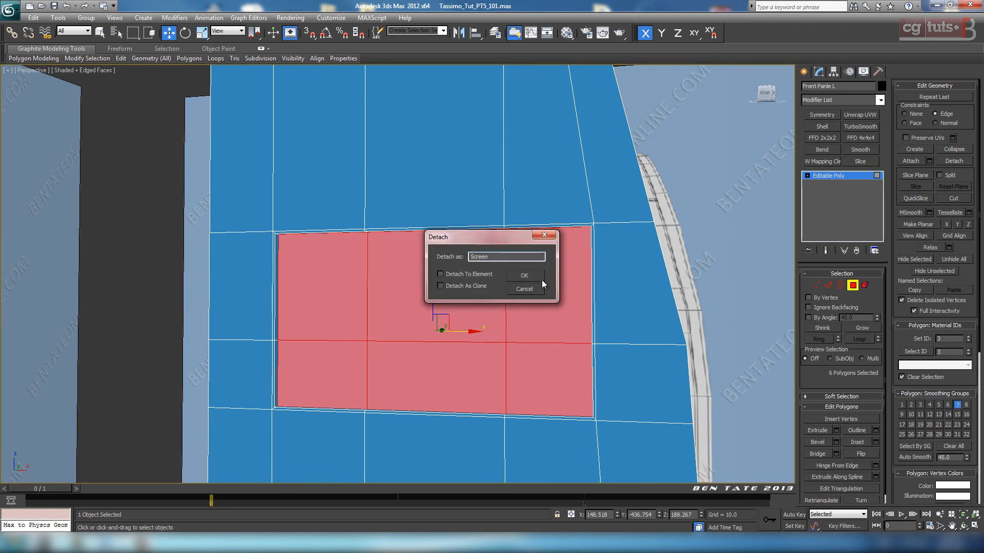
click(539, 279)
click(840, 286)
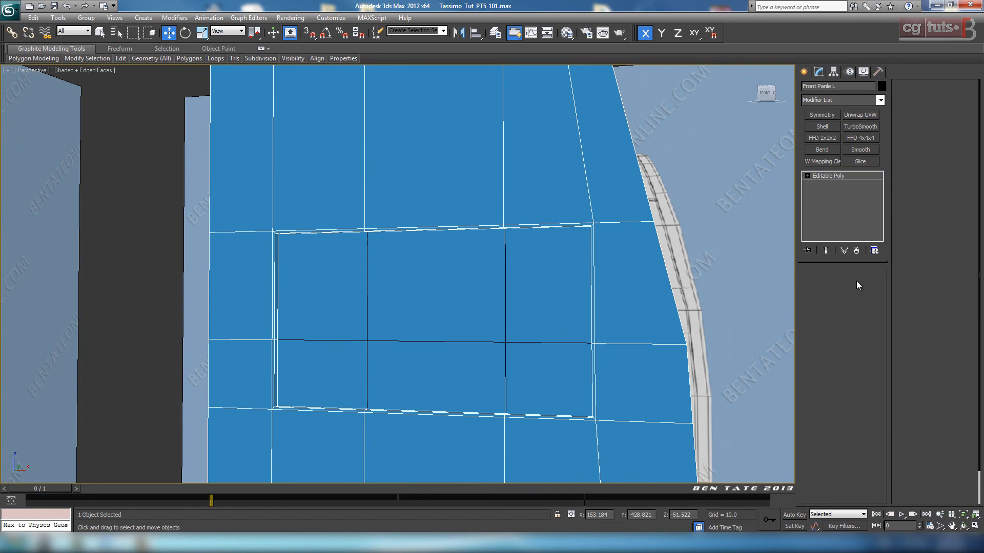
click(538, 340)
right_click(537, 336)
click(565, 308)
click(595, 373)
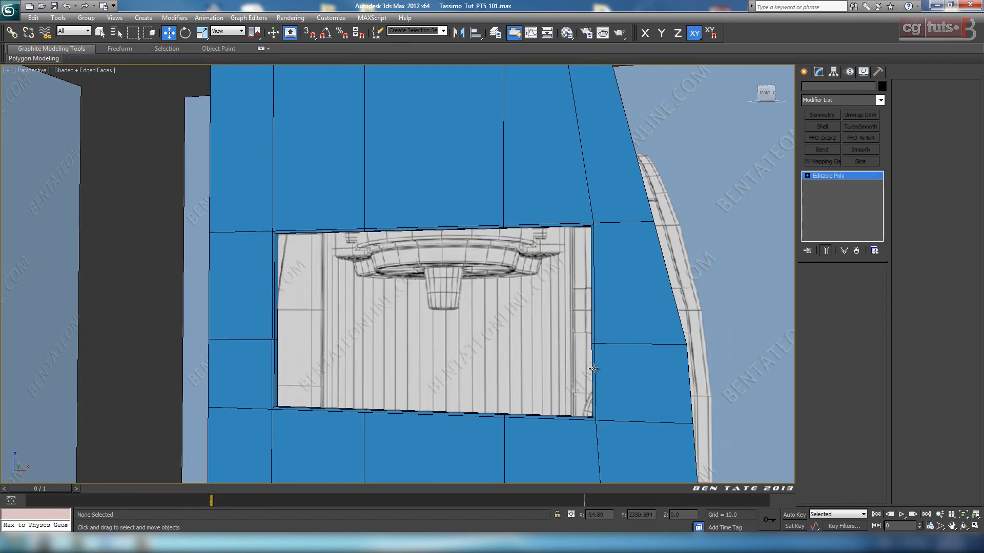
alt+middle_drag(551, 398, 542, 332)
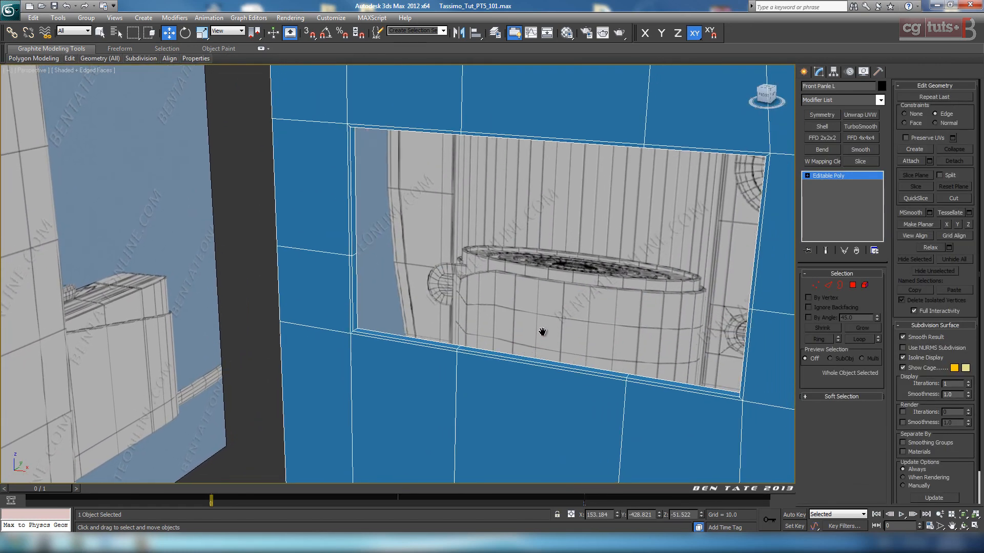
Examine the display's corner shape in the reference photo 031_TassimoT65.
mouse_move(90, 542)
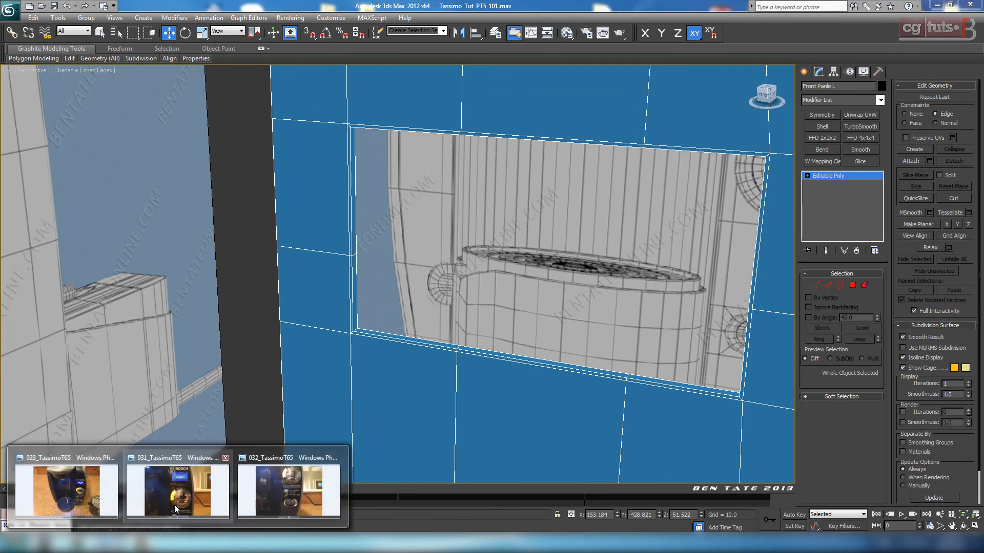
click(175, 505)
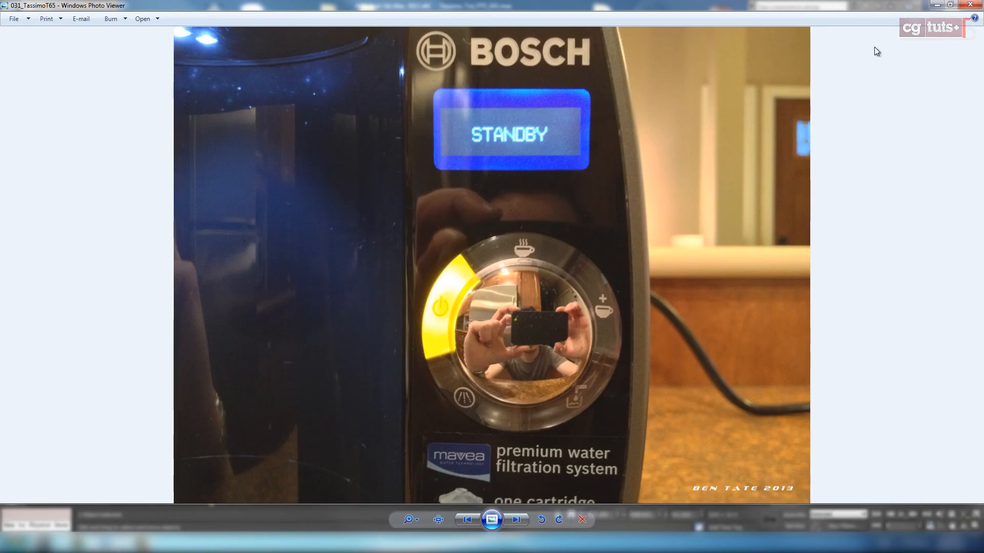
click(936, 5)
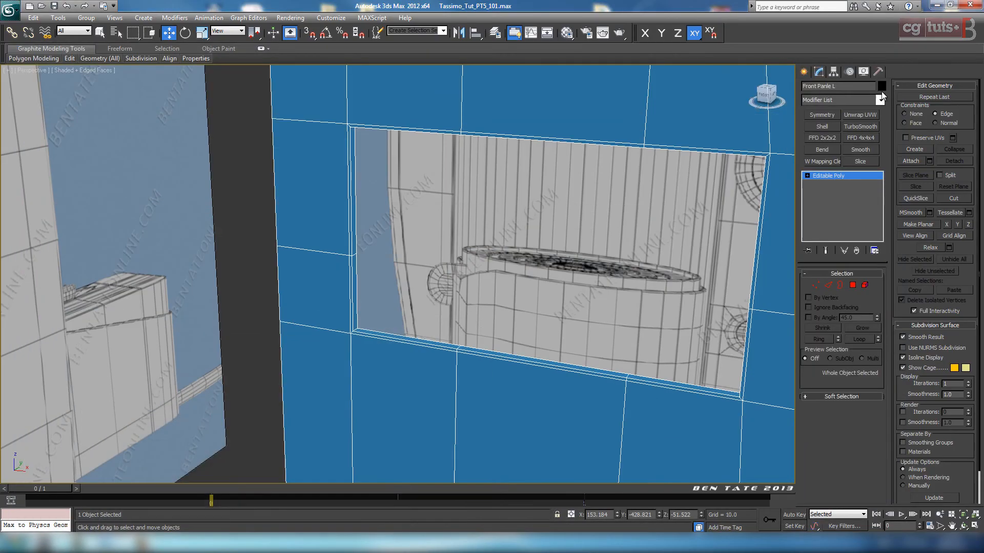
Select the short depth edges at three corners of the screen opening in edge mode.
click(828, 287)
middle_drag(630, 298, 621, 331)
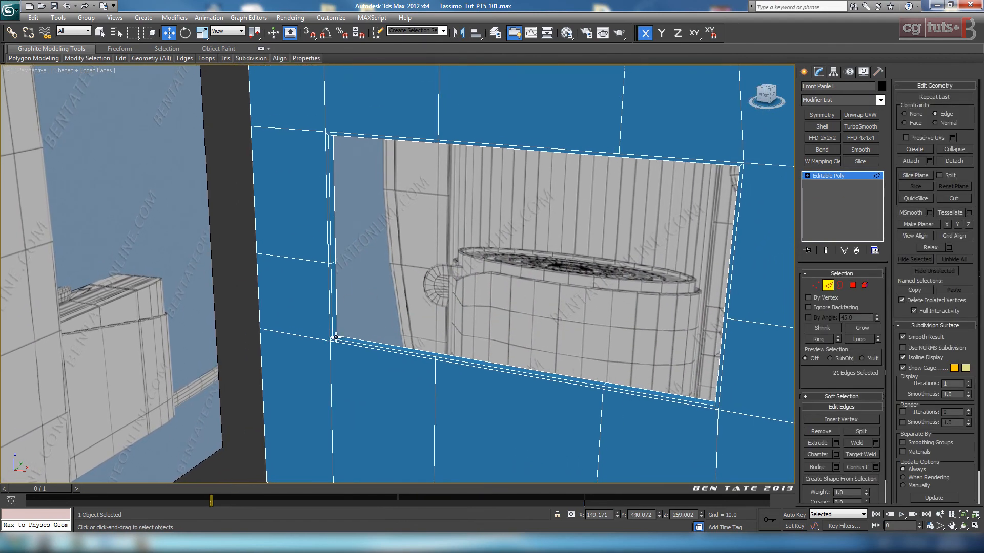
click(334, 337)
scroll(389, 367, up, 5)
scroll(419, 364, down, 3)
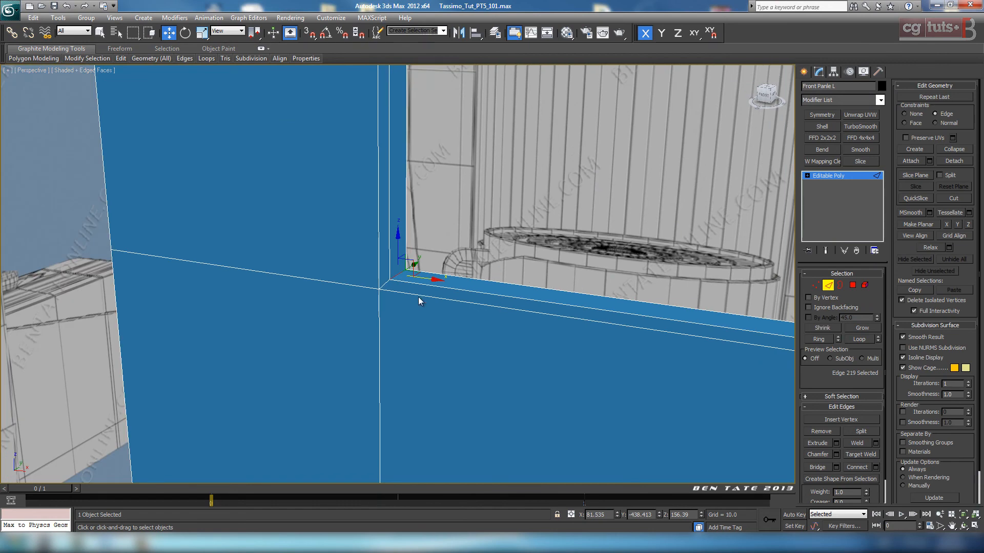
alt+middle_drag(419, 298, 446, 392)
scroll(457, 301, up, 2)
ctrl+click(460, 287)
alt+middle_drag(487, 277, 464, 228)
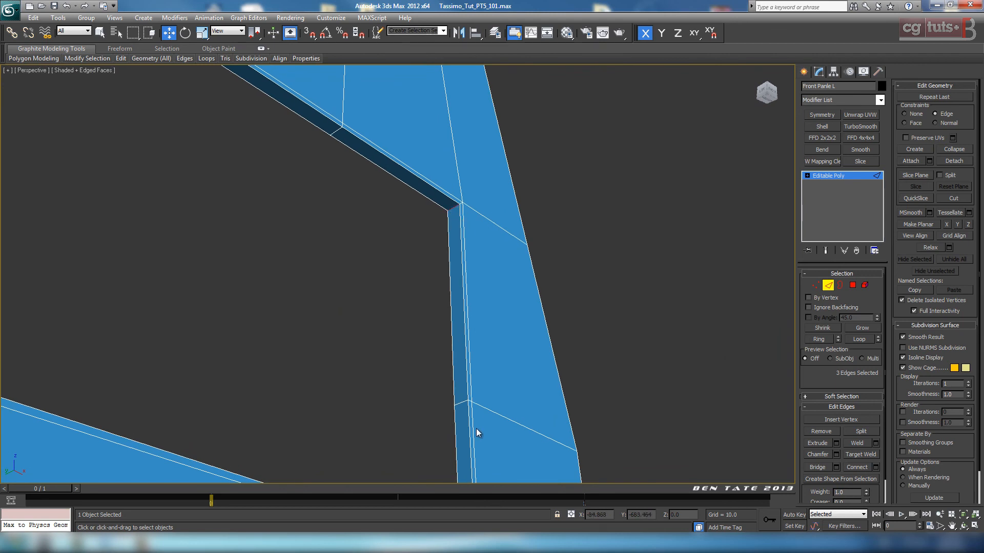
Add the opening's upper-left depth edge and extend the selection along the loops to all eight corner edges.
middle_drag(273, 131, 549, 303)
middle_drag(410, 233, 647, 442)
alt+middle_drag(469, 359, 420, 321)
scroll(339, 325, up, 3)
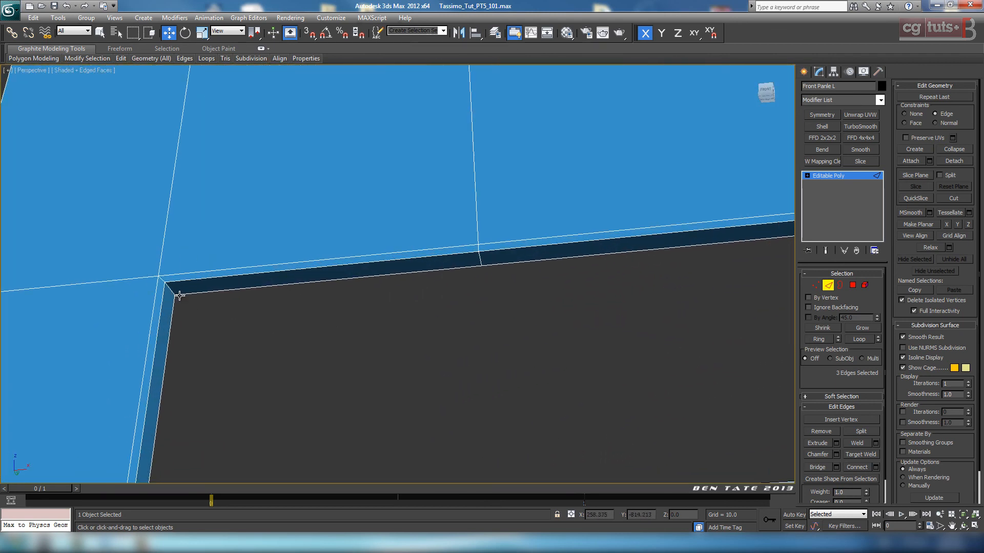
ctrl+click(173, 293)
middle_drag(312, 347, 582, 332)
scroll(503, 333, up, 2)
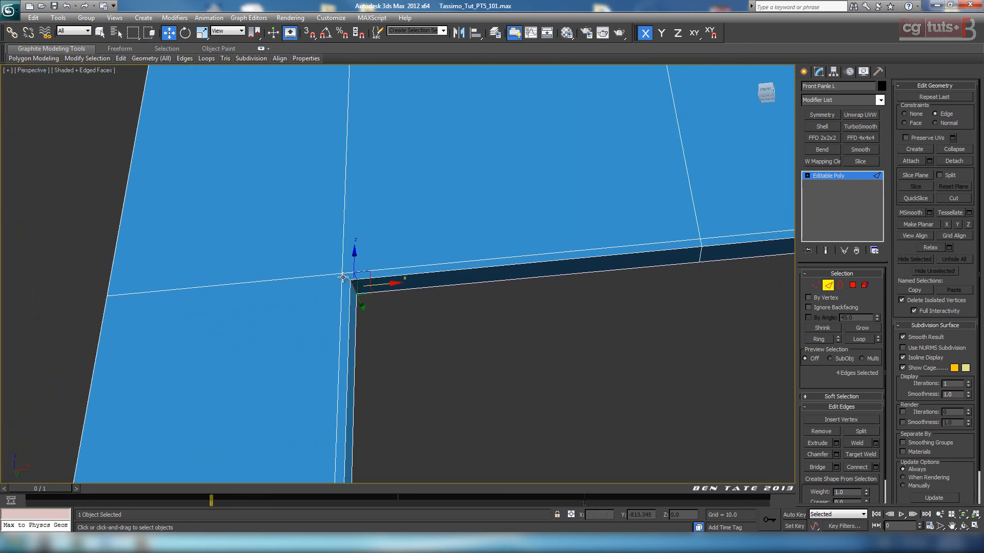
click(859, 341)
Preview a chamfer on the eight corner edges with an amount of 3.293 and one segment.
alt+middle_drag(513, 281, 457, 178)
scroll(505, 319, down, 4)
middle_drag(459, 381, 477, 213)
scroll(467, 323, up, 3)
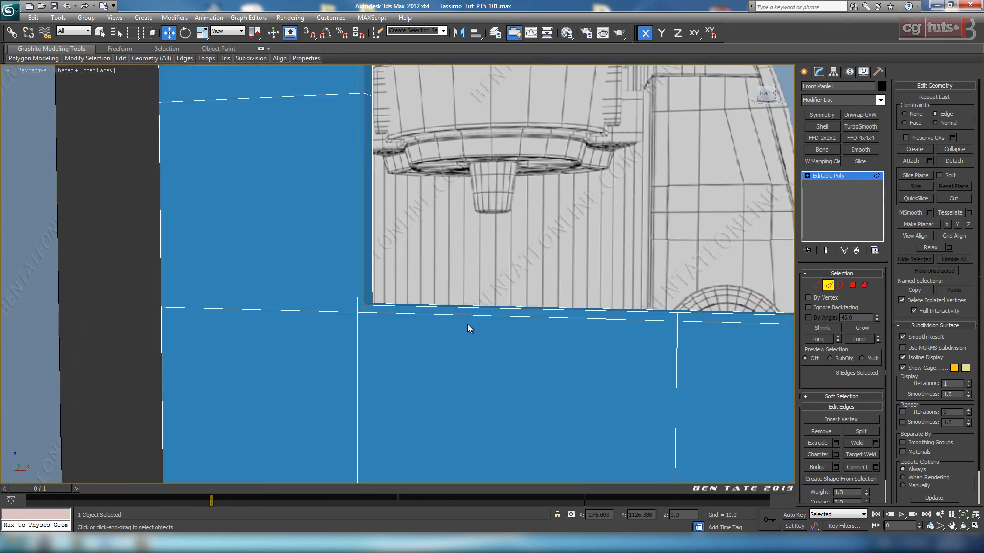
scroll(467, 324, up, 3)
scroll(516, 345, down, 1)
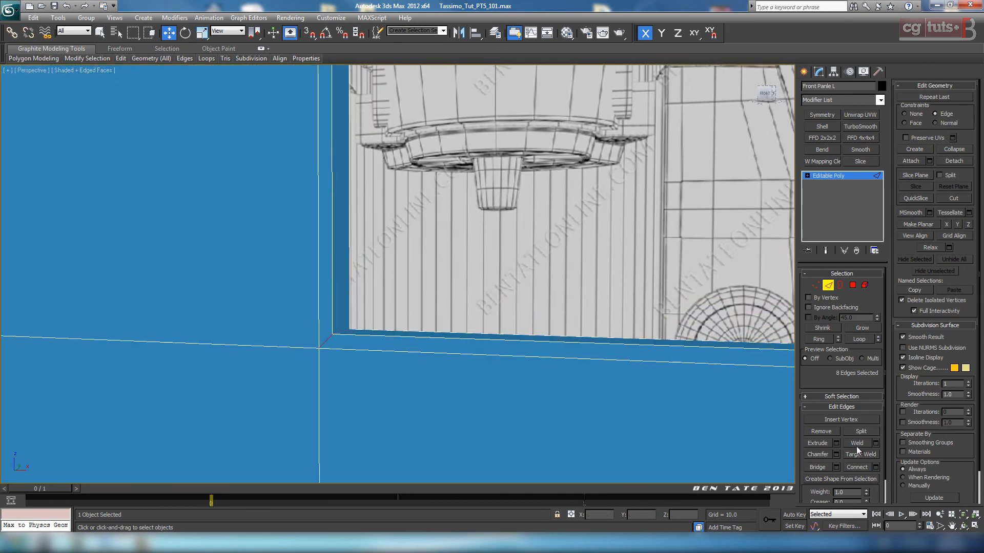
click(834, 458)
alt+middle_drag(531, 383, 509, 404)
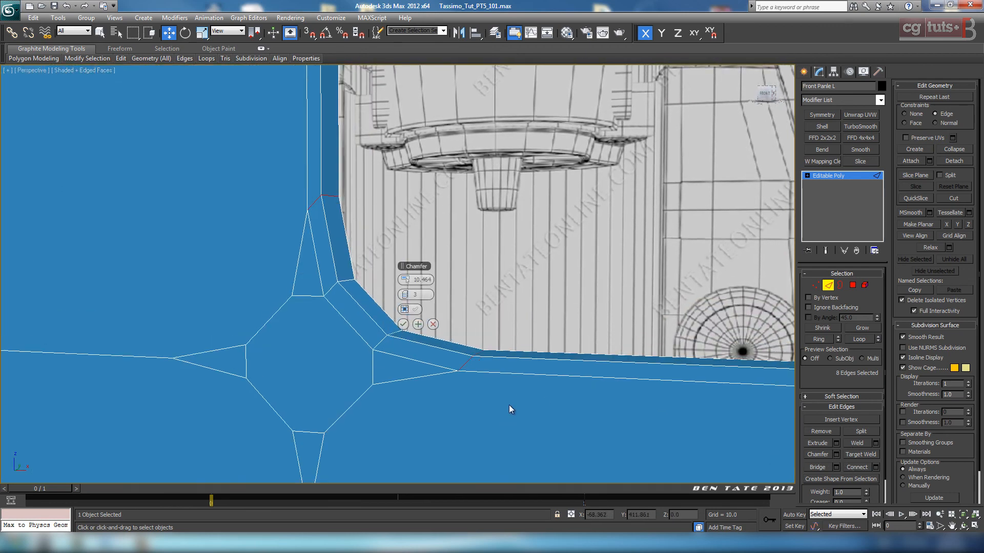
scroll(509, 405, down, 2)
drag(404, 295, 377, 285)
middle_drag(487, 399, 437, 409)
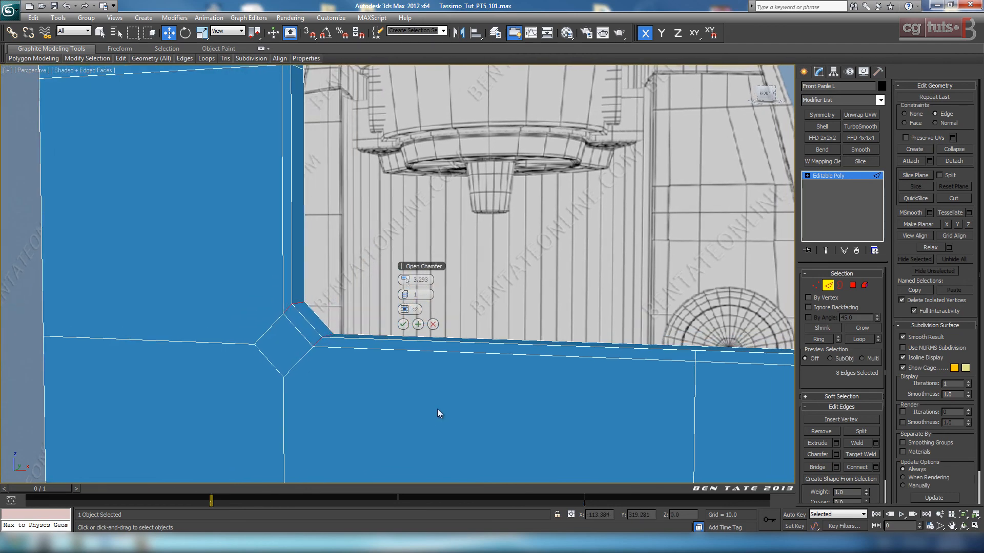
Check the chamfered opening in the front view, set the chamfer amount to 3 and apply it.
scroll(475, 366, down, 5)
alt+middle_drag(475, 365, 533, 341)
key(alt+w)
right_click(647, 220)
key(alt+w)
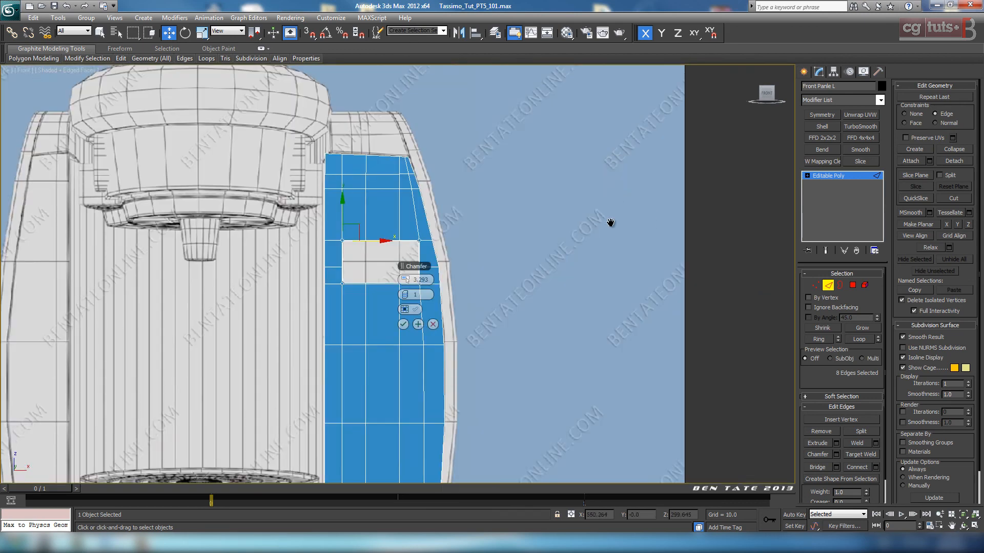
scroll(527, 308, up, 5)
middle_drag(610, 222, 585, 252)
scroll(527, 309, up, 3)
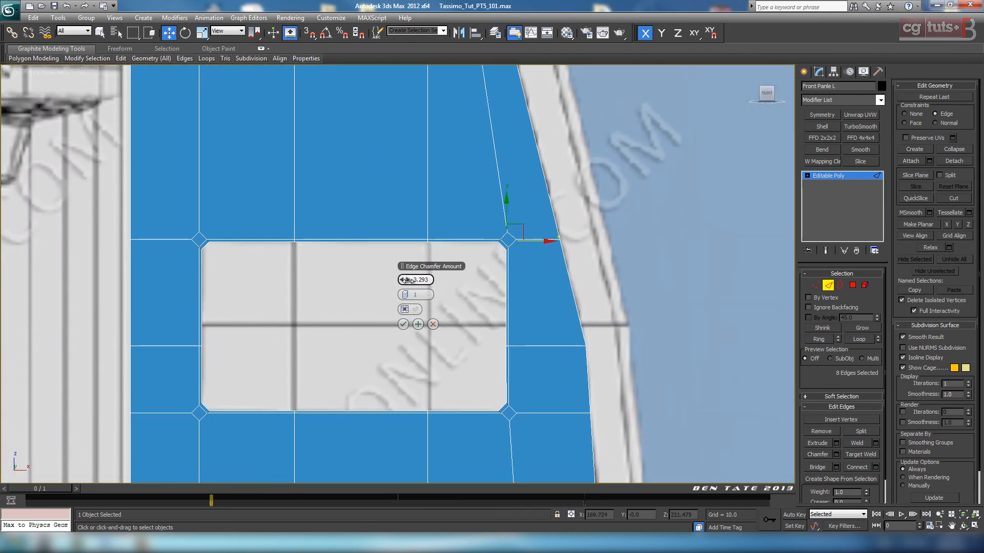
drag(409, 279, 409, 281)
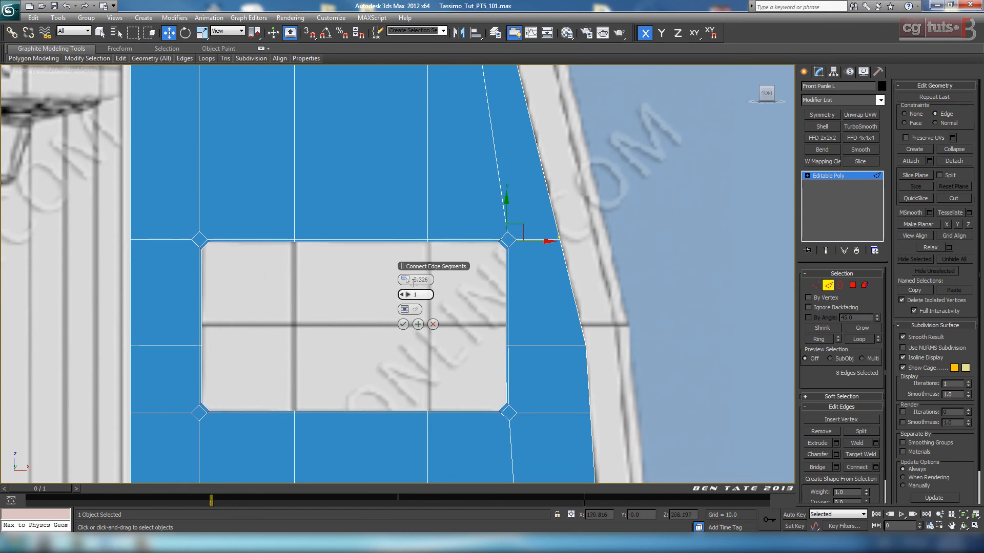
text(3)
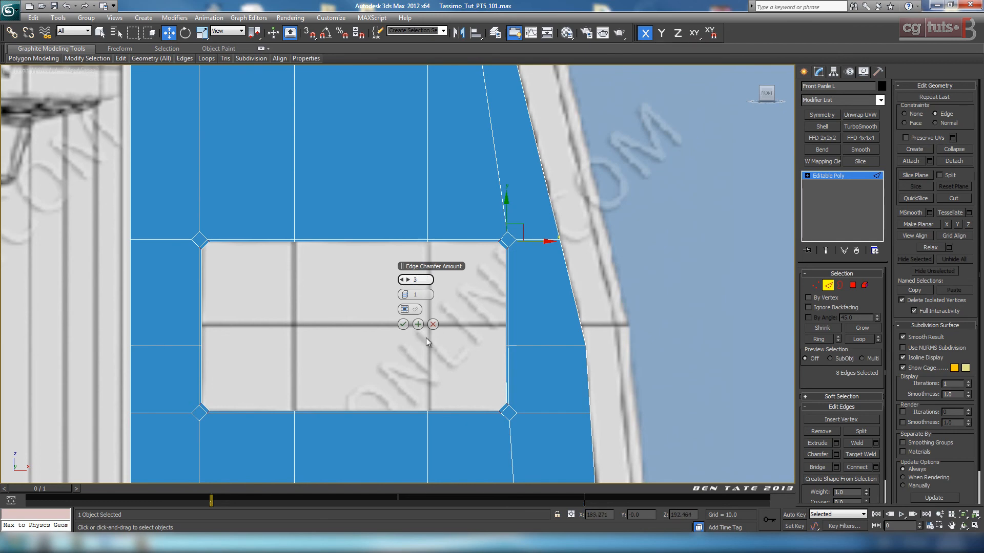
click(401, 327)
Target-weld the two outer chamfer vertices at the screen opening's upper-left corner onto the adjacent vertices on the opening's rim.
middle_drag(615, 403, 655, 363)
key(p)
key(z)
alt+middle_drag(590, 350, 484, 315)
middle_drag(485, 314, 546, 342)
middle_drag(373, 223, 489, 316)
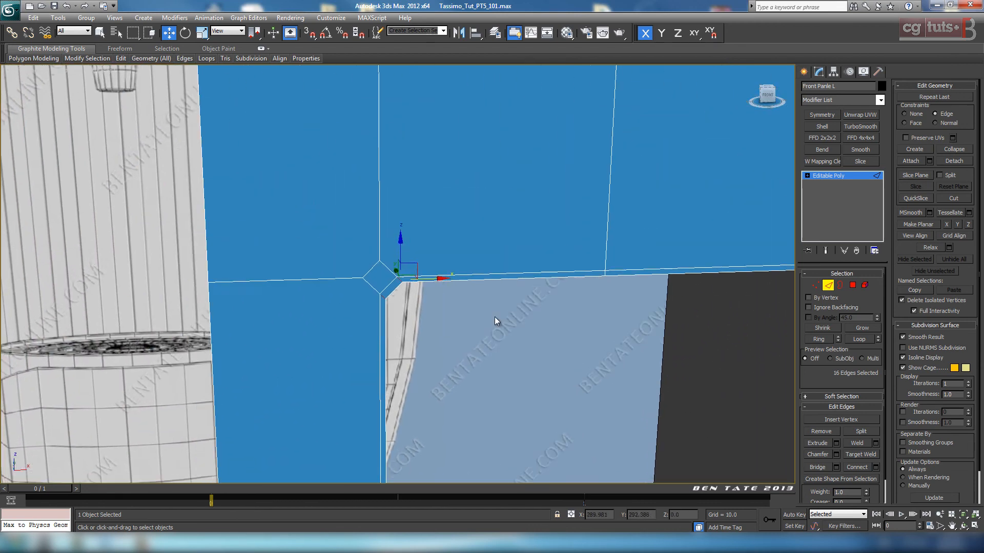
scroll(492, 317, up, 3)
middle_drag(536, 365, 491, 345)
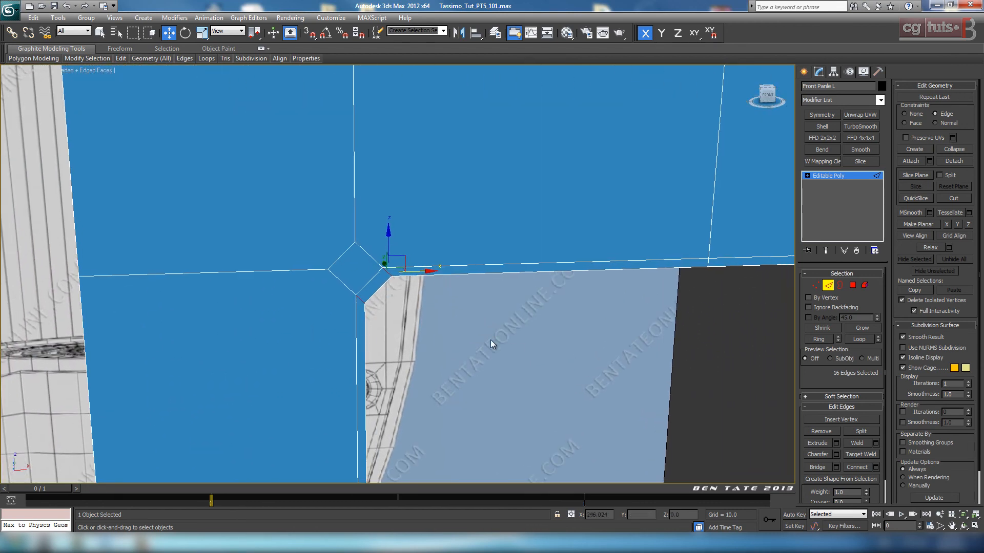
click(816, 285)
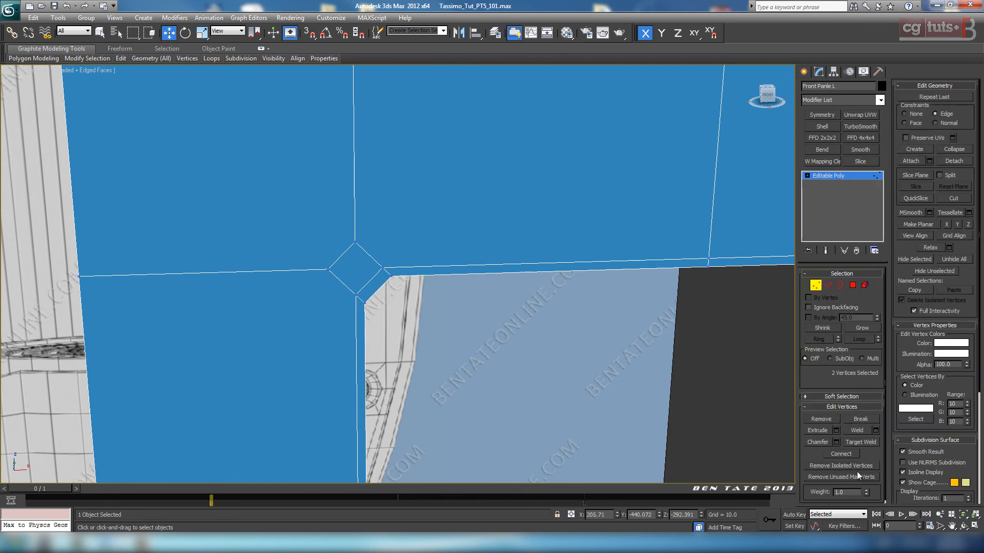
click(859, 442)
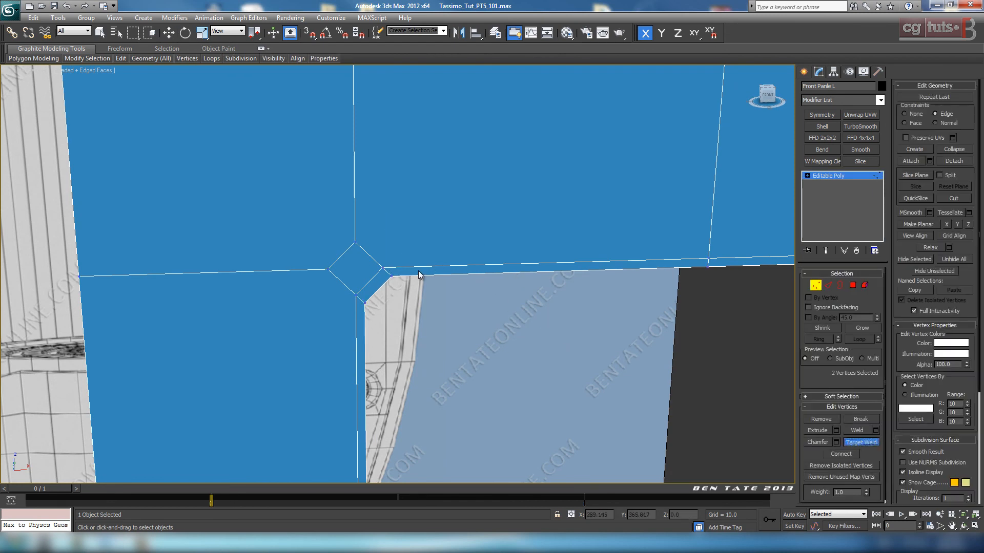
click(380, 268)
click(355, 295)
middle_drag(385, 292, 379, 285)
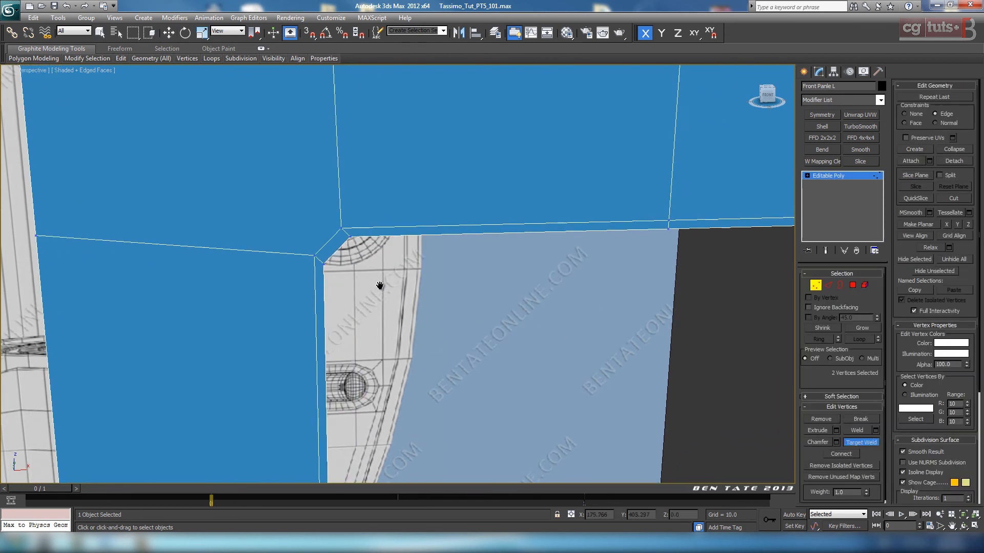
Target-weld the outer chamfer vertices at the opening's lower-left corner onto the neighbouring rim vertices.
scroll(350, 279, down, 1)
middle_drag(425, 330, 437, 289)
scroll(436, 293, up, 3)
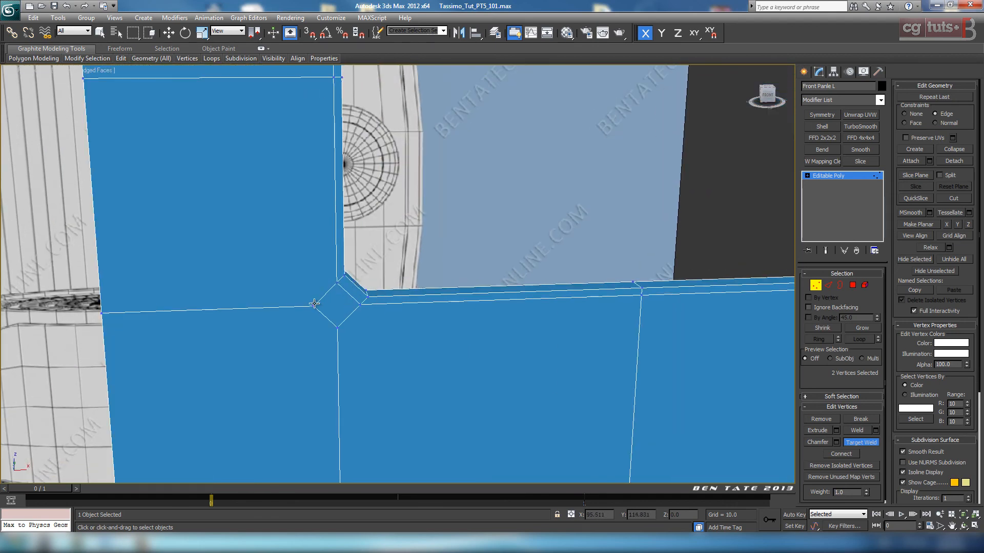
click(335, 282)
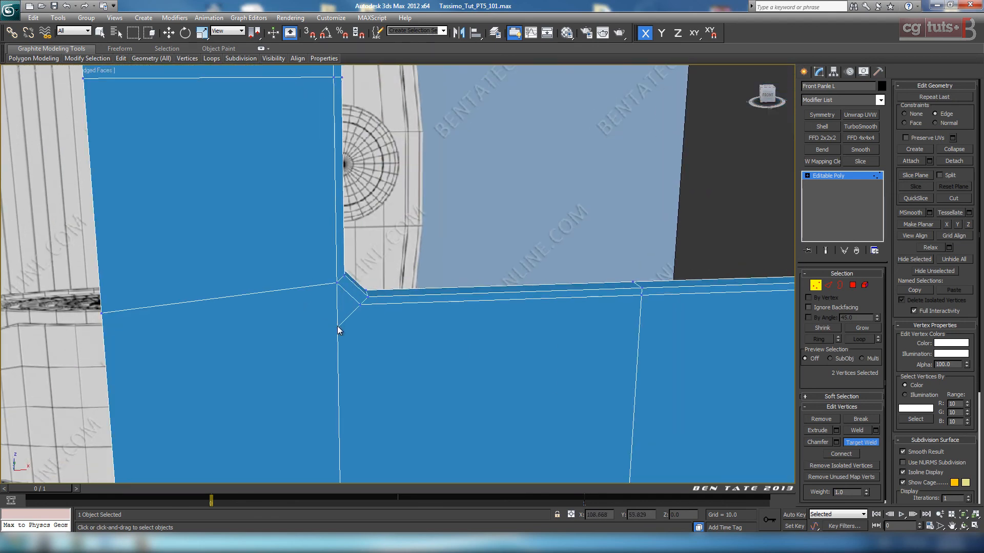
click(337, 326)
click(360, 306)
Target-weld the outer chamfer vertices at the opening's lower-right corner onto the neighbouring rim vertices.
middle_drag(512, 328, 328, 323)
scroll(432, 328, down, 4)
scroll(471, 324, up, 4)
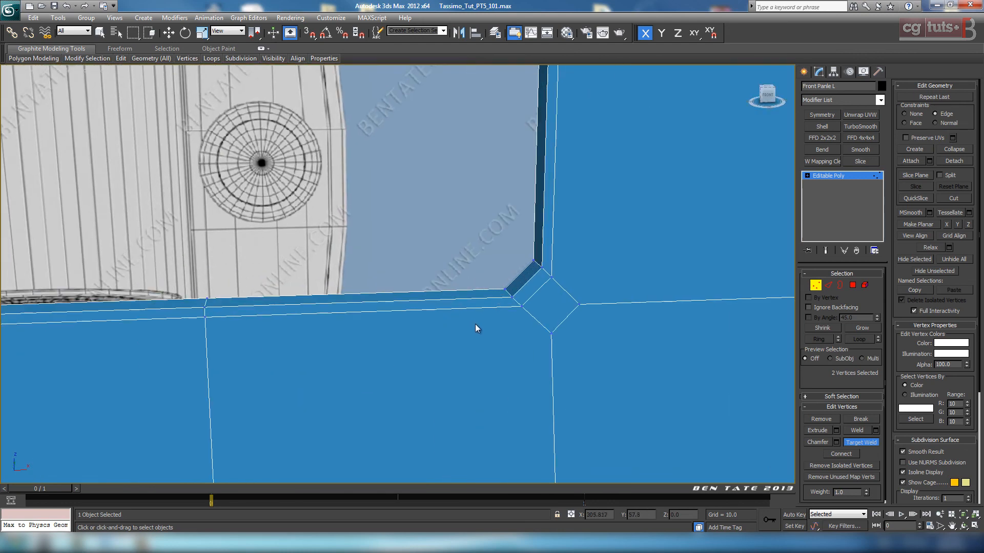
scroll(475, 328, up, 3)
click(689, 280)
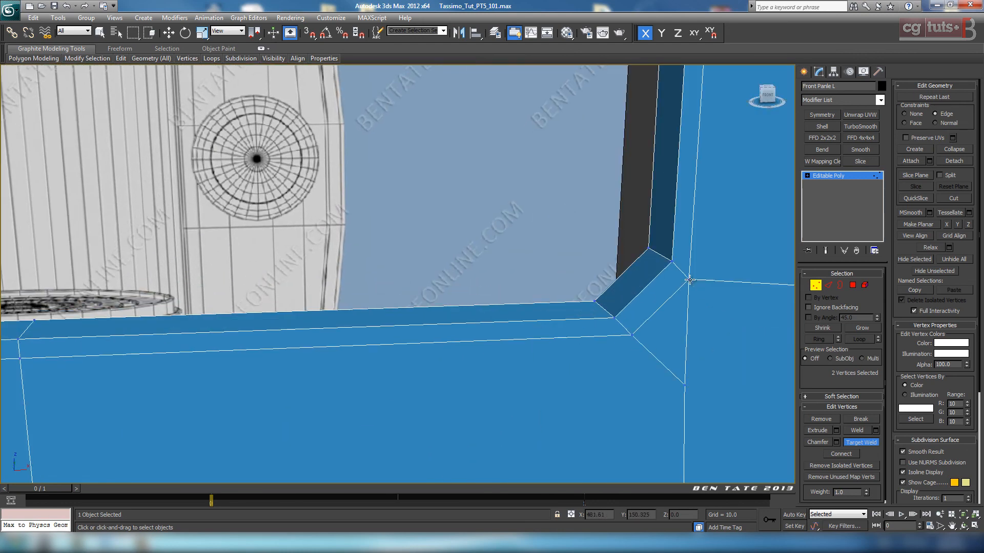
click(630, 335)
scroll(649, 377, down, 6)
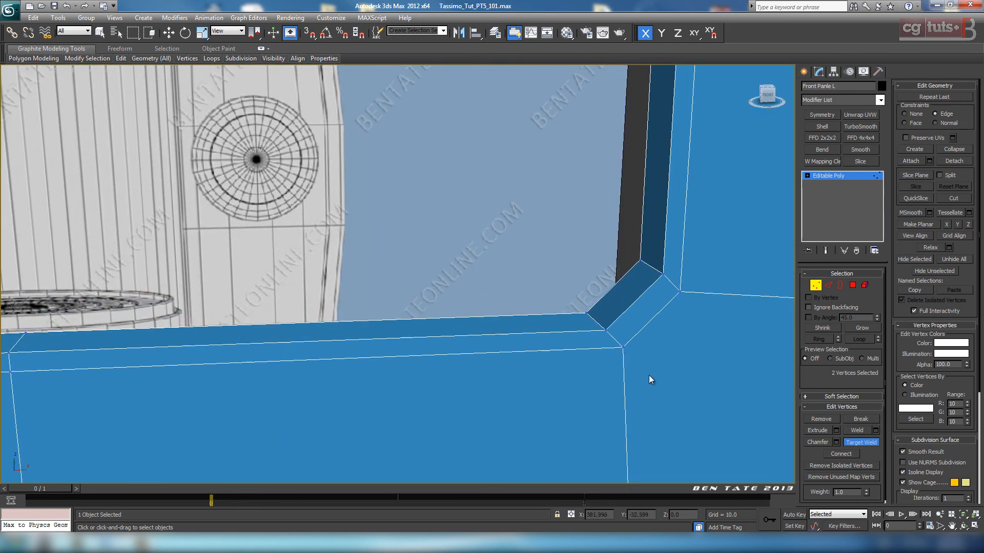
Target-weld the outer chamfer vertices at the opening's upper-right corner onto the neighbouring rim vertices.
middle_drag(573, 230, 558, 455)
scroll(532, 327, up, 5)
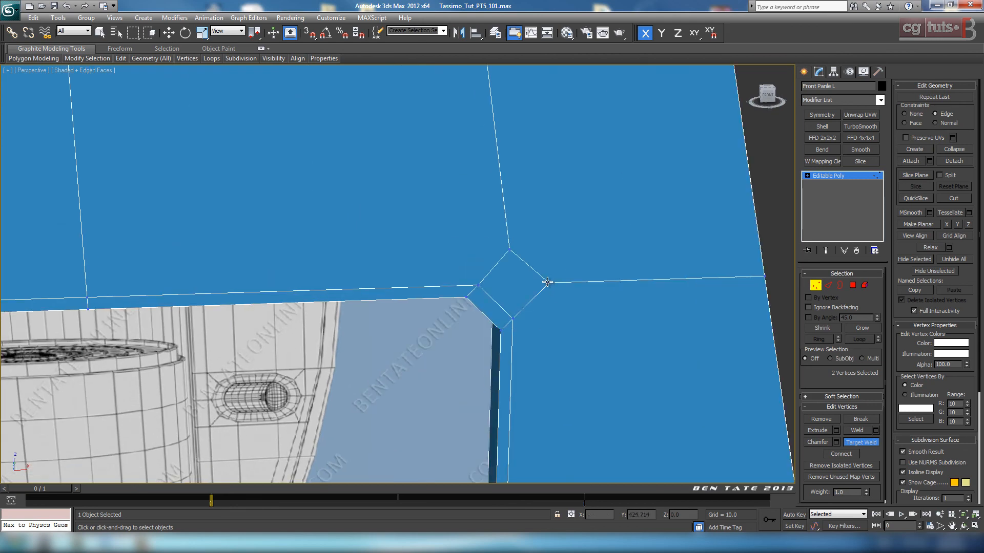
click(515, 320)
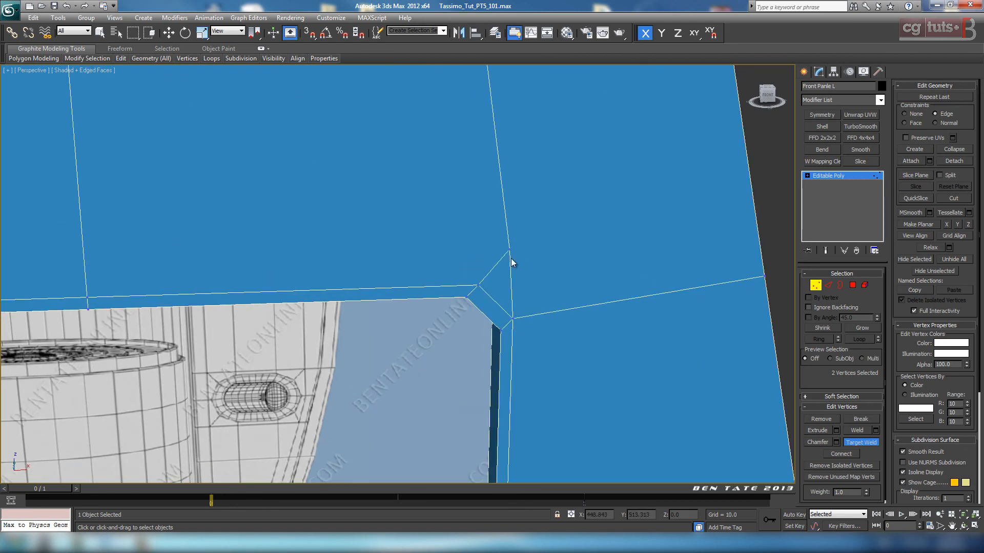
click(476, 285)
scroll(531, 316, down, 10)
middle_drag(464, 310, 503, 303)
scroll(482, 307, up, 2)
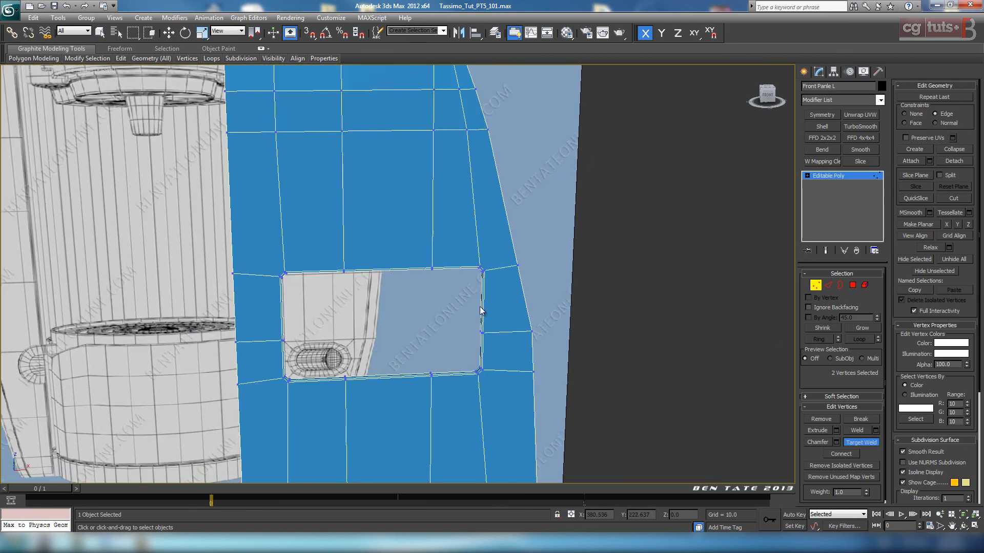
In the front view, move the two vertices on the panel's right border vertically to level them with the opening's right corner vertices.
key(w)
key(alt+w)
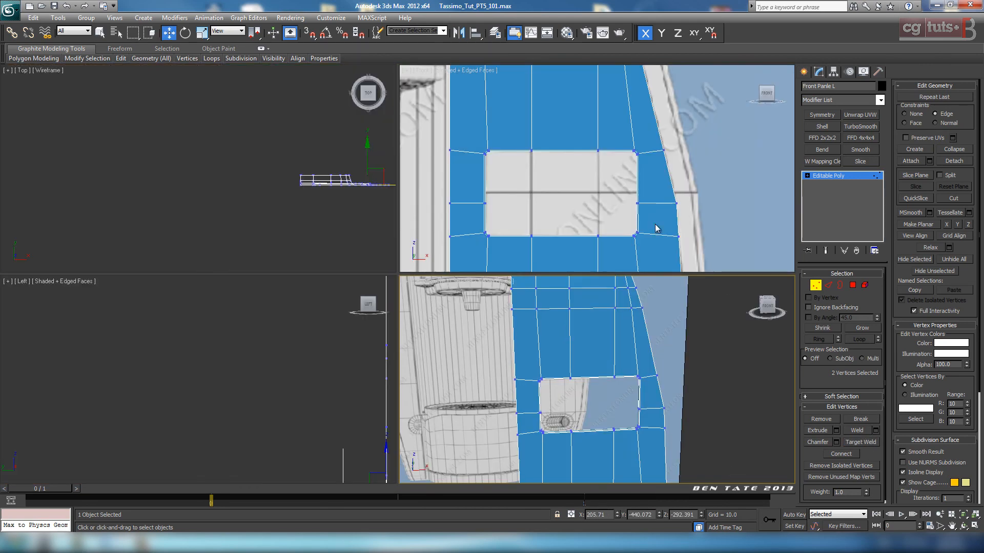
right_click(652, 225)
key(alt+w)
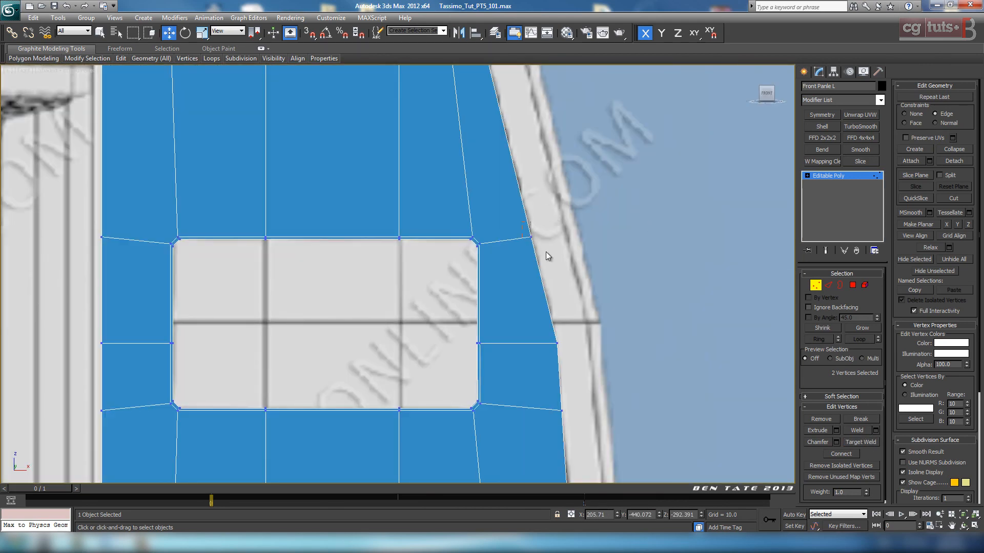
middle_drag(483, 162, 411, 162)
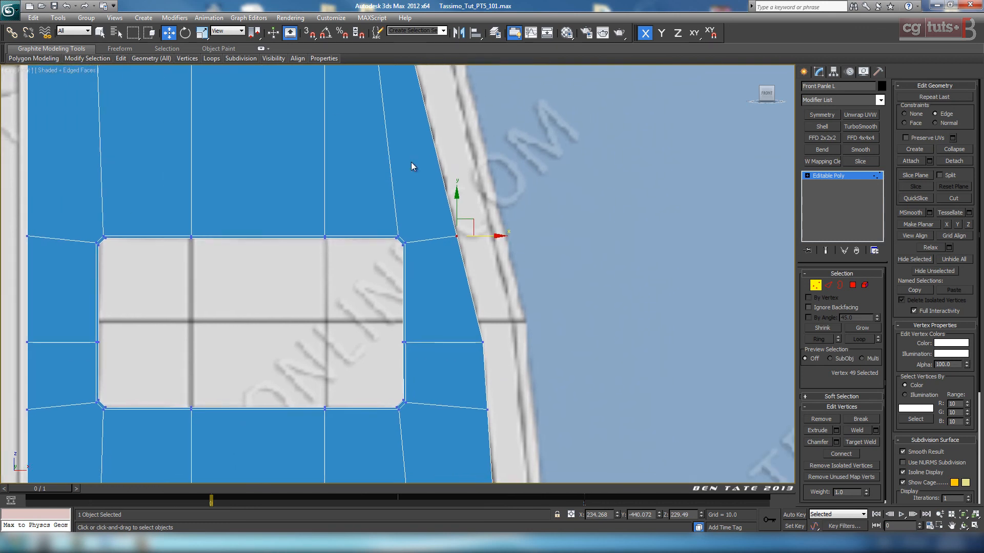
scroll(405, 275, up, 2)
drag(484, 196, 483, 198)
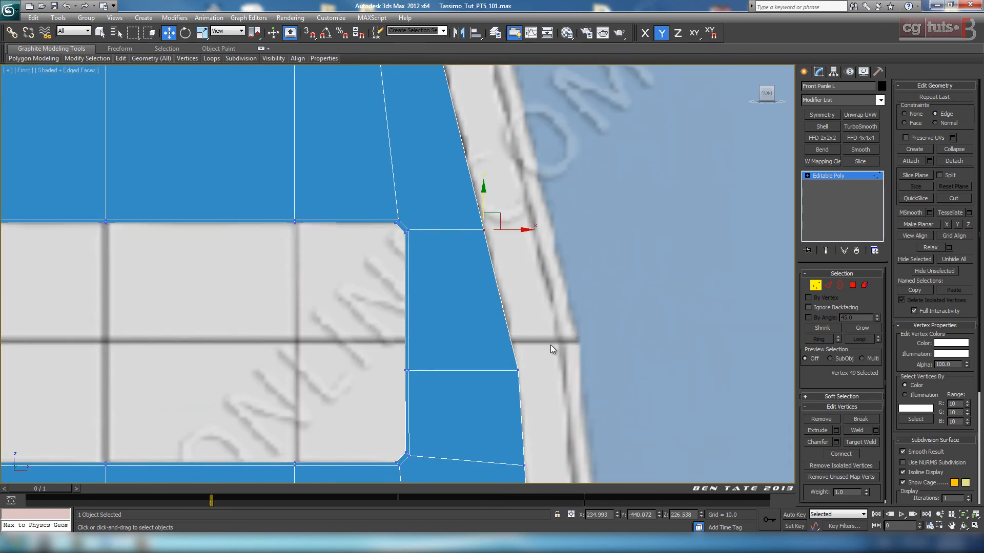
middle_drag(551, 345, 522, 291)
drag(529, 297, 531, 289)
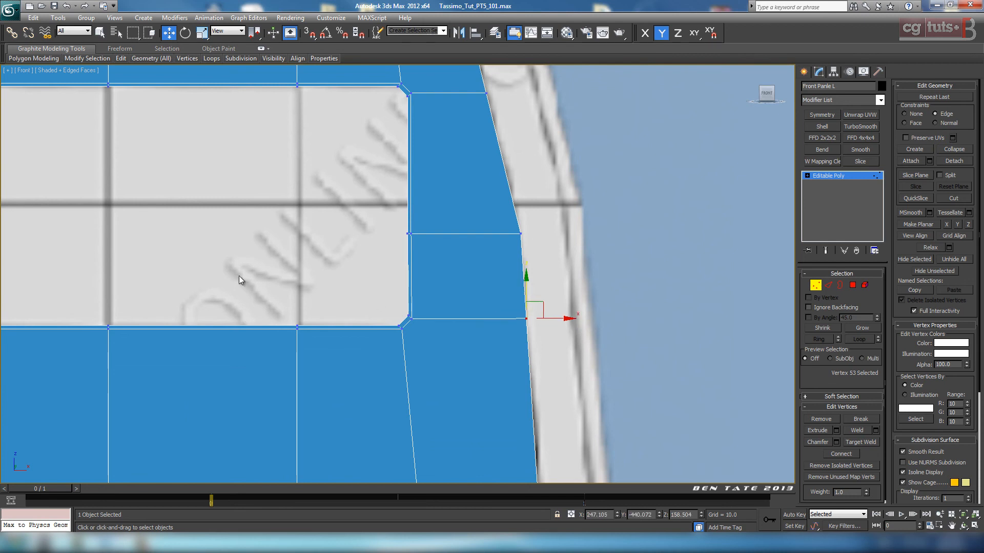
Move the two vertices on the panel's left border vertically to level them with the opening's left corner vertices.
middle_drag(241, 279, 521, 283)
drag(302, 330, 300, 318)
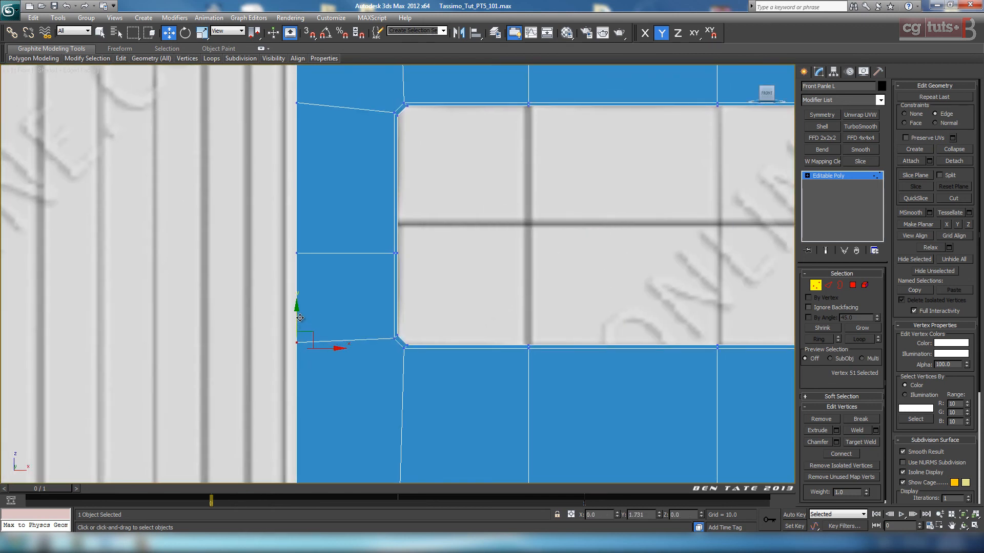
middle_drag(369, 138, 367, 239)
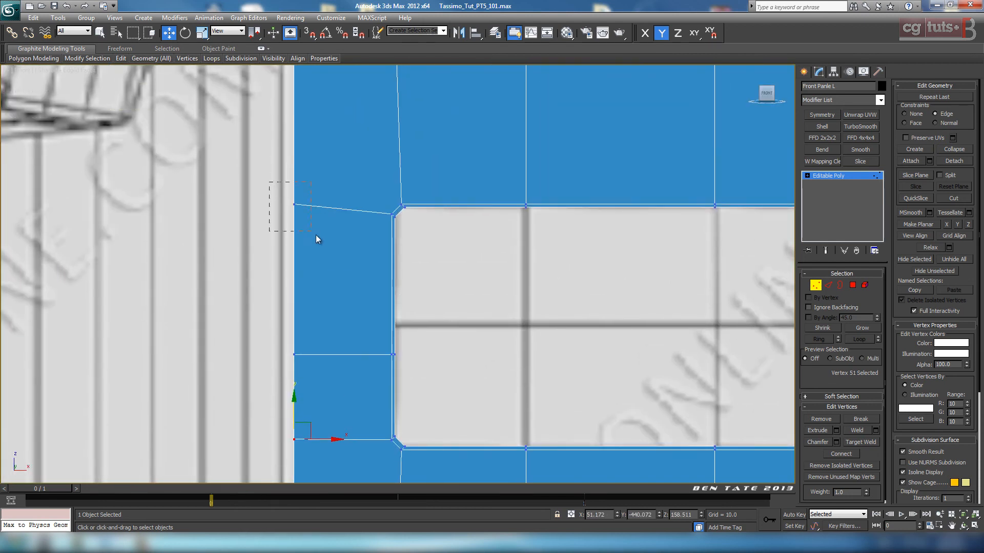
drag(315, 234, 310, 231)
drag(294, 179, 295, 186)
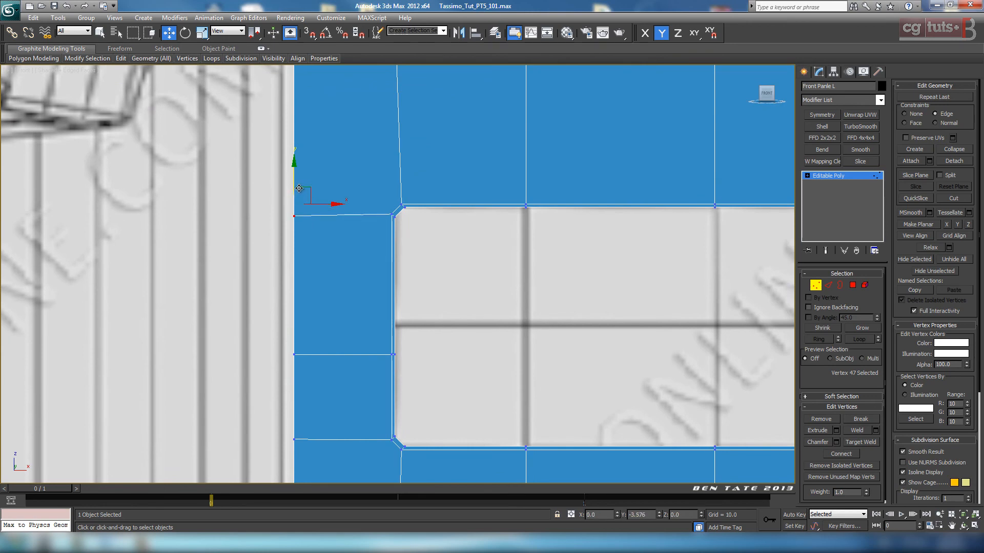
scroll(430, 276, down, 5)
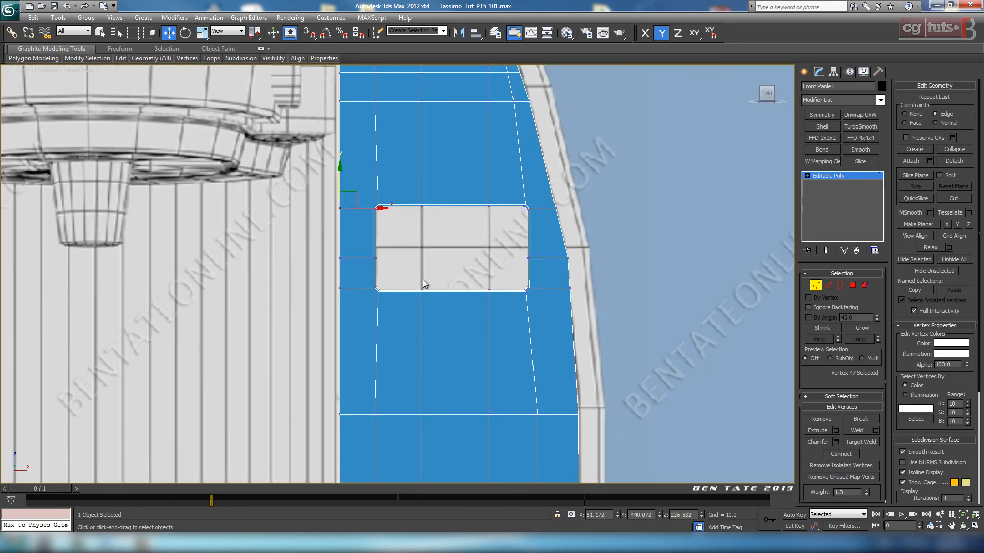
middle_drag(423, 278, 468, 316)
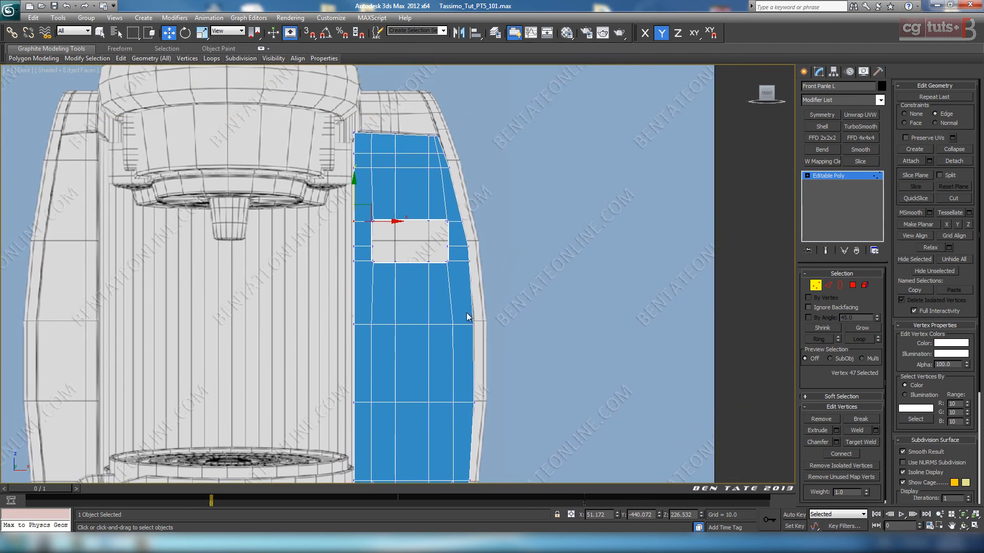
In the perspective view, select the six polygons inside the rounded outline on the lower part of the panel.
key(alt+w)
key(alt+w)
scroll(553, 374, down, 5)
alt+middle_drag(554, 373, 515, 303)
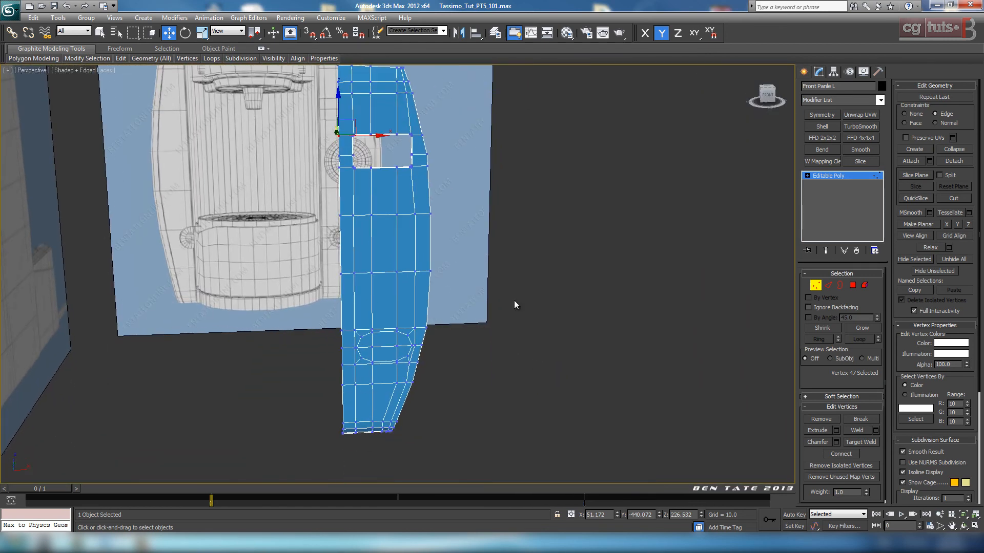
scroll(488, 314, up, 4)
scroll(487, 314, up, 5)
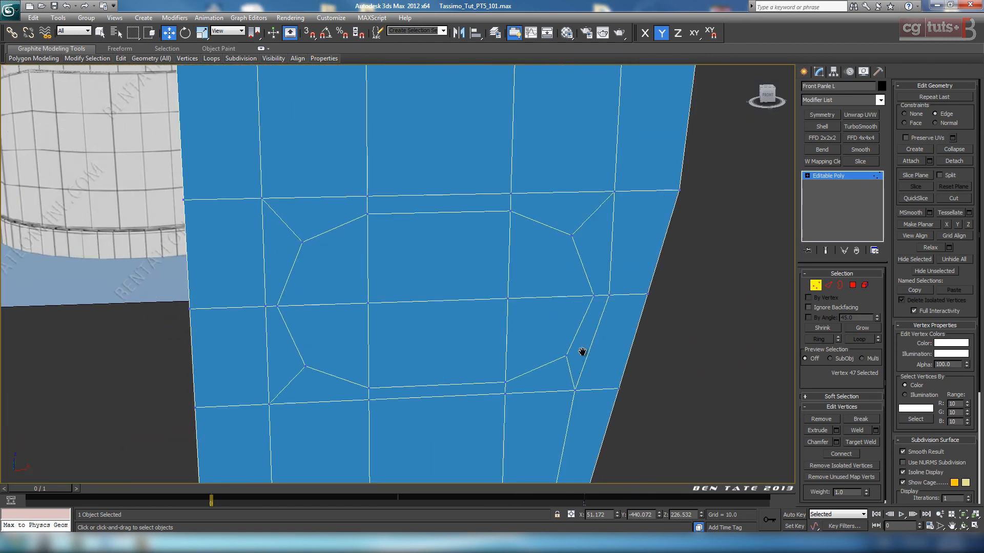
click(815, 287)
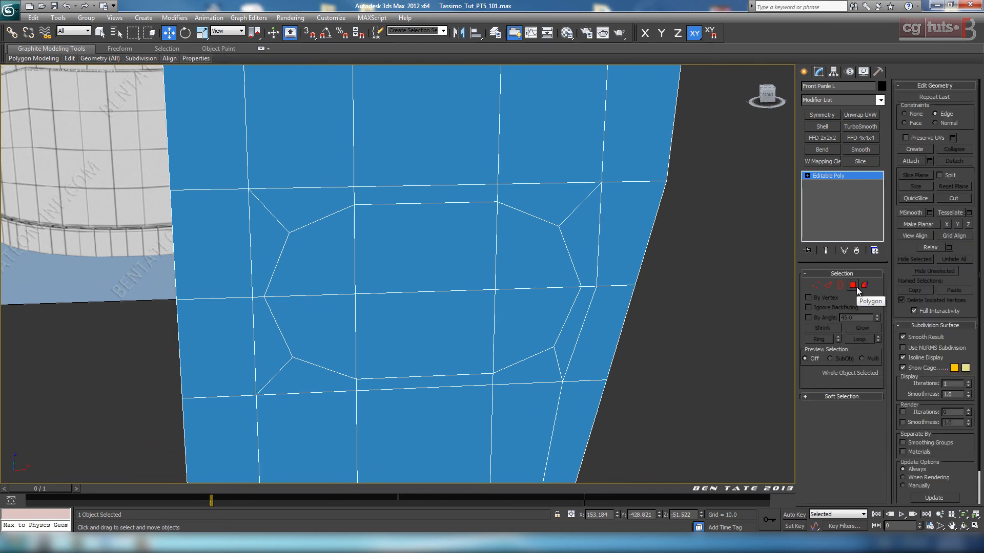
click(854, 287)
click(538, 281)
ctrl+click(542, 322)
ctrl+click(472, 283)
ctrl+click(473, 339)
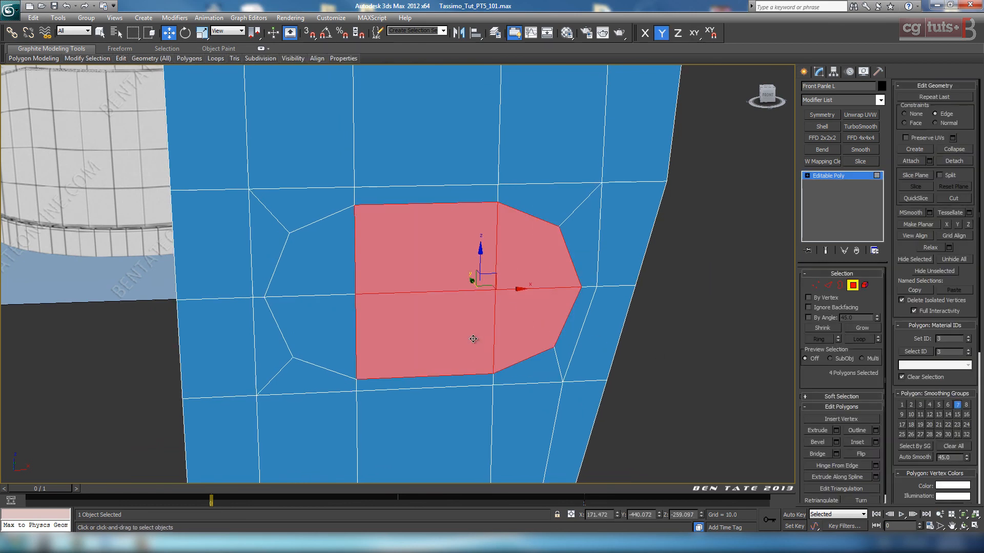
ctrl+click(333, 278)
ctrl+click(336, 320)
Inset the six selected polygons by 1.0.
alt+middle_drag(448, 362, 567, 356)
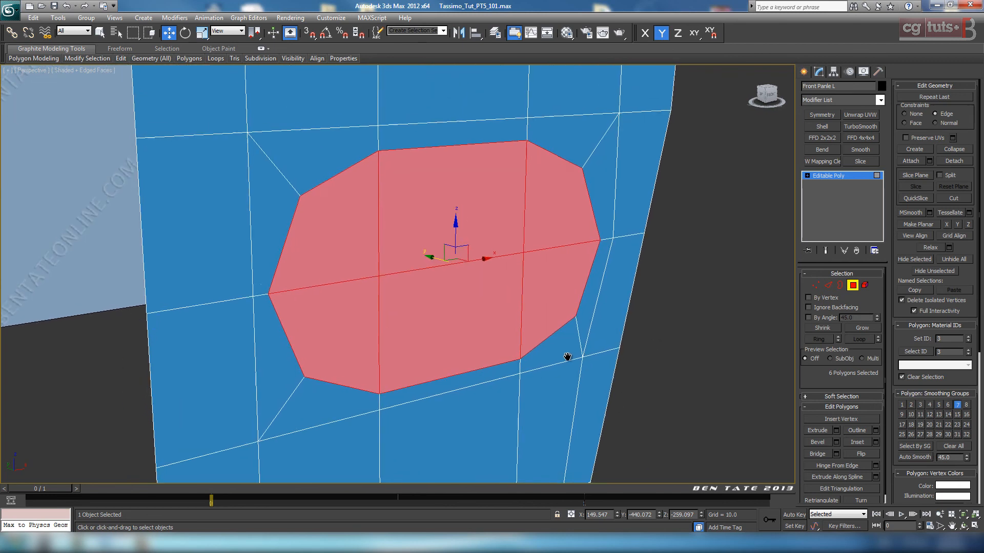
click(875, 442)
middle_drag(582, 367, 608, 381)
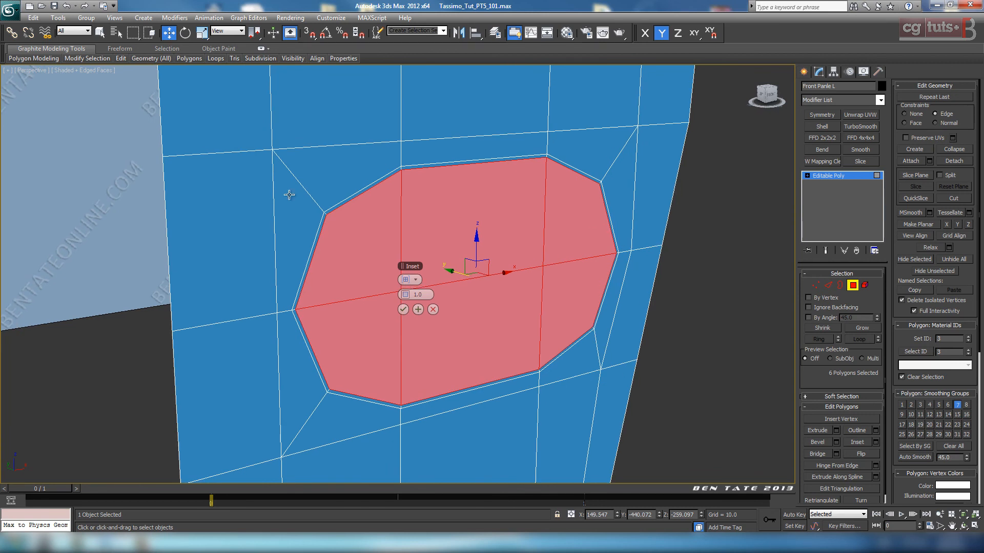
click(403, 309)
Extrude the six polygons inward into the panel and delete them to leave an open hole with side walls.
click(816, 430)
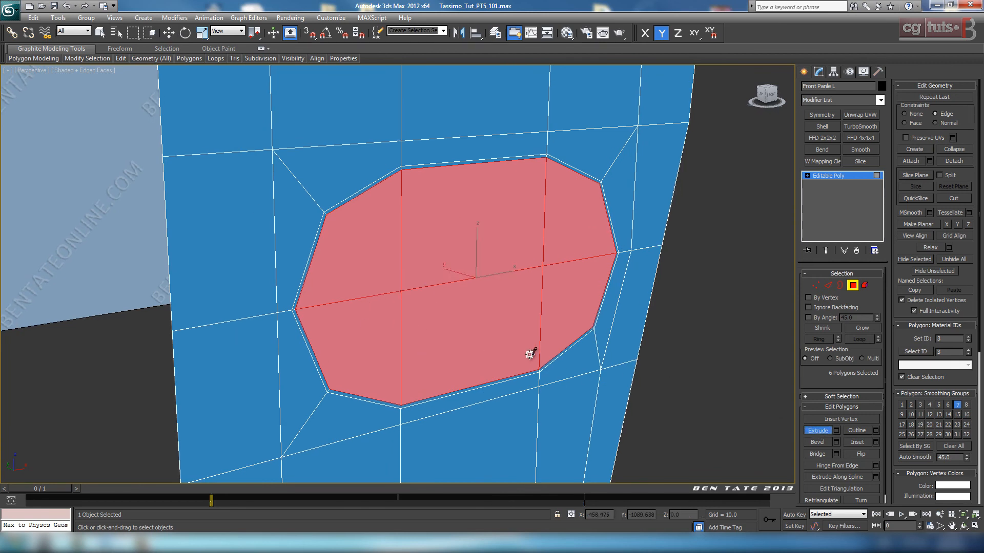
mouse_move(529, 354)
mouse_down()
mouse_move(645, 428)
mouse_move(618, 412)
mouse_up()
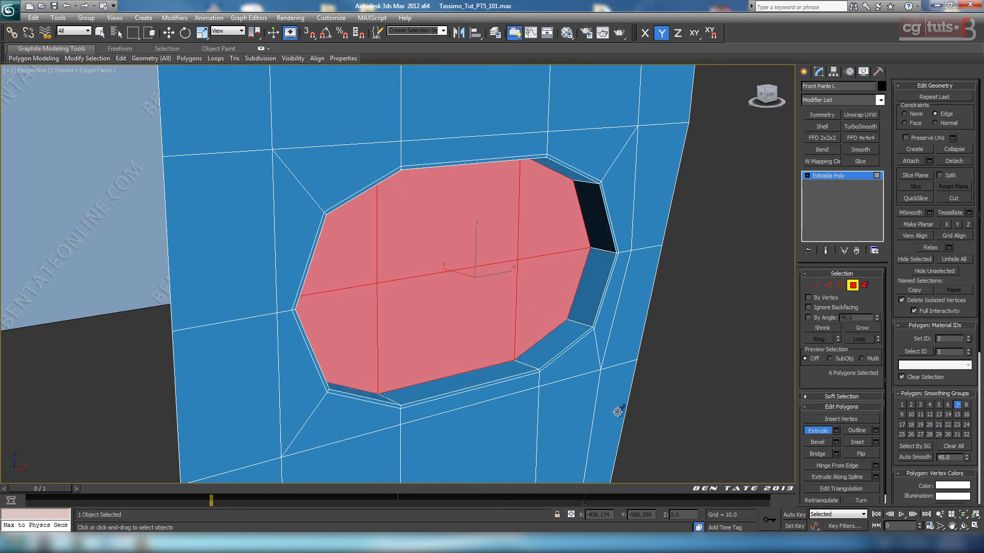
click(821, 432)
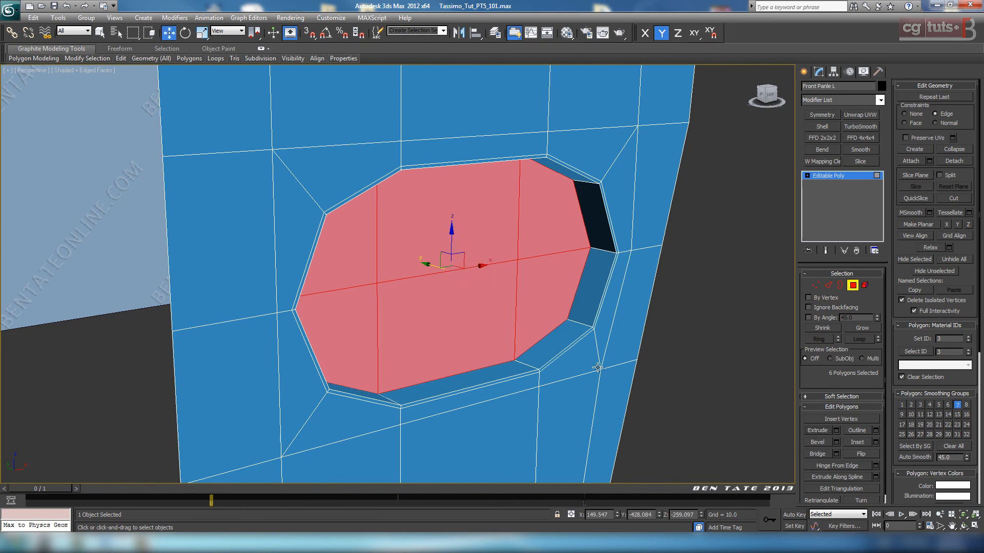
key(Delete)
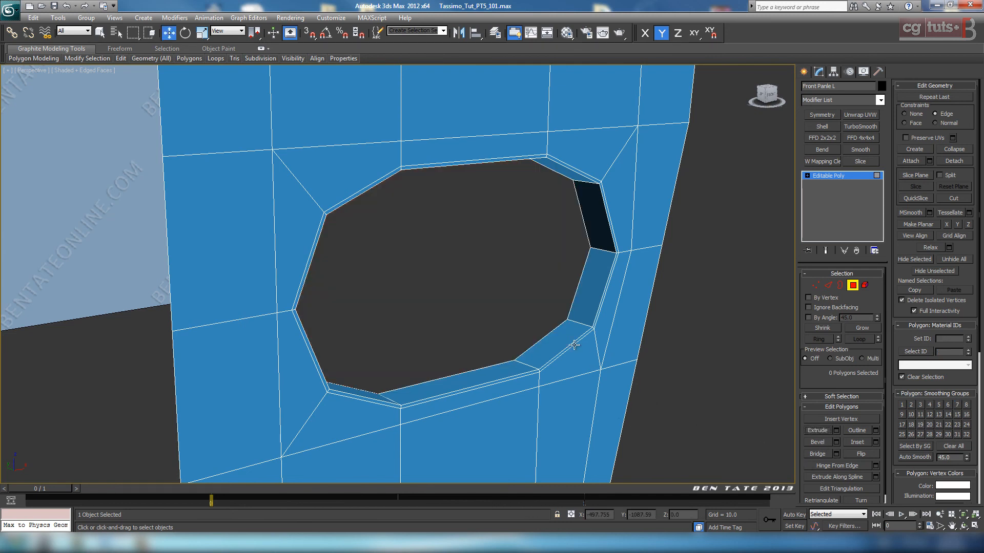
Connect the ring of edges around the rounded hole's inner side walls with one segment, adjusting its slide.
click(828, 285)
click(570, 322)
key(z)
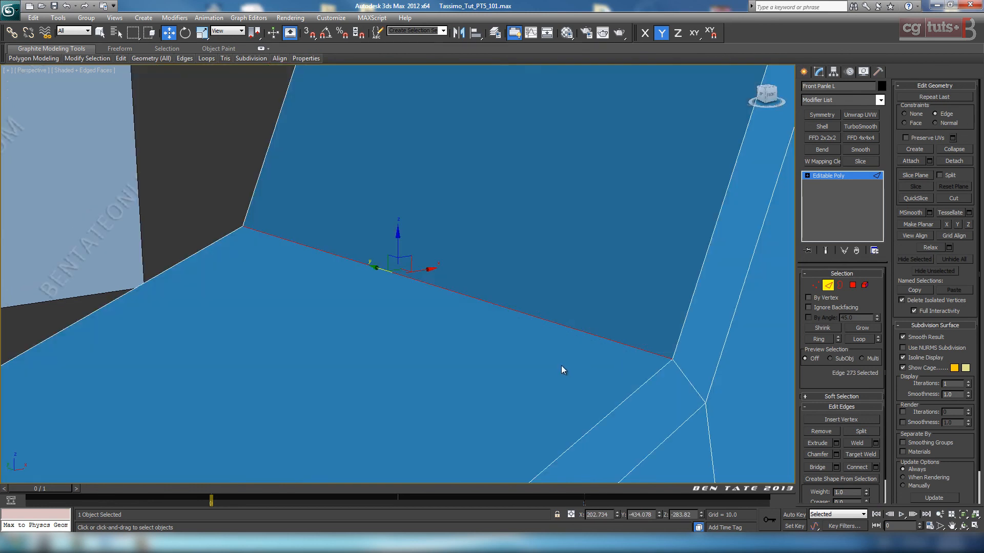
scroll(564, 371, down, 5)
alt+middle_drag(507, 354, 531, 347)
middle_drag(531, 347, 565, 285)
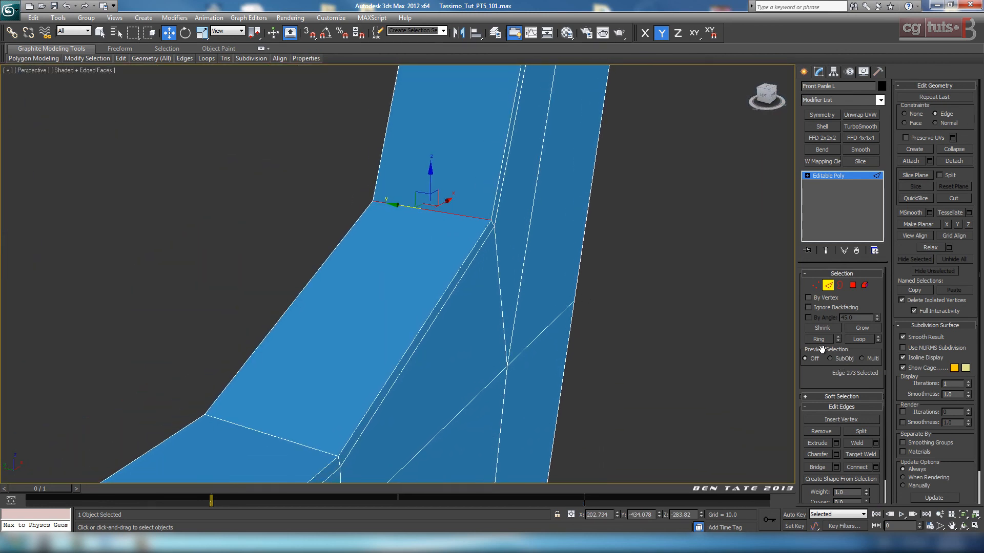
click(818, 339)
click(875, 467)
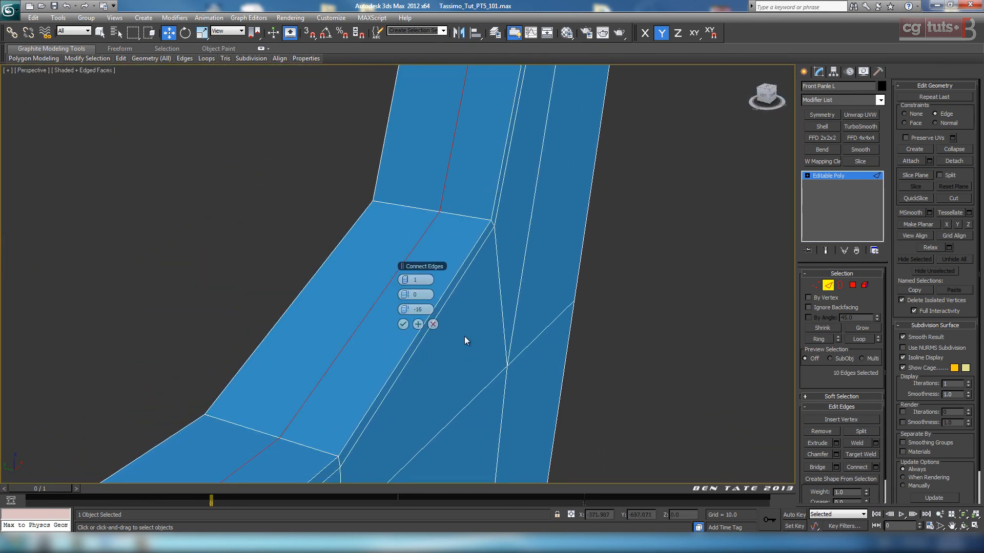
drag(403, 311, 251, 302)
click(403, 325)
Examine the whole panel with its display opening and rounded hole from several angles in the perspective view.
middle_drag(525, 383, 429, 392)
scroll(532, 390, down, 8)
scroll(469, 261, down, 7)
middle_drag(469, 261, 472, 333)
scroll(472, 333, up, 4)
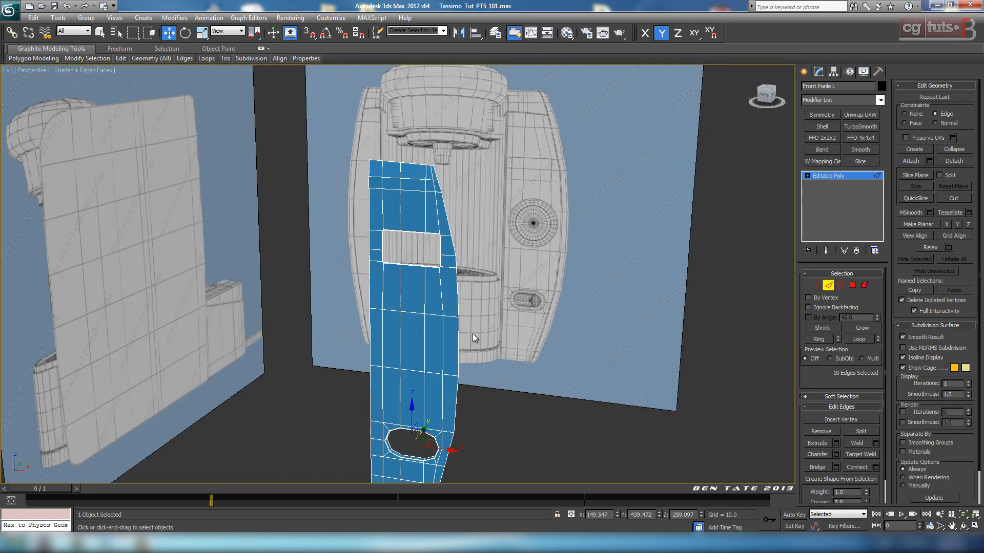
alt+middle_drag(531, 378, 652, 197)
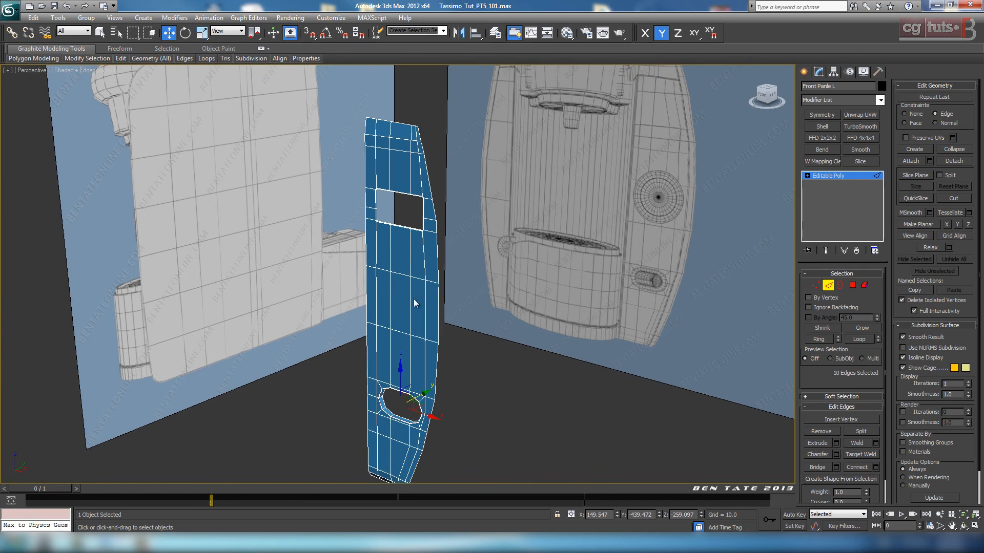
alt+middle_drag(415, 302, 538, 304)
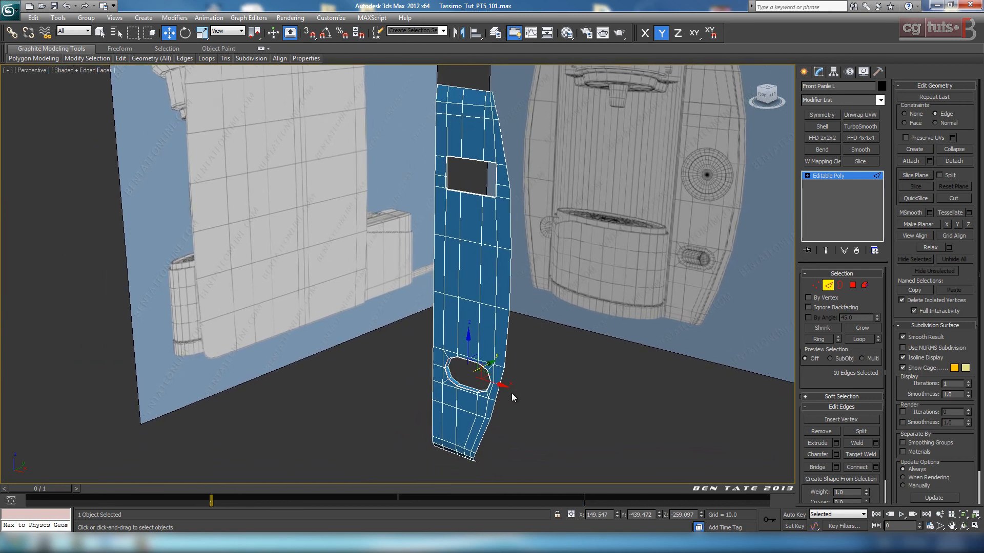
alt+middle_drag(511, 393, 484, 417)
scroll(518, 399, up, 3)
alt+middle_drag(524, 354, 473, 325)
scroll(480, 339, up, 3)
scroll(470, 321, down, 4)
In the front view, select six vertices near the slanted corner at the panel's lower end and shift them horizontally.
key(alt+w)
right_click(634, 243)
key(alt+w)
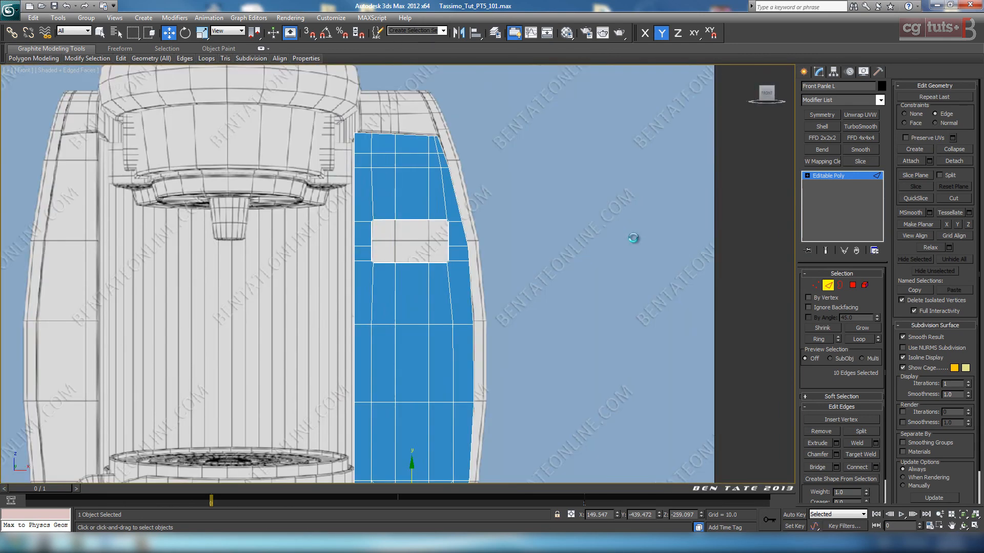
middle_drag(634, 239, 614, 225)
key(period)
middle_drag(529, 311, 527, 221)
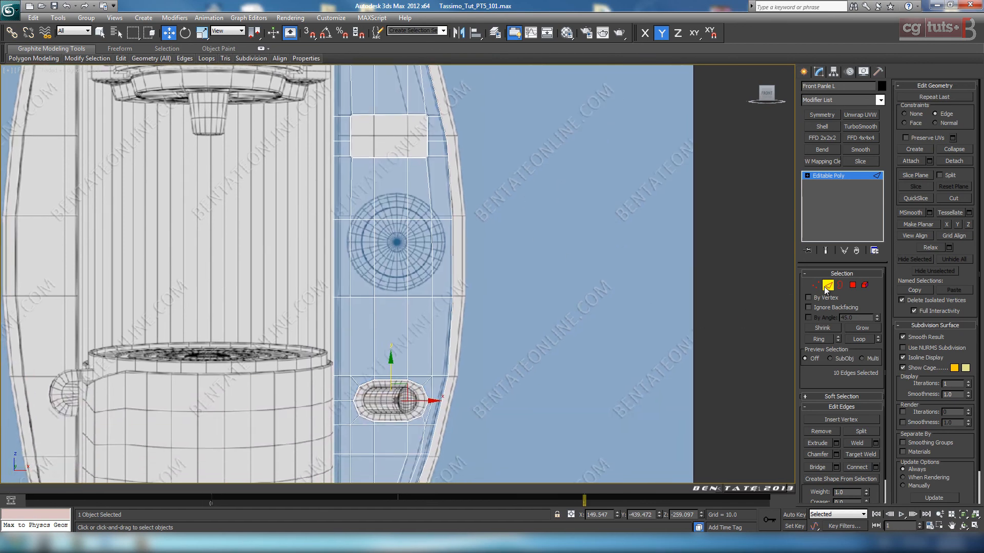
click(815, 286)
middle_drag(523, 336, 530, 220)
scroll(488, 306, up, 10)
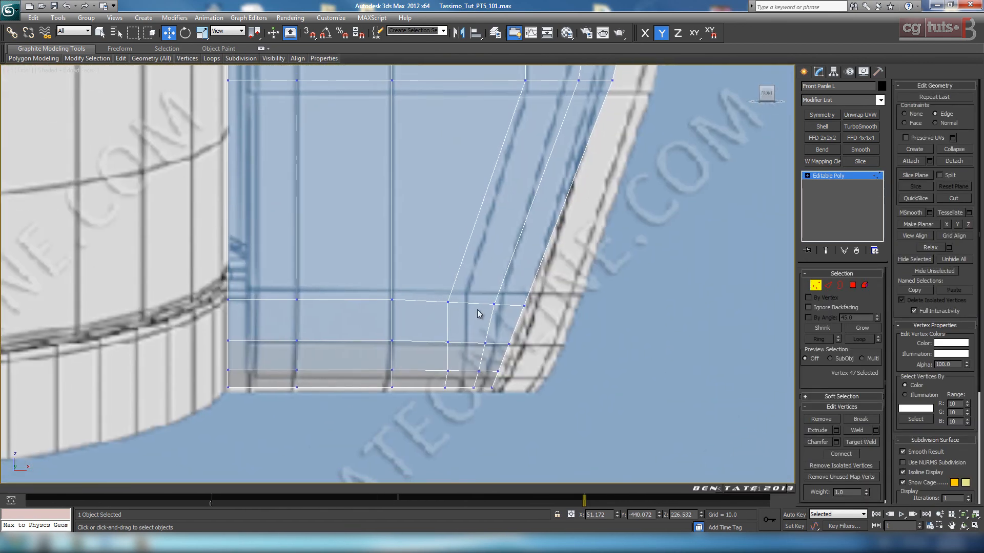
middle_drag(438, 281, 429, 255)
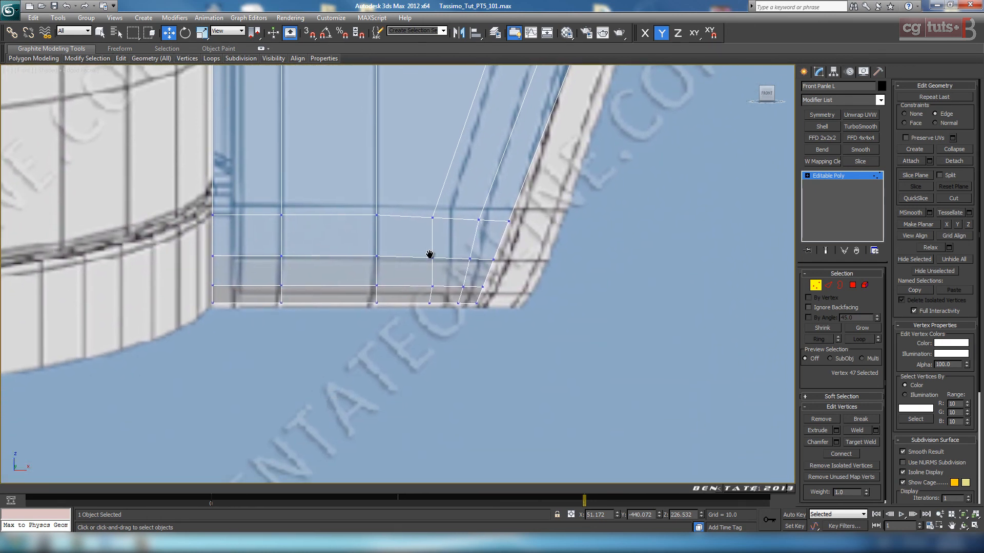
scroll(448, 371, up, 5)
drag(450, 321, 475, 351)
scroll(478, 268, down, 5)
mouse_move(478, 268)
middle_down()
mouse_move(479, 422)
mouse_move(489, 280)
middle_up()
scroll(478, 306, up, 2)
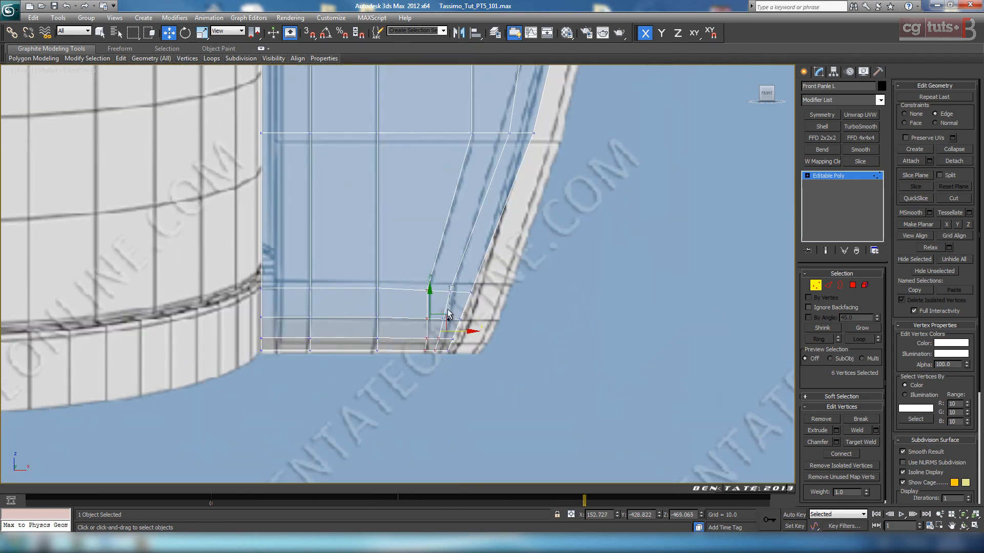
Move the lower corner's two inner vertex columns inward along X, excluding successive upper rows, to slant them like the outer border.
mouse_move(447, 313)
ctrl+mouse_down()
mouse_move(467, 326)
mouse_move(455, 327)
ctrl+mouse_up()
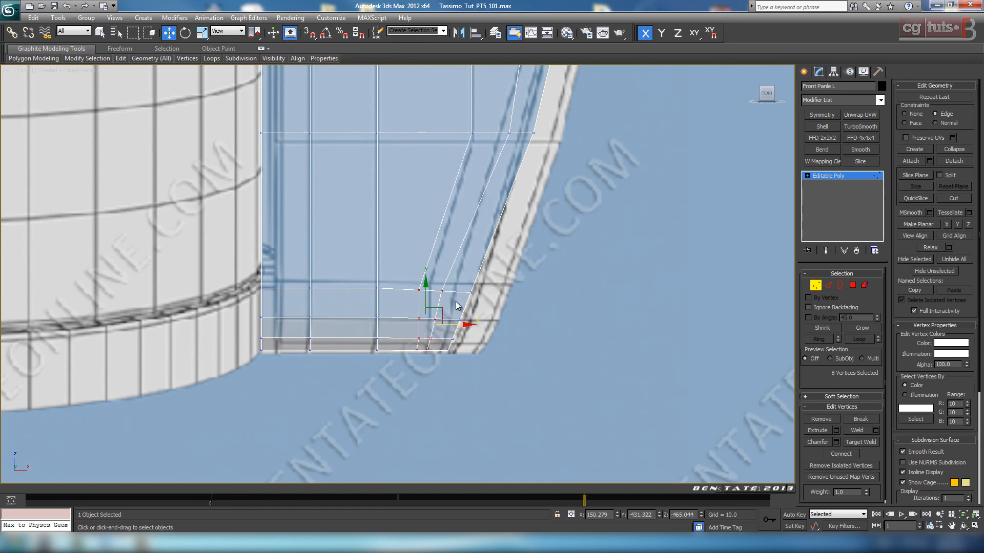
middle_drag(451, 278, 471, 247)
alt+drag(429, 248, 470, 307)
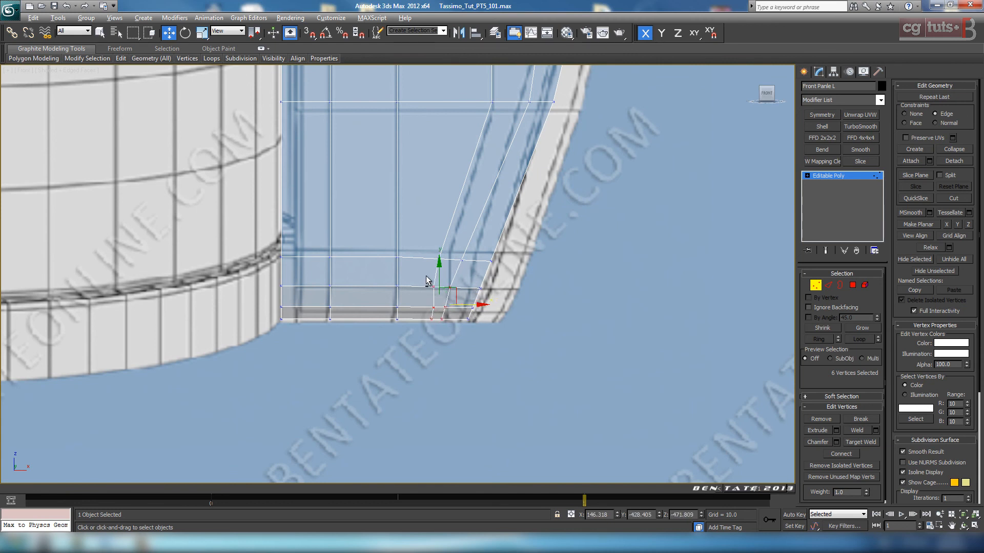
alt+drag(428, 280, 468, 315)
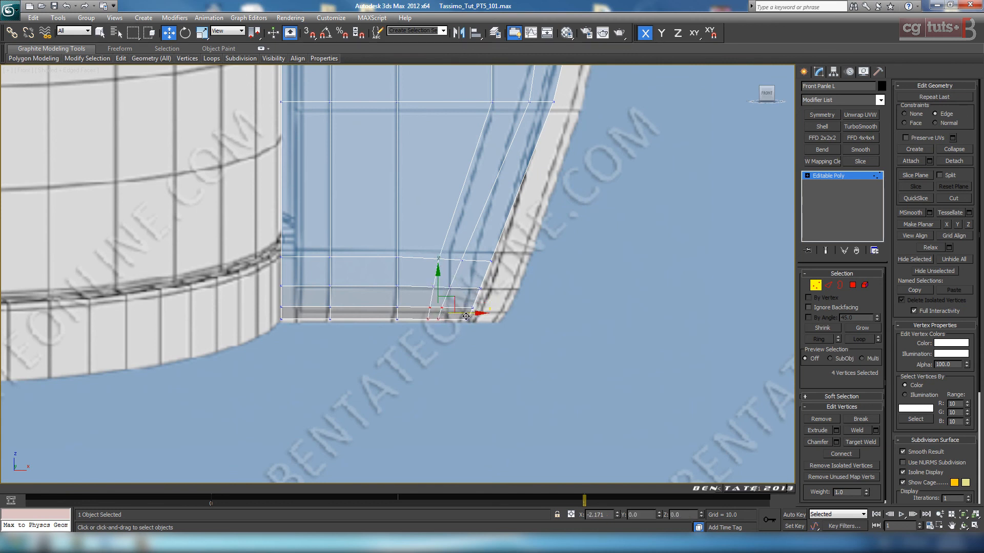
click(522, 278)
Raise the three corner vertices of the uppermost row in the panel's bottom band individually along Y to level the row.
middle_drag(522, 278, 509, 324)
scroll(505, 348, up, 2)
scroll(513, 330, down, 3)
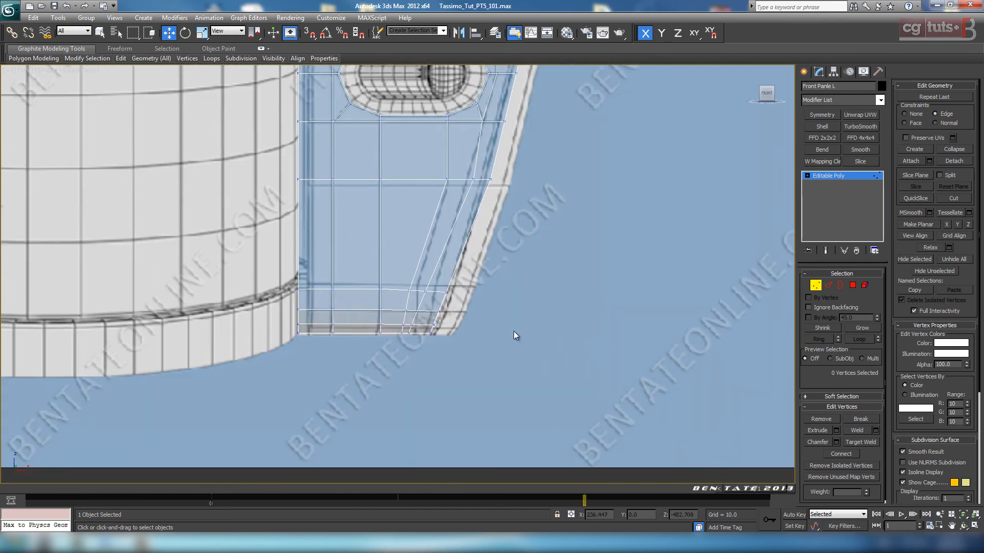
scroll(507, 343, up, 2)
scroll(468, 325, up, 3)
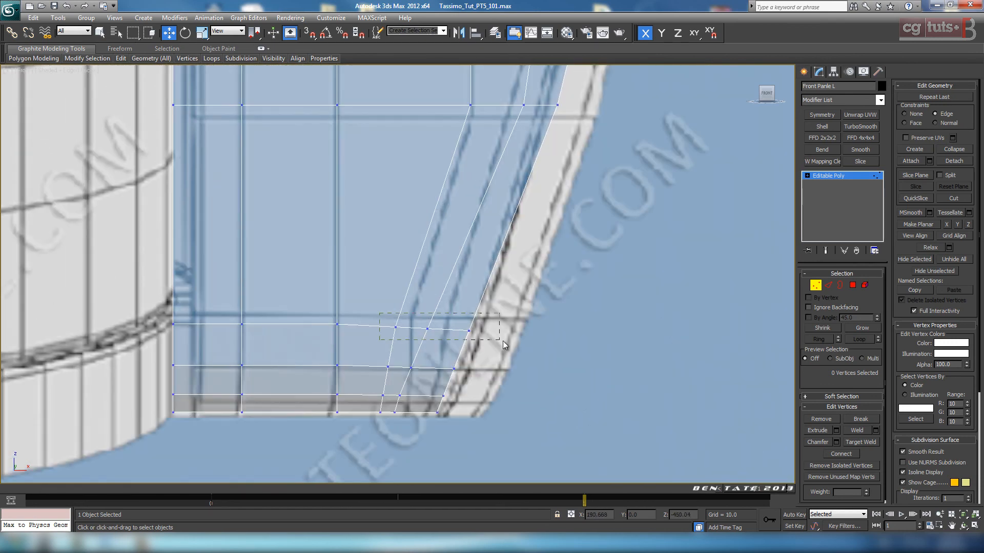
drag(503, 345, 501, 341)
drag(429, 299, 439, 296)
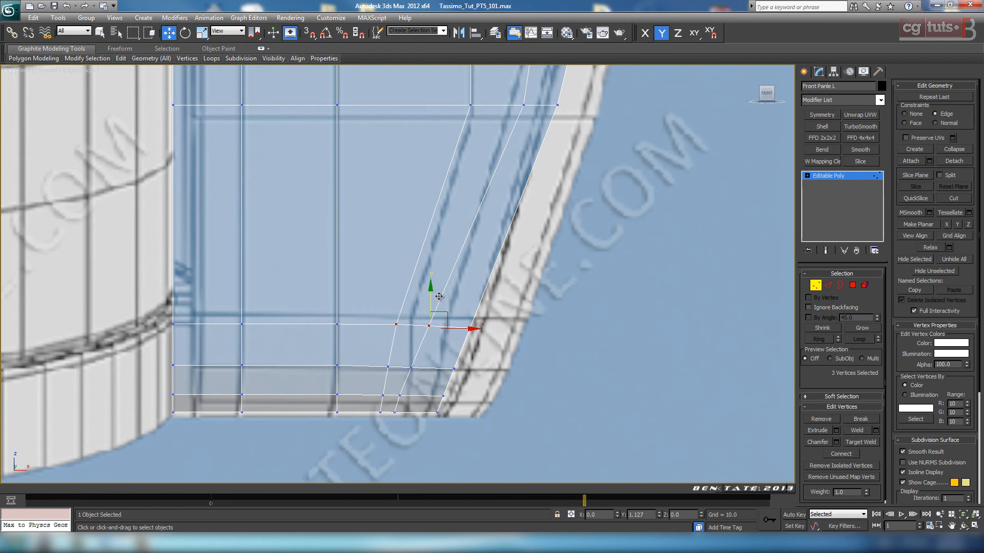
alt+click(397, 325)
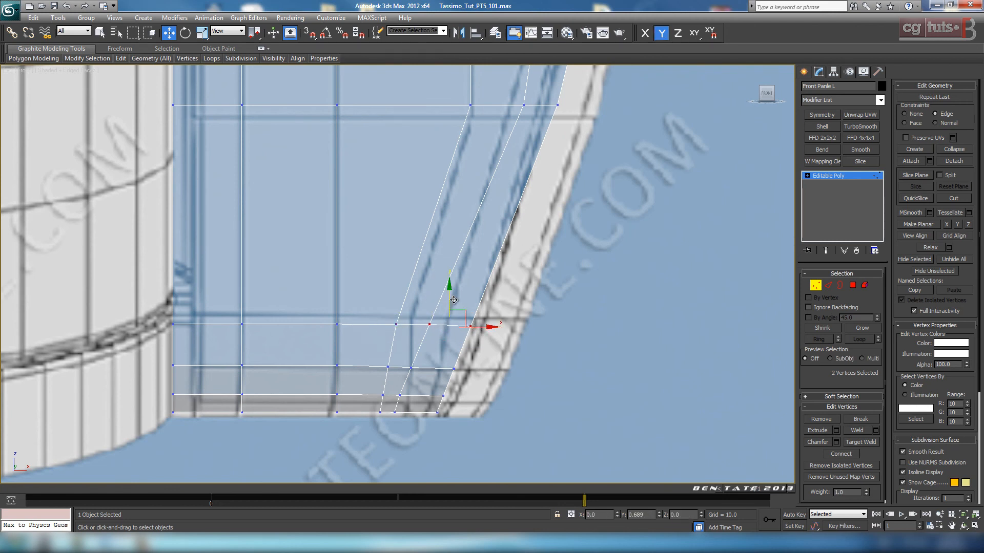
click(471, 326)
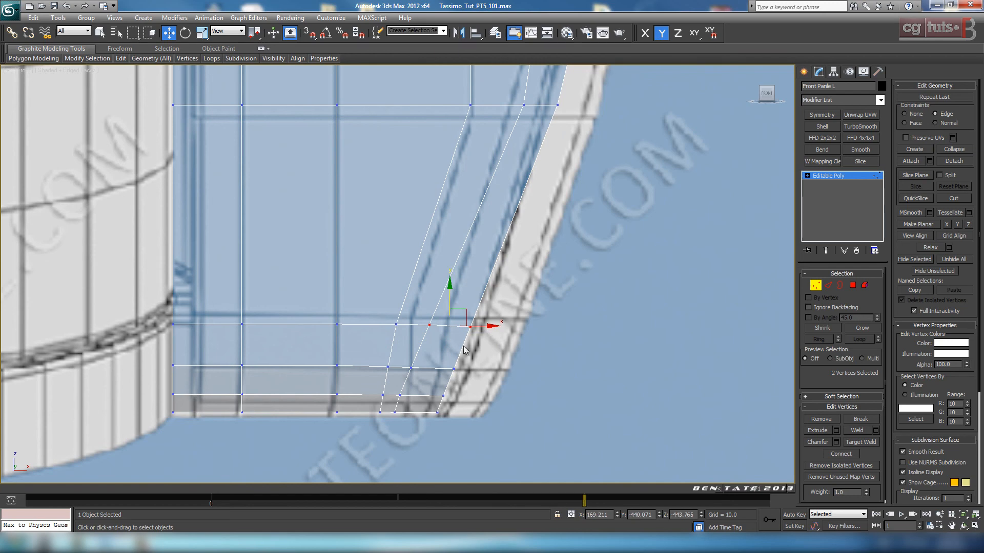
drag(472, 301, 474, 299)
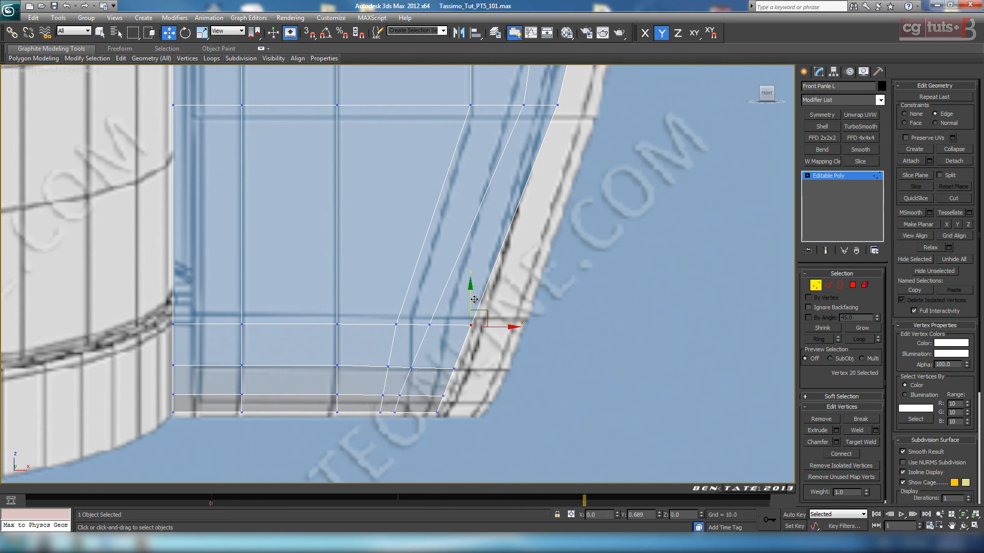
Leave vertex editing and examine the panel and its display opening from several angles in the perspective view.
scroll(510, 336, down, 10)
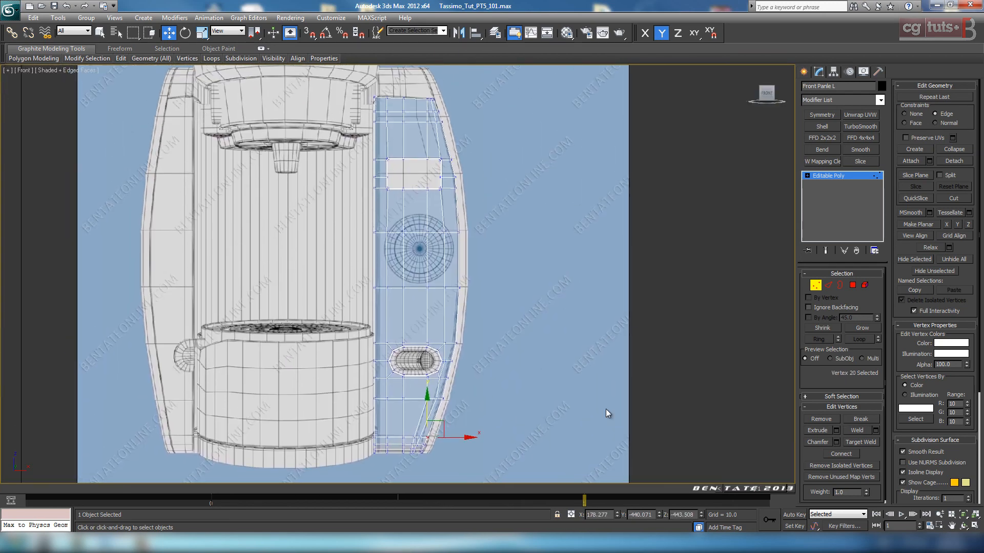
click(815, 285)
key(alt+w)
key(alt+w)
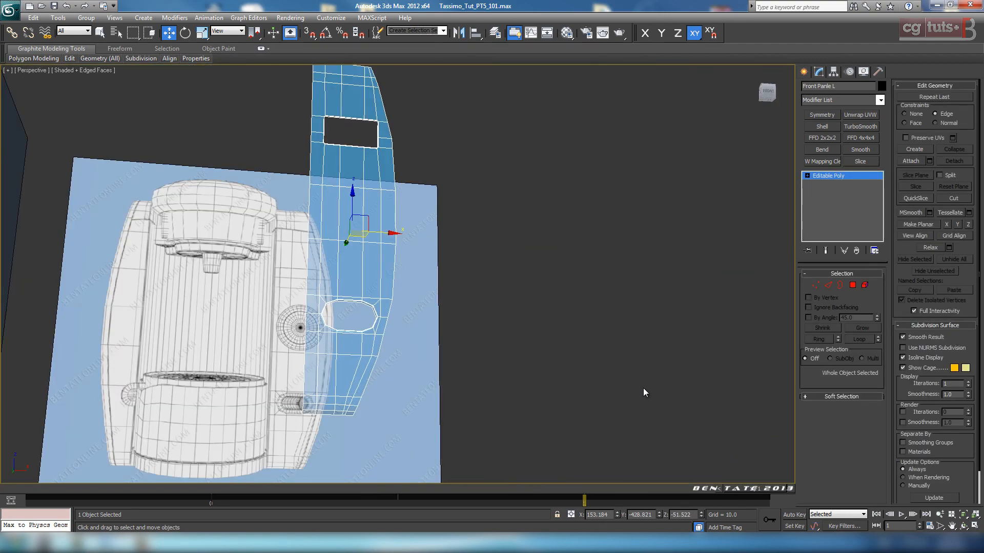
mouse_move(543, 279)
alt+middle_down()
mouse_move(456, 310)
mouse_move(542, 378)
mouse_move(557, 321)
mouse_move(483, 319)
mouse_move(491, 328)
alt+middle_up()
scroll(557, 321, up, 3)
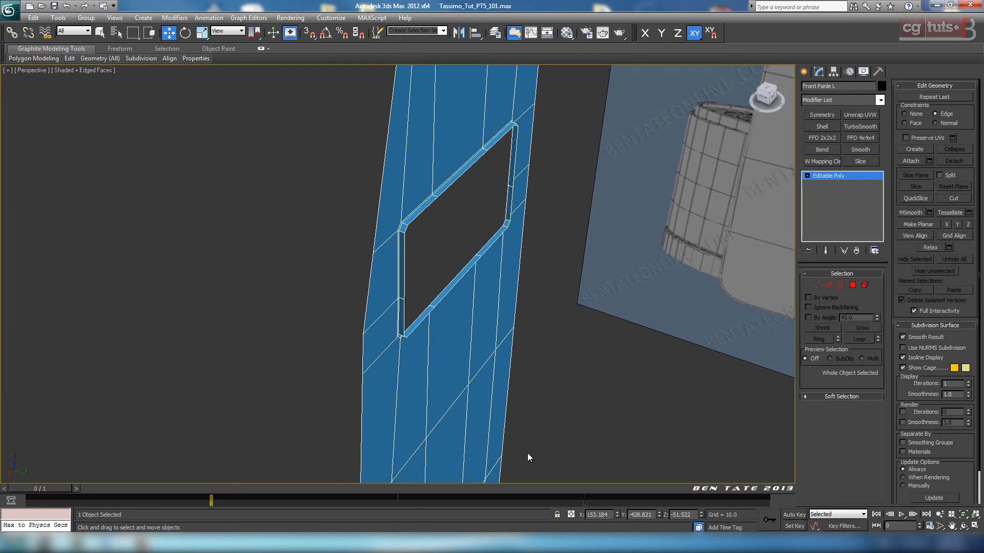
alt+middle_drag(528, 457, 663, 380)
scroll(613, 334, down, 3)
scroll(614, 392, down, 3)
middle_drag(664, 379, 681, 349)
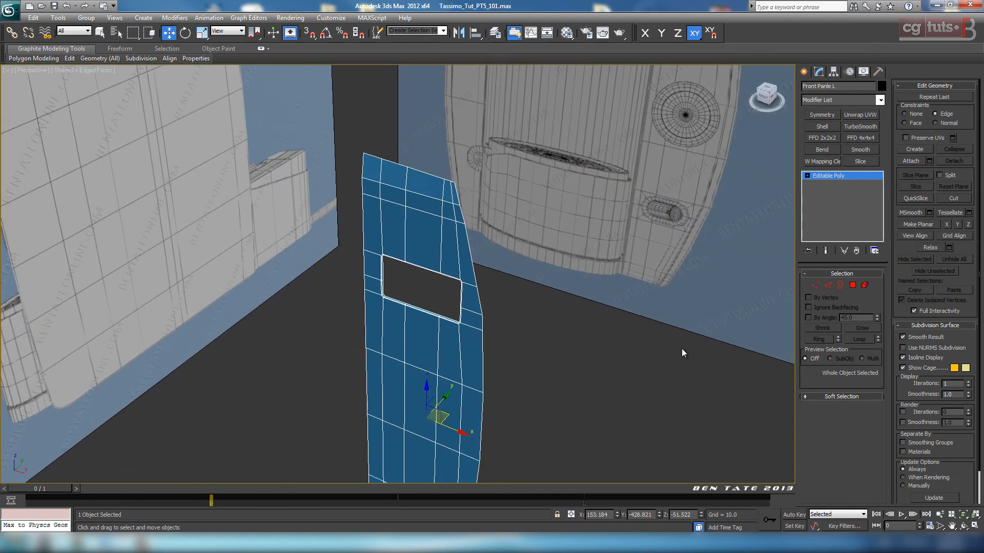
Select the edge loops along both long side borders, set edge constraints to None, and extend the borders backward along Y.
click(827, 286)
click(477, 267)
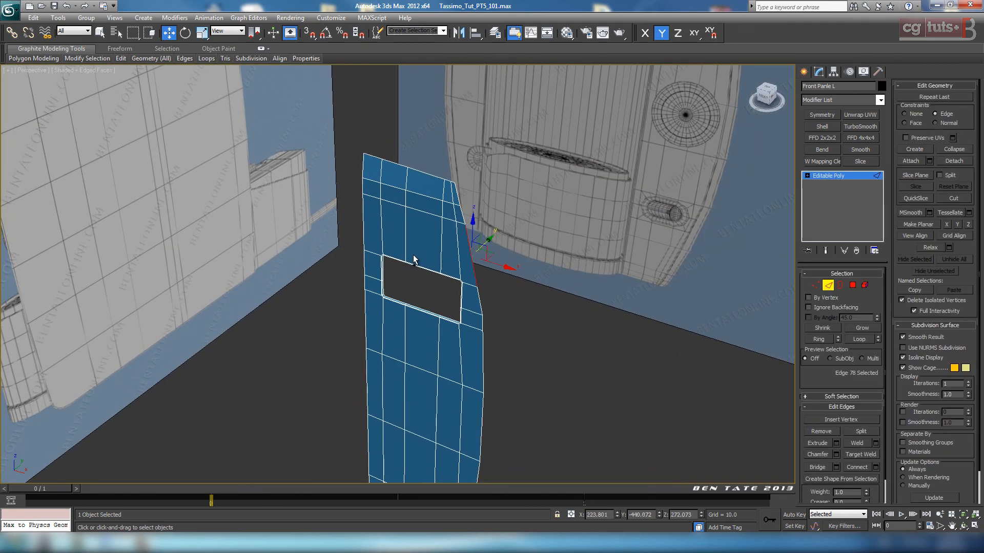
ctrl+click(364, 233)
click(859, 339)
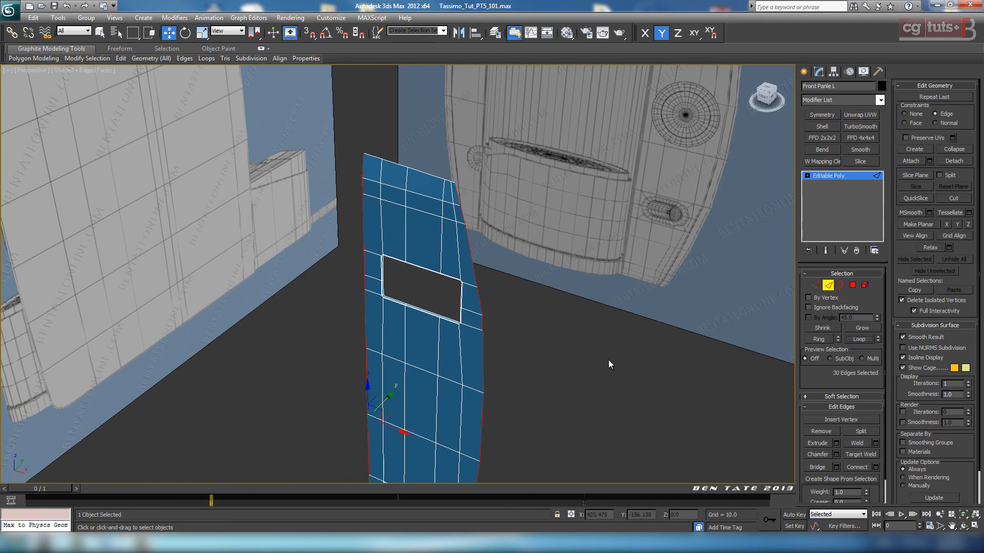
alt+middle_drag(607, 360, 538, 251)
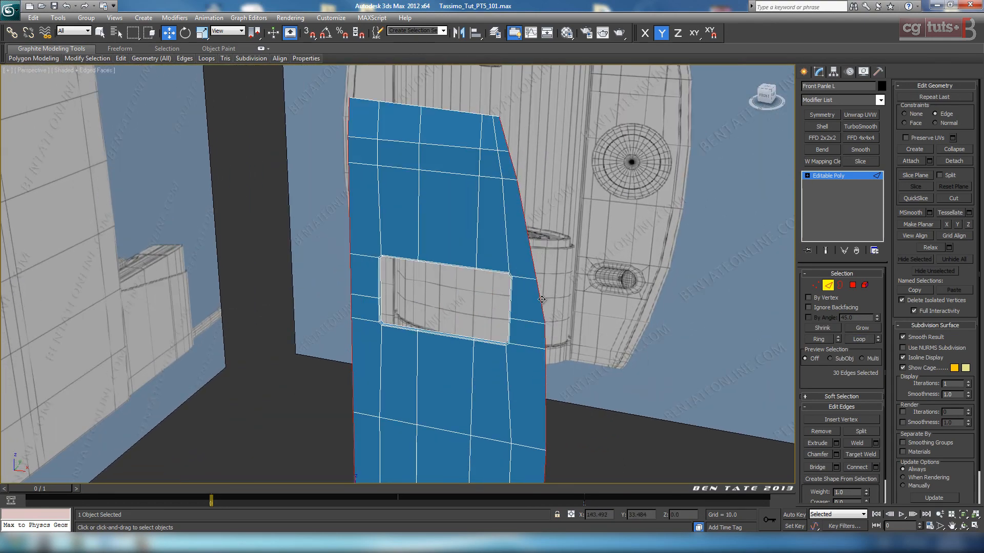
alt+middle_drag(541, 299, 377, 230)
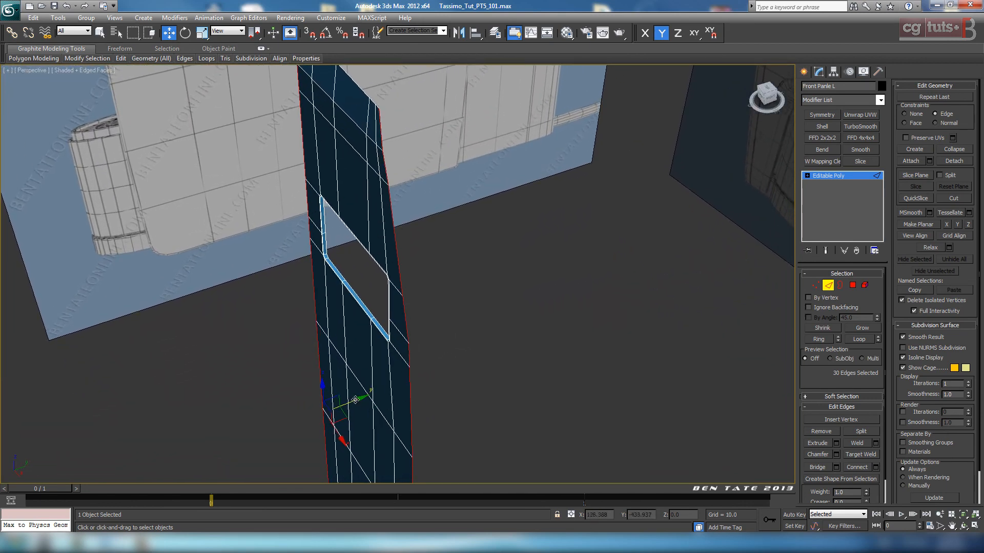
drag(356, 402, 373, 405)
drag(359, 399, 367, 399)
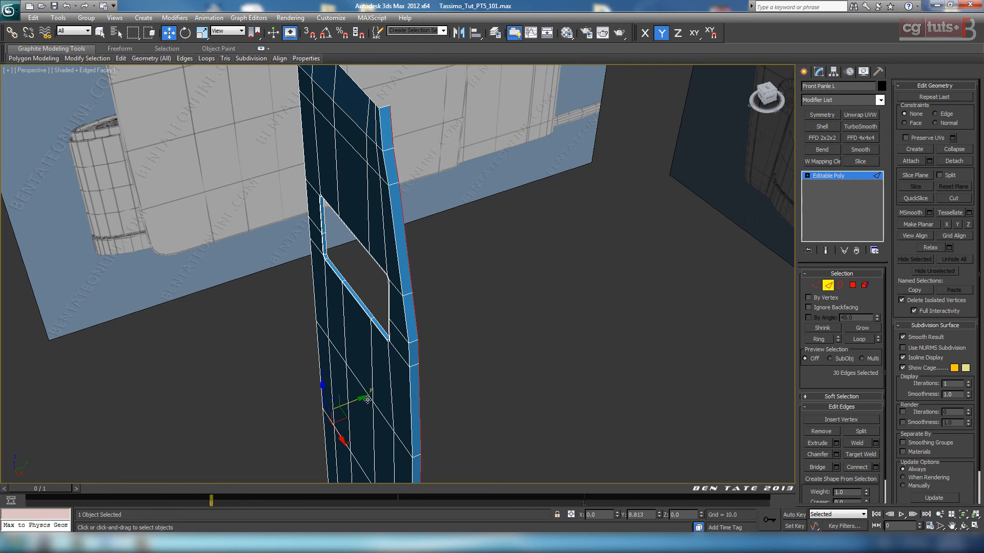
Select only the five edges of the panel's top border and extend them backward along Y by about 11 units.
middle_drag(558, 310, 592, 413)
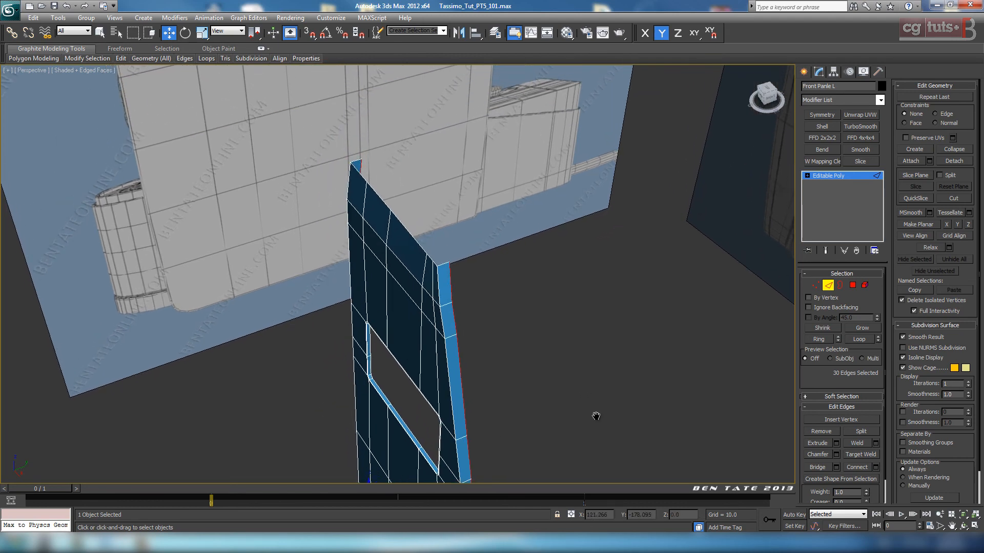
scroll(538, 285, up, 3)
click(439, 238)
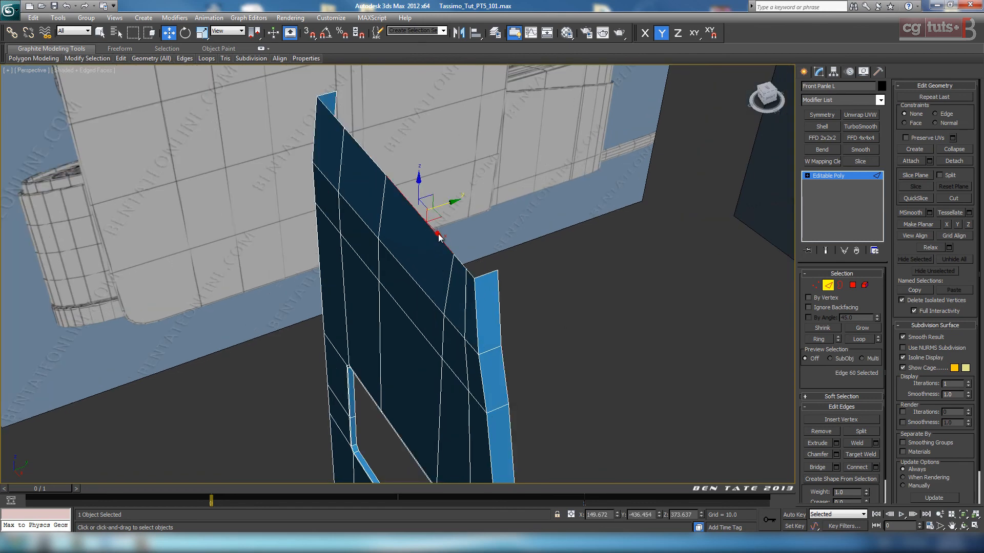
click(858, 339)
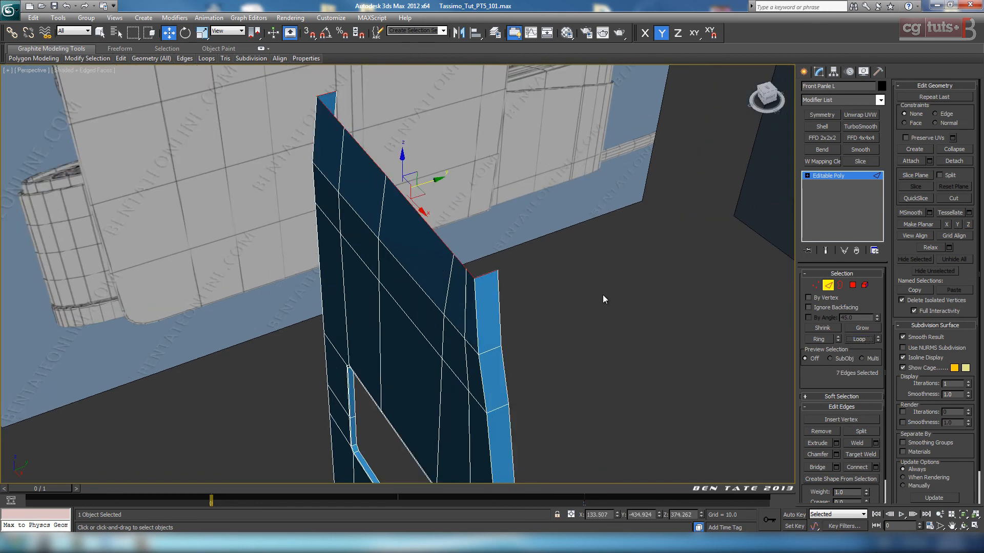
middle_drag(602, 294, 551, 324)
alt+click(500, 321)
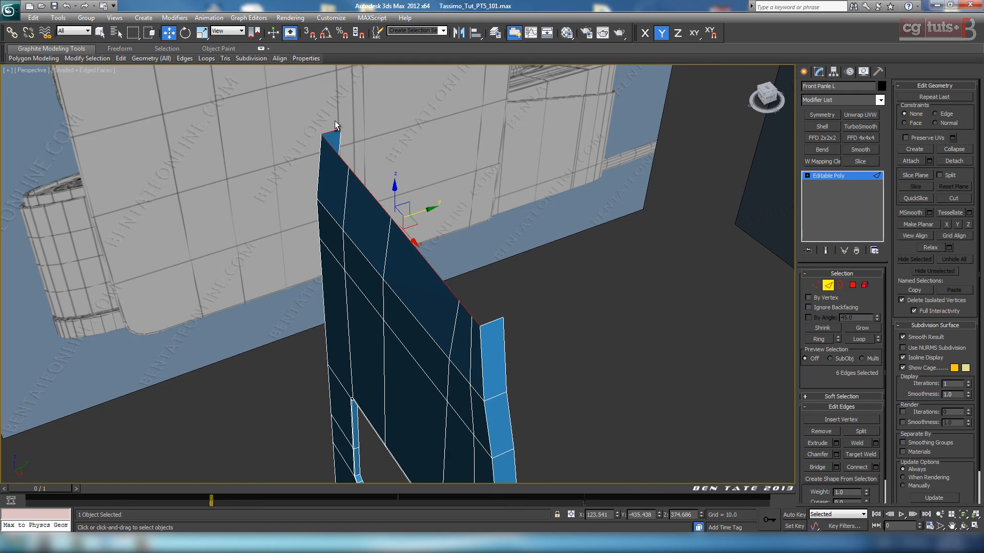
alt+click(336, 124)
shift+drag(441, 228, 463, 227)
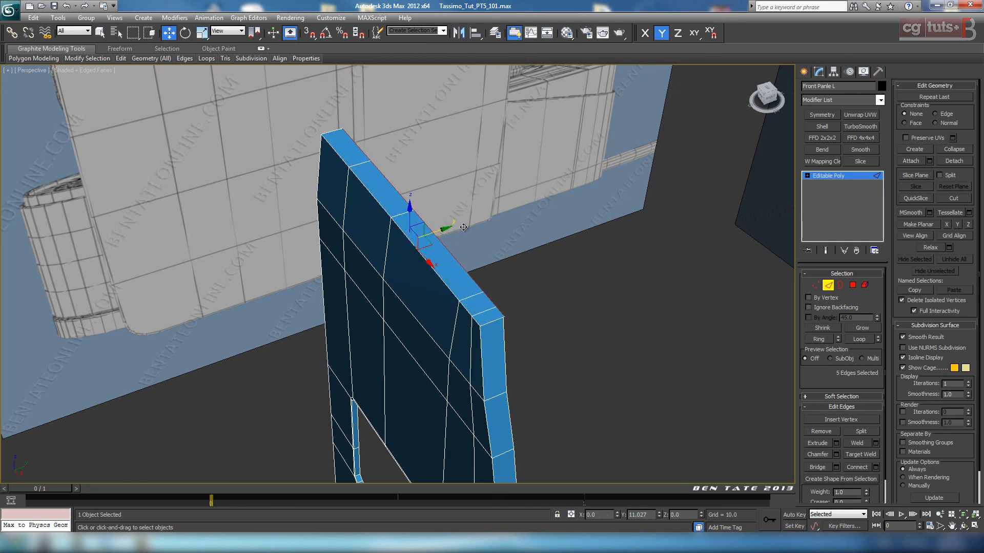
key(alt+w)
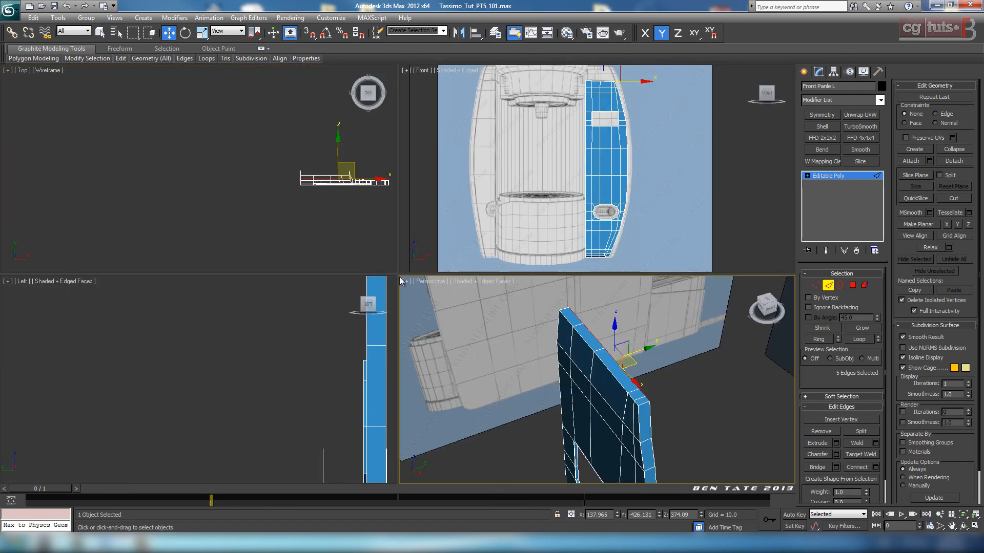
Examine the extended borders of the panel in the left view, comparing wireframe and shaded display.
right_click(326, 343)
key(alt+w)
key(z)
mouse_move(452, 218)
middle_down()
mouse_move(464, 338)
mouse_move(485, 158)
mouse_move(484, 230)
middle_up()
scroll(479, 332, down, 4)
key(F3)
key(F3)
key(alt+w)
right_click(674, 394)
key(alt+w)
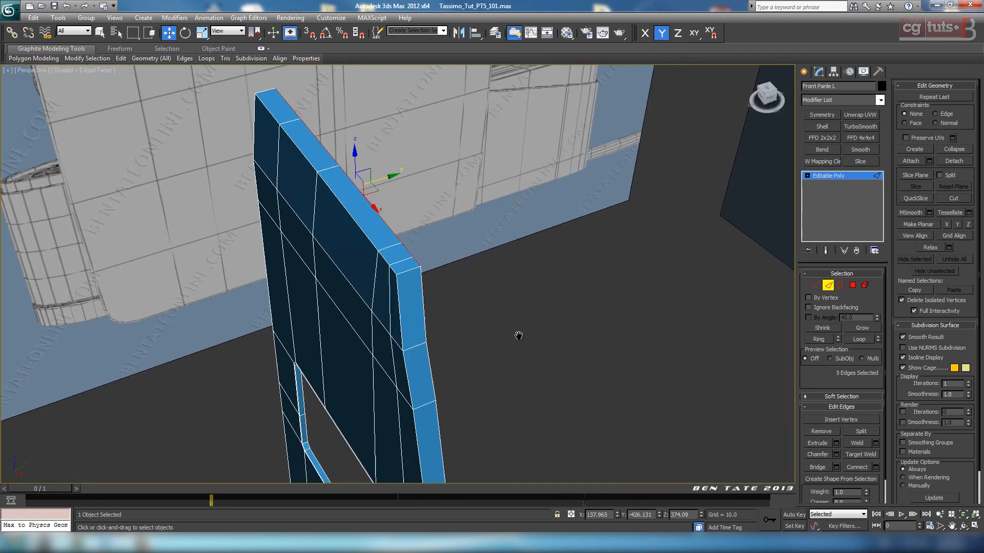
Switch to vertex editing and weld the two coincident back vertices at the panel's outer top corner.
scroll(518, 334, up, 2)
alt+middle_drag(516, 339, 597, 359)
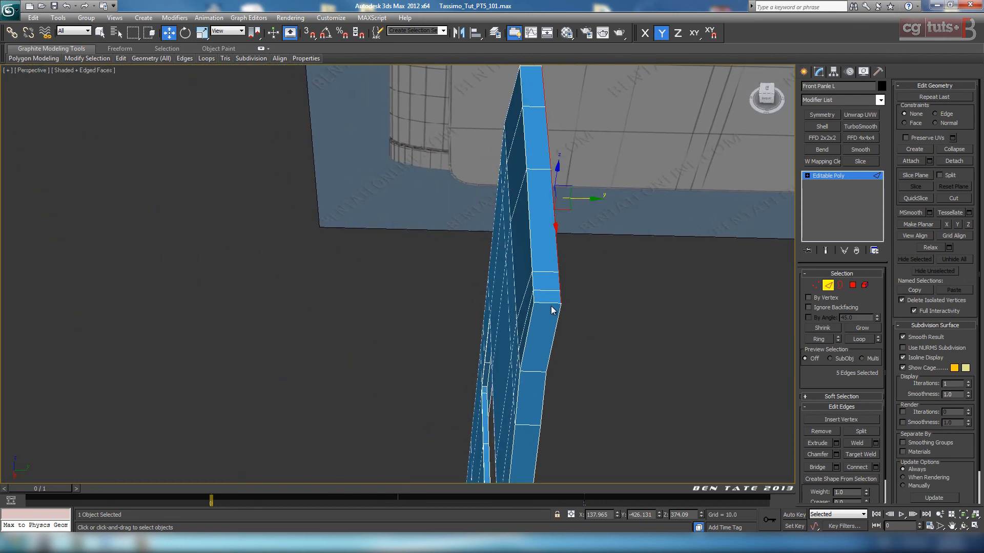
alt+middle_drag(552, 309, 560, 338)
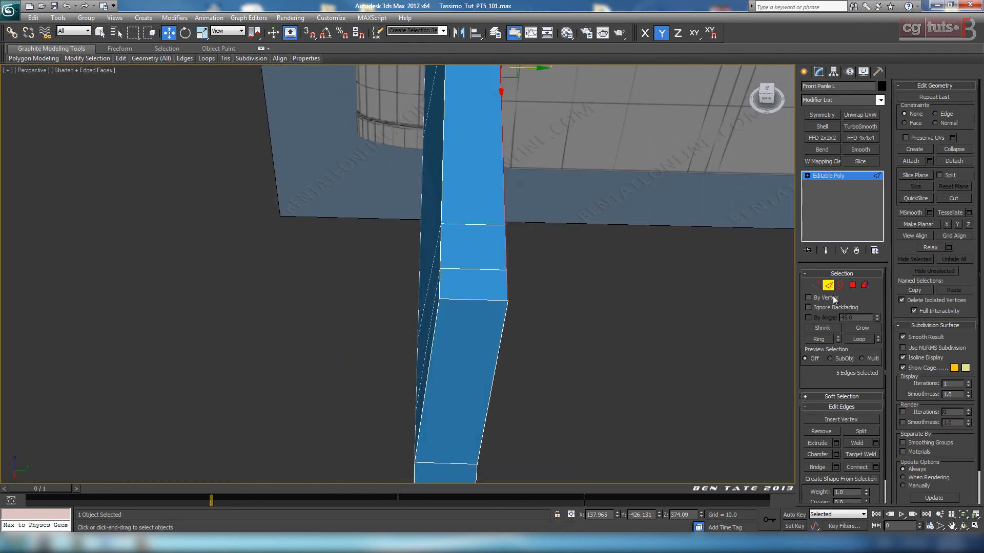
middle_drag(741, 297, 695, 310)
click(814, 285)
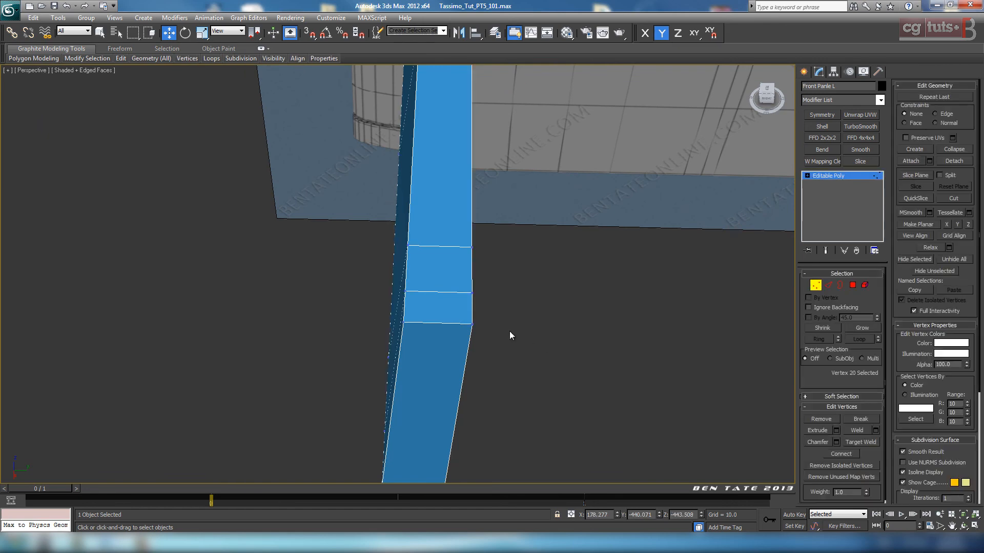
drag(470, 320, 478, 330)
click(862, 430)
Weld the two back vertices at the panel's inner top corner.
alt+middle_drag(557, 341, 621, 300)
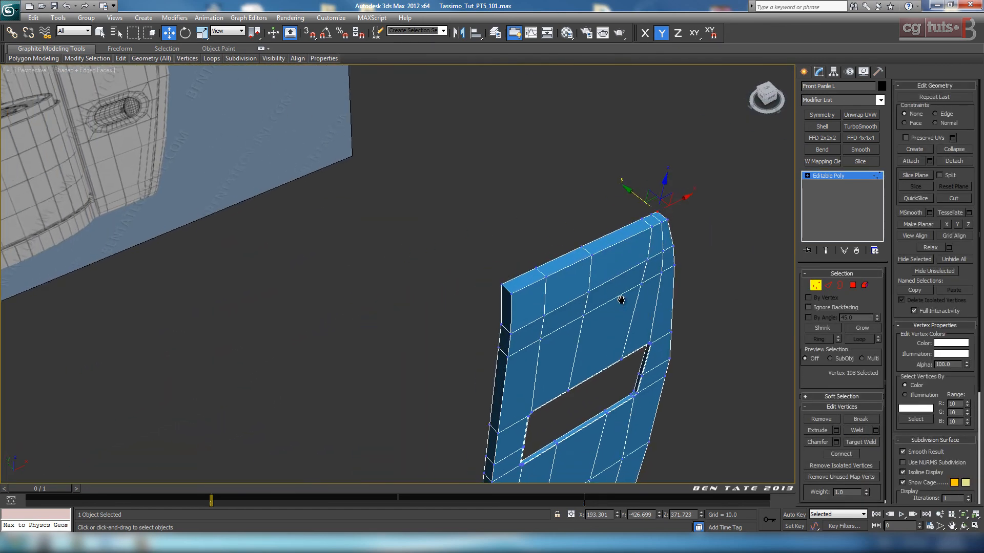
scroll(598, 271, up, 3)
drag(625, 288, 624, 287)
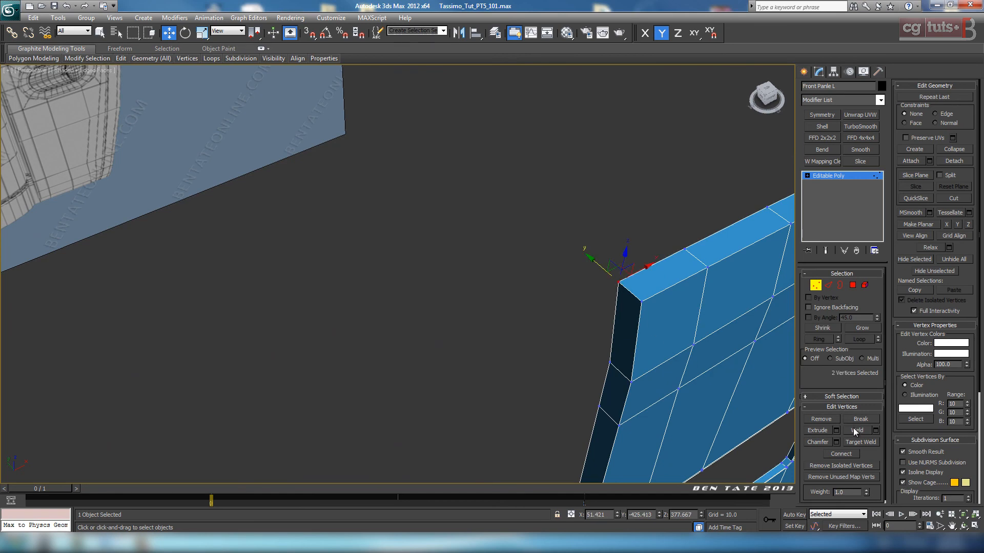
middle_drag(686, 371, 550, 285)
Examine the extended border around the panel's curved bottom end in the perspective and left views.
scroll(648, 365, down, 5)
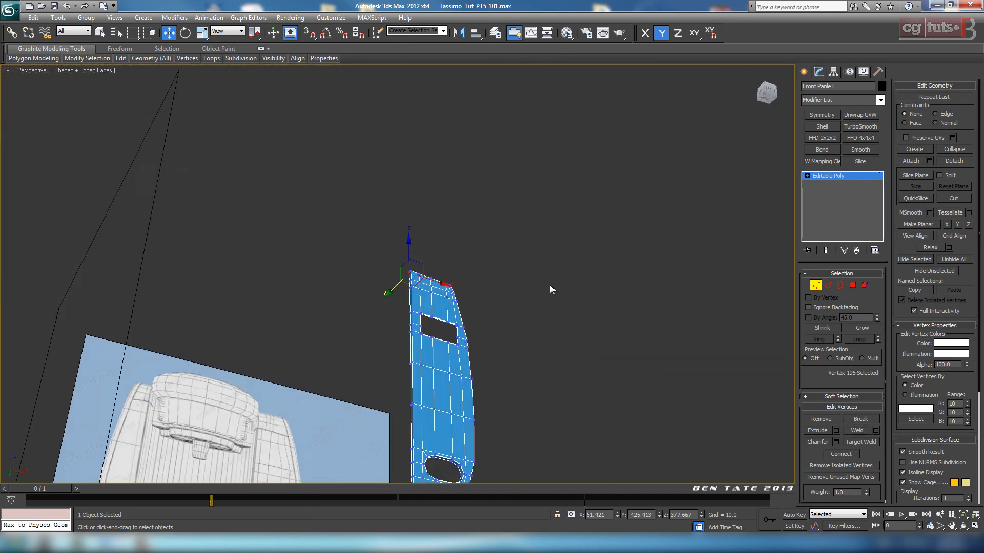
middle_drag(513, 336, 514, 270)
scroll(515, 271, up, 3)
alt+middle_drag(538, 342, 564, 258)
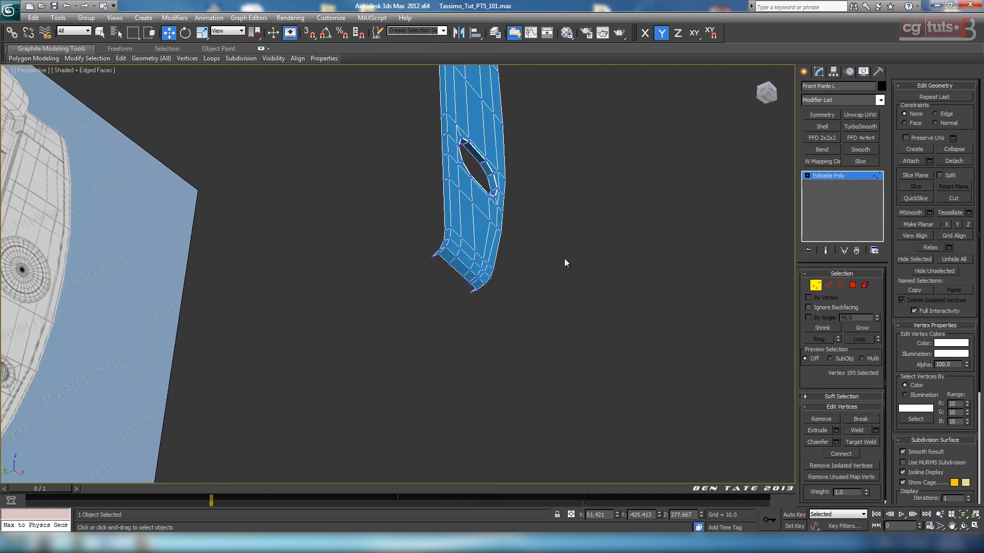
scroll(569, 279, up, 5)
scroll(571, 285, down, 5)
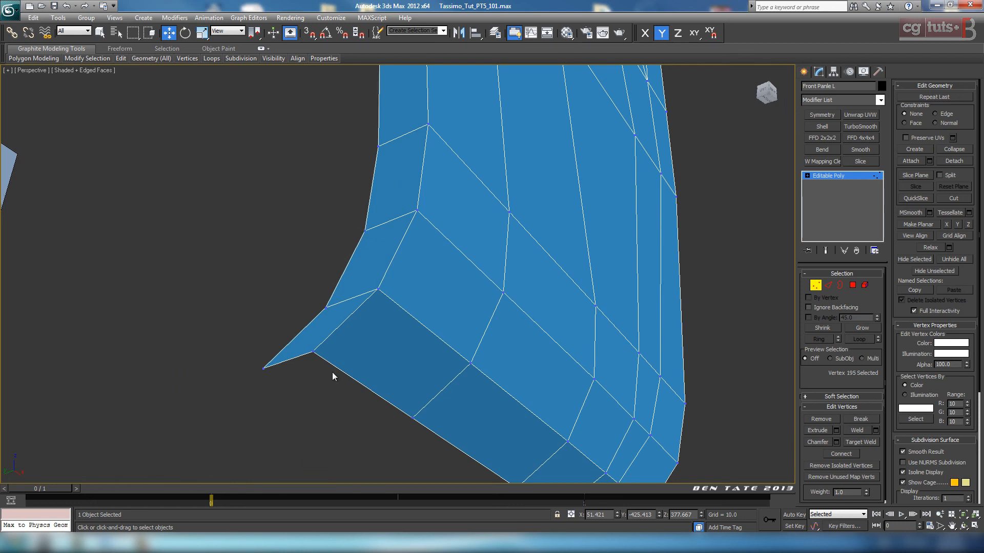
key(alt+w)
right_click(311, 345)
key(alt+w)
scroll(429, 371, down, 5)
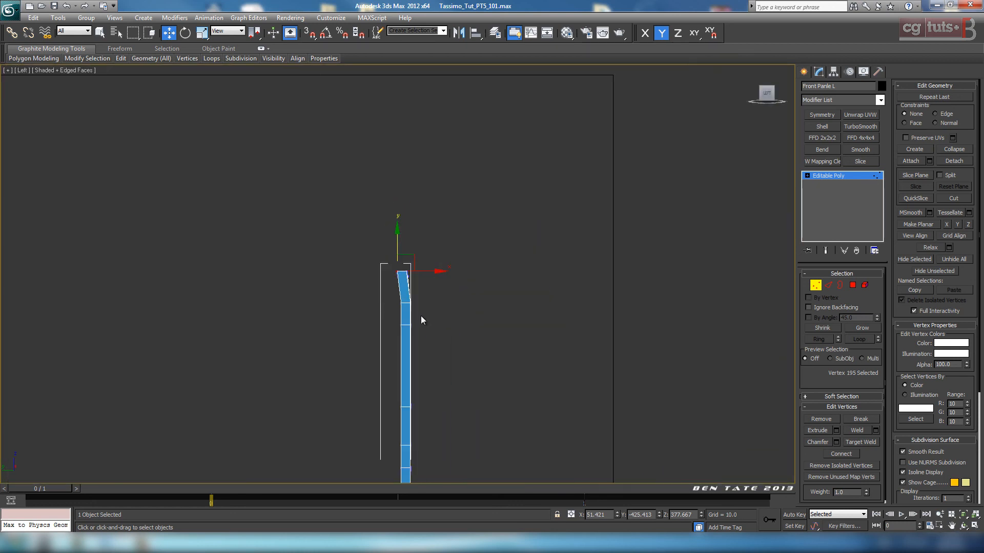
middle_drag(455, 339, 444, 110)
middle_drag(441, 355, 439, 124)
mouse_move(448, 372)
middle_down()
mouse_move(450, 209)
mouse_move(435, 240)
mouse_move(493, 290)
middle_up()
scroll(434, 245, up, 5)
Change the left viewport to the Right view in wireframe, framed on the panel's curved bottom end.
click(22, 72)
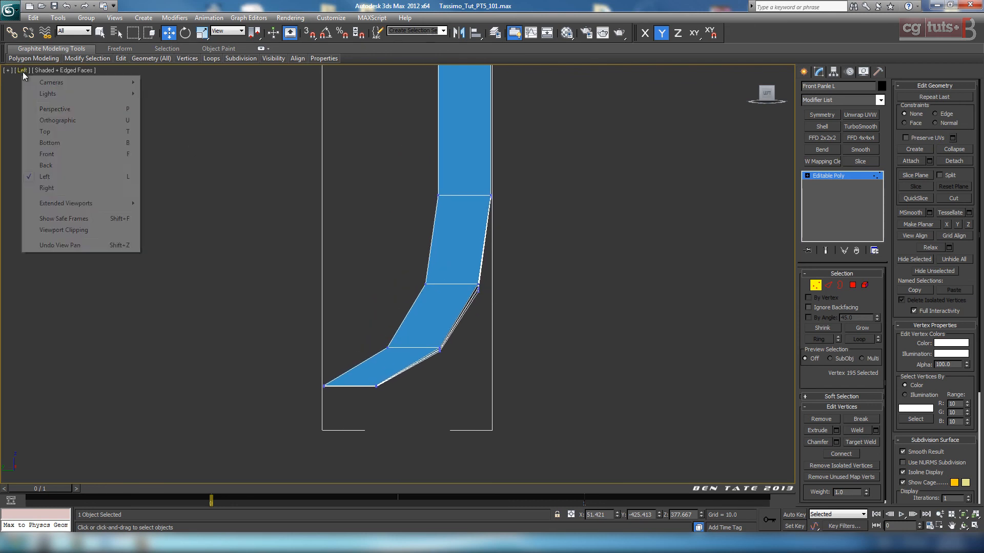
click(46, 188)
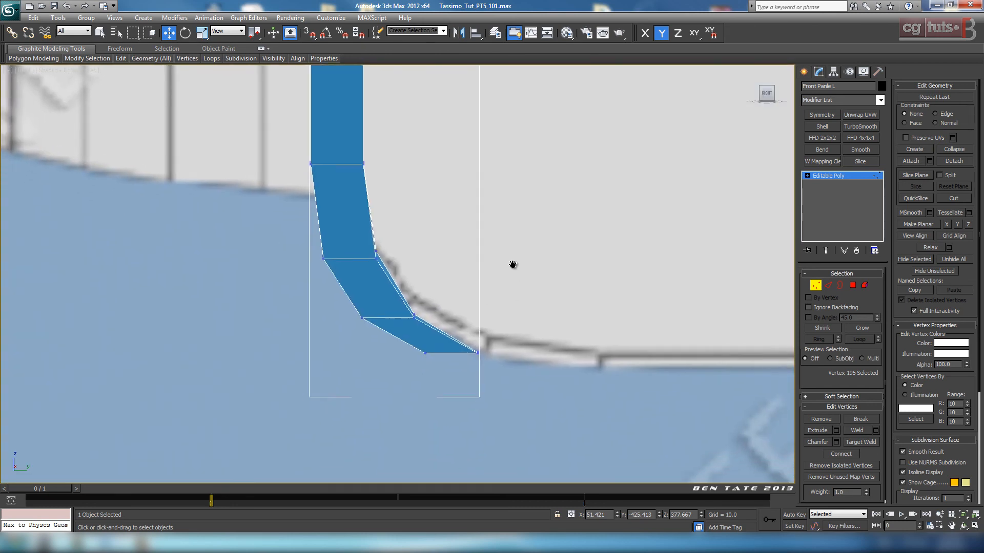
scroll(498, 275, up, 2)
key(F3)
mouse_move(505, 251)
middle_down()
mouse_move(537, 272)
mouse_move(533, 286)
middle_up()
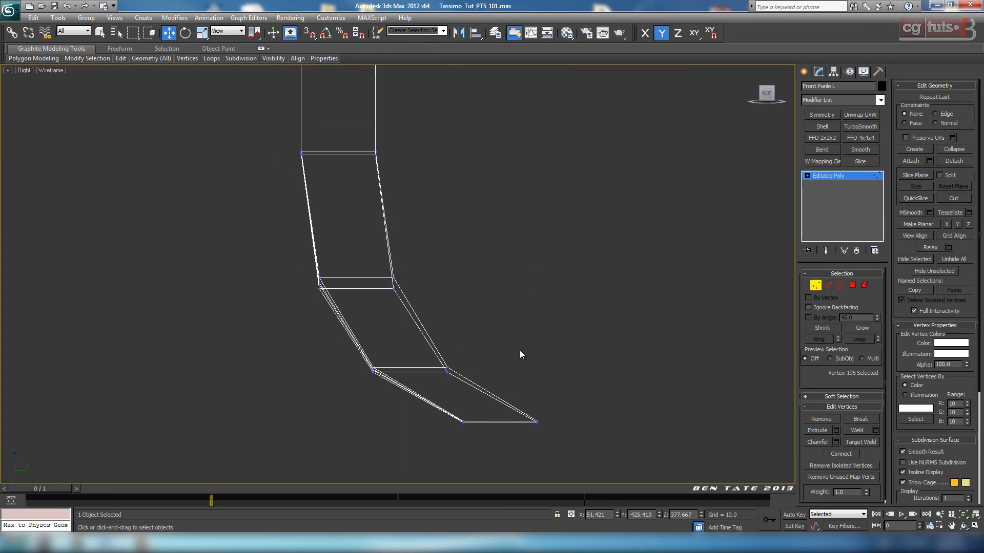
scroll(520, 354, up, 3)
middle_drag(494, 386, 558, 352)
middle_drag(512, 296, 508, 263)
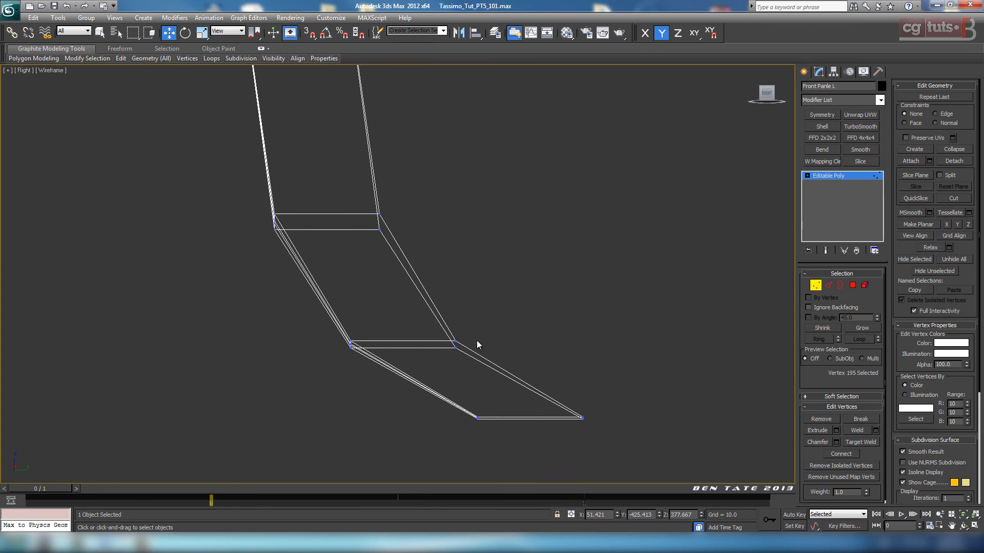
Constrain movement to XY and move the back-edge vertex pairs of the bottom curve's last two rows up and toward the panel front.
drag(555, 397, 603, 437)
click(453, 215)
middle_drag(481, 248, 508, 281)
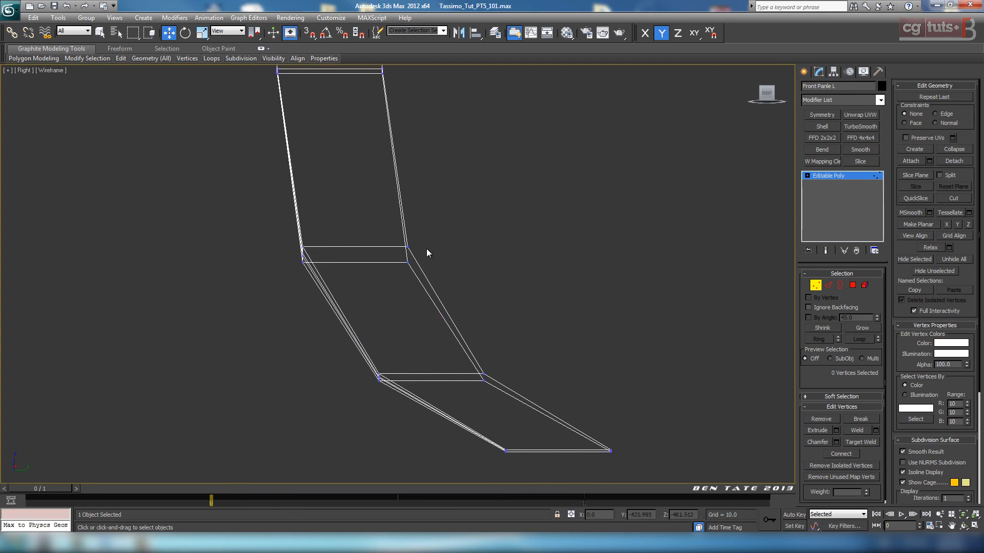
drag(517, 401, 518, 401)
key(F8)
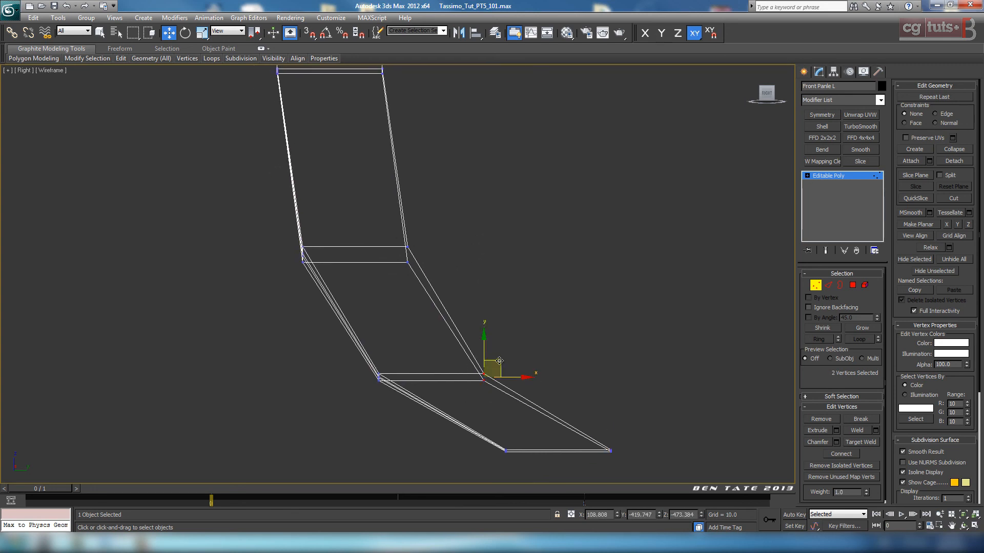
drag(499, 361, 451, 303)
drag(632, 462, 514, 340)
Examine the reshaped back edge of the panel's bottom corner from several angles in the perspective view.
key(alt+w)
right_click(610, 400)
key(alt+w)
alt+middle_drag(478, 354, 506, 369)
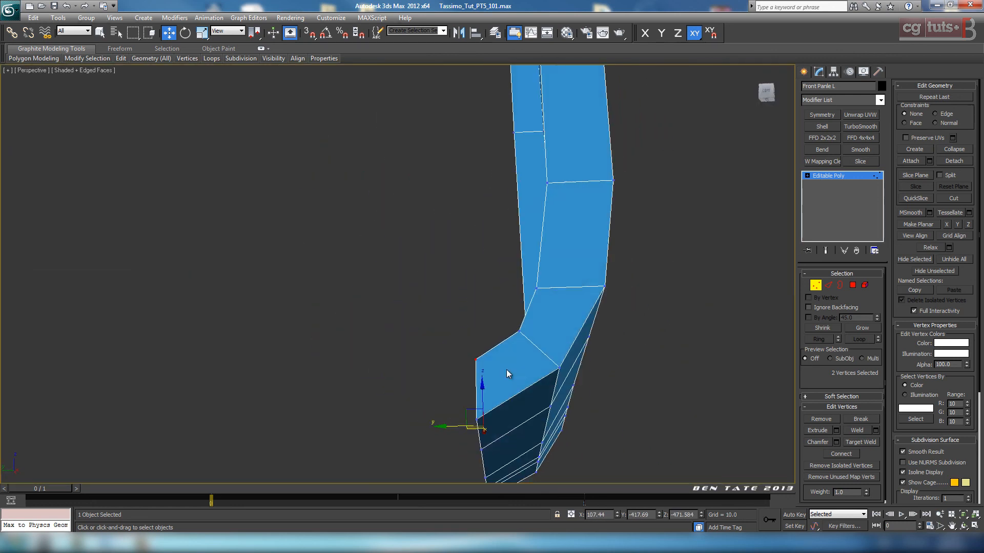
alt+middle_drag(548, 303, 404, 310)
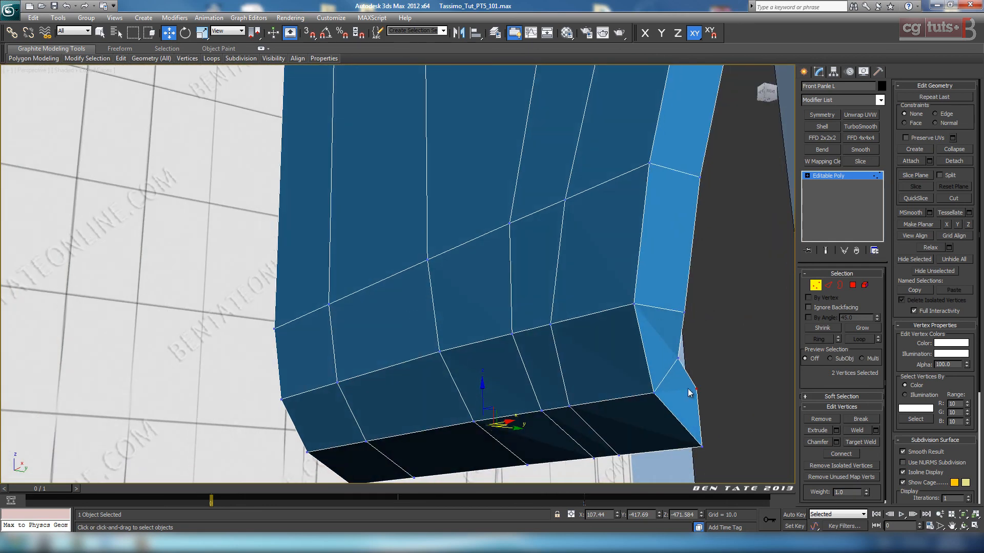
In the Right view, move the two inner vertices at the panel's lower bend up and slightly toward the front.
key(alt+w)
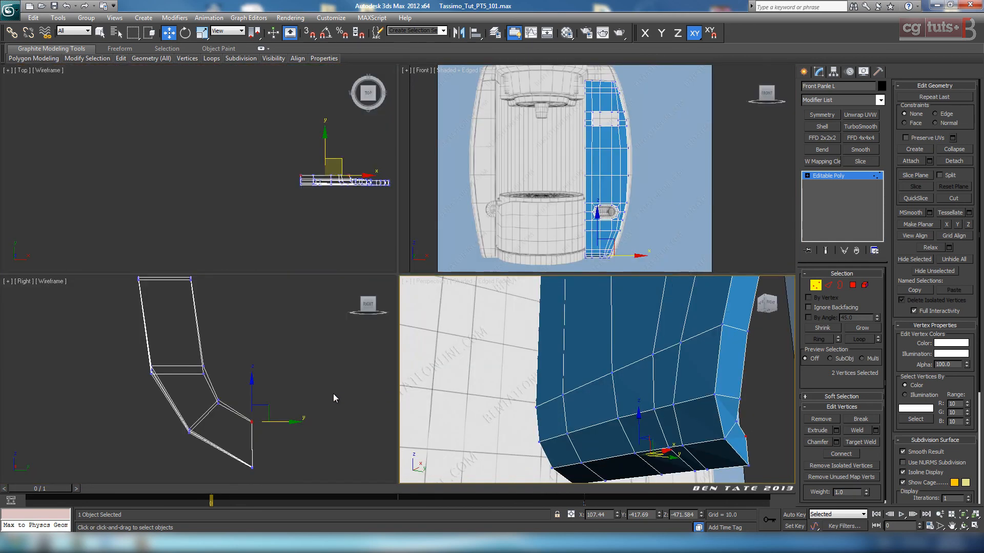
right_click(299, 358)
key(alt+w)
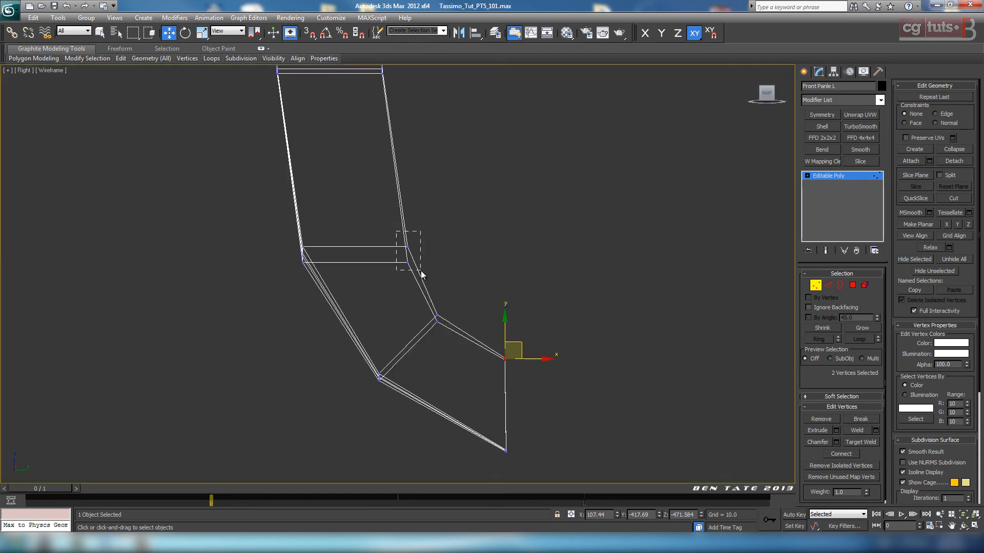
drag(421, 275, 421, 275)
drag(424, 241, 415, 208)
key(alt+w)
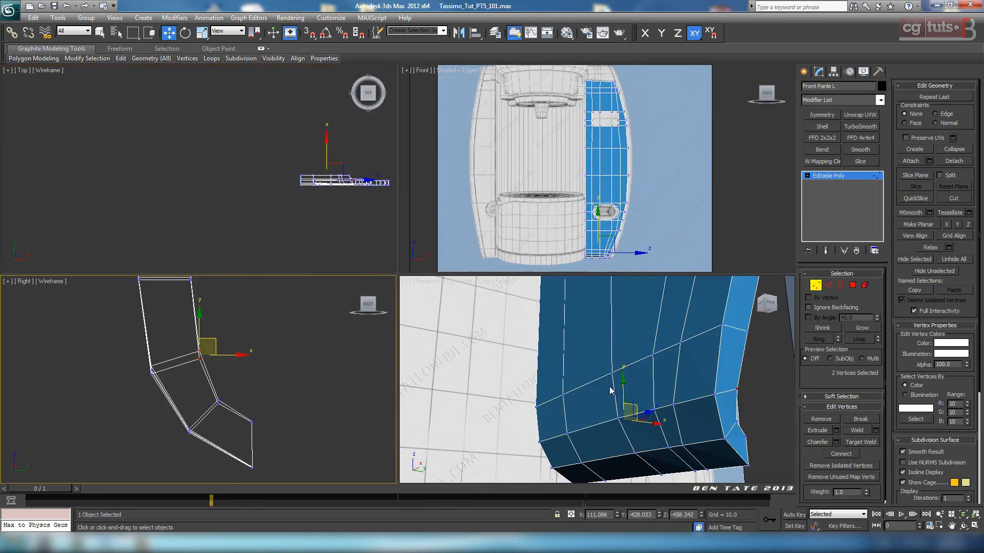
Select the two lowest inner vertices at the panel's slanted bottom corner and frame them in the Front view as wireframe.
right_click(610, 387)
key(alt+w)
middle_drag(644, 386, 463, 387)
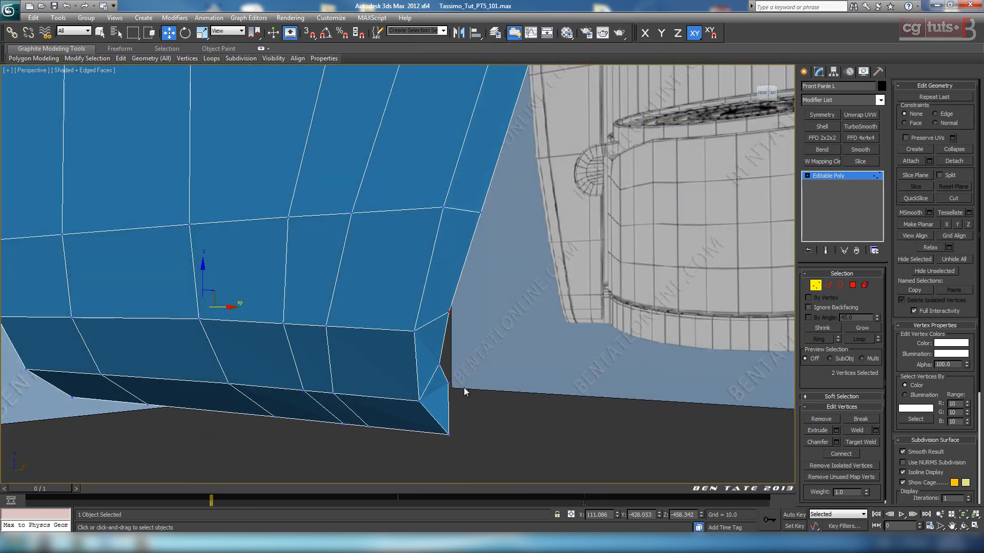
click(448, 381)
ctrl+click(438, 362)
key(alt+w)
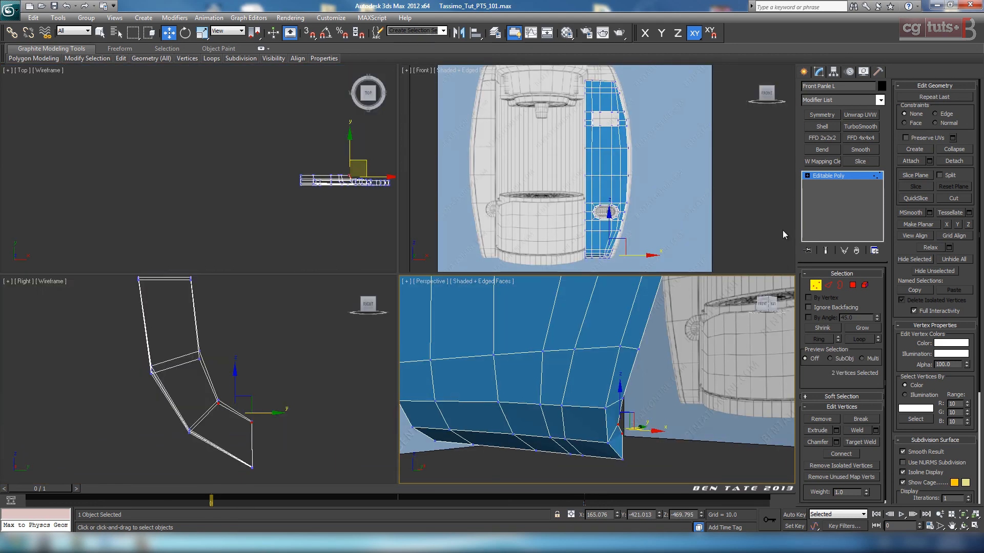
right_click(729, 169)
key(alt+w)
key(z)
middle_drag(532, 336, 525, 251)
scroll(524, 251, down, 2)
scroll(524, 251, down, 3)
key(F3)
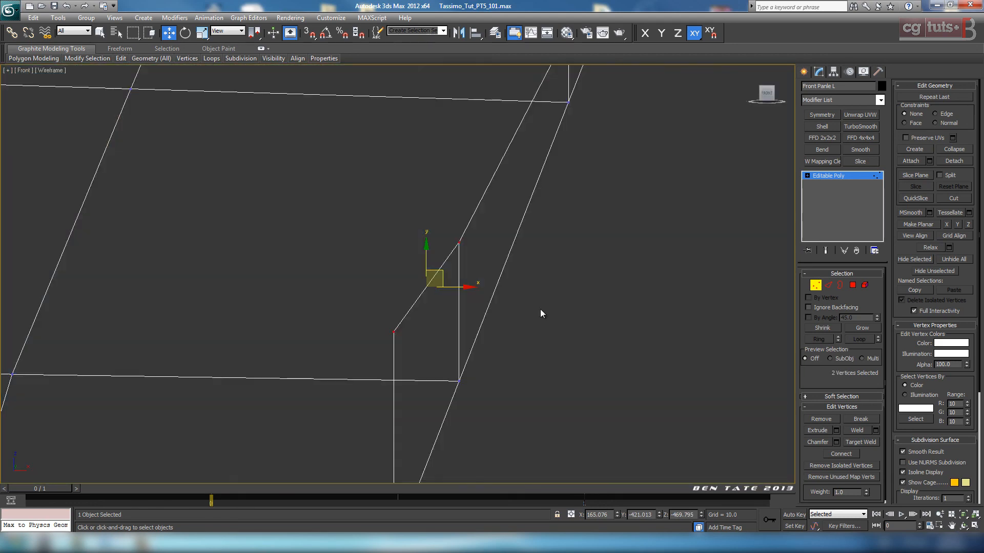
Move the three inner vertices near the bottom corner along X, one by one, onto the panel's slanted outer edge.
mouse_move(539, 308)
middle_down()
mouse_move(556, 265)
mouse_move(549, 336)
middle_up()
scroll(555, 266, down, 4)
scroll(537, 321, up, 1)
middle_drag(548, 275, 556, 246)
middle_drag(468, 329, 493, 312)
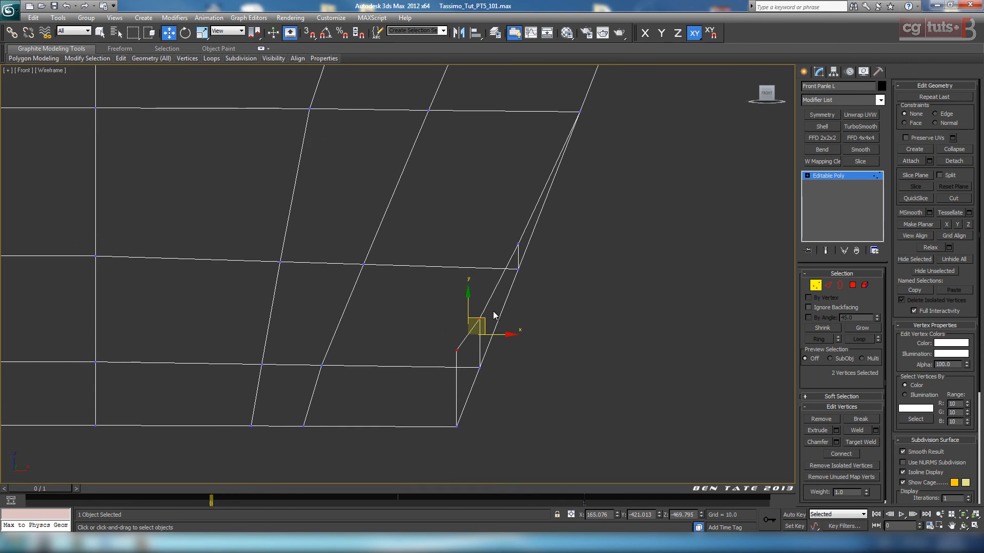
click(517, 244)
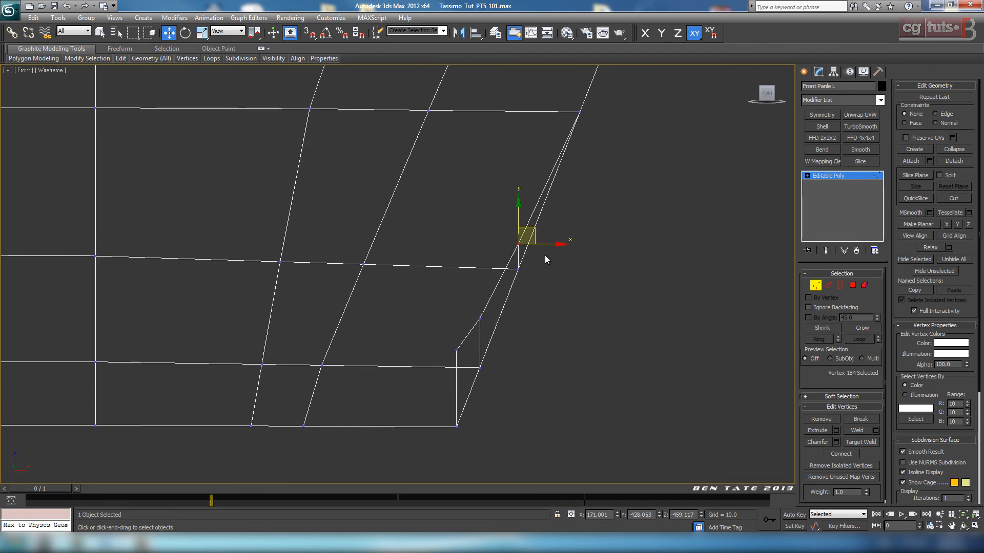
drag(547, 243, 558, 247)
click(479, 318)
ctrl+drag(447, 340, 509, 353)
click(476, 351)
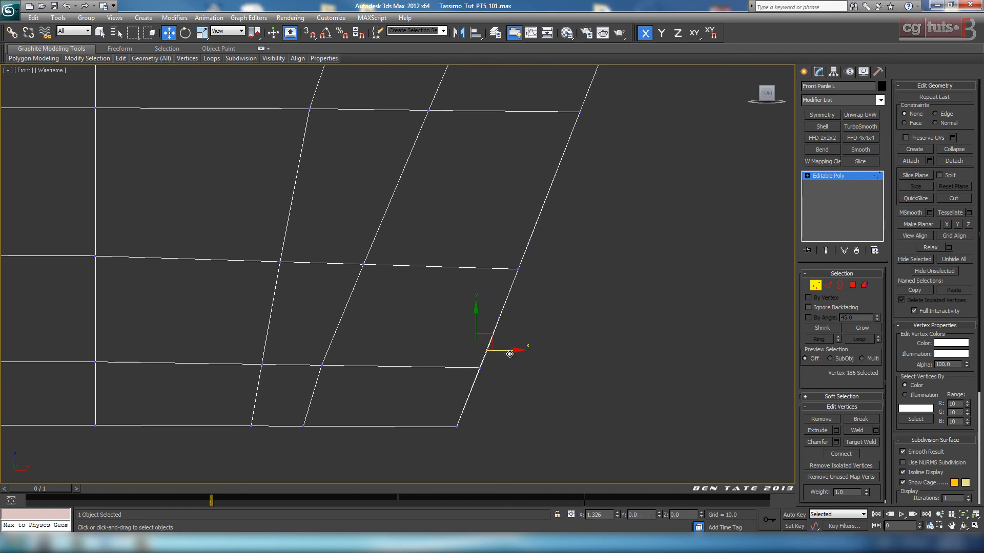
Examine the straight side of the panel in the Front view and the back of its lower lip in Perspective.
middle_drag(334, 340, 644, 310)
scroll(380, 379, up, 2)
middle_drag(379, 379, 744, 314)
scroll(488, 328, down, 4)
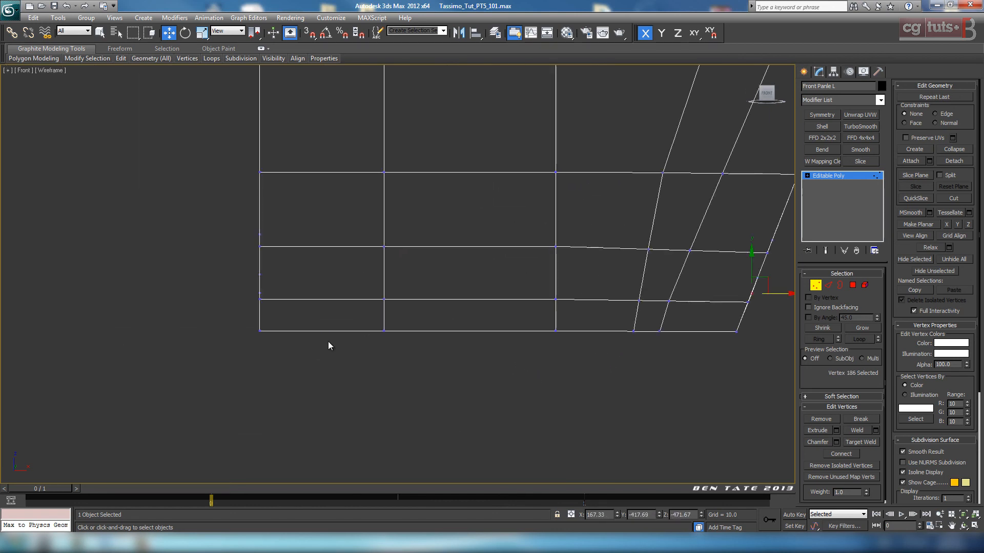
mouse_move(328, 341)
middle_down()
mouse_move(438, 339)
mouse_move(396, 339)
middle_up()
key(alt+w)
right_click(592, 422)
key(alt+w)
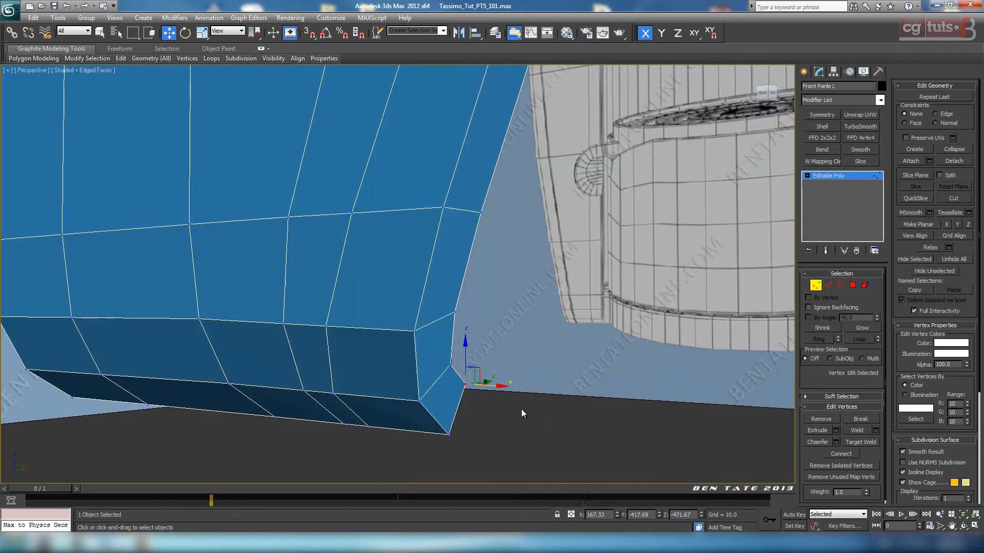
alt+middle_drag(523, 409, 419, 447)
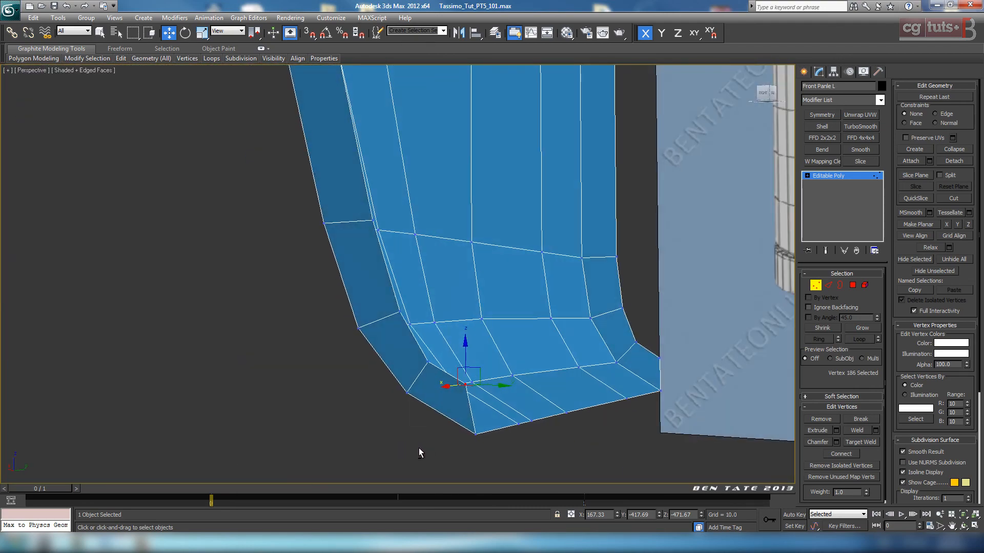
mouse_move(578, 414)
alt+middle_down()
mouse_move(292, 347)
mouse_move(415, 362)
mouse_move(588, 414)
alt+middle_up()
middle_drag(753, 430, 622, 415)
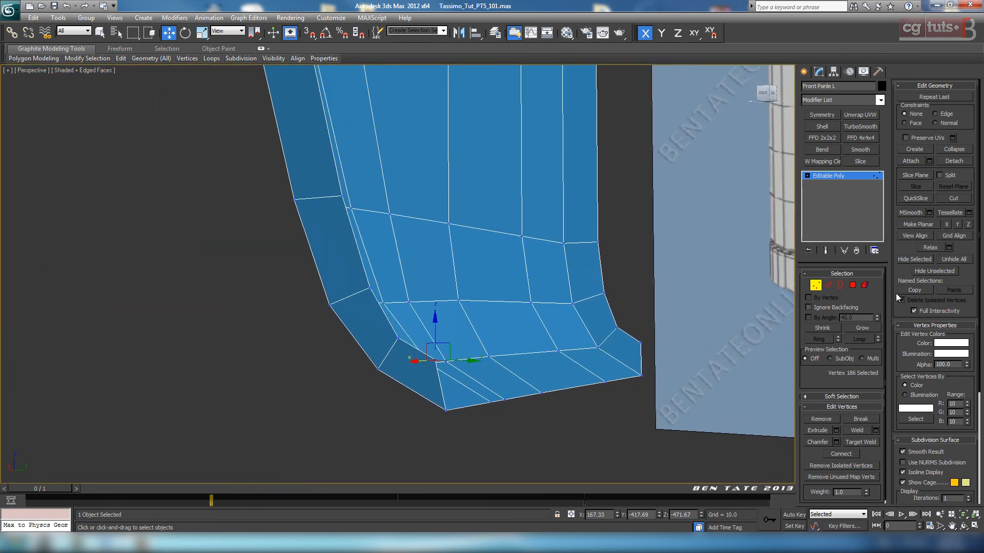
Select the back bottom edge loop without its side edges and extrude a copy up along Z to the inner lip.
click(827, 285)
click(515, 398)
click(858, 339)
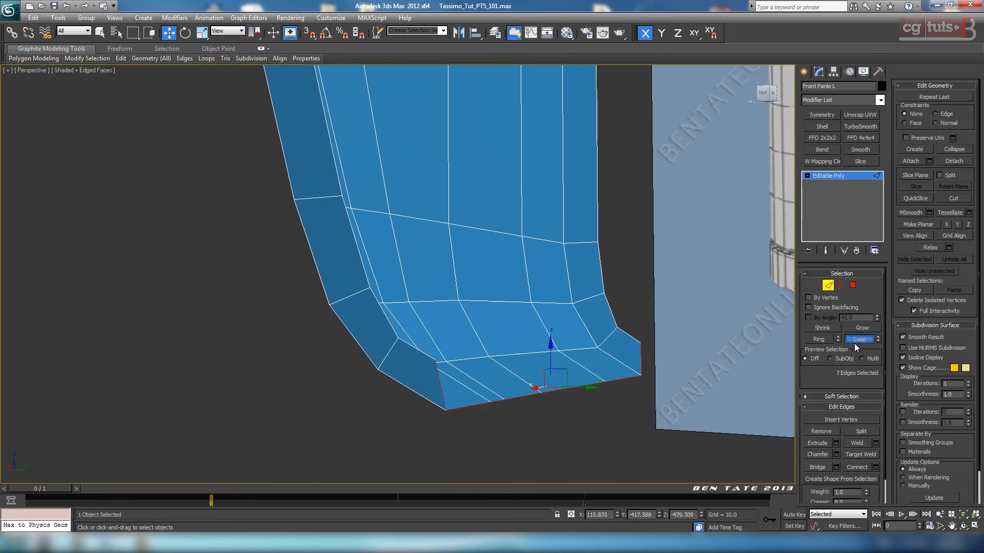
alt+drag(475, 379, 401, 383)
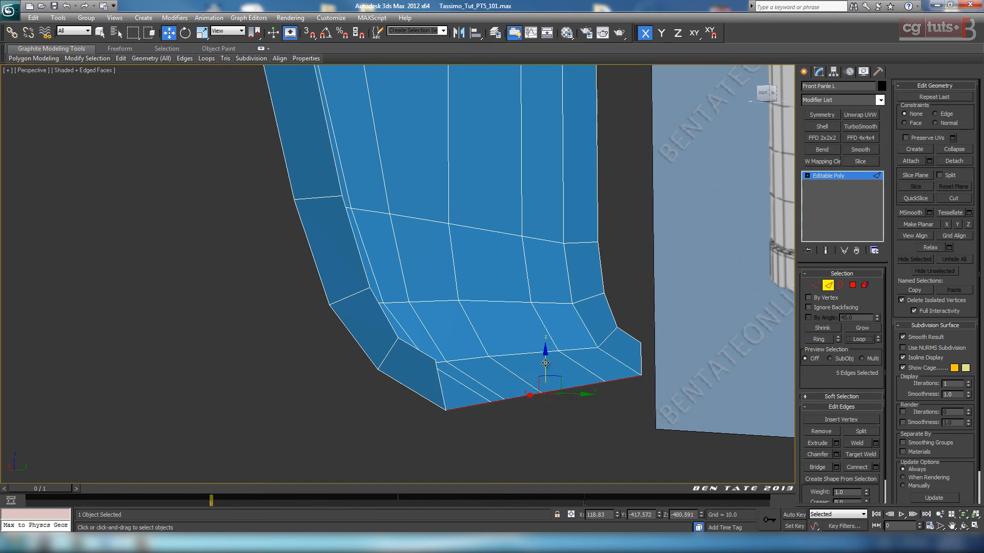
shift+drag(545, 362, 540, 322)
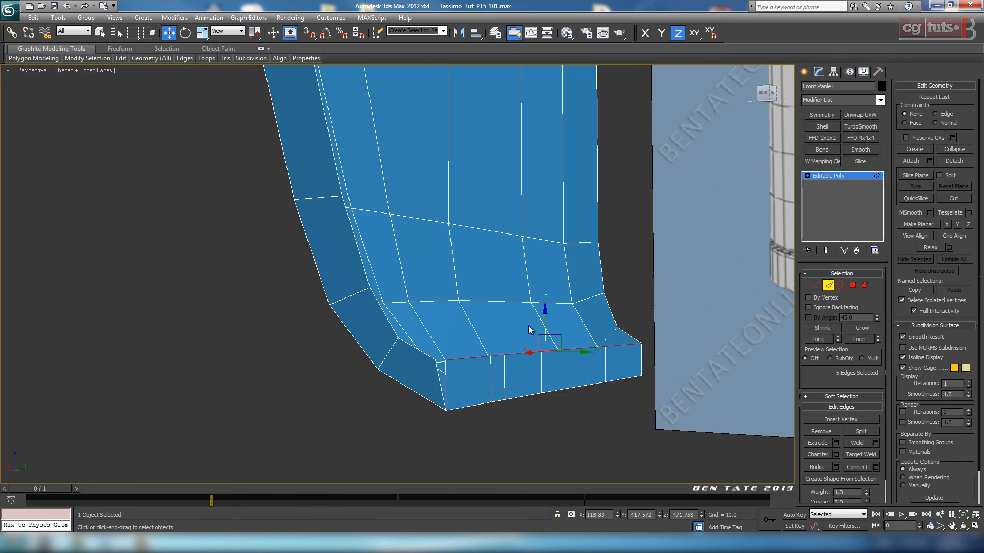
In the Right view, move the extruded edges to line up with the end of the panel's inner lip.
alt+middle_drag(395, 412, 401, 406)
alt+middle_drag(470, 429, 487, 412)
key(alt+w)
key(alt+w)
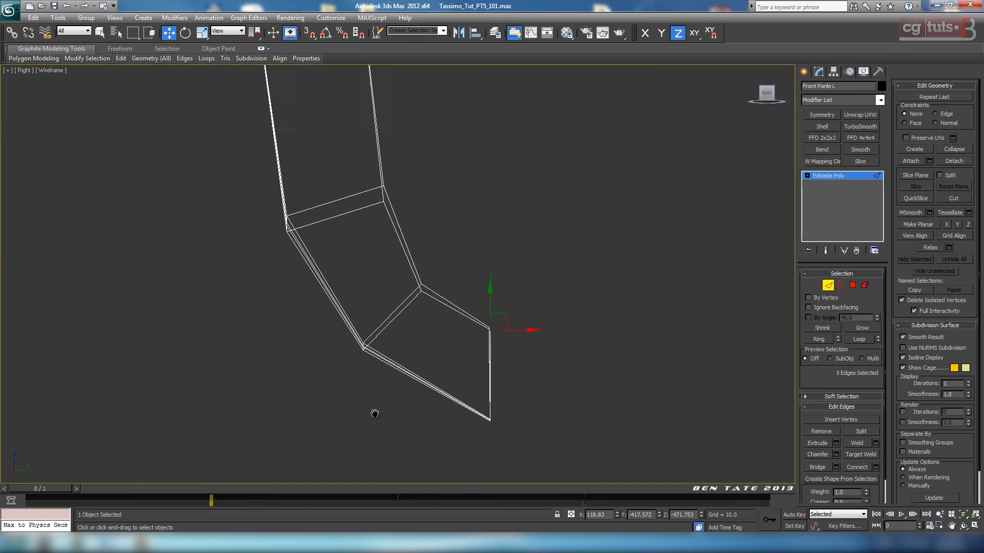
scroll(488, 387, up, 6)
scroll(607, 333, up, 3)
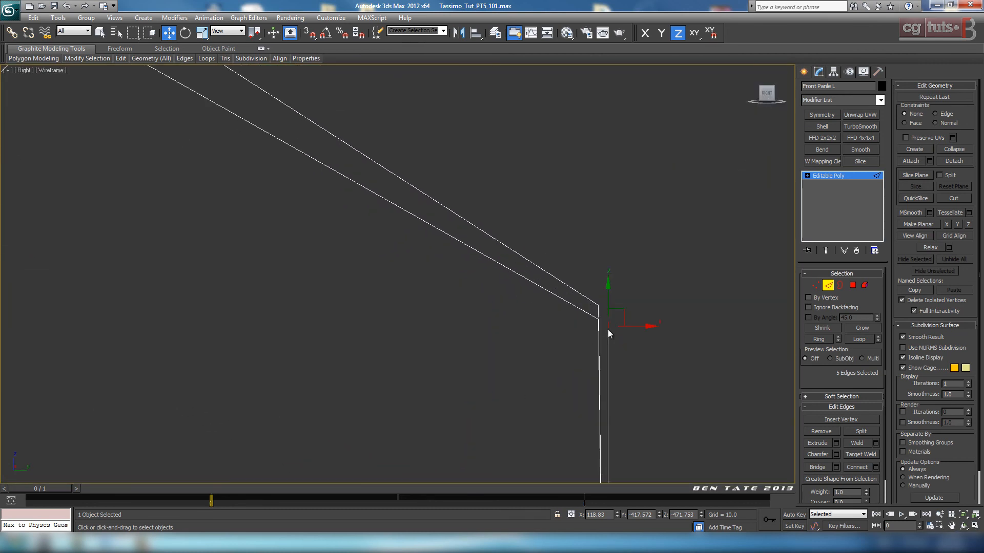
drag(615, 312, 605, 290)
Target-weld the new strip's end vertex to the neighbouring inner corner vertex on the panel's slanted side.
key(alt+w)
right_click(669, 420)
key(alt+w)
alt+middle_drag(669, 420, 563, 371)
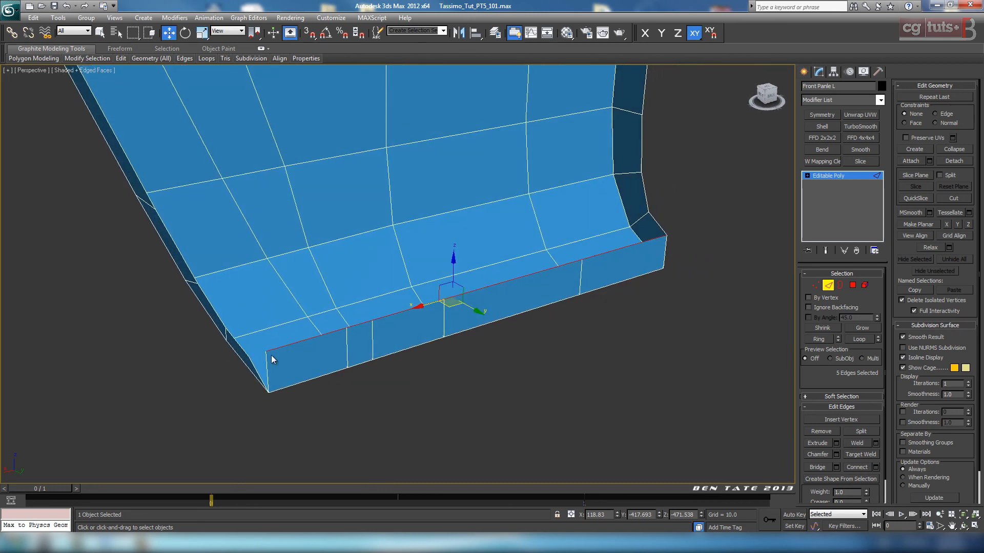
alt+middle_drag(272, 355, 371, 336)
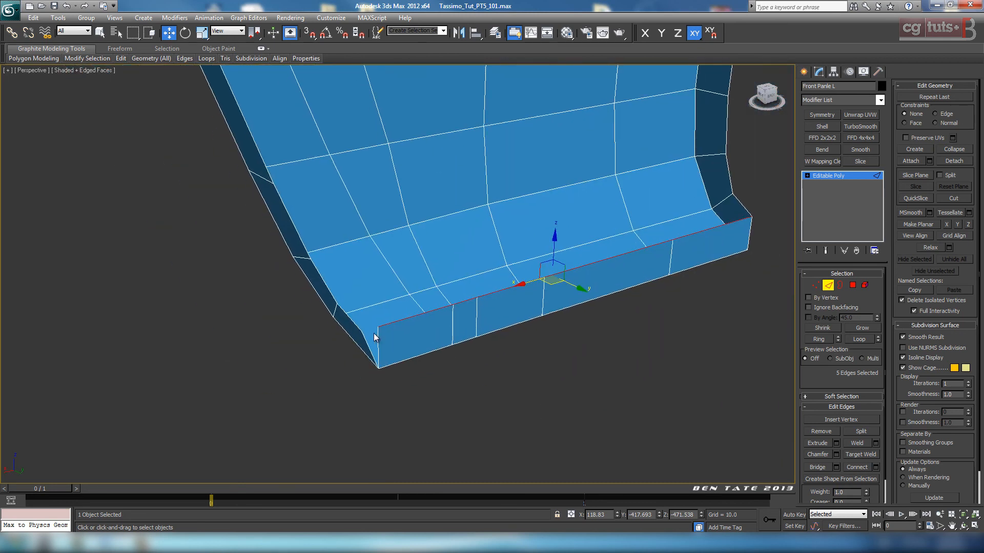
click(816, 285)
click(858, 443)
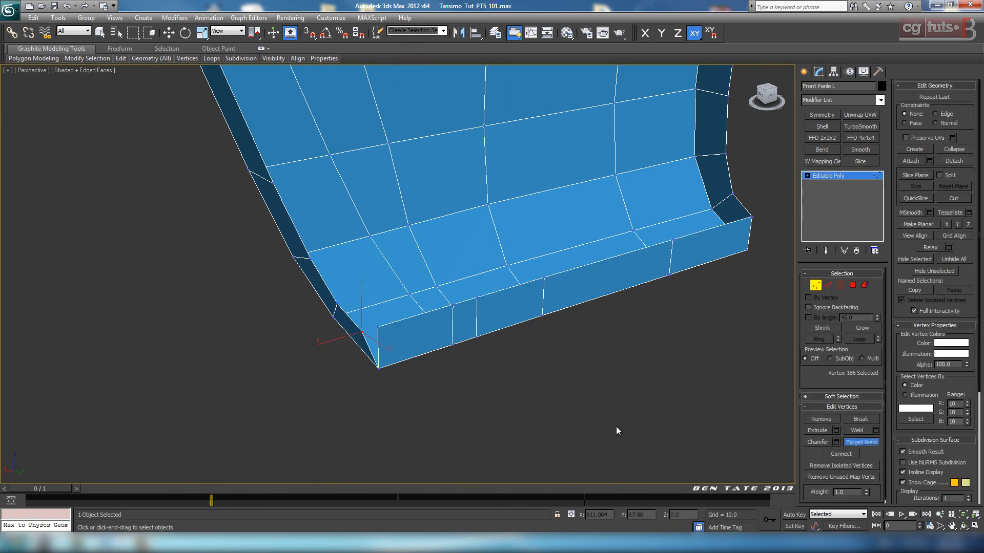
click(379, 328)
click(362, 333)
Weld the two overlapping vertices at the opposite end of the new strip, on the panel's straight side.
middle_drag(567, 362, 506, 380)
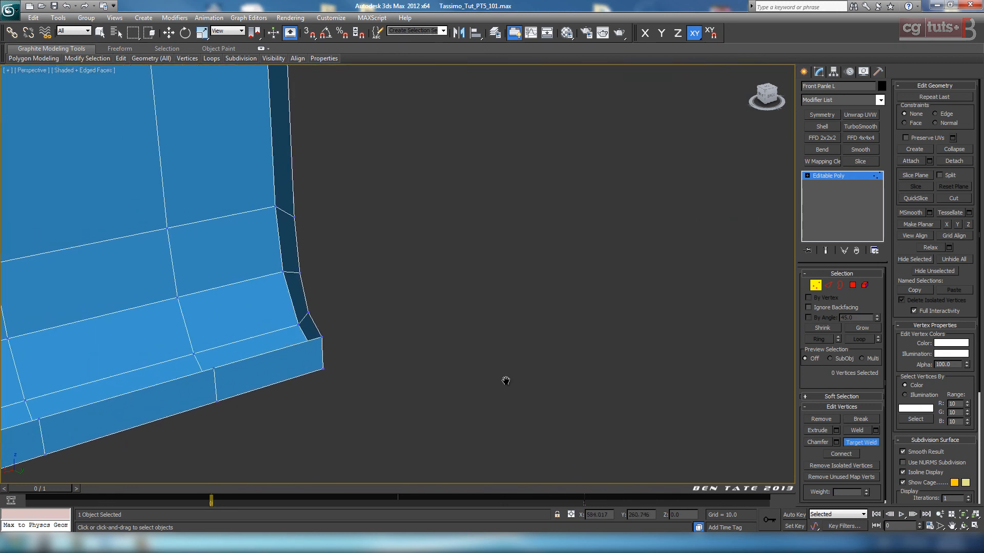
click(850, 443)
drag(318, 331, 329, 345)
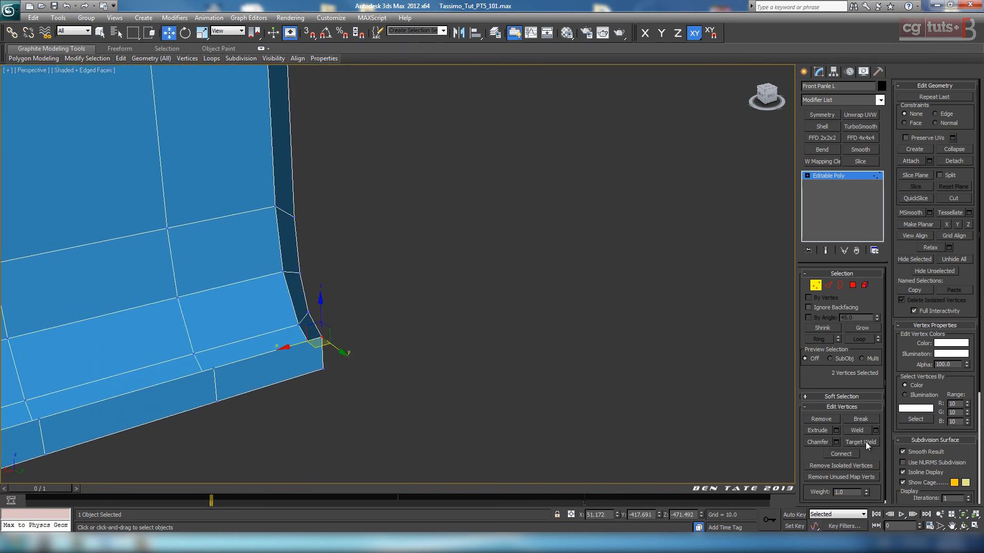
middle_drag(592, 391, 597, 411)
scroll(599, 409, down, 5)
alt+middle_drag(532, 390, 589, 370)
scroll(589, 370, up, 5)
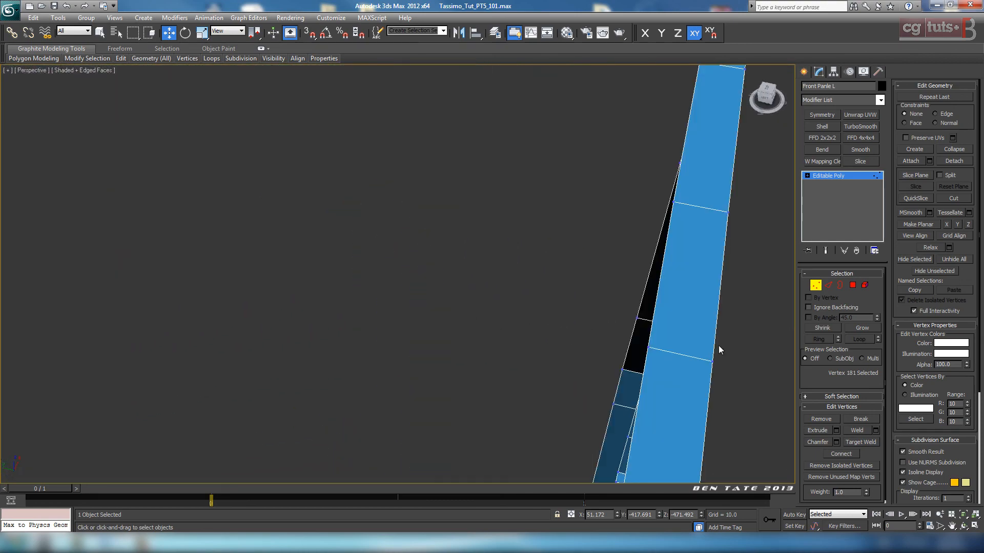
Select the top edge of the panel's straight-side column and expand it to an edge ring.
click(823, 286)
scroll(650, 324, down, 5)
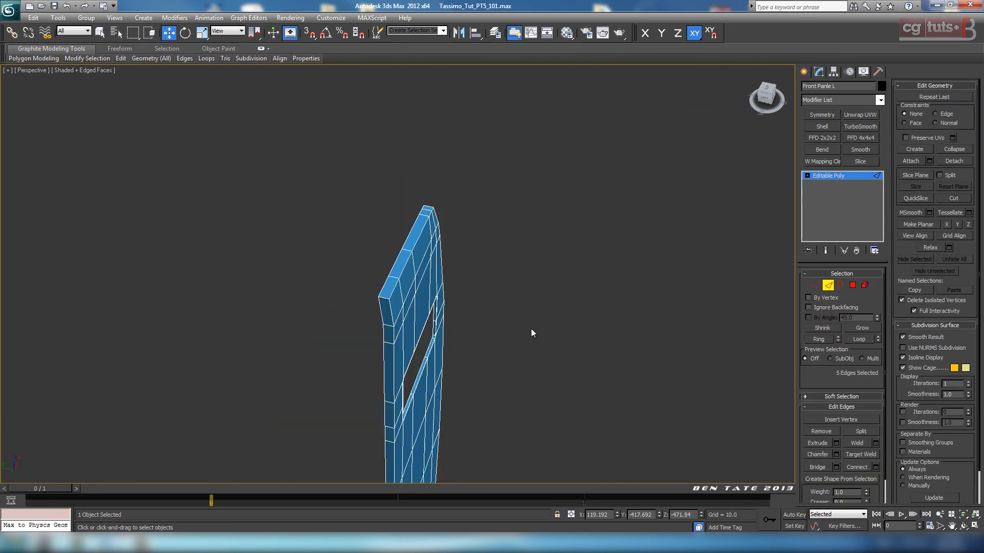
alt+middle_drag(530, 328, 463, 328)
click(394, 283)
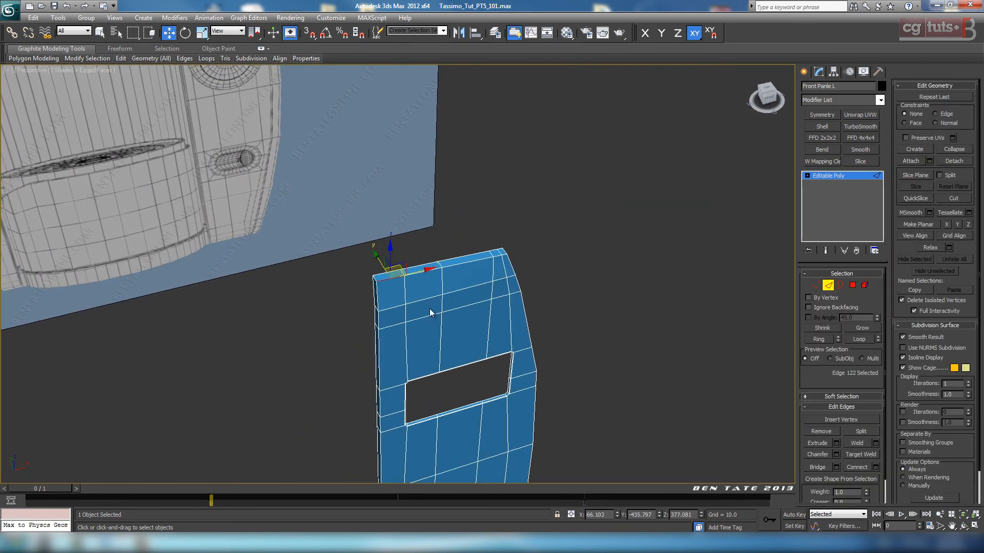
scroll(429, 309, up, 5)
scroll(500, 338, down, 2)
click(824, 341)
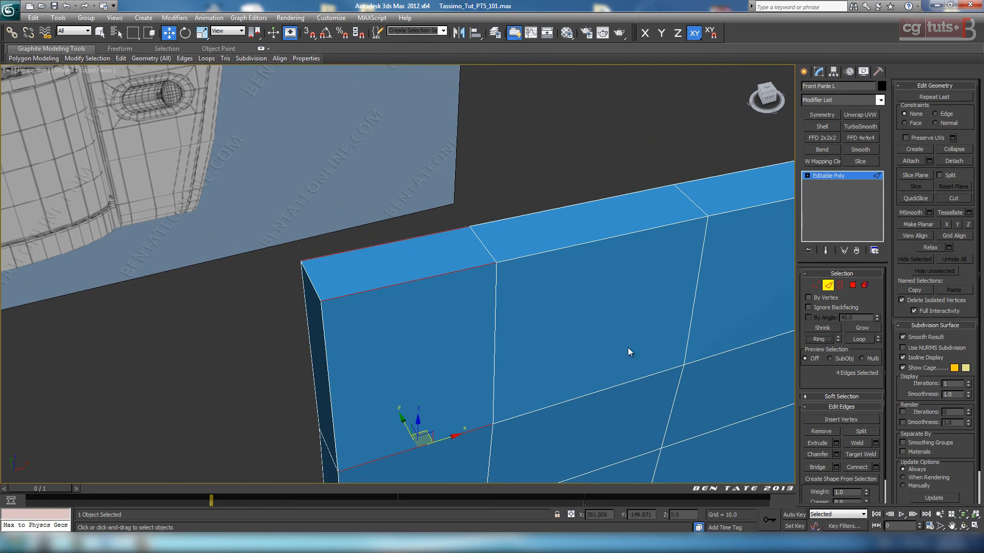
Add the horizontal edges between the panel's straight side and the rectangular cutout to the ring selection.
scroll(615, 346, down, 6)
middle_drag(573, 349, 559, 256)
scroll(419, 262, up, 8)
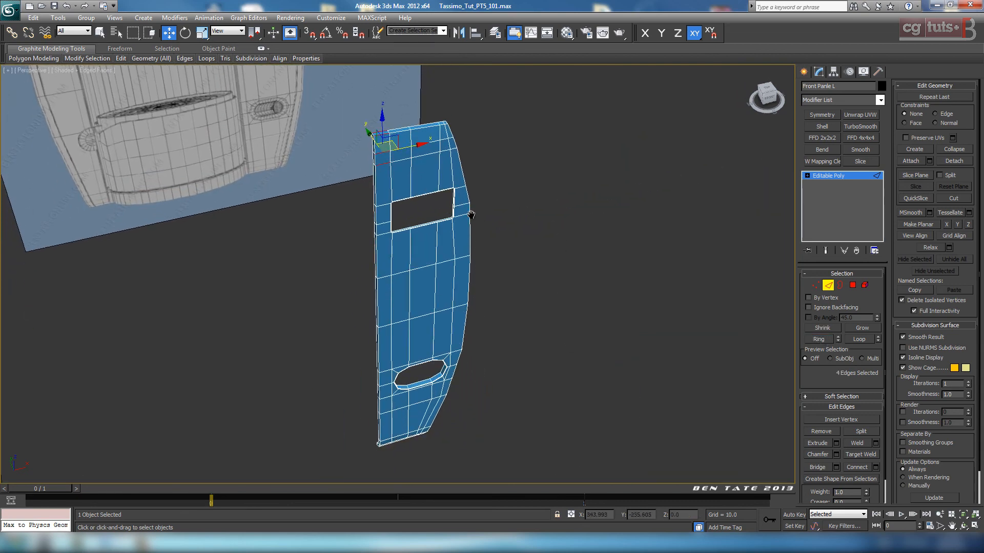
middle_drag(424, 213, 449, 270)
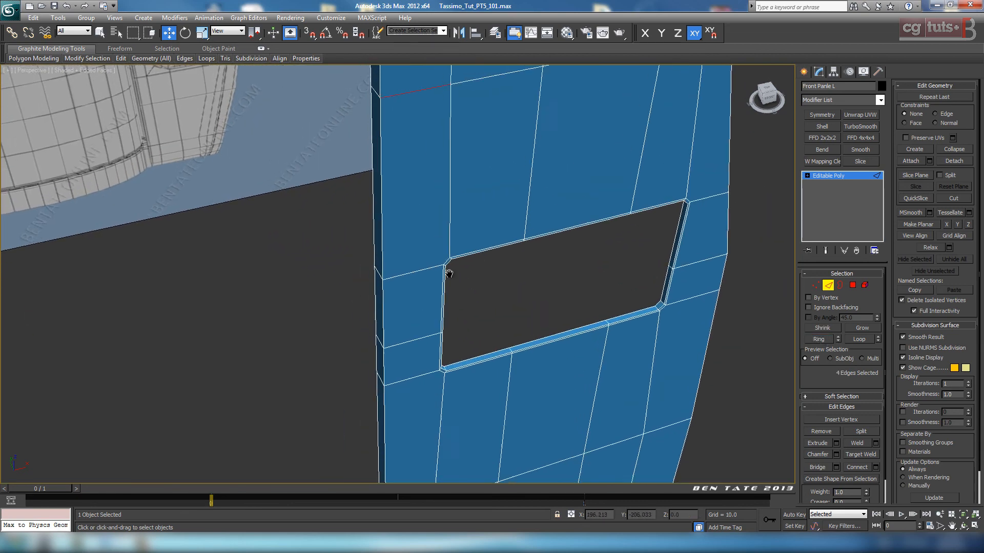
scroll(463, 249, up, 4)
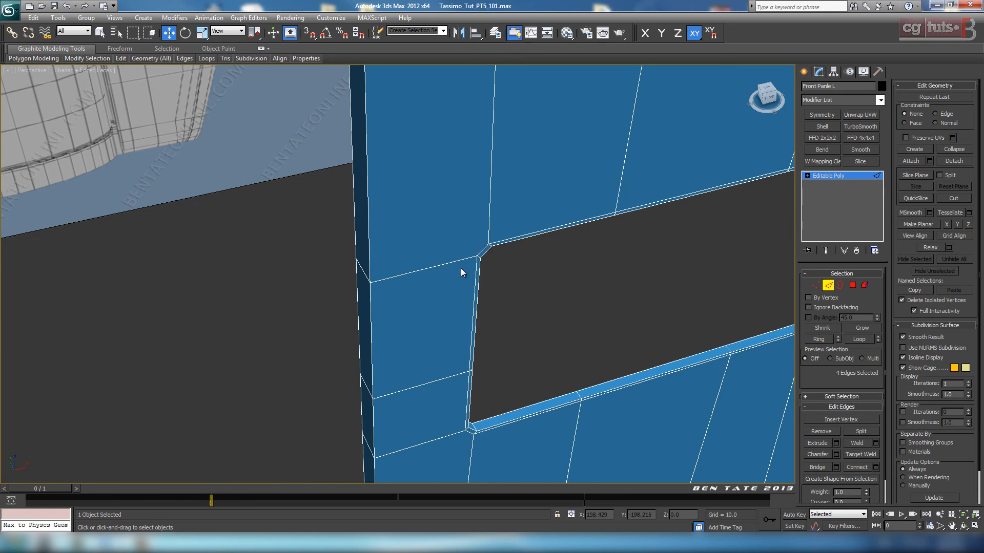
ctrl+click(447, 264)
middle_drag(549, 440, 468, 355)
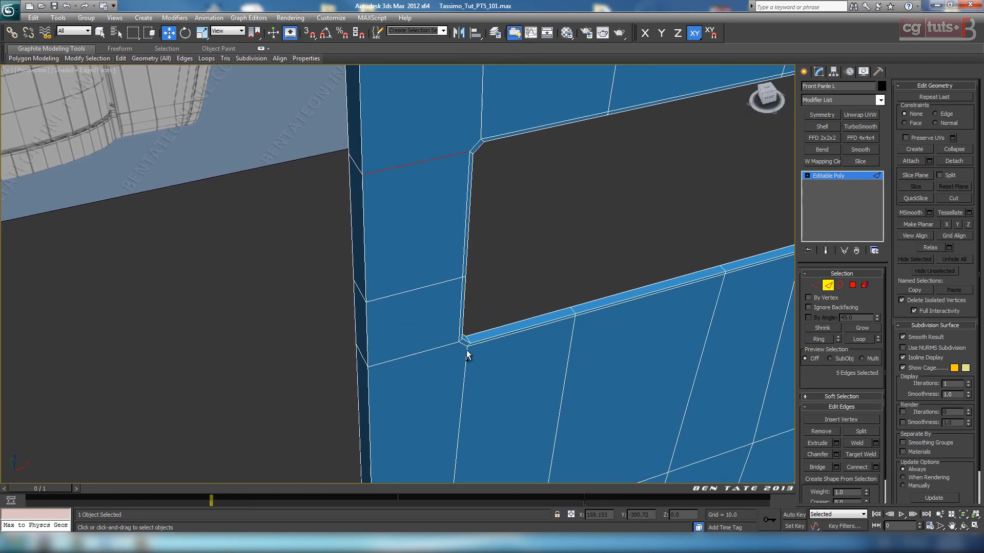
ctrl+click(444, 348)
scroll(483, 370, down, 3)
click(828, 340)
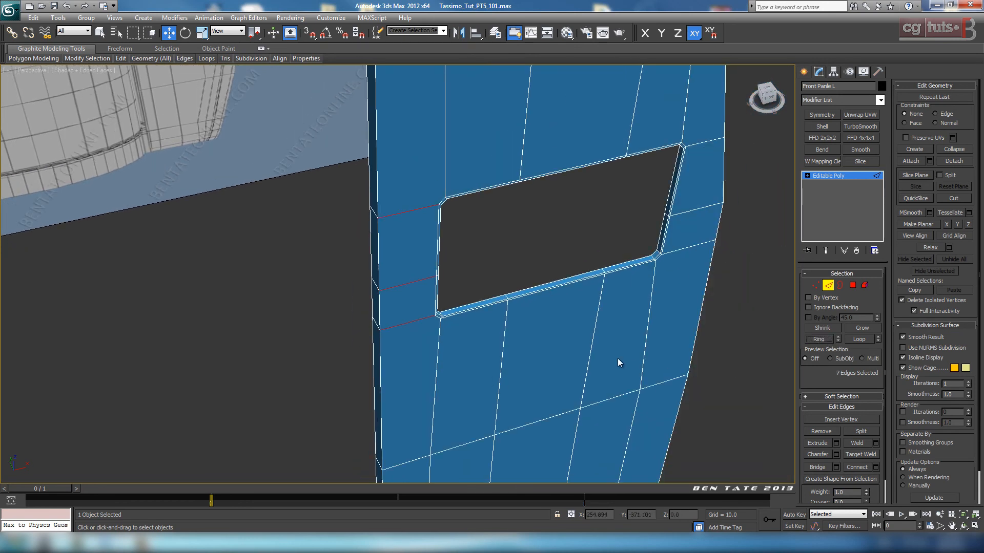
Add the side-column edge below the rectangular cutout and expand the selection to its full edge ring.
middle_drag(618, 359, 631, 217)
middle_drag(642, 127, 643, 108)
ctrl+click(429, 316)
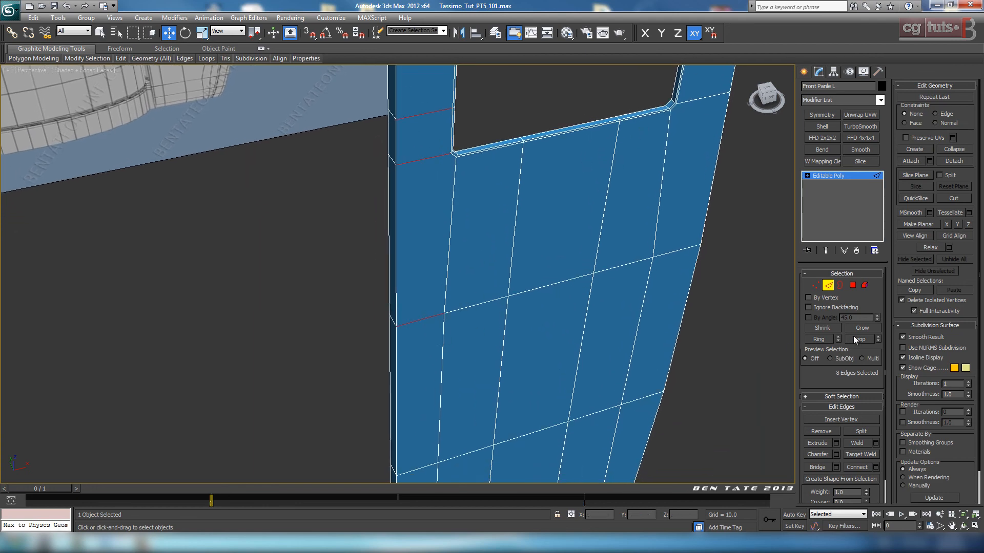
click(819, 339)
Connect the selected edge ring with one segment at slide -90, placing a support loop near the panel's straight side.
scroll(597, 364, down, 5)
alt+middle_drag(583, 378, 571, 318)
middle_drag(571, 318, 551, 351)
alt+middle_drag(538, 246, 546, 378)
scroll(544, 371, up, 5)
alt+middle_drag(523, 279, 521, 333)
middle_drag(521, 333, 522, 310)
scroll(522, 311, up, 5)
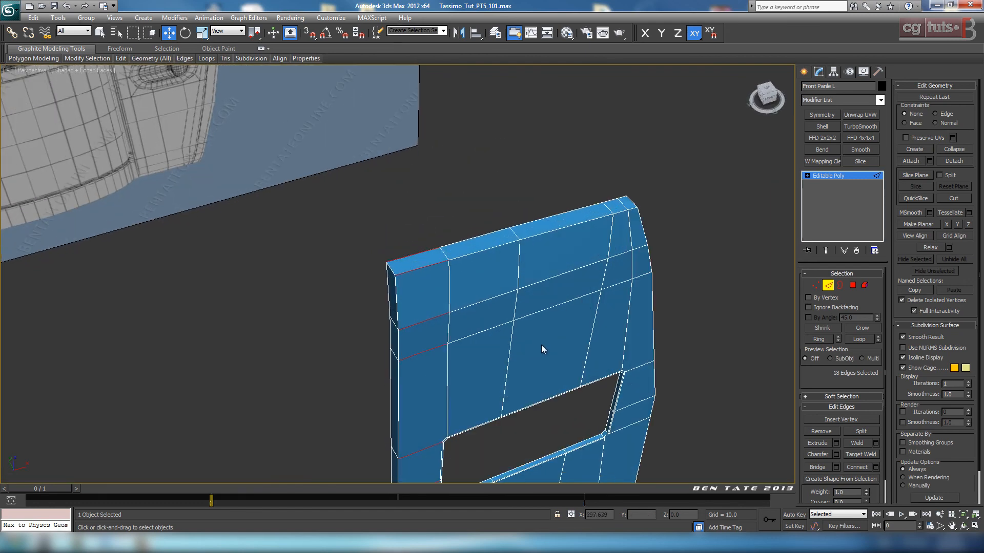
click(875, 467)
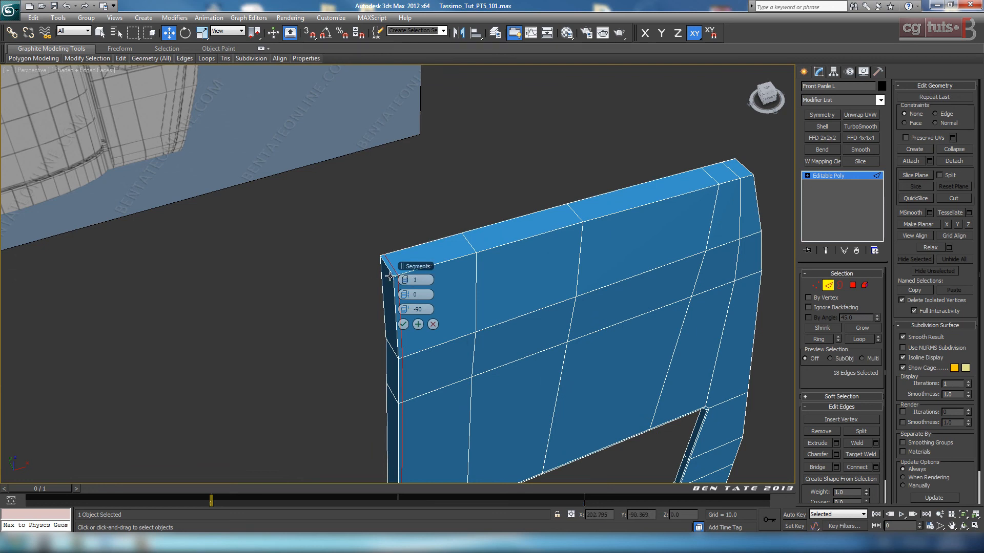
alt+middle_drag(536, 310, 505, 329)
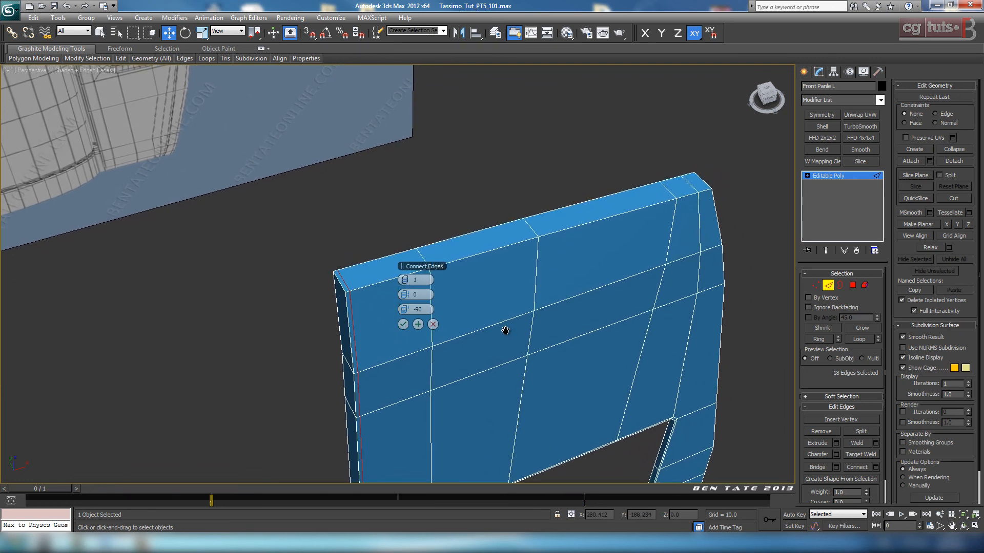
click(406, 325)
Select the top, cutout-side and lower edges of the panel's curved-side column and expand them to an edge ring.
middle_drag(572, 338, 457, 331)
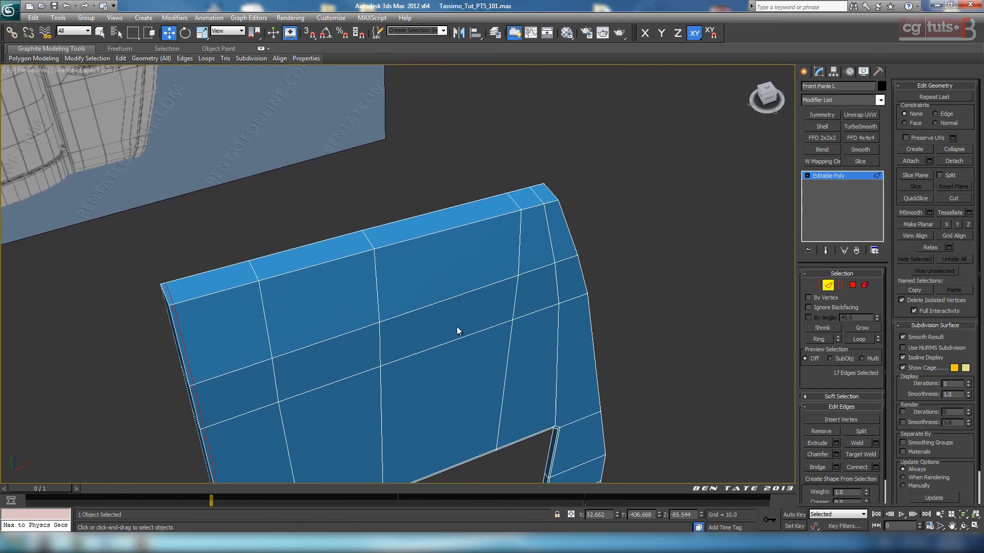
click(552, 202)
middle_drag(615, 328, 594, 181)
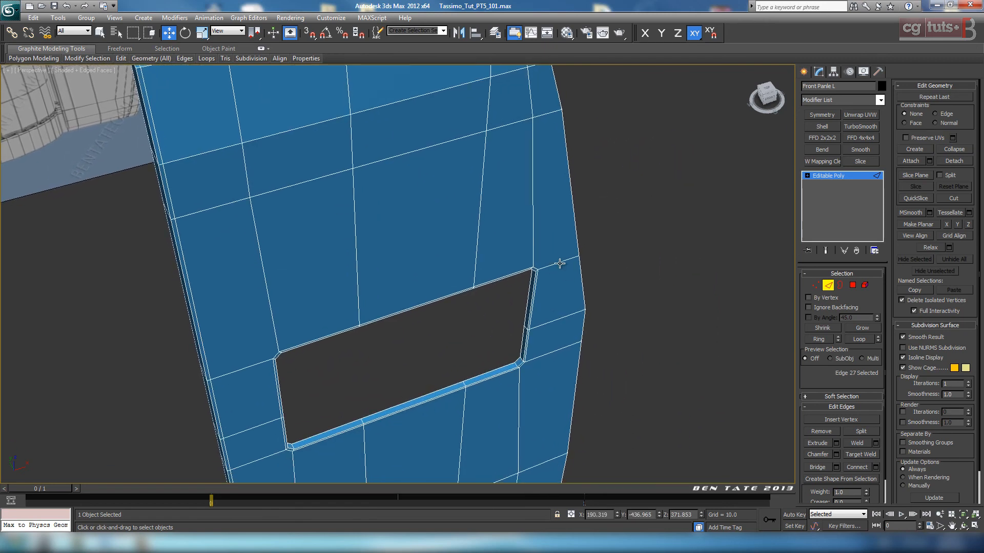
ctrl+click(559, 263)
ctrl+click(559, 349)
ctrl+click(555, 459)
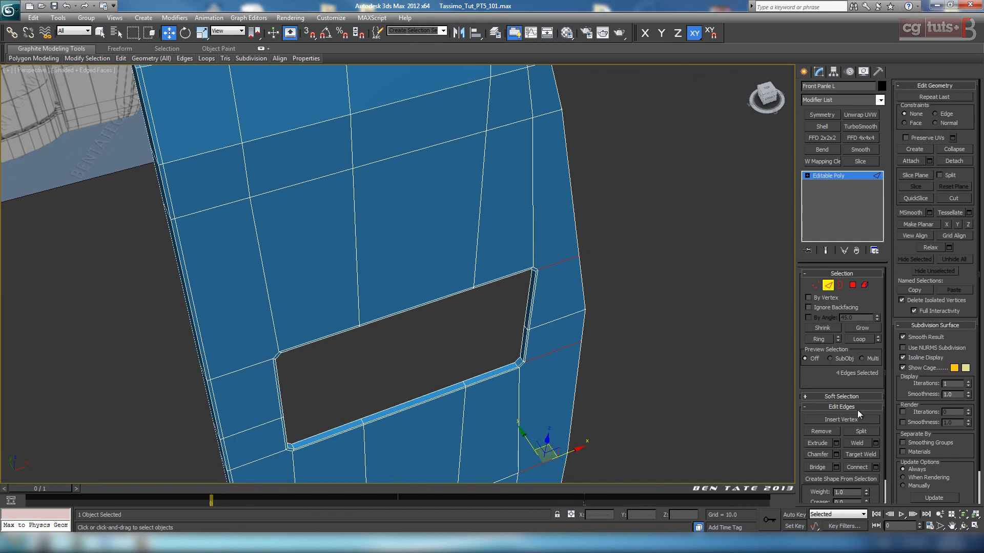
click(818, 338)
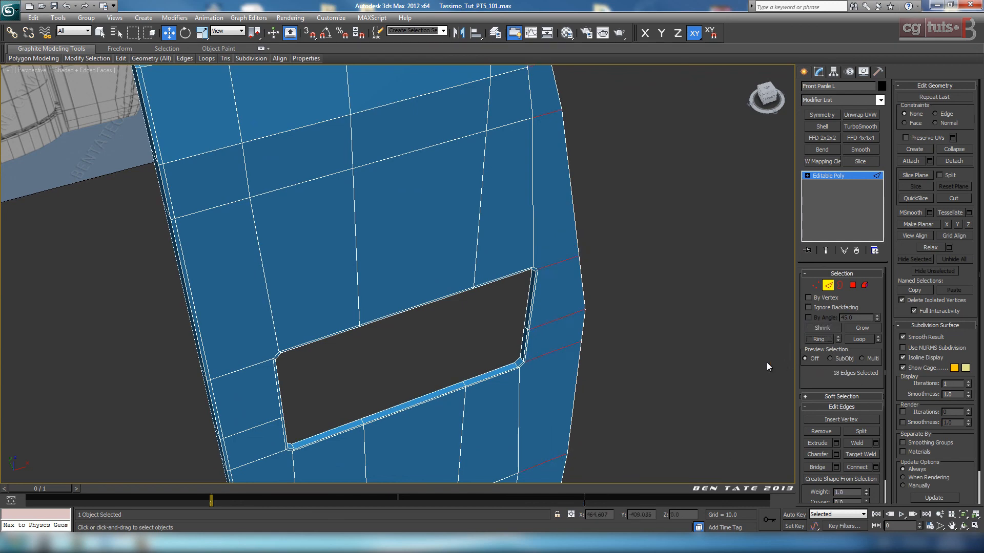
Connect the curved-side ring with one segment, sliding the new support loop close to the panel's outer border.
middle_drag(615, 270, 569, 479)
scroll(574, 365, up, 5)
alt+middle_drag(623, 383, 556, 493)
click(876, 467)
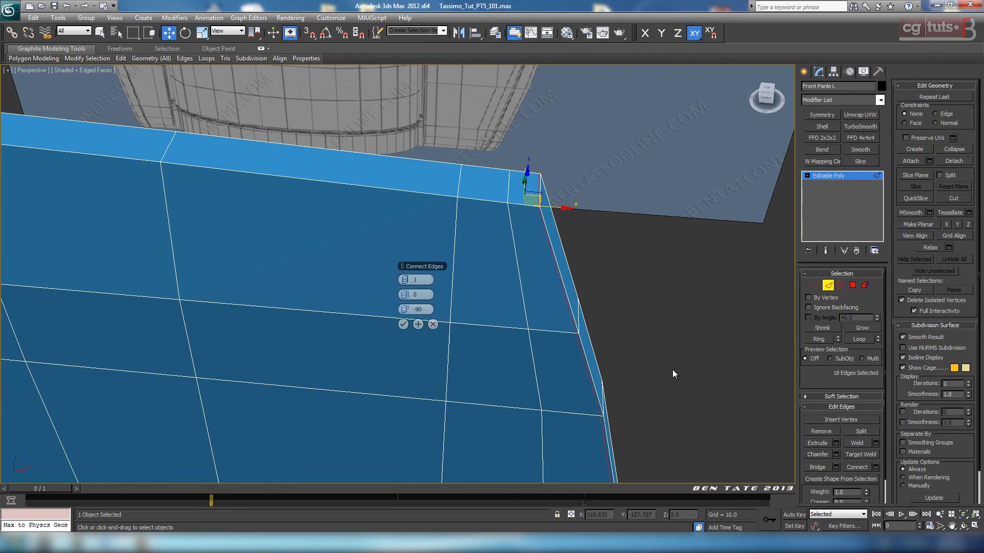
drag(408, 309, 465, 326)
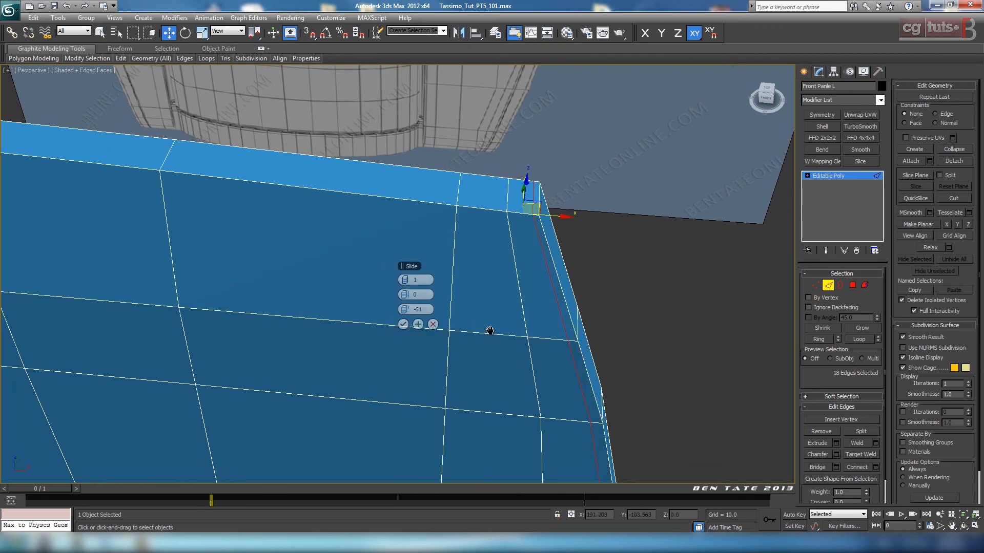
middle_drag(491, 330, 682, 352)
scroll(673, 353, down, 2)
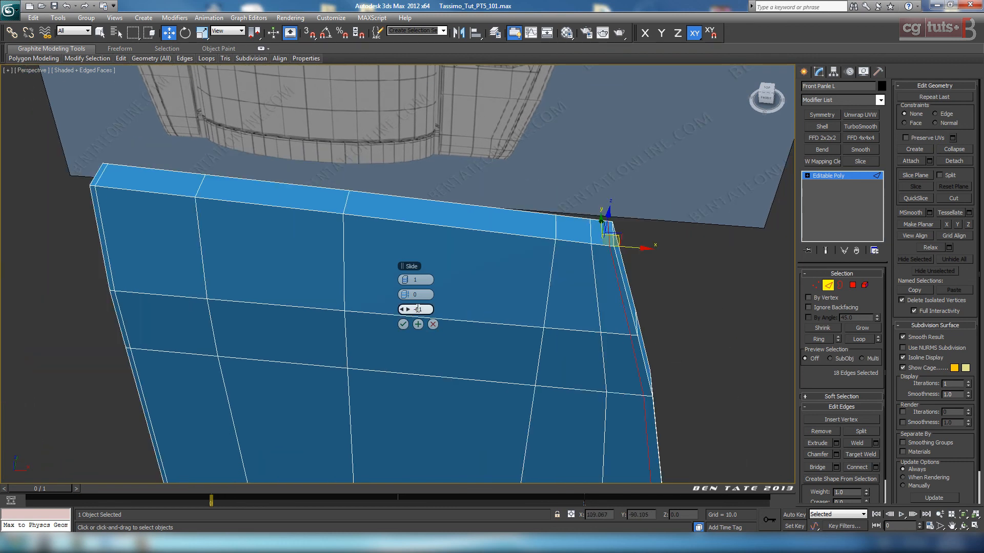
drag(411, 310, 411, 310)
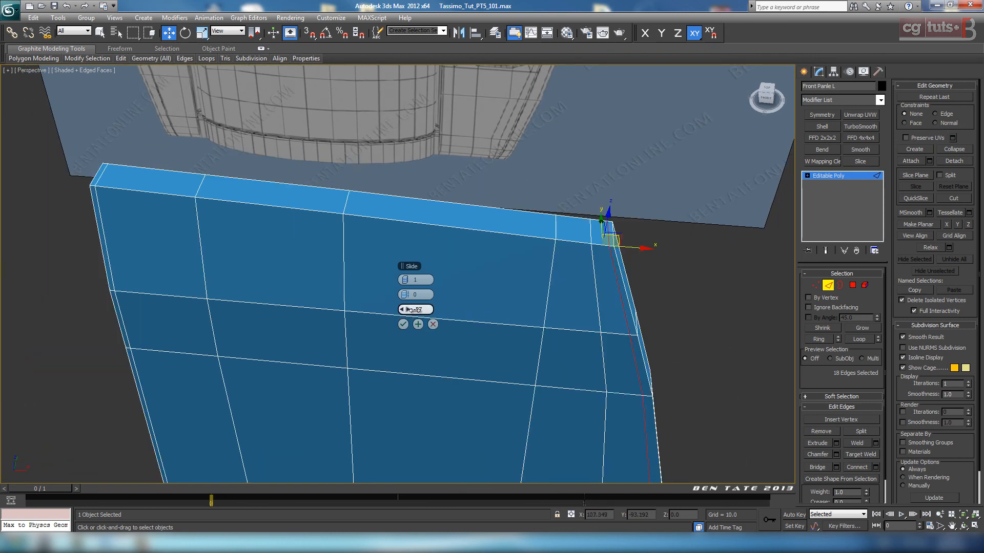
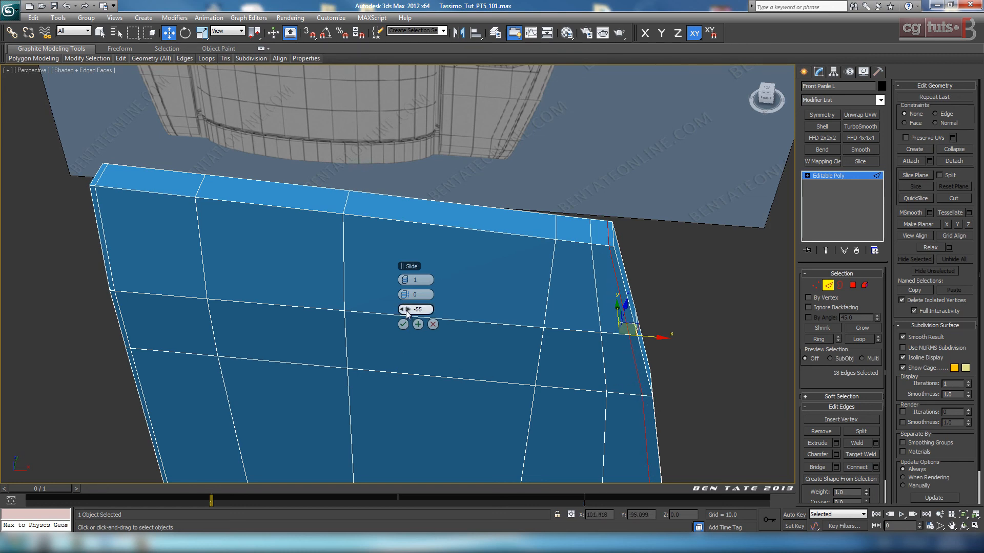
drag(406, 309, 411, 309)
click(402, 324)
Switch to a maximized Front view at vertex level and frame the panel's upper curved corner.
key(alt+w)
key(alt+w)
middle_drag(400, 193, 336, 265)
click(815, 286)
scroll(600, 215, down, 5)
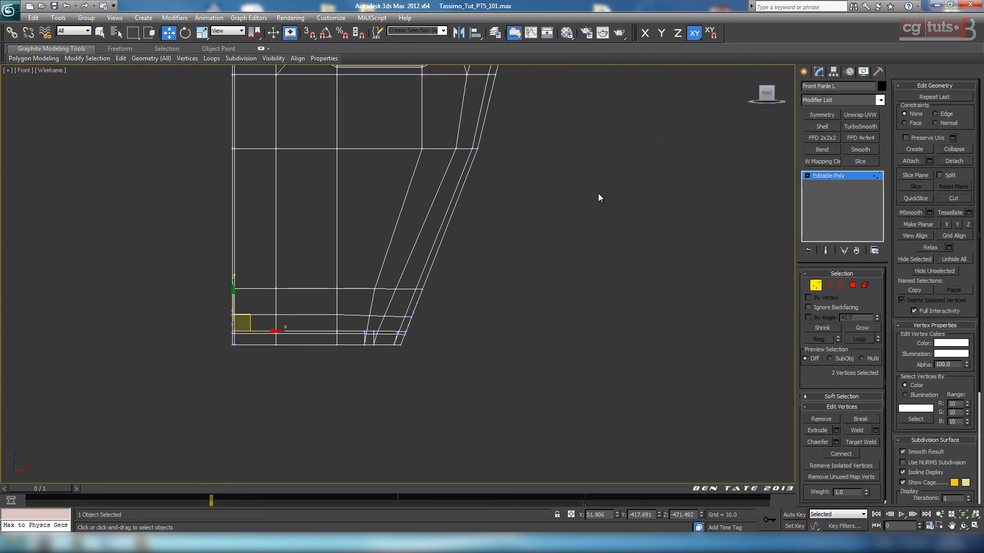
middle_drag(503, 235, 479, 280)
scroll(480, 263, up, 4)
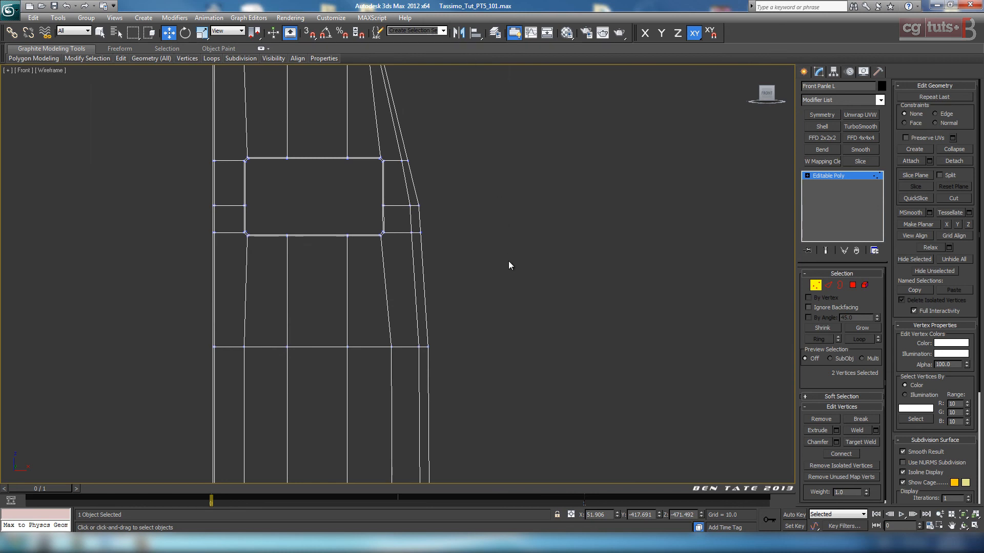
middle_drag(493, 207, 537, 366)
scroll(536, 362, up, 4)
middle_drag(519, 180, 591, 313)
scroll(591, 312, up, 4)
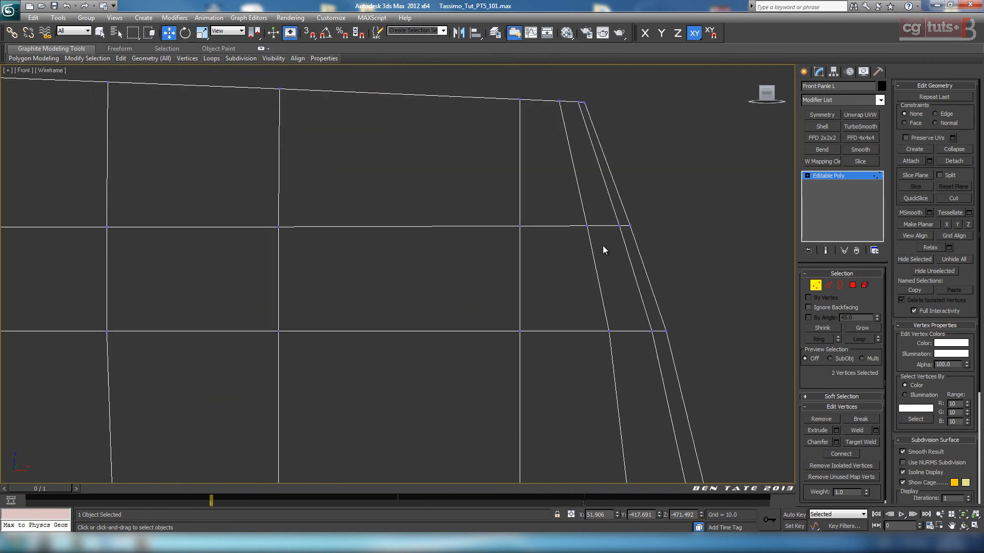
Move the support loop's vertices on the two rows below the top edge outward along X, closer to the curved border.
middle_drag(603, 245, 681, 213)
click(693, 221)
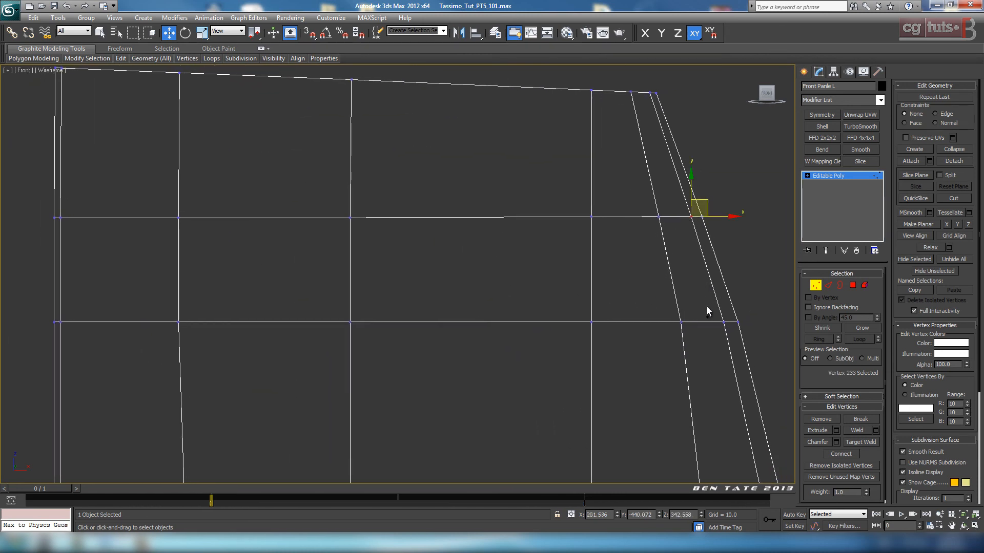
ctrl+drag(725, 330, 726, 331)
middle_drag(740, 333, 599, 367)
scroll(593, 309, up, 1)
scroll(649, 320, down, 2)
middle_drag(628, 317, 597, 334)
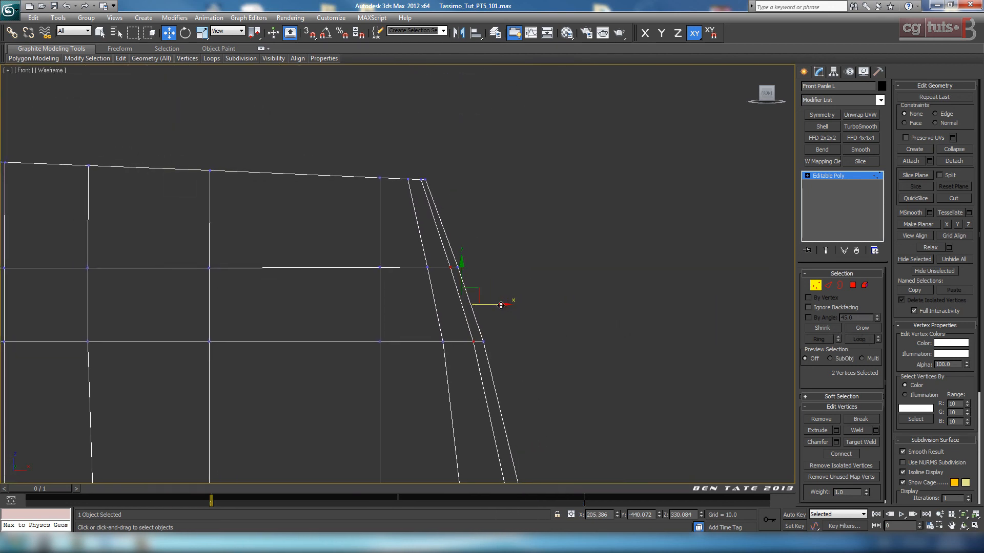
drag(496, 302, 505, 302)
alt+click(453, 268)
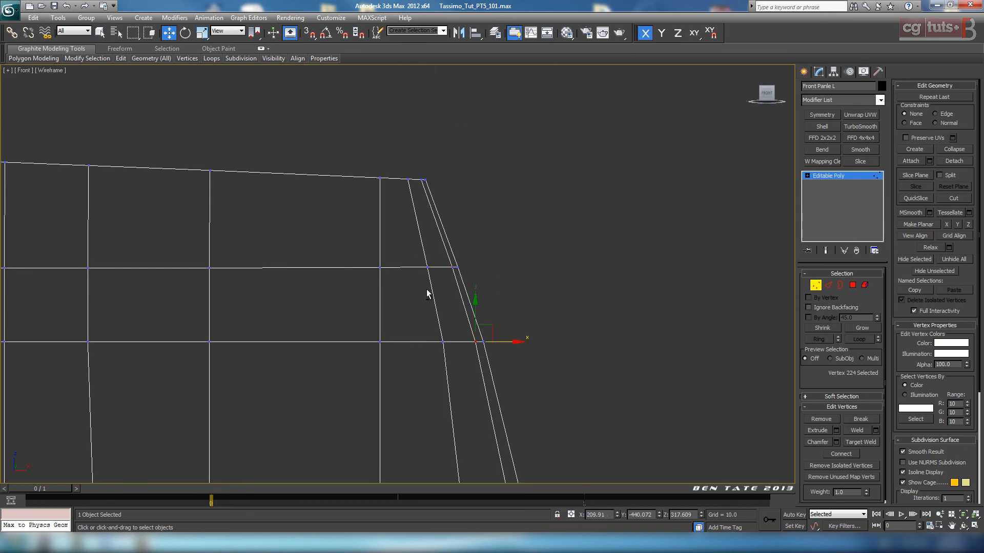
drag(505, 340, 508, 342)
click(544, 382)
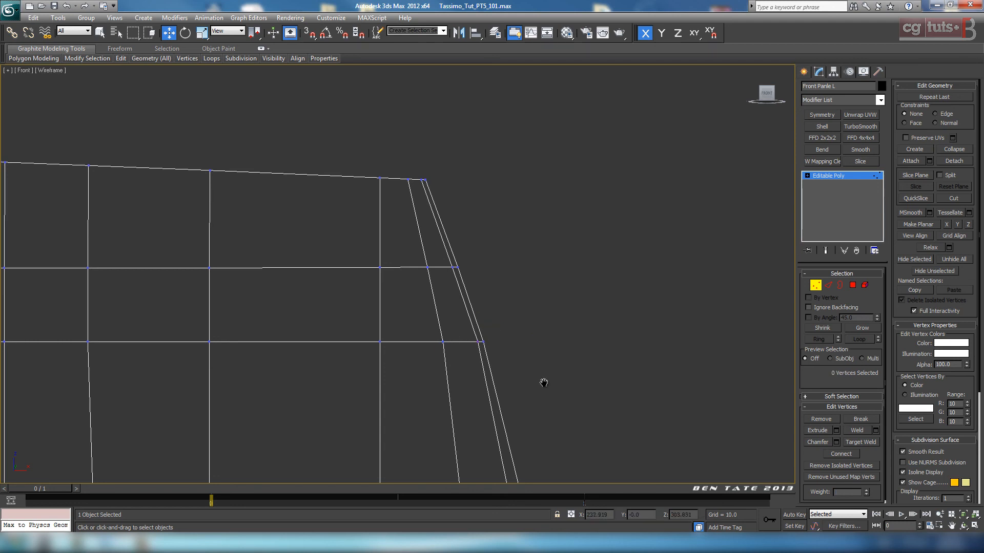
Move the support-loop vertex level with the rectangular cutout's upper corner outward along X, close to the border.
middle_drag(544, 382, 457, 107)
click(445, 339)
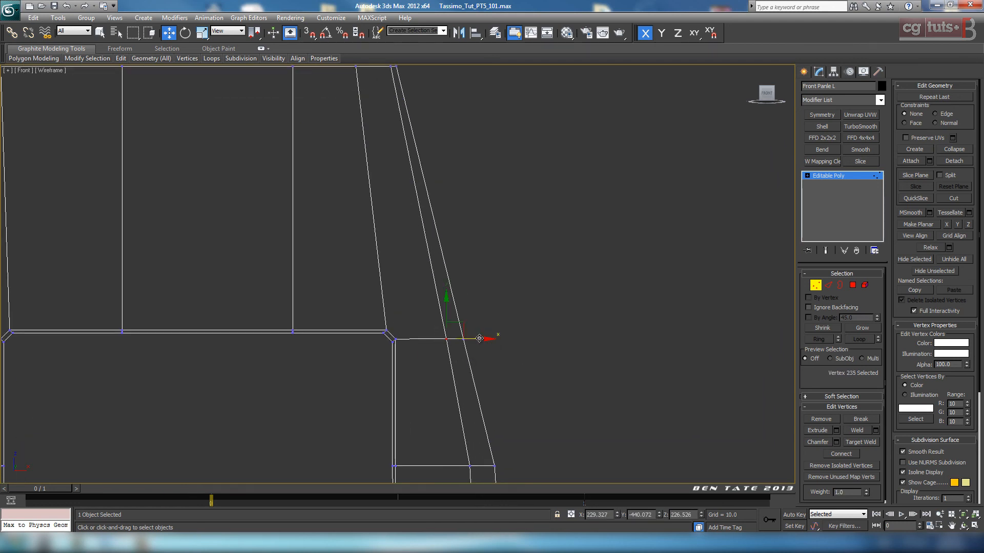
drag(479, 339, 490, 340)
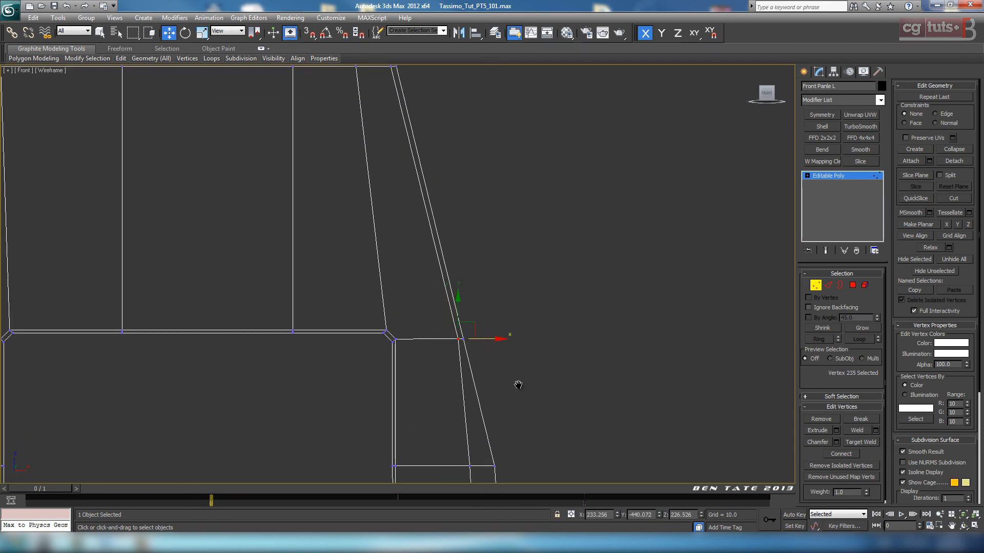
Move the support-loop vertices beside the cutout's middle and lower corner outward along X, then fine-tune the lower one.
middle_drag(518, 387, 462, 250)
drag(453, 347, 453, 346)
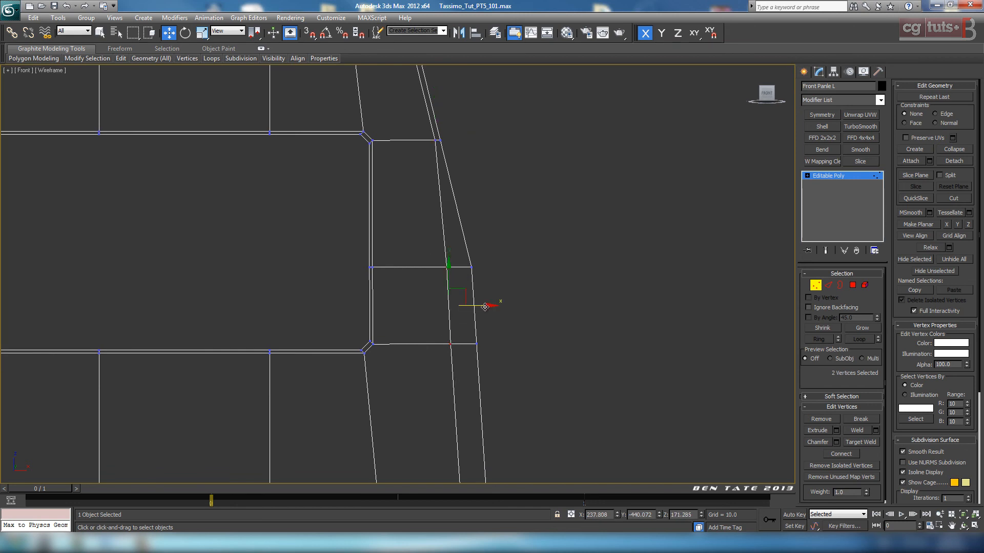
drag(484, 306, 504, 308)
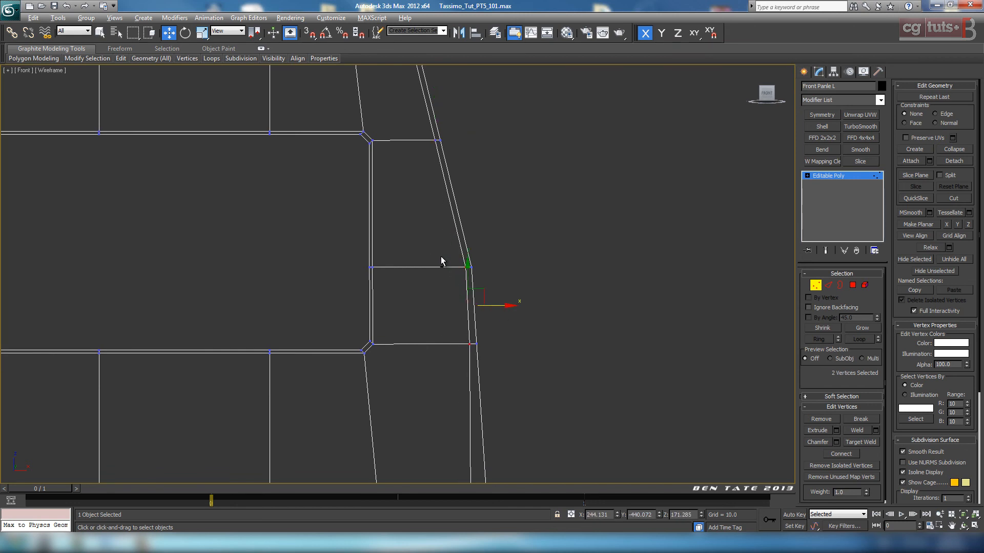
alt+drag(441, 257, 484, 283)
drag(495, 346, 497, 346)
click(553, 374)
middle_drag(554, 373, 450, 249)
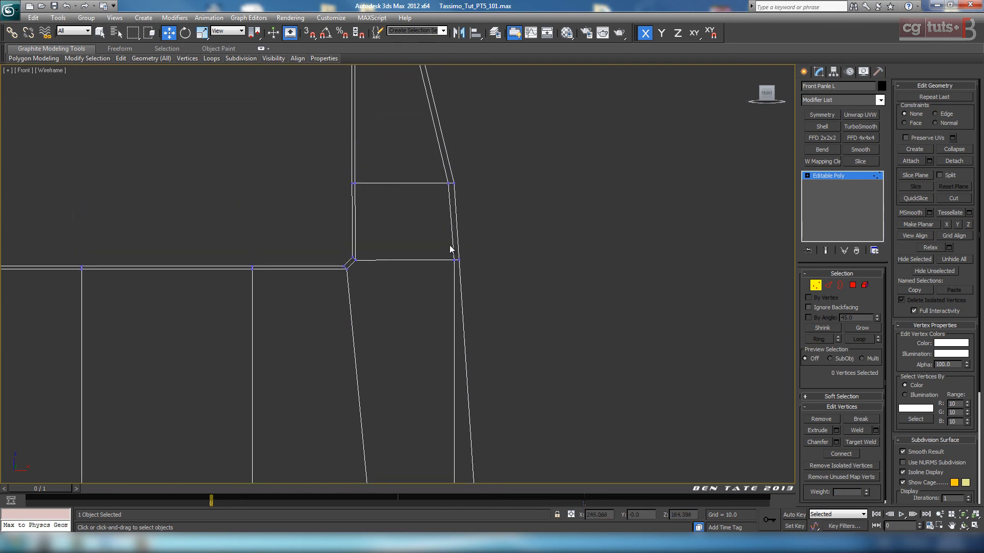
click(452, 260)
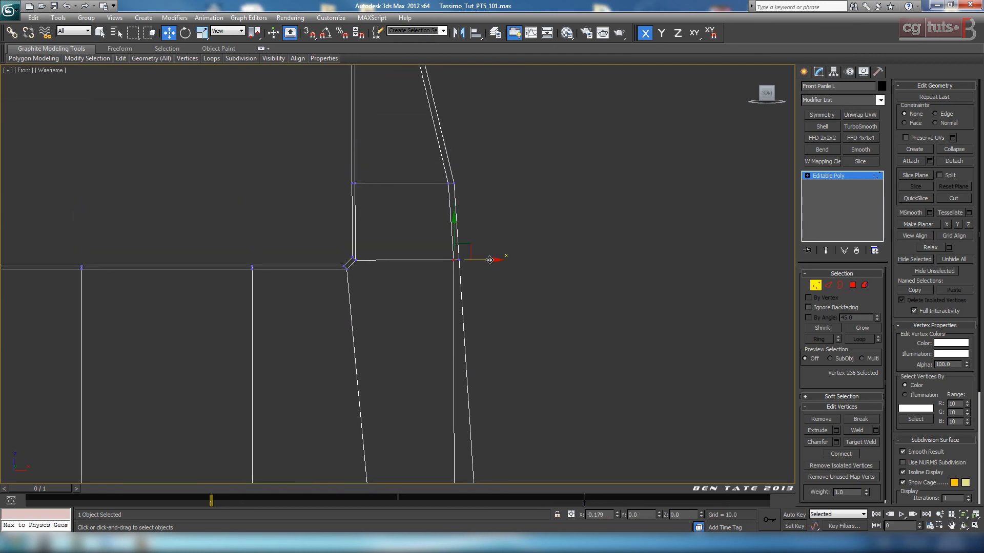
Move the support-loop vertices on the next two rows beneath the rectangular cutout outward along X, close to the border.
middle_drag(517, 304, 510, 146)
scroll(506, 154, down, 2)
middle_drag(505, 247, 497, 131)
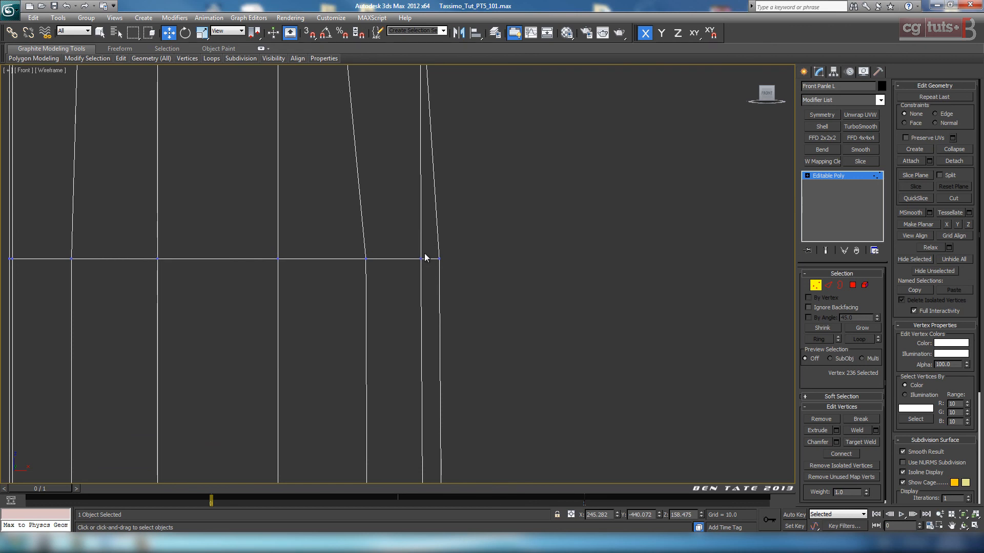
middle_drag(497, 238, 509, 333)
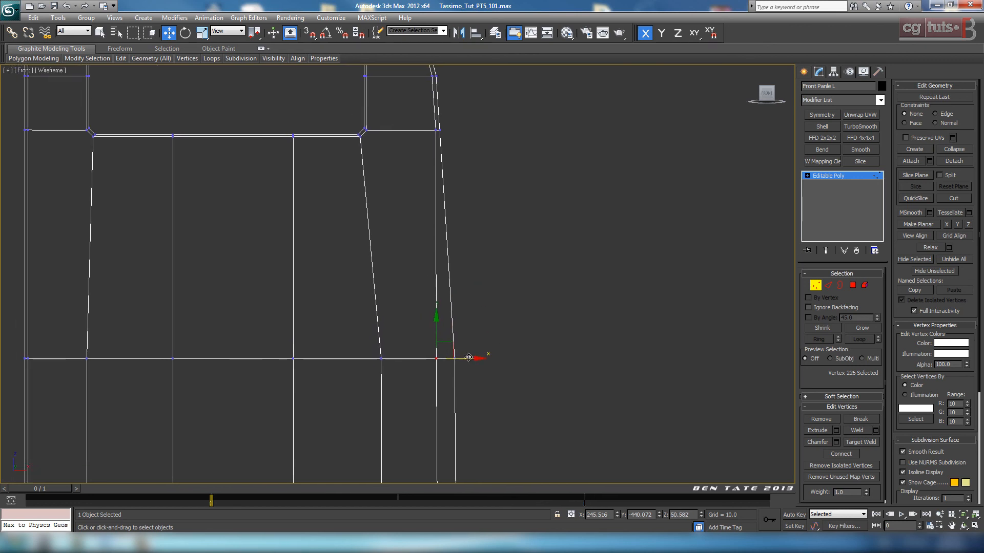
drag(469, 357, 482, 362)
middle_drag(481, 362, 498, 92)
click(449, 374)
drag(475, 376, 488, 379)
Move the support-loop vertex on the row just above the oval cutout outward along X, close to the border.
middle_drag(495, 450, 503, 181)
middle_drag(490, 346, 490, 240)
click(444, 275)
drag(478, 275, 484, 285)
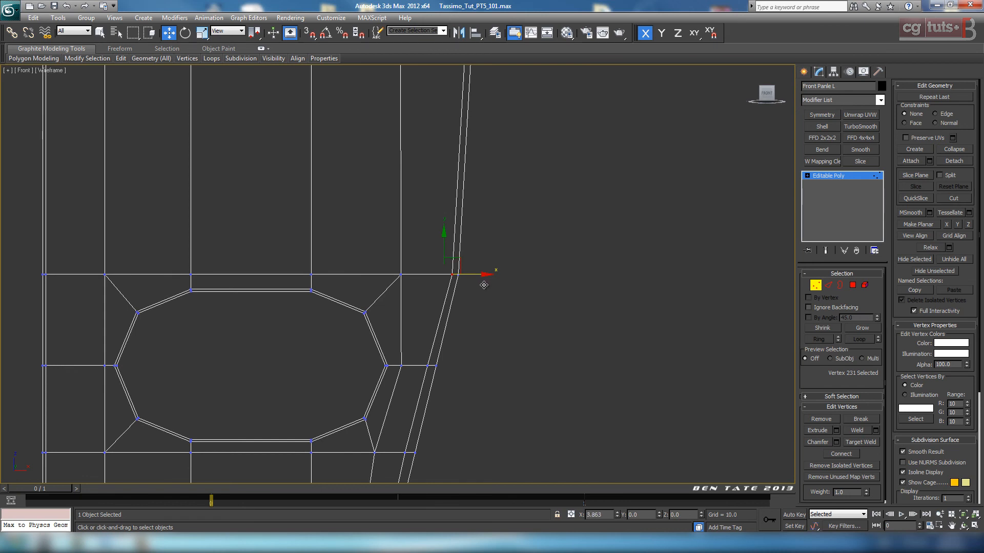
Move the two support-loop vertices beside the oval cutout's middle and lower edge slightly outward along X.
middle_drag(483, 323, 499, 177)
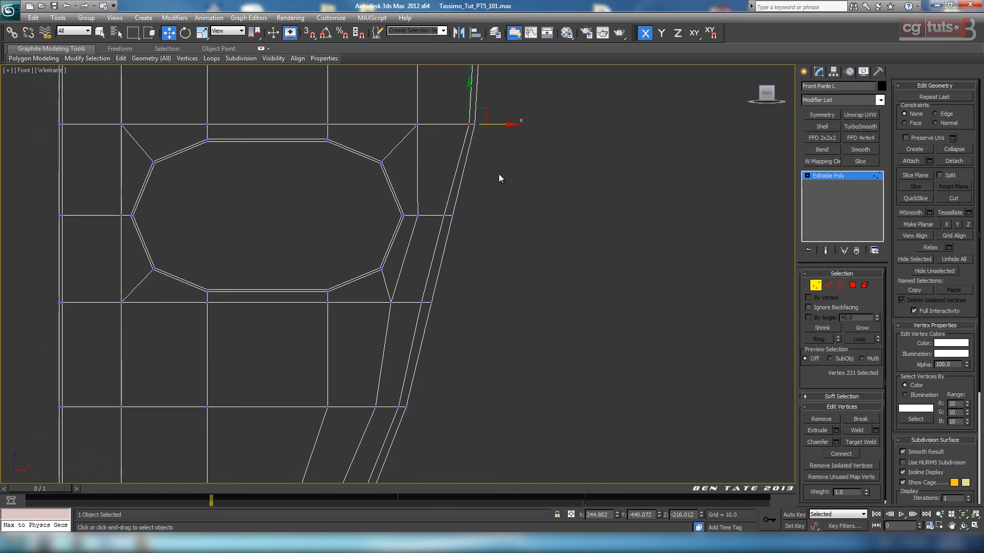
click(447, 215)
ctrl+click(421, 303)
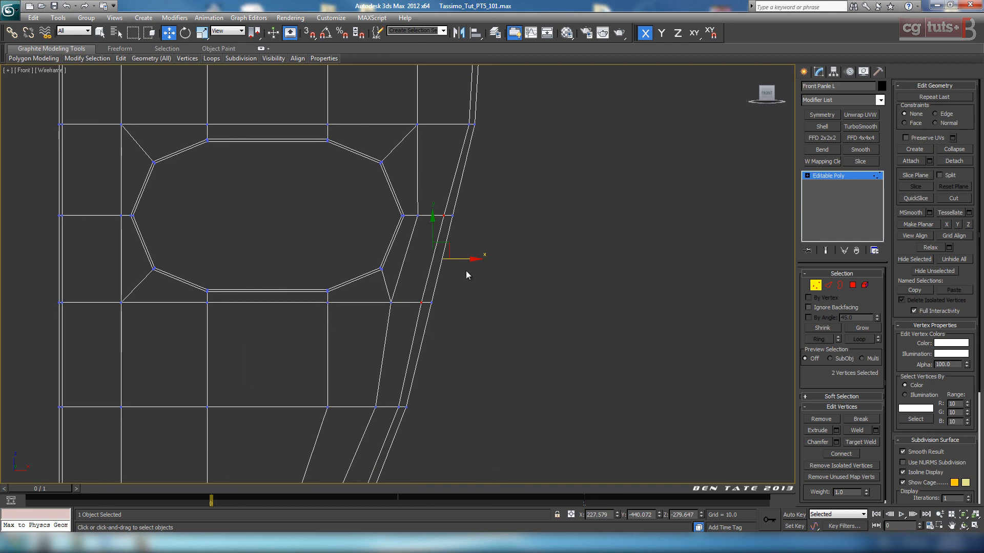
drag(465, 258, 468, 259)
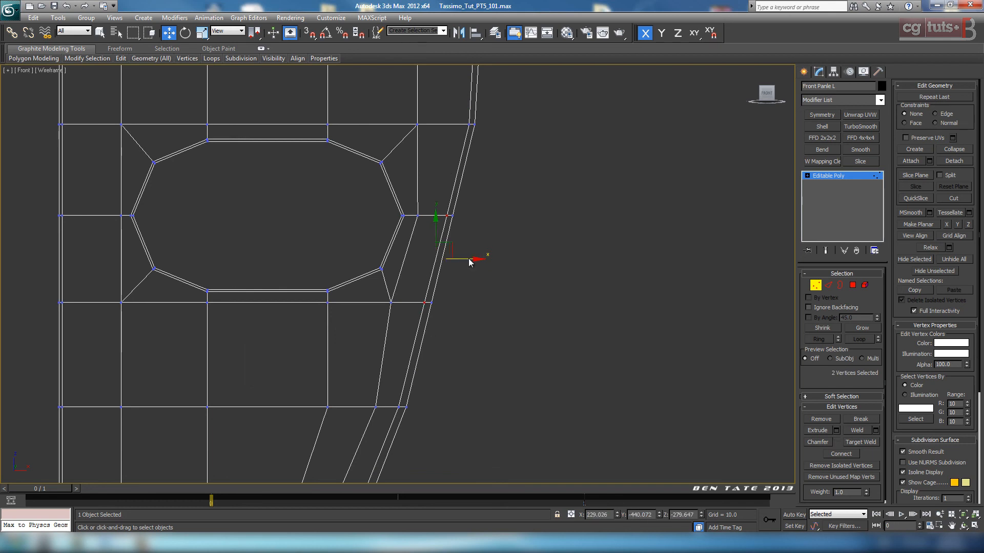
Move the six support-loop vertices beside the panel's lower curved border outward about 1.2 units along X, then nudge all but the uppermost slightly further.
middle_drag(472, 261, 527, 192)
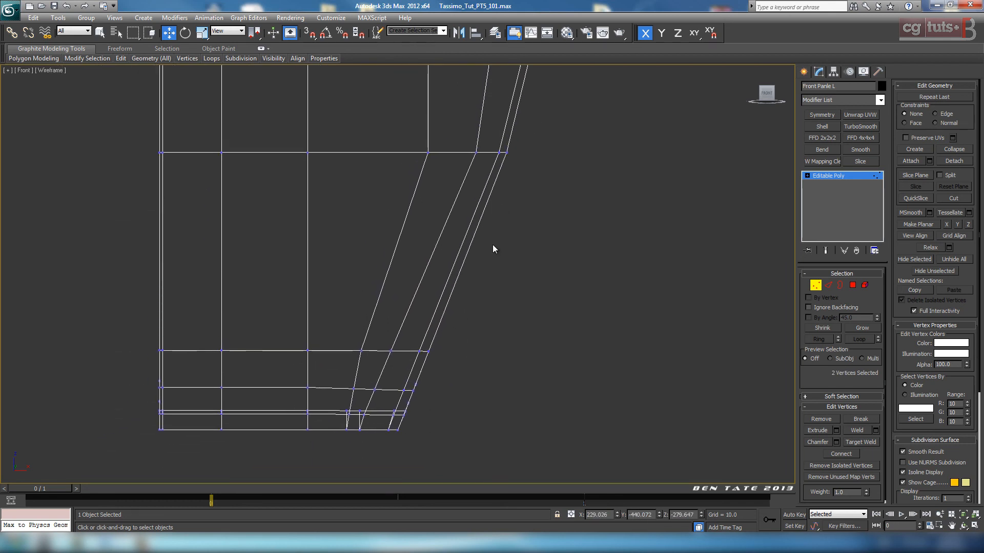
click(500, 152)
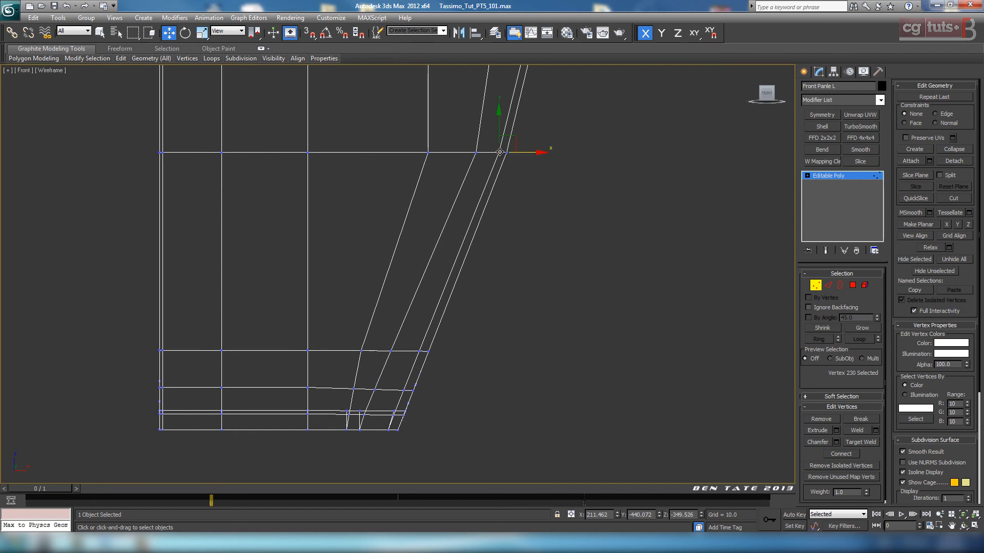
ctrl+click(419, 351)
ctrl+click(405, 389)
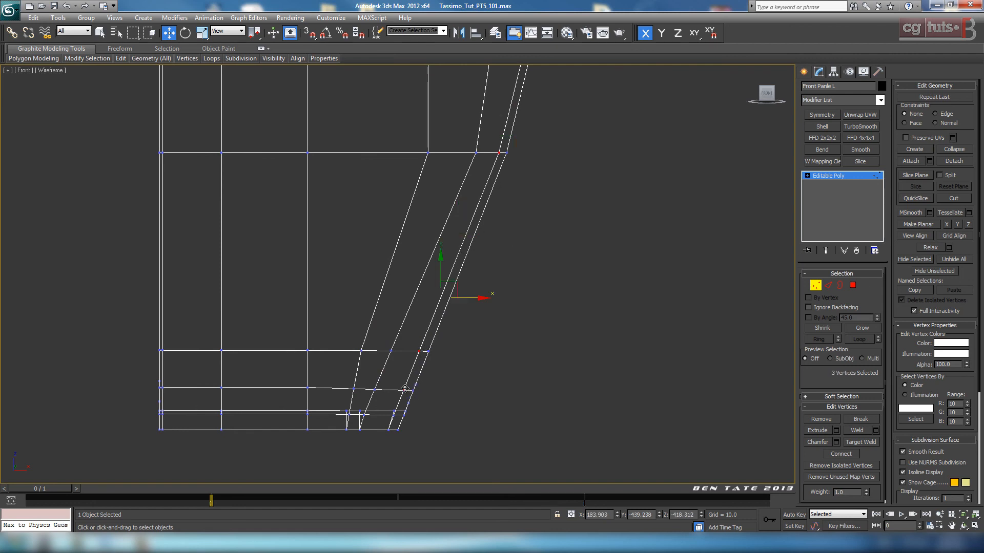
ctrl+drag(390, 407, 389, 437)
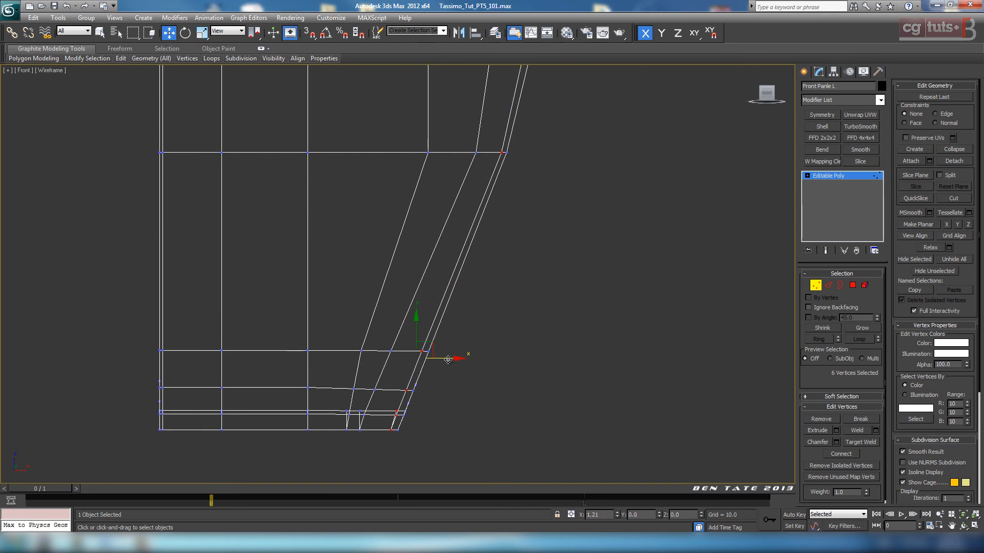
alt+click(503, 152)
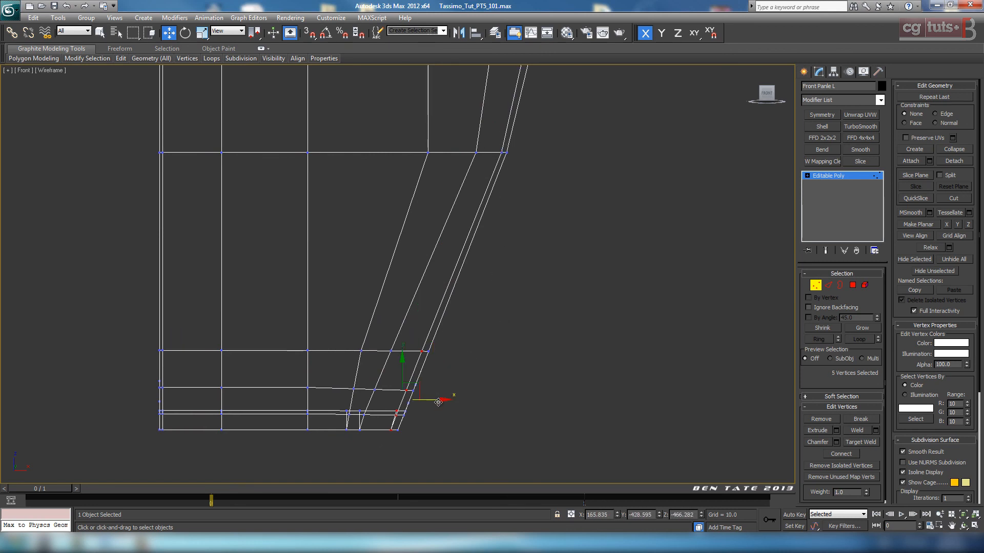
drag(438, 403, 439, 402)
Examine the panel's curved side and upper end from the front and in perspective to check the support-loop spacing.
scroll(482, 328, down, 4)
middle_drag(482, 327, 480, 428)
middle_drag(506, 393, 499, 420)
middle_drag(531, 190, 517, 402)
scroll(500, 175, down, 4)
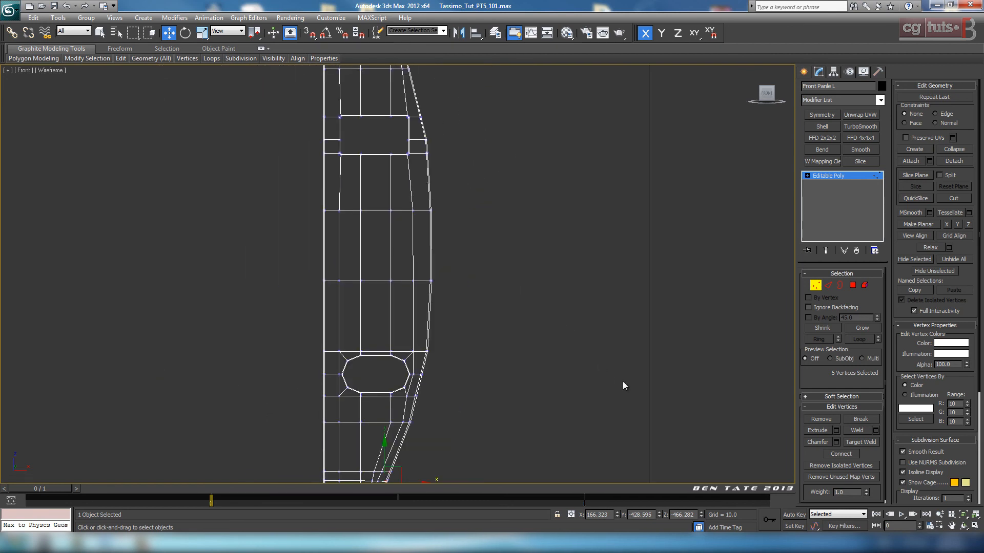
key(alt+w)
middle_click(702, 382)
key(alt+w)
middle_drag(645, 377, 613, 364)
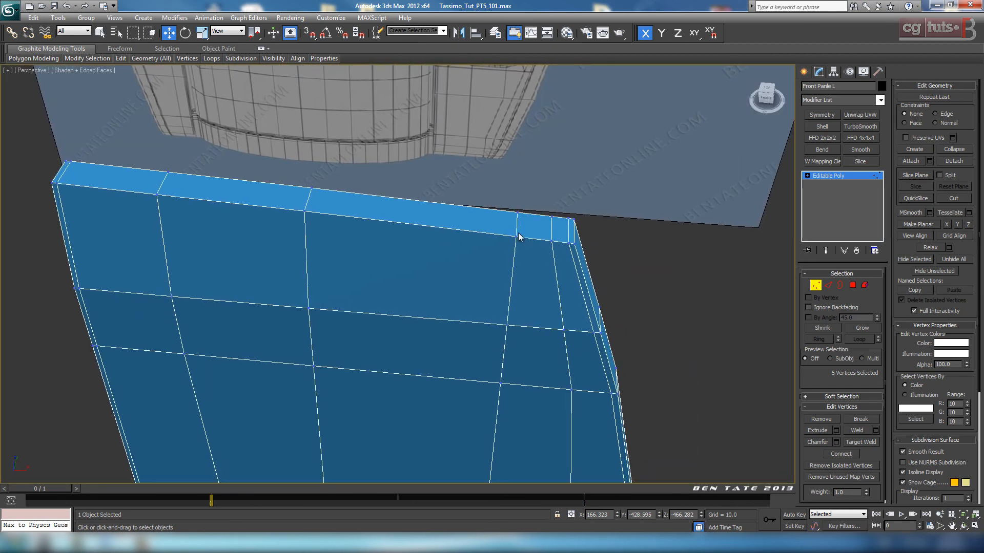
middle_drag(617, 286, 623, 292)
QuickSlice a support edge across the panel just below and parallel to its slanted top border.
key(alt+w)
middle_click(649, 174)
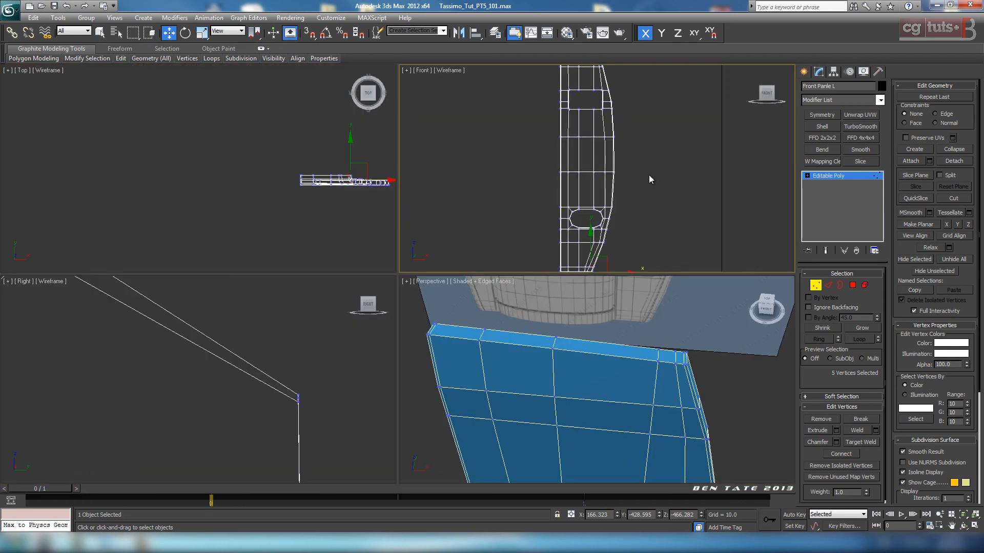
key(alt+w)
middle_drag(635, 215, 619, 392)
scroll(534, 370, up, 5)
scroll(533, 370, up, 2)
middle_drag(515, 369, 588, 181)
scroll(577, 259, up, 4)
click(817, 288)
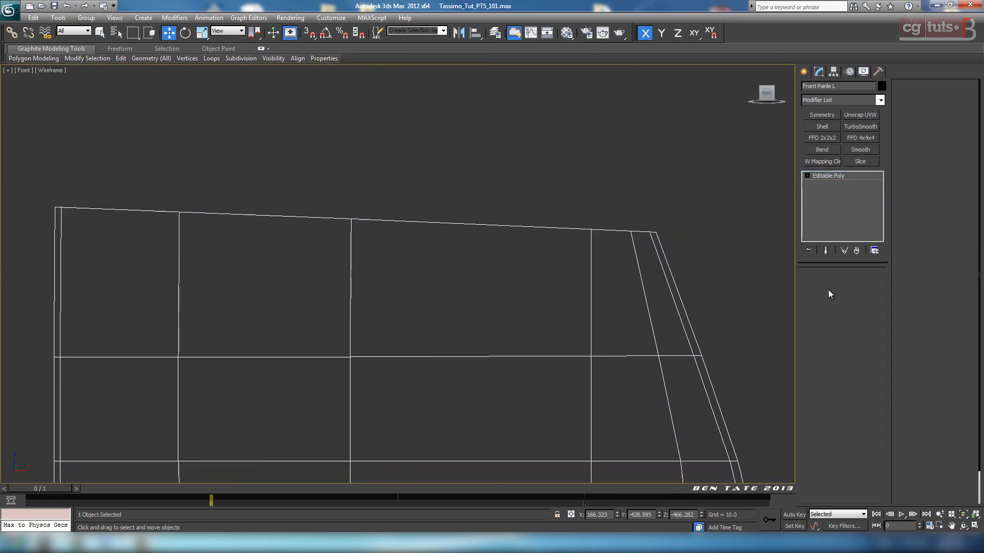
click(916, 200)
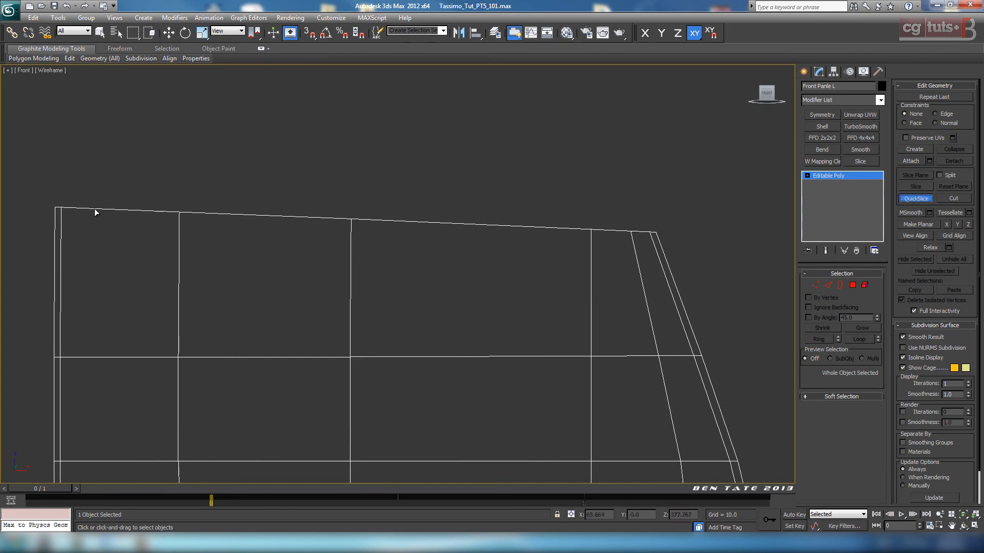
click(50, 214)
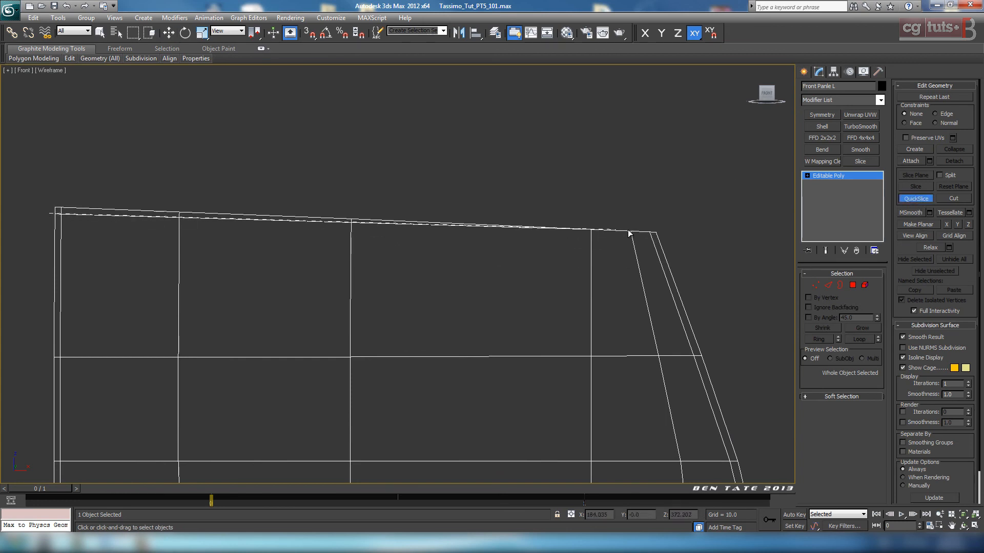
click(671, 238)
scroll(673, 287, down, 4)
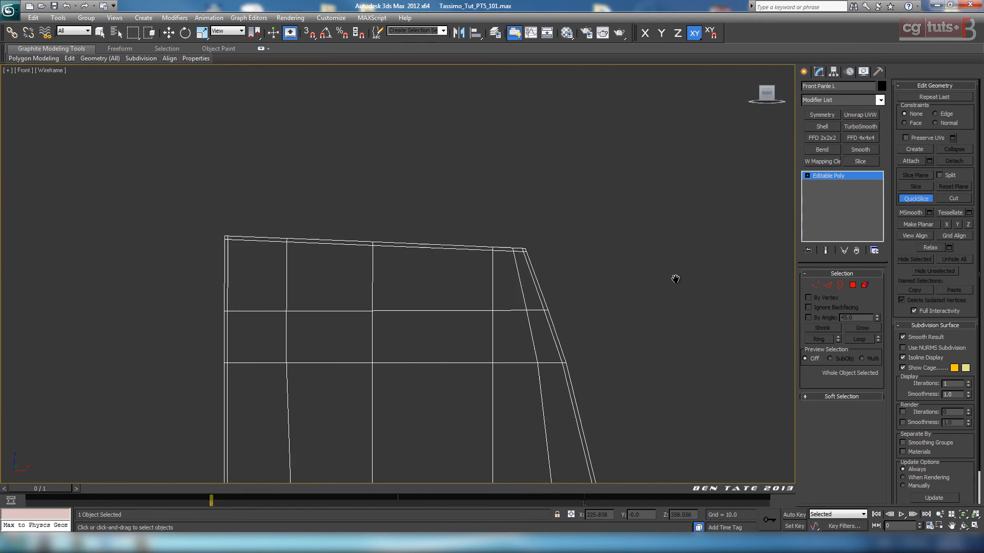
click(909, 203)
key(w)
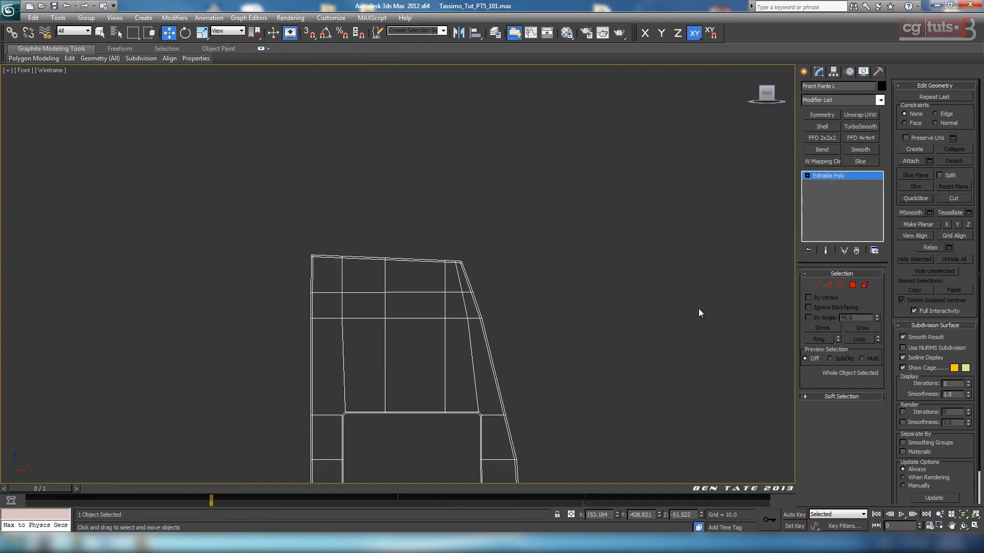
Connect the edge ring crossing the panel's bottom lip with one segment, pinch 0 and slide 86, close to the lower border.
key(alt+w)
click(637, 407)
key(alt+w)
key(z)
alt+middle_drag(625, 413, 550, 302)
scroll(549, 302, up, 3)
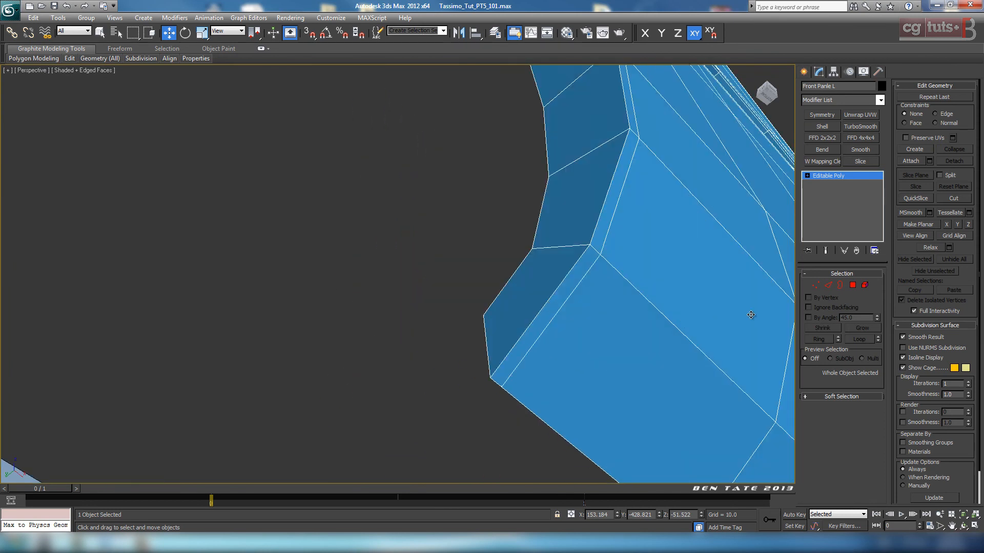
click(827, 285)
click(568, 301)
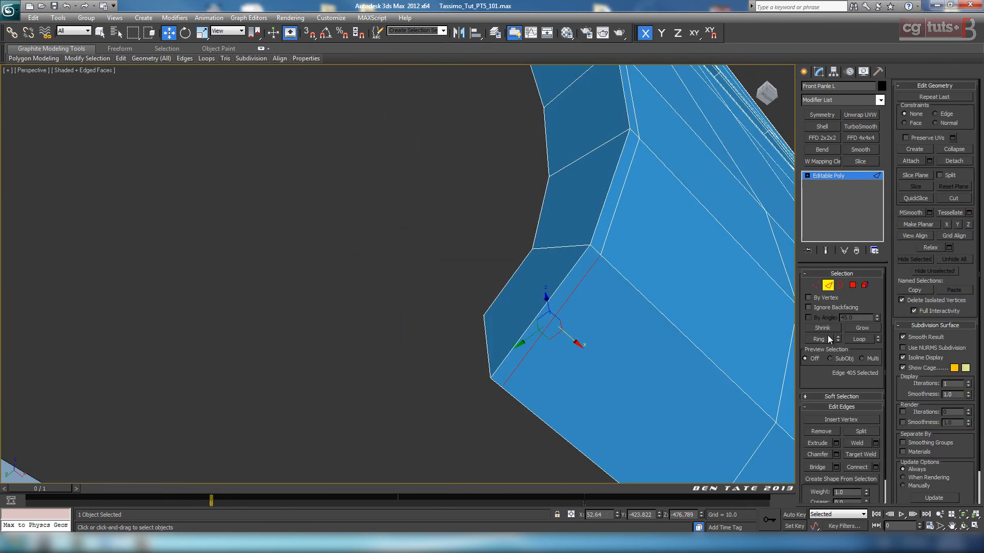
click(819, 339)
alt+middle_drag(589, 328, 622, 341)
scroll(621, 340, up, 2)
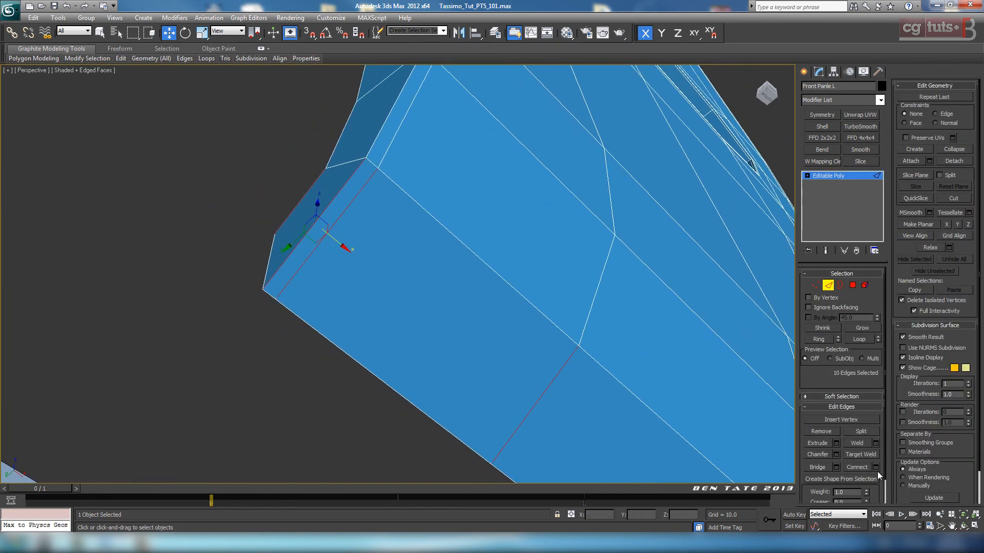
click(876, 468)
drag(403, 310, 675, 335)
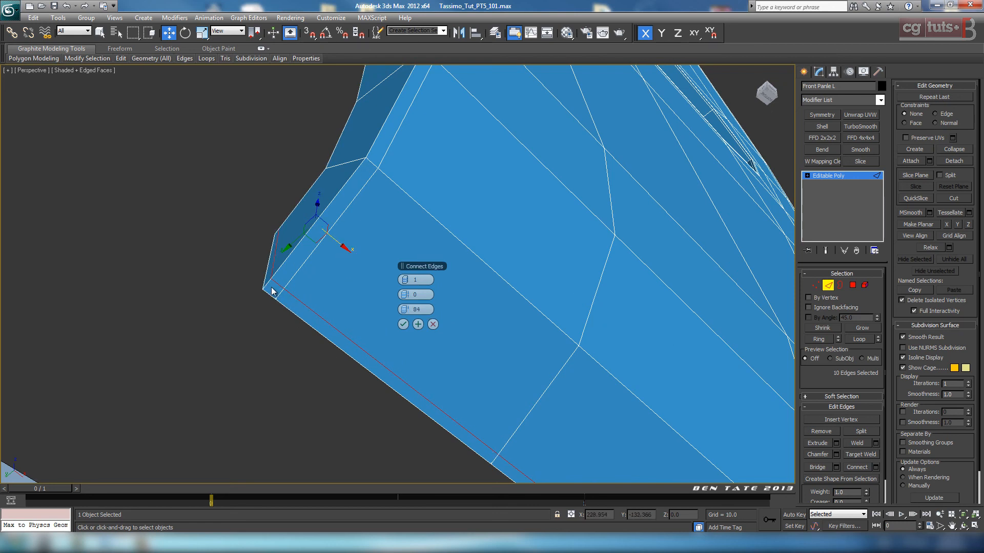
drag(407, 311, 421, 311)
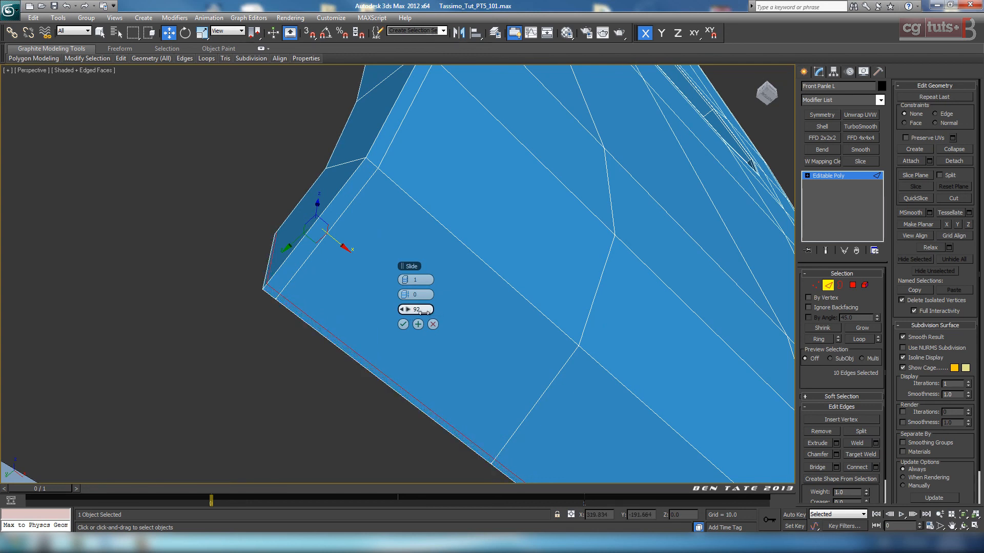
drag(420, 311, 399, 311)
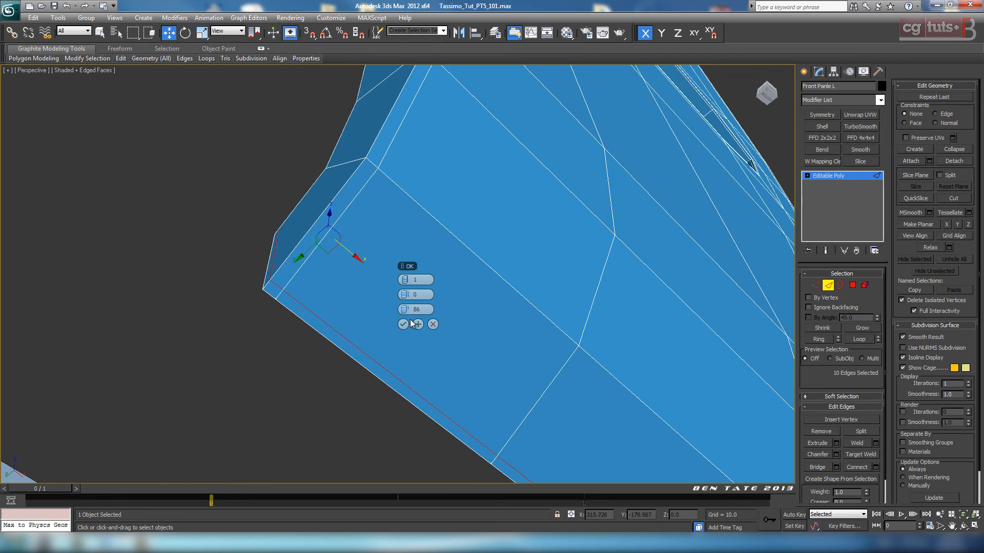
click(403, 324)
With the Edge constraint on, slide the new bottom loop's upper vertices along X in the right view to make the loop vertical.
key(alt+w)
right_click(306, 428)
key(alt+w)
key(z)
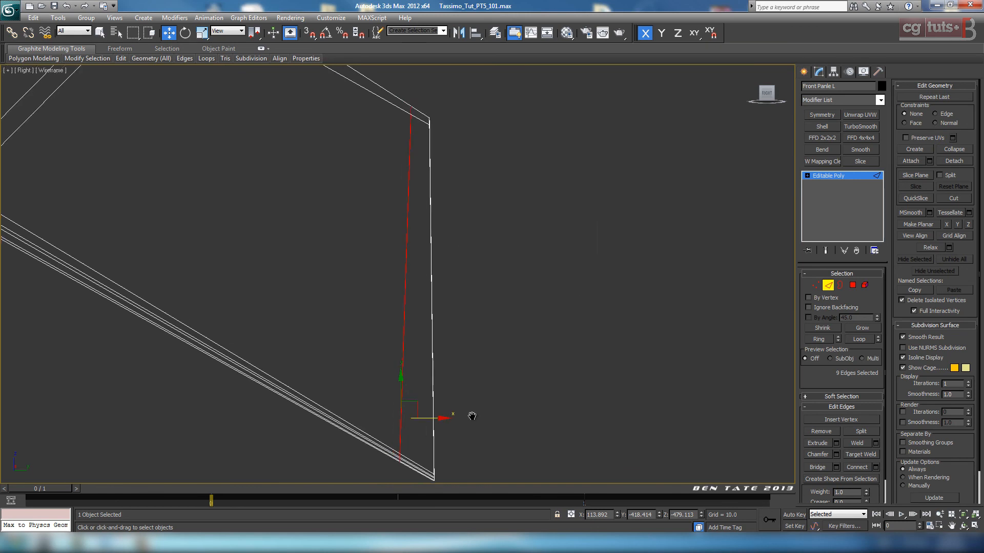
ctrl+click(819, 286)
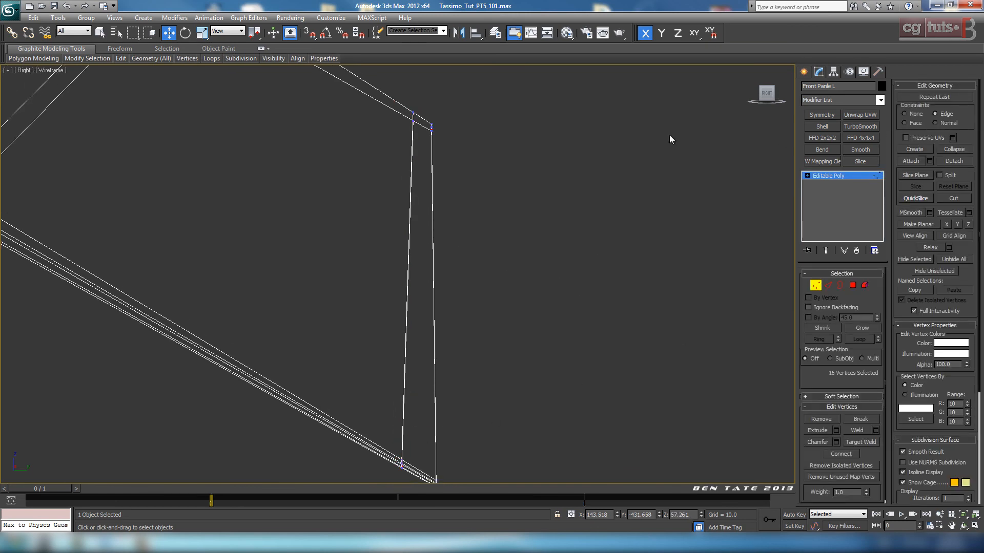
drag(402, 99, 428, 109)
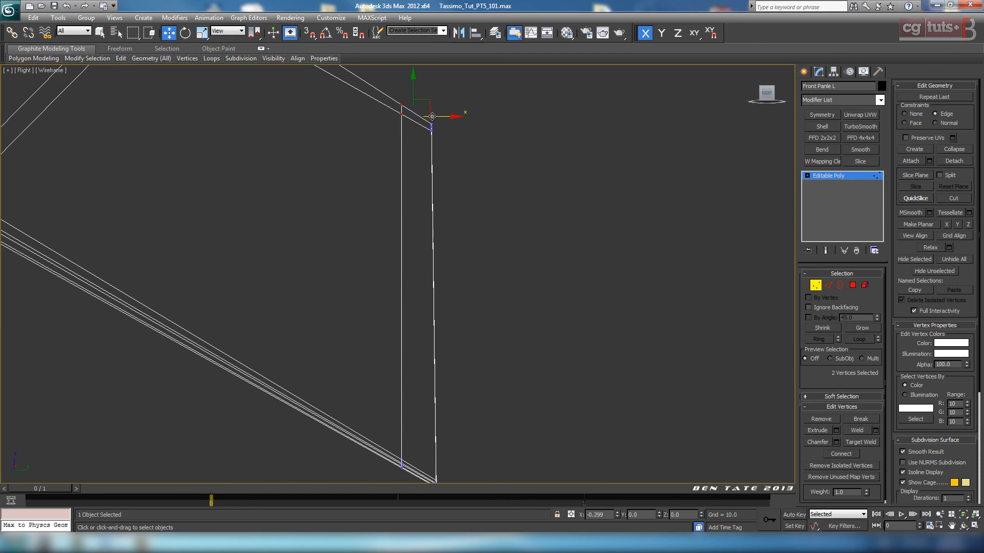
click(815, 287)
Connect the ring of edges across the panel's side thickness with one segment and pinch 0, adjusting the slide of the new support loop.
key(alt+w)
click(608, 424)
key(alt+w)
scroll(583, 406, down, 4)
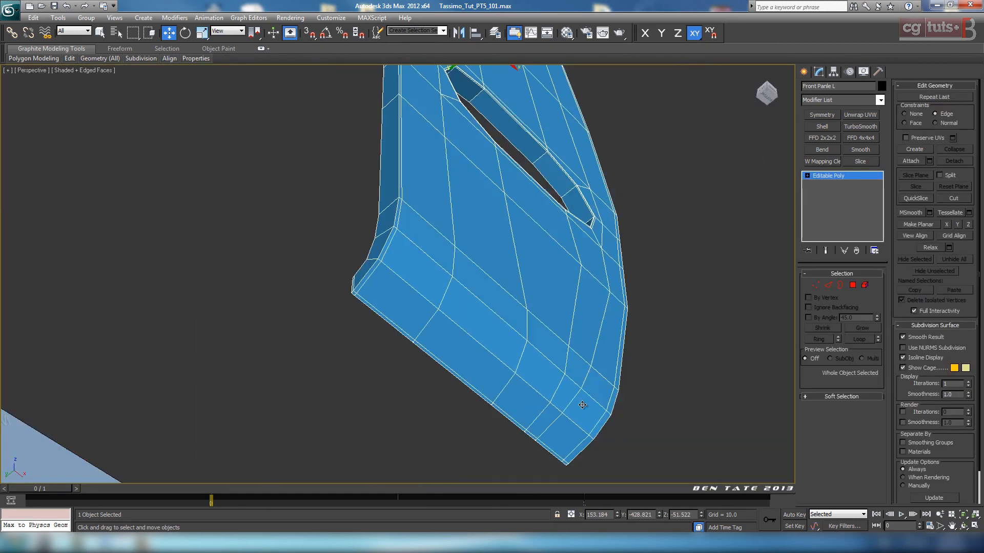
alt+middle_drag(528, 378, 493, 374)
click(828, 285)
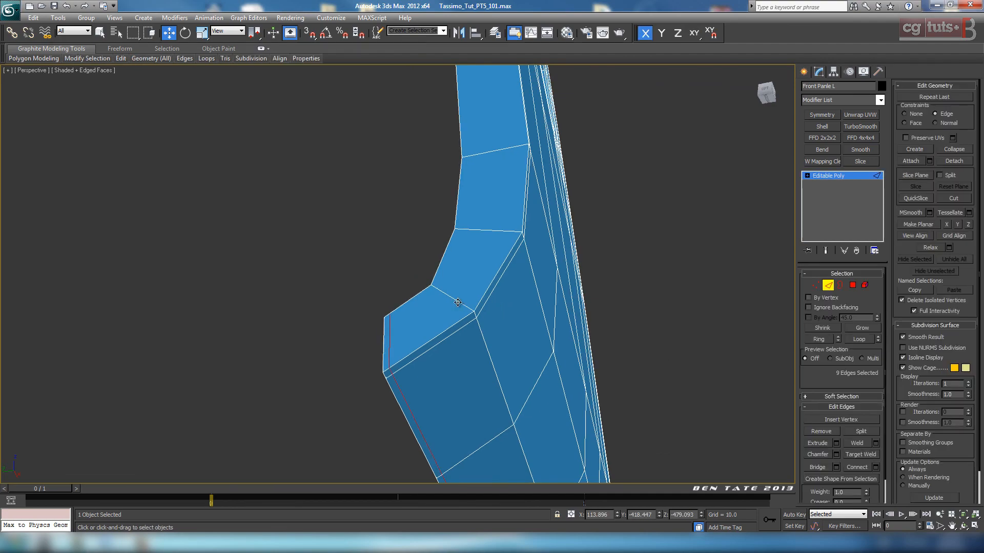
click(458, 302)
click(818, 339)
alt+middle_drag(634, 343, 586, 336)
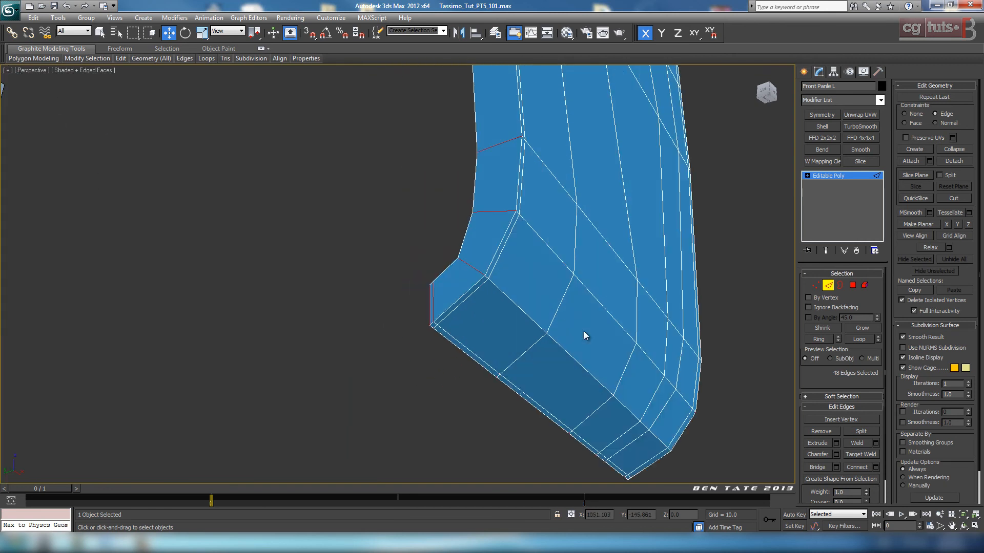
click(876, 468)
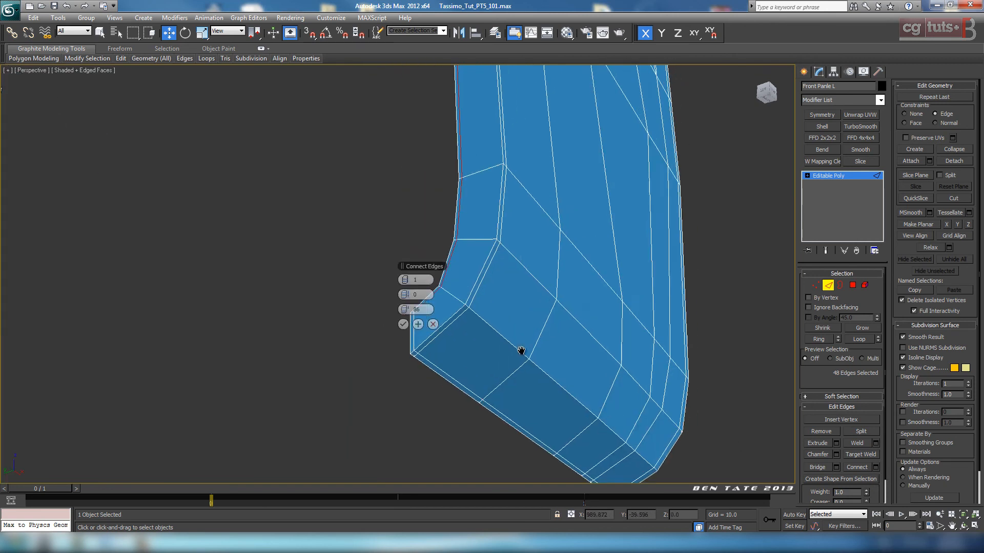
scroll(533, 359, up, 5)
middle_drag(547, 362, 529, 339)
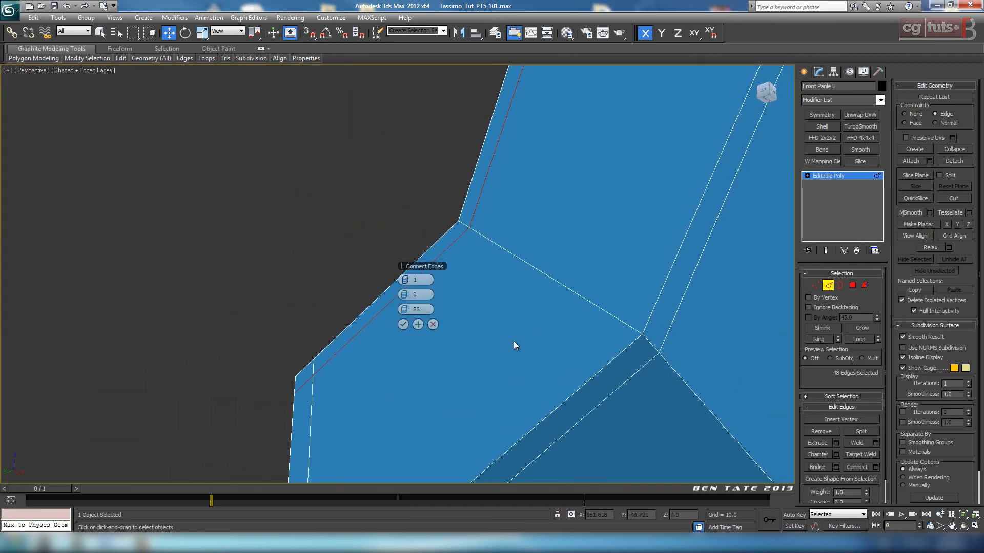
drag(409, 310, 54, 229)
click(403, 324)
key(z)
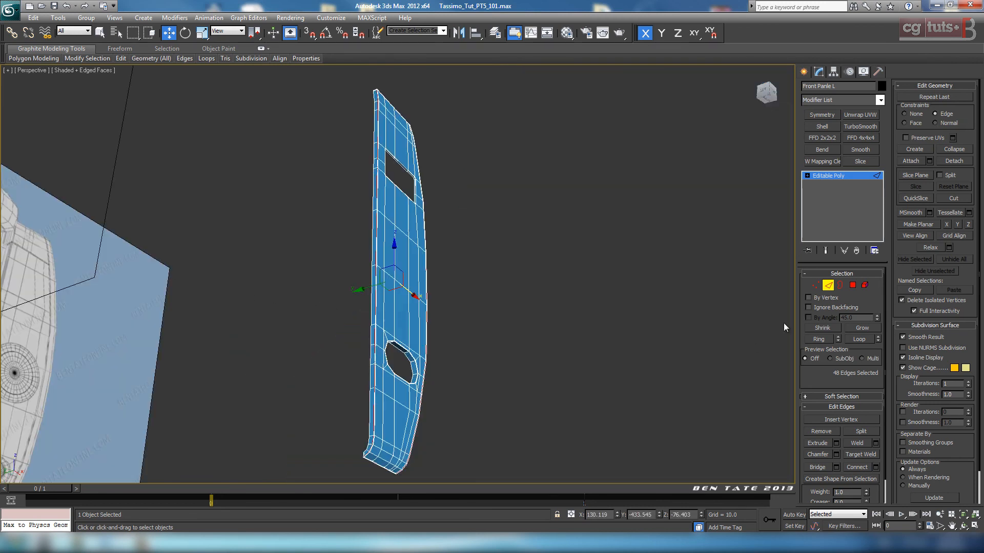
Hide the edge display and apply TurboSmooth to the panel with 2 iterations and Isoline Display enabled.
click(828, 287)
mouse_move(711, 302)
alt+middle_down()
mouse_move(539, 344)
mouse_move(557, 340)
mouse_move(516, 332)
mouse_move(524, 333)
alt+middle_up()
key(F4)
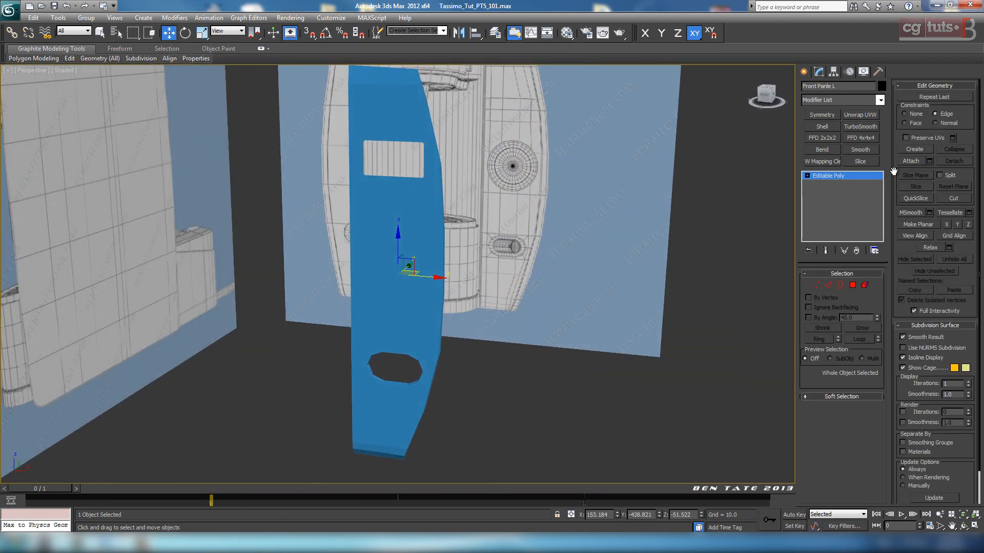
click(861, 127)
click(875, 288)
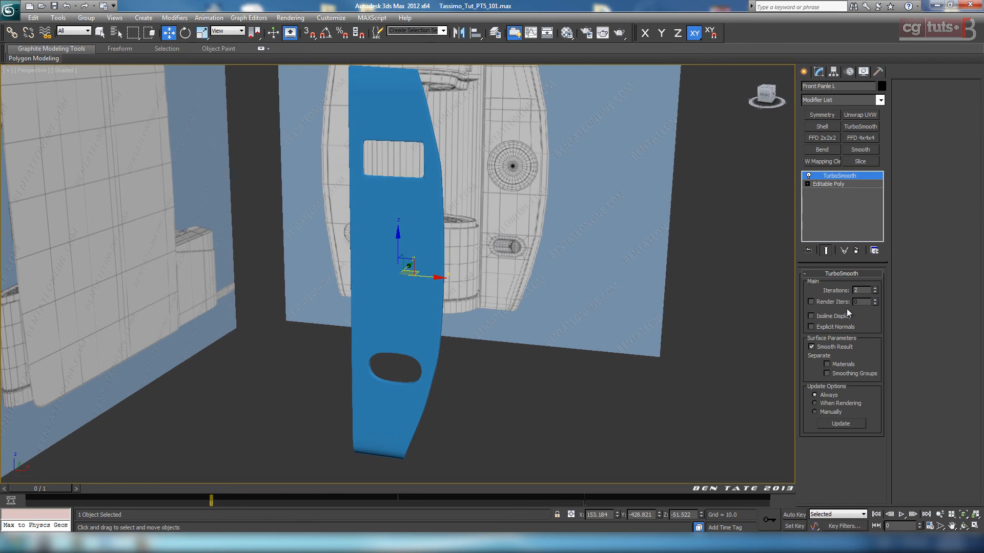
Examine the smoothed panel's borders and cutouts up close, then display the mesh edges and turn TurboSmooth off.
alt+middle_drag(509, 360, 586, 390)
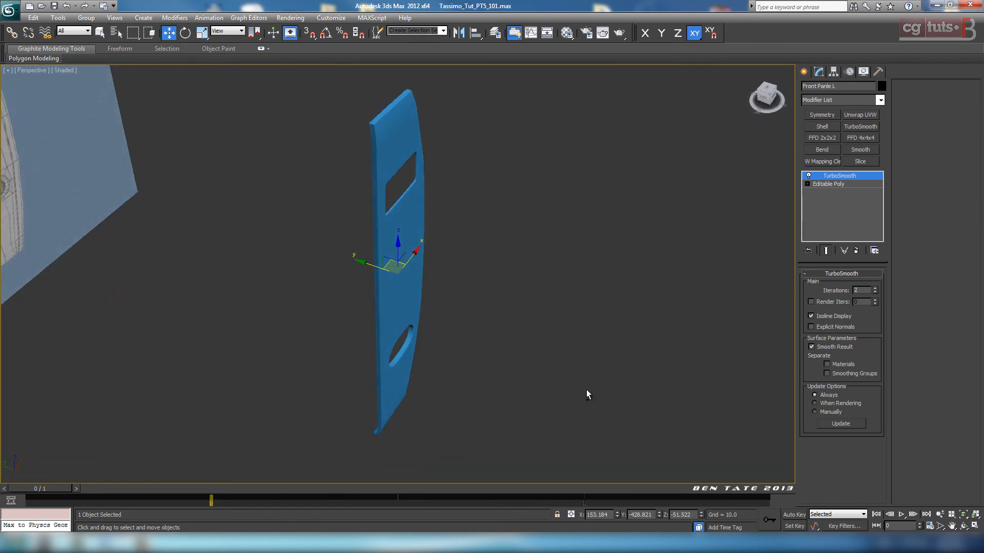
middle_drag(545, 314, 560, 361)
scroll(546, 378, up, 5)
scroll(454, 324, up, 5)
scroll(559, 362, down, 5)
mouse_move(549, 420)
alt+middle_down()
mouse_move(521, 263)
mouse_move(481, 162)
mouse_move(463, 308)
mouse_move(472, 349)
mouse_move(540, 316)
mouse_move(575, 275)
mouse_move(571, 294)
mouse_move(549, 263)
mouse_move(487, 323)
mouse_move(487, 246)
mouse_move(508, 310)
mouse_move(487, 213)
mouse_move(465, 235)
mouse_move(481, 268)
alt+middle_up()
key(F4)
click(808, 176)
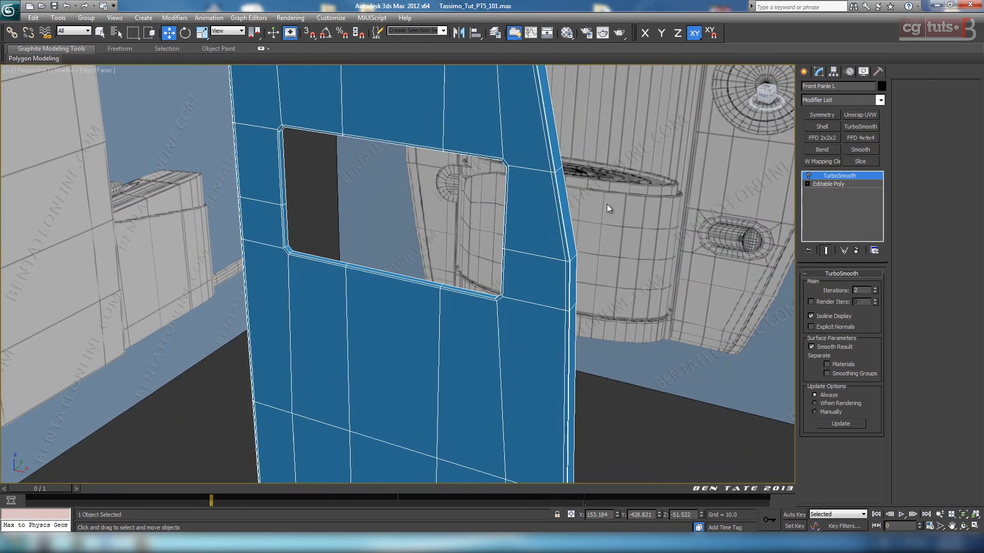
In the front view, connect the vertical edges above and below the rectangular cutout with one segment and pinch 0, placing the new loops midway.
middle_drag(607, 204, 650, 295)
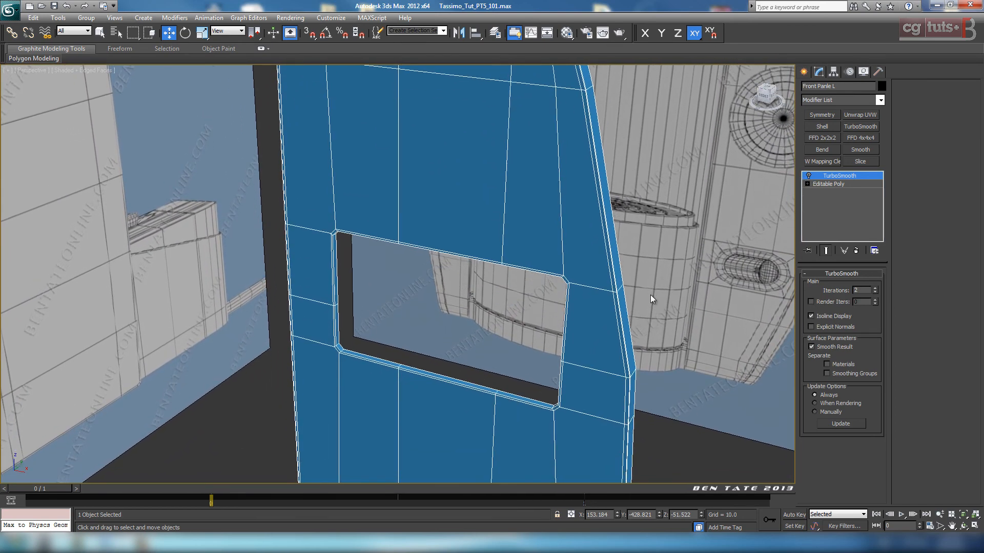
key(alt+w)
right_click(653, 220)
key(alt+w)
middle_drag(639, 228, 641, 117)
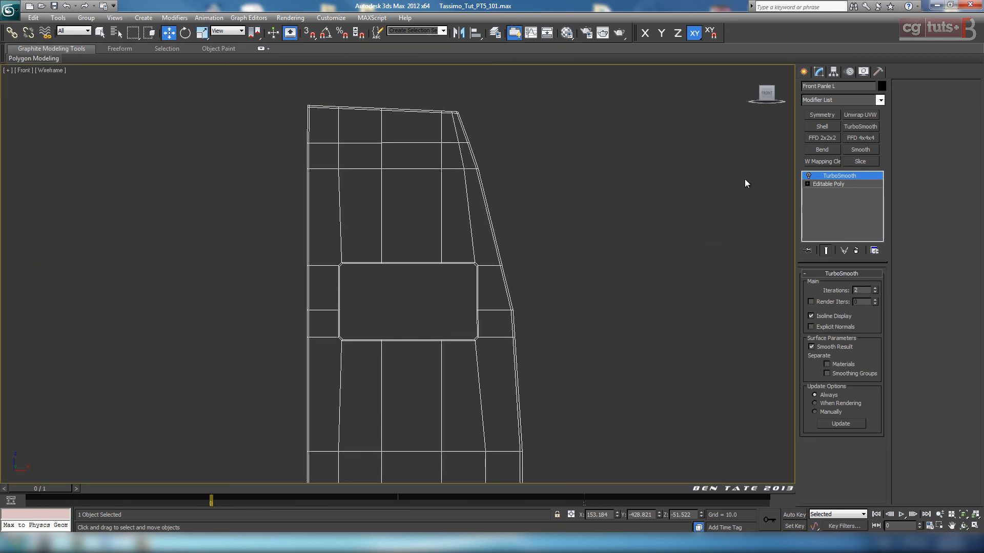
click(826, 184)
click(829, 286)
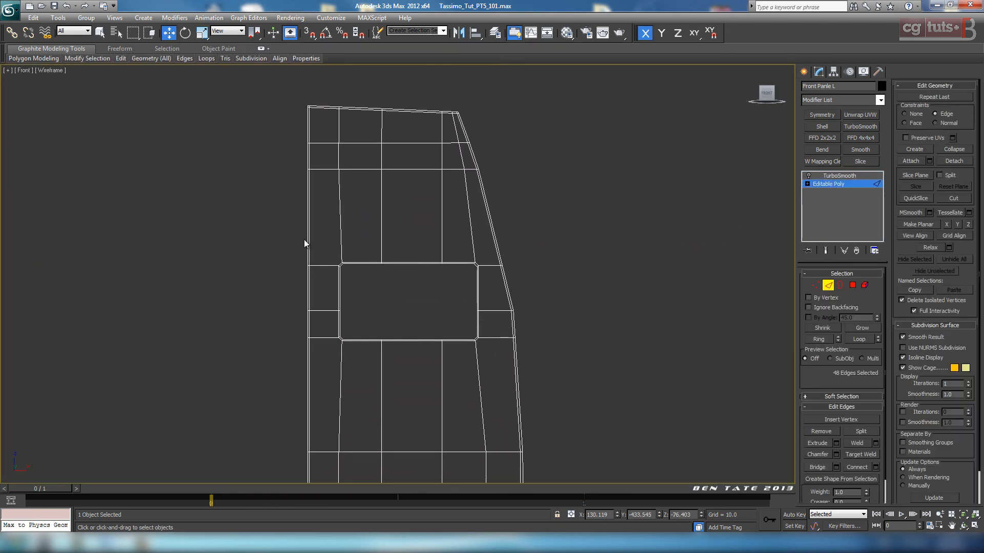
drag(282, 219, 590, 220)
middle_drag(597, 353, 599, 333)
ctrl+drag(257, 356, 610, 375)
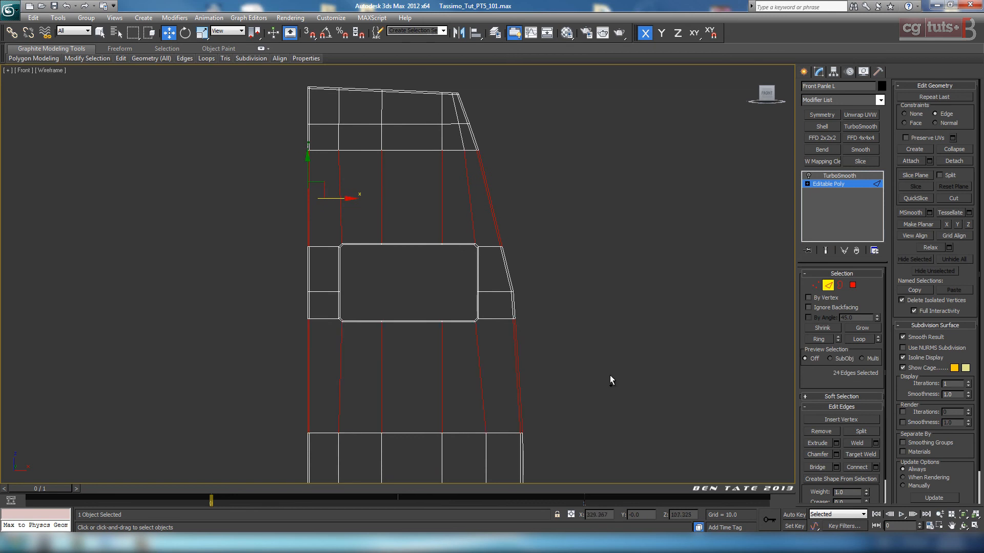
click(876, 467)
drag(428, 309, 422, 315)
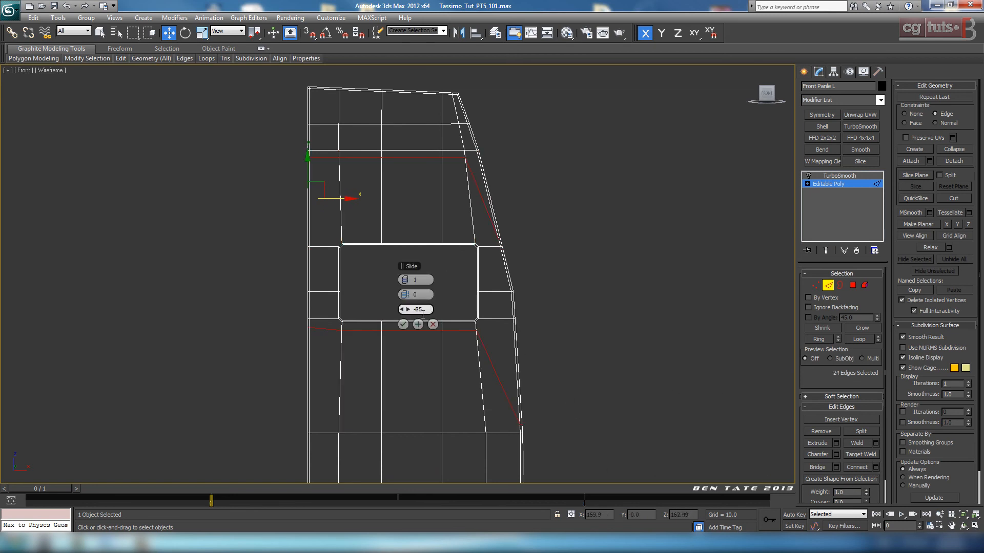
click(403, 324)
middle_drag(532, 325, 555, 333)
scroll(525, 362, up, 3)
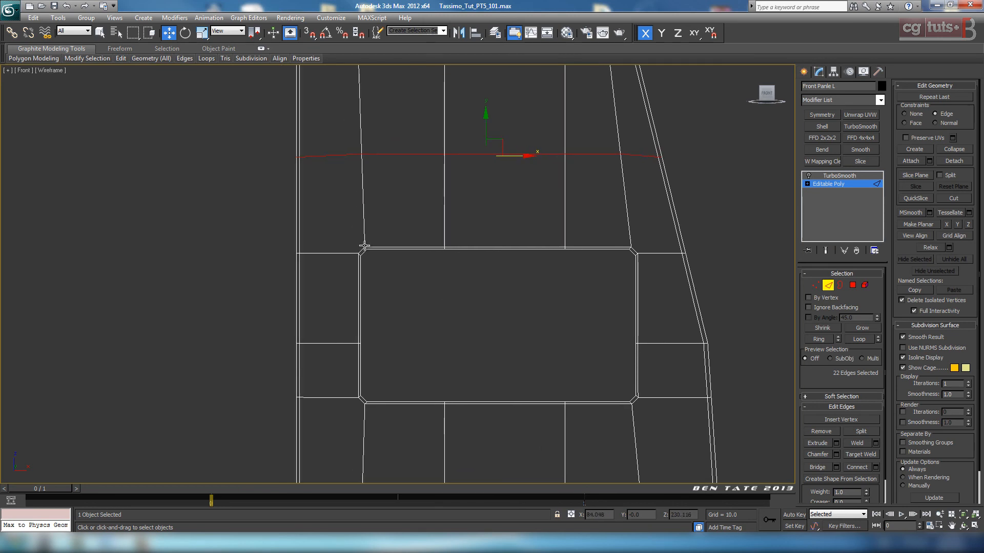
middle_drag(452, 301, 312, 272)
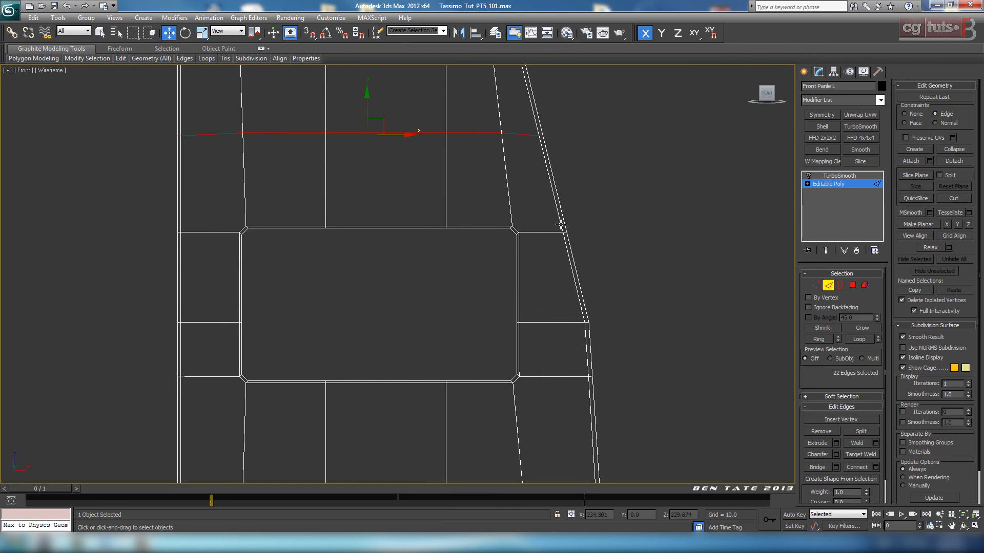
Turn TurboSmooth back on for the panel, hide the edge display and check the smoothed shape around the rectangular cutout in perspective.
click(828, 286)
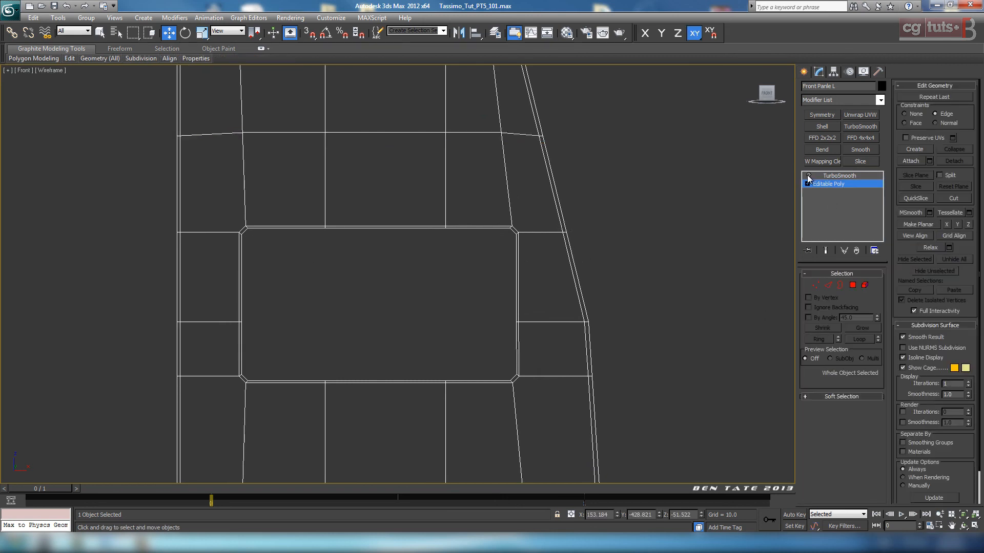
click(808, 175)
key(alt+w)
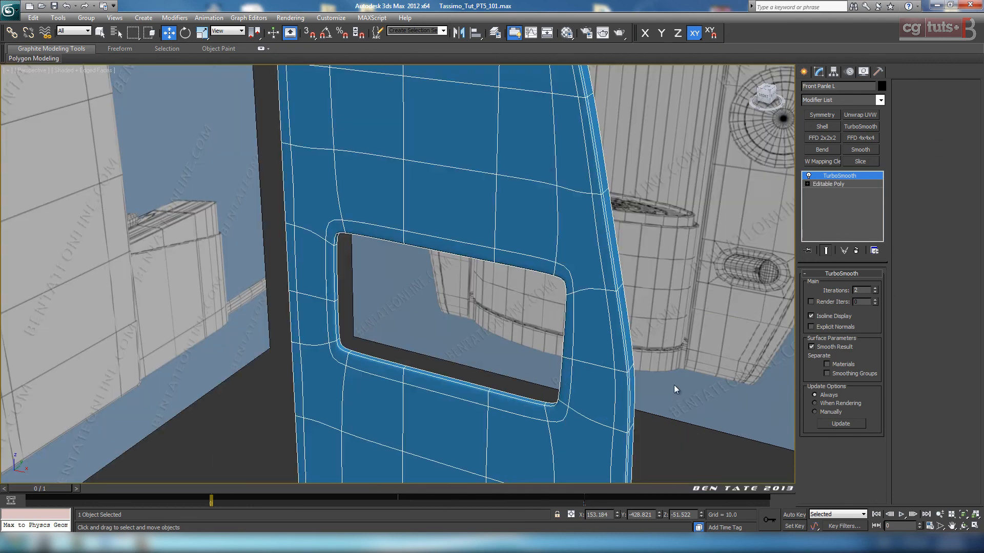
scroll(674, 386, down, 6)
key(F4)
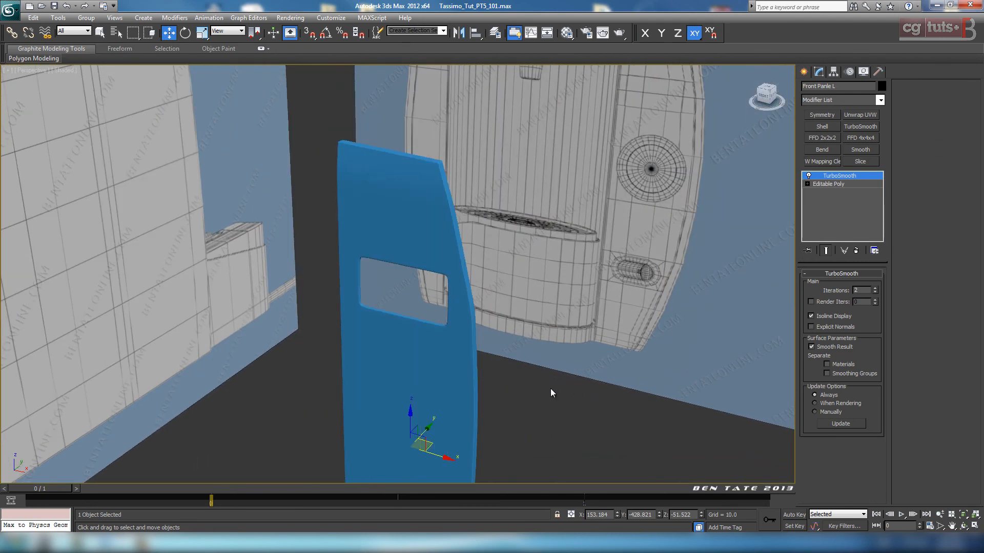
alt+middle_drag(551, 393, 462, 243)
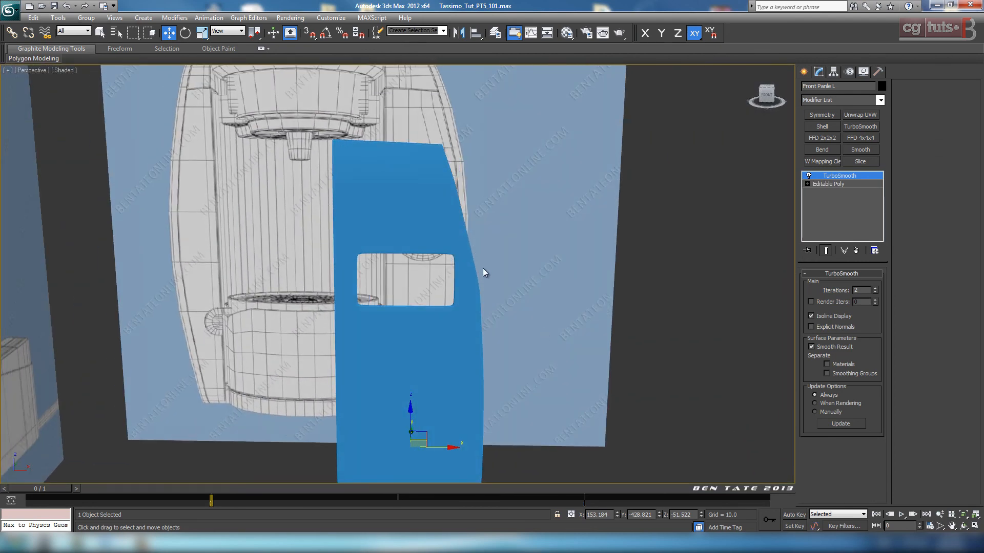
scroll(482, 268, down, 6)
alt+middle_drag(436, 188, 571, 339)
Unhide all the coffee machine parts around the front panel.
right_click(561, 334)
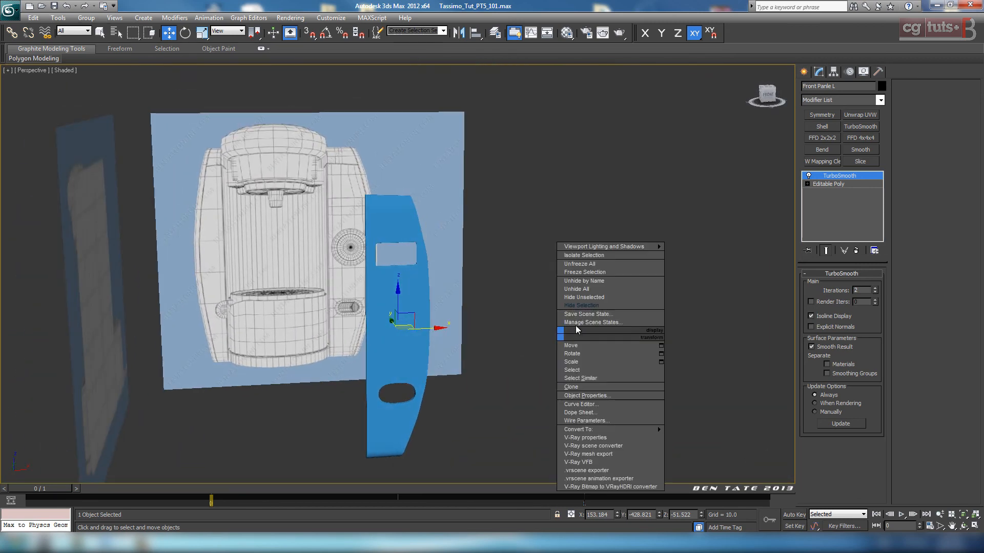
click(589, 289)
scroll(515, 326, up, 8)
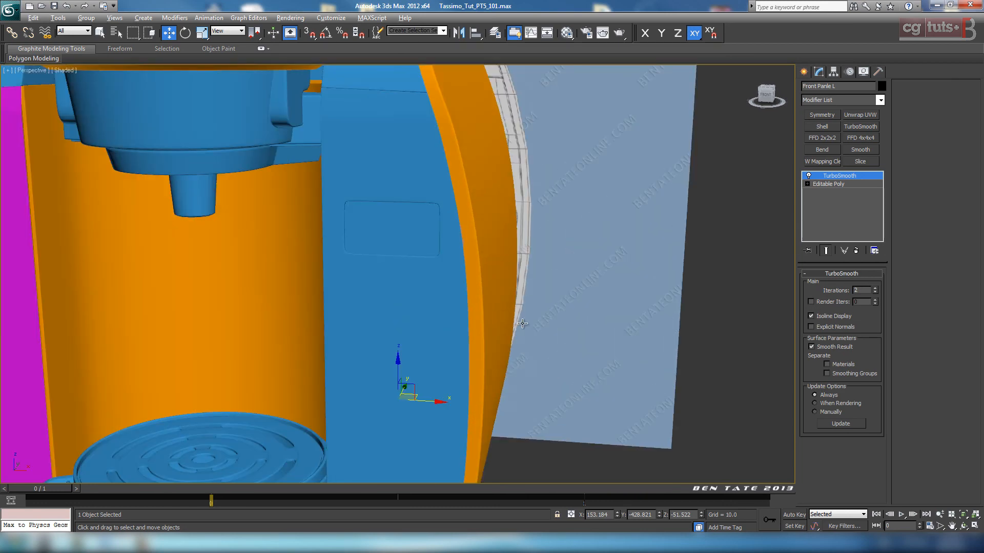
Examine how the panel's upper inner corner meets the orange body and the blue top part, with the mesh edges displayed.
alt+middle_drag(522, 324, 520, 418)
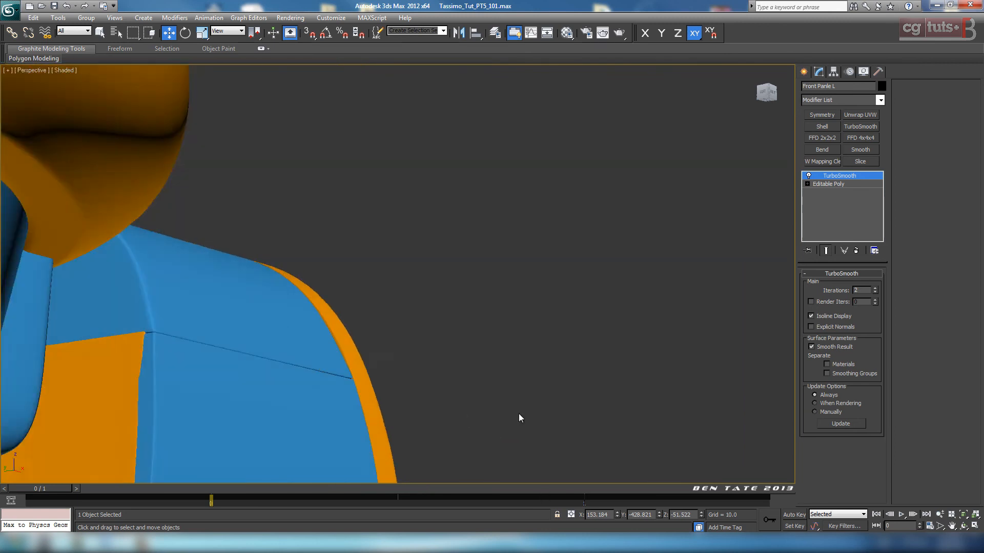
scroll(519, 414, up, 3)
middle_drag(400, 390, 609, 265)
middle_drag(504, 360, 653, 335)
key(F4)
mouse_move(402, 245)
middle_down()
mouse_move(426, 270)
mouse_move(437, 235)
mouse_move(431, 321)
middle_up()
scroll(409, 252, up, 3)
scroll(400, 266, down, 3)
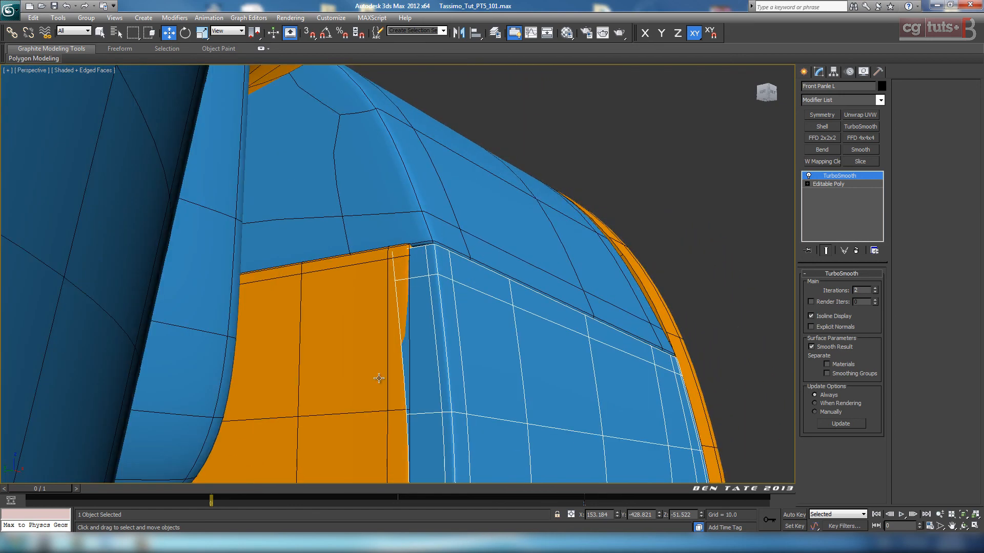
scroll(408, 383, down, 5)
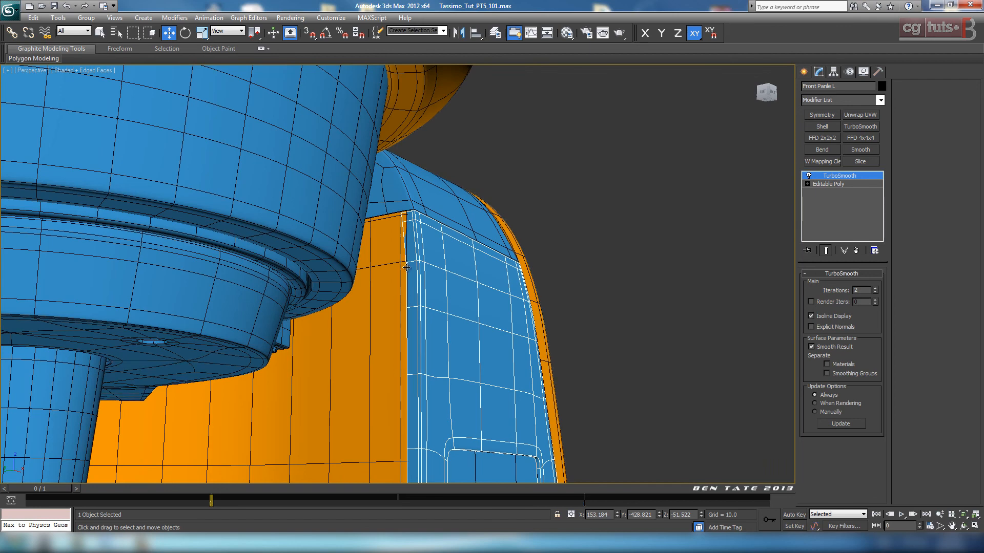
middle_drag(407, 268, 409, 297)
scroll(413, 300, up, 3)
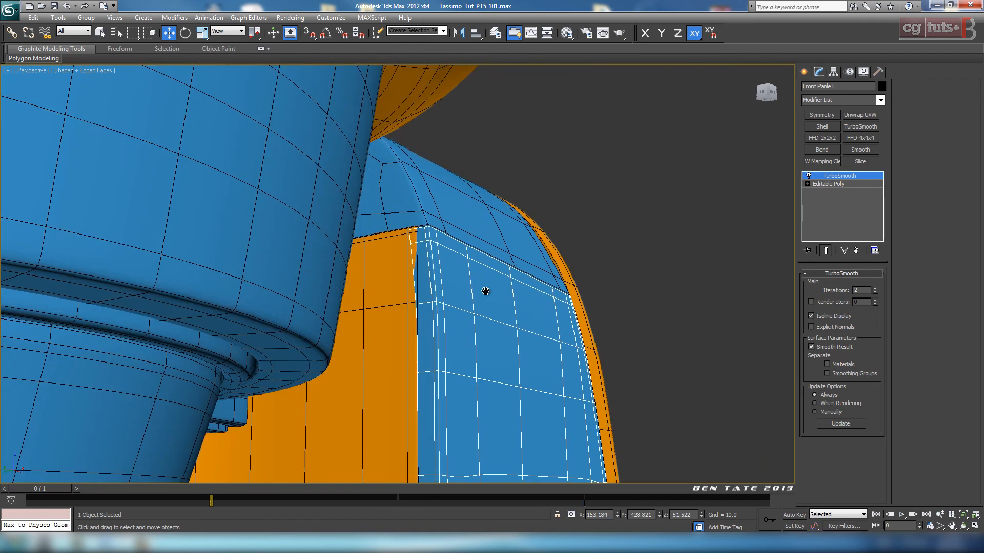
middle_drag(486, 291, 466, 295)
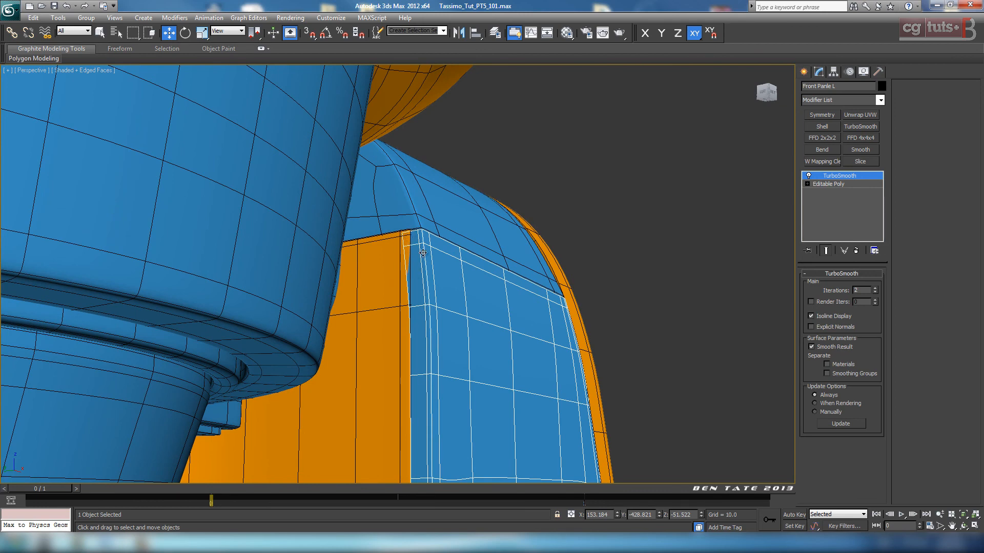
middle_drag(583, 375, 562, 366)
In the right view, select the rear vertices at the upper end of the panel's Editable Poly.
key(alt+w)
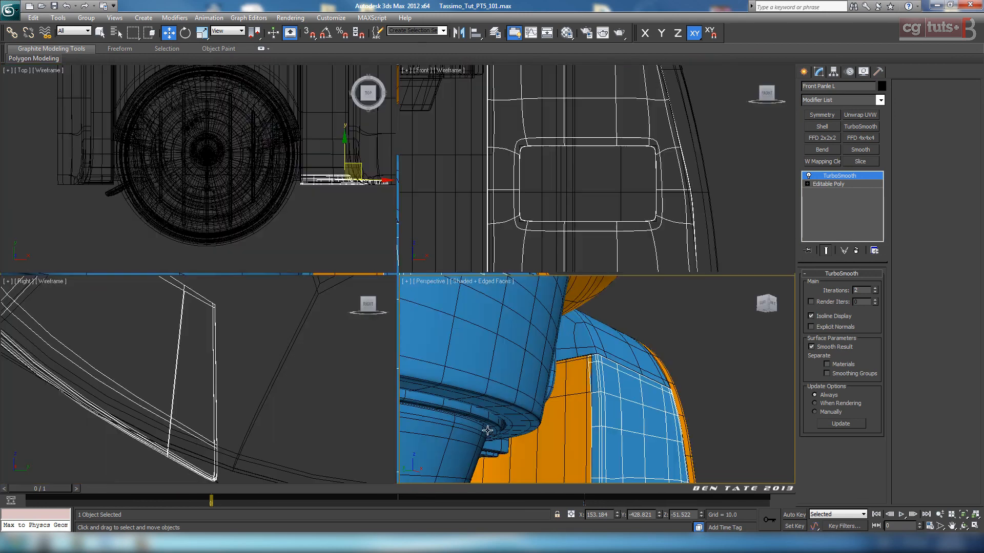
right_click(309, 347)
key(alt+w)
key(z)
middle_drag(461, 233, 471, 298)
scroll(471, 297, up, 2)
middle_drag(440, 200, 447, 358)
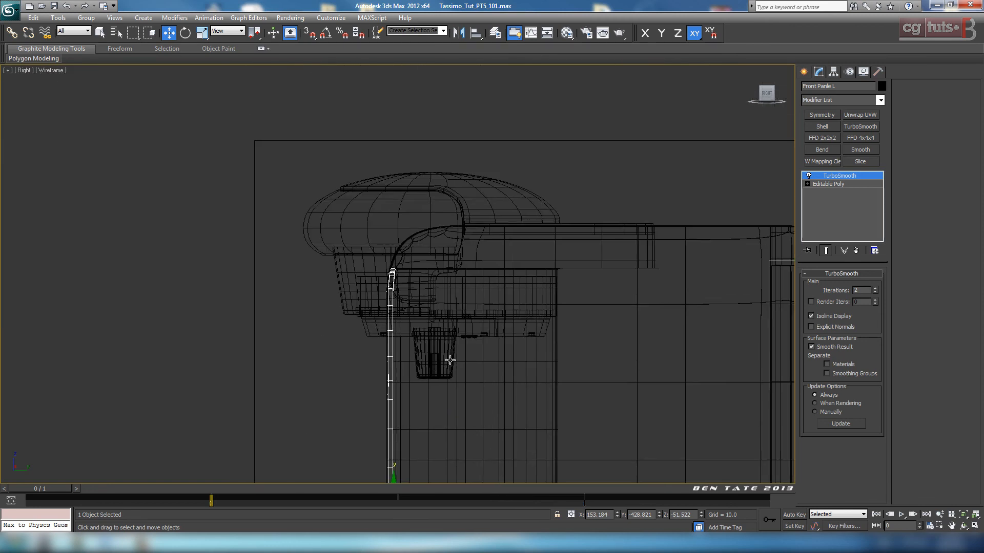
scroll(435, 317, up, 8)
middle_drag(407, 268, 470, 275)
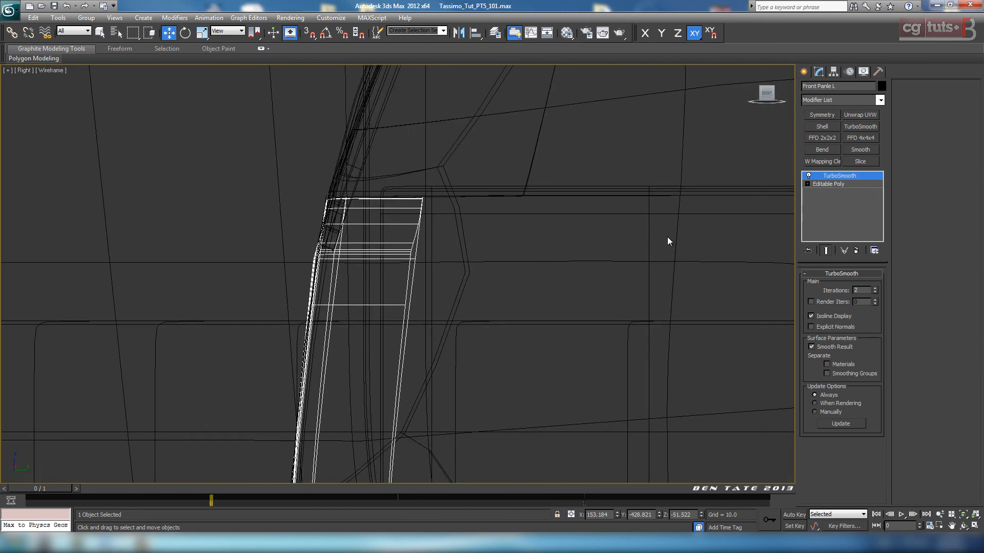
click(823, 184)
click(815, 286)
middle_drag(522, 248, 573, 250)
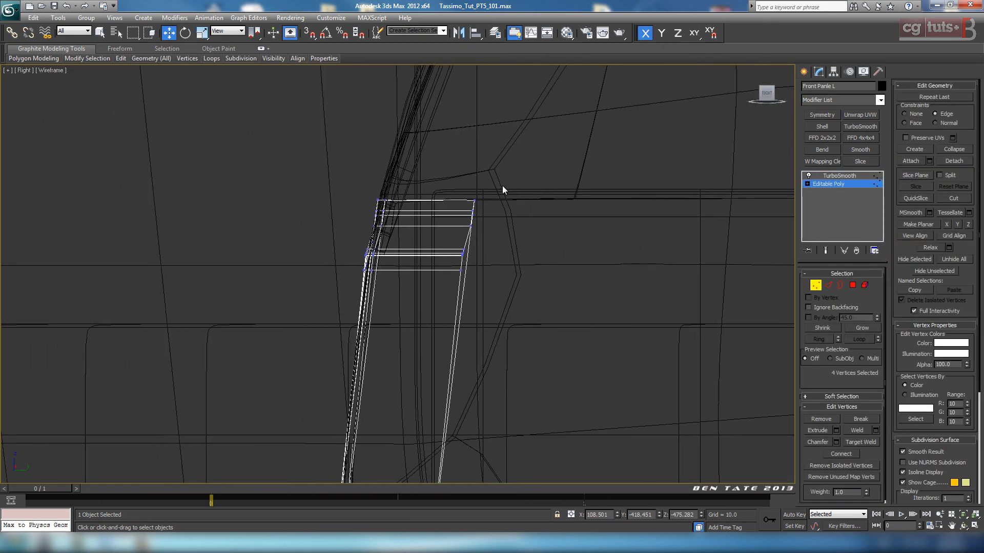
drag(502, 186, 456, 278)
middle_drag(528, 314, 529, 159)
middle_drag(524, 195, 488, 382)
scroll(488, 349, up, 3)
Refine the vertex selection to the rear vertices from the panel's top down to the bend, leaving out the row below it.
drag(483, 265, 442, 264)
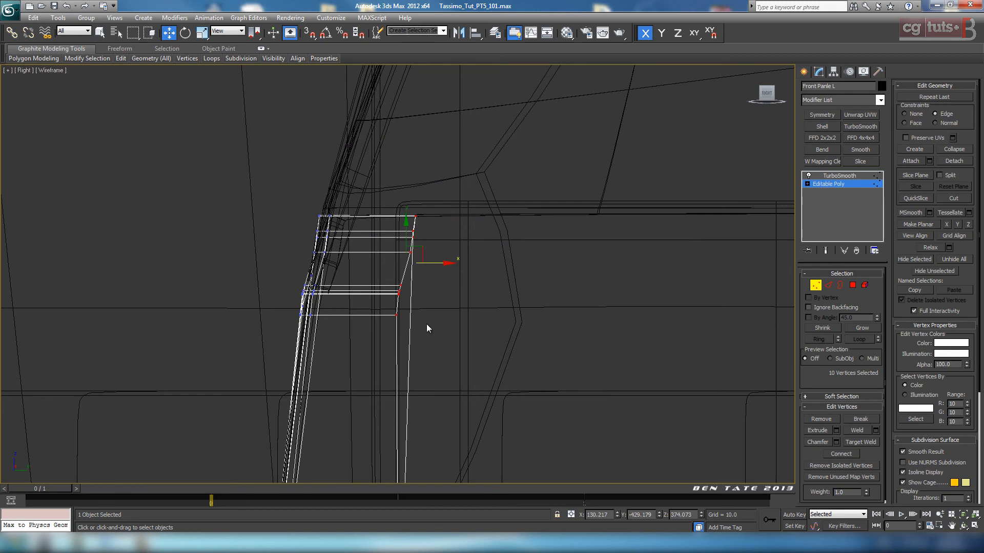
alt+drag(417, 329, 417, 330)
scroll(436, 310, up, 3)
drag(440, 241, 439, 241)
scroll(419, 282, up, 5)
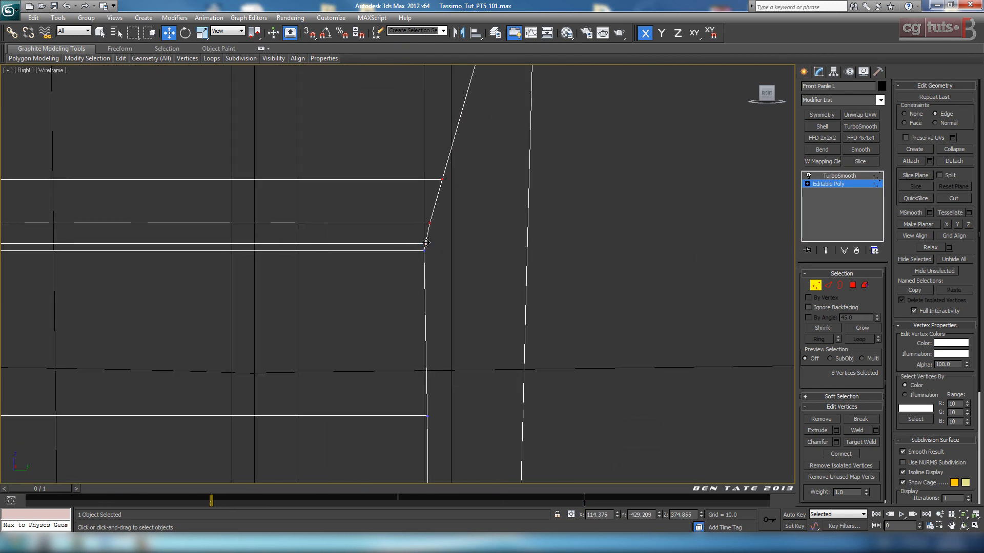
drag(424, 243, 424, 242)
scroll(475, 253, down, 5)
middle_drag(476, 253, 500, 314)
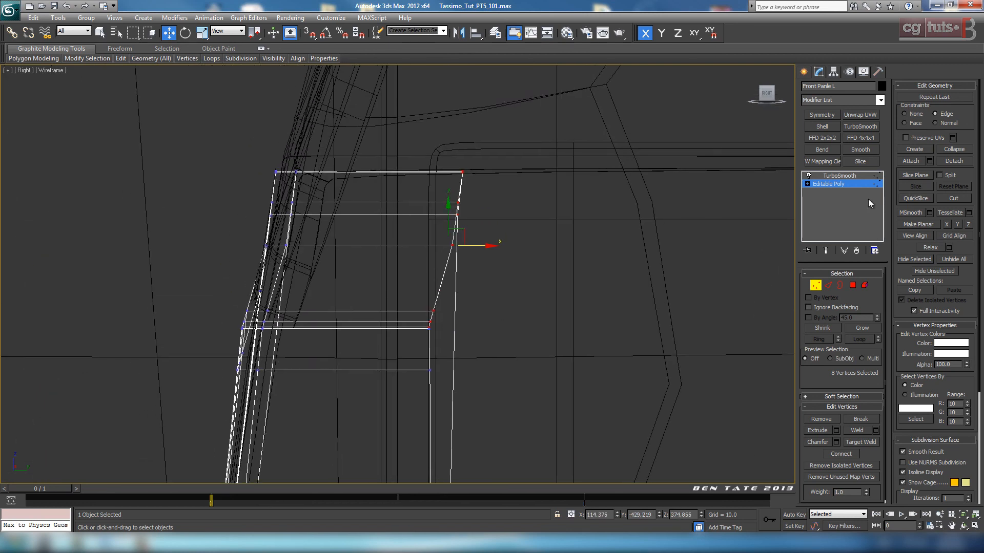
drag(499, 379, 496, 352)
Try to flatten the selected rear vertices with Make Planar on X, Y and Z while the Edge constraint is on.
click(946, 224)
key(ctrl+z)
click(957, 225)
click(967, 225)
key(ctrl+z)
Set the constraint to None, make the selected vertices planar in X and move them about -0.6 along X onto the lower rear edge's line.
click(906, 113)
click(947, 224)
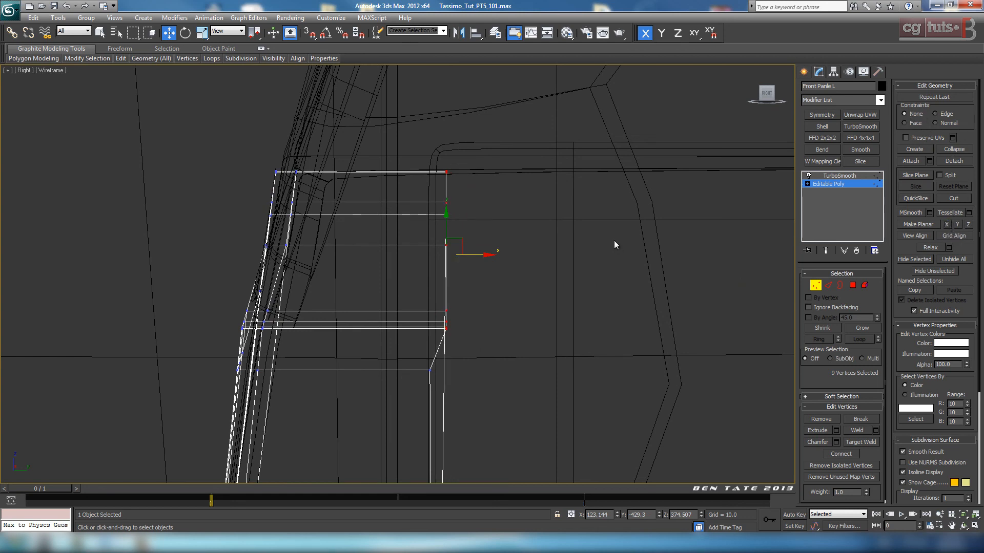
middle_drag(614, 241, 432, 316)
scroll(451, 301, up, 2)
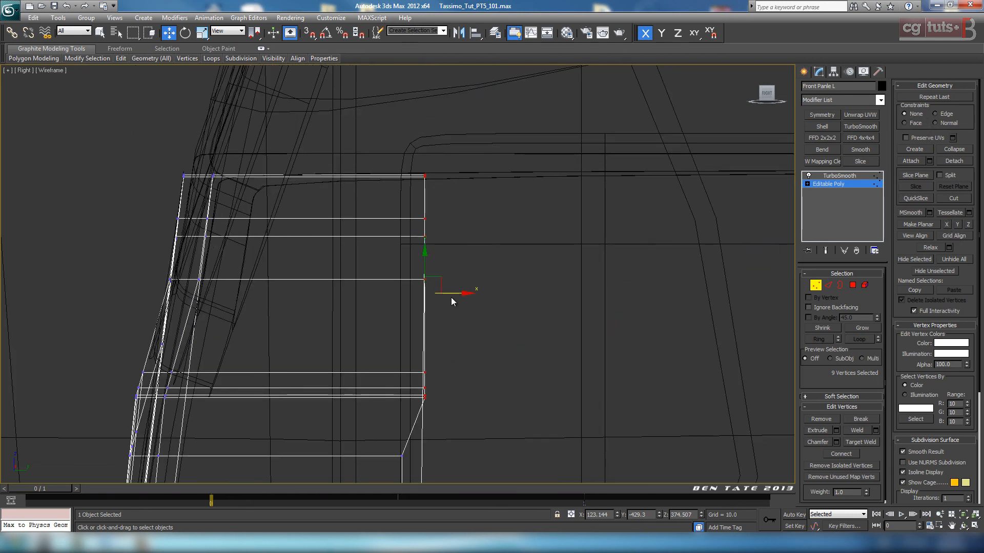
drag(452, 294, 429, 294)
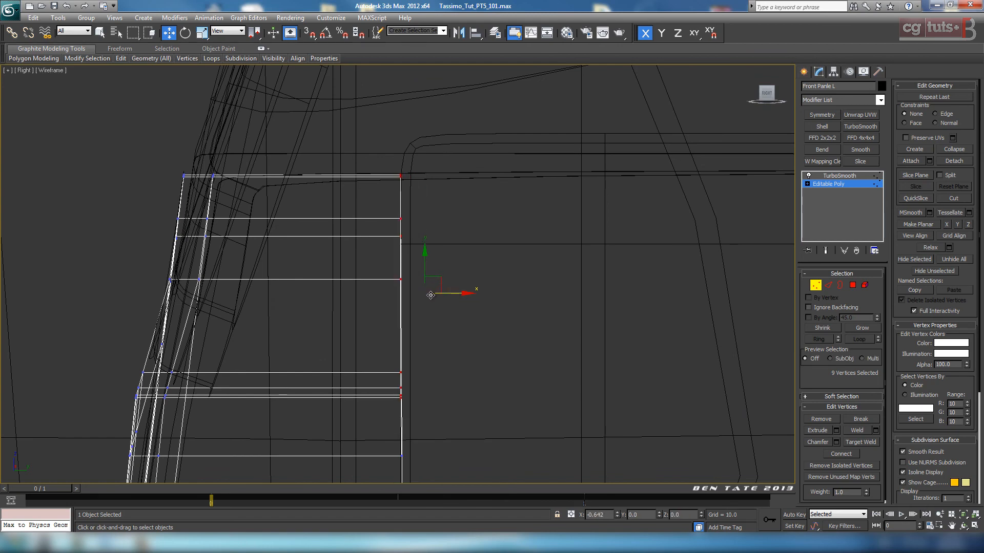
Examine the straightened upper rear edge of the panel in perspective, up close and against the whole machine.
key(alt+w)
right_click(643, 412)
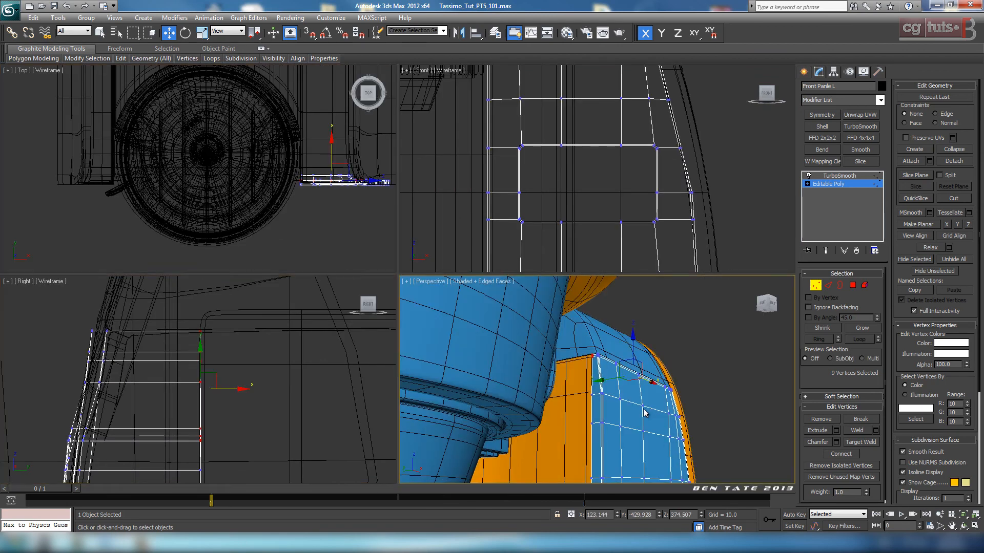
key(alt+w)
scroll(554, 381, up, 4)
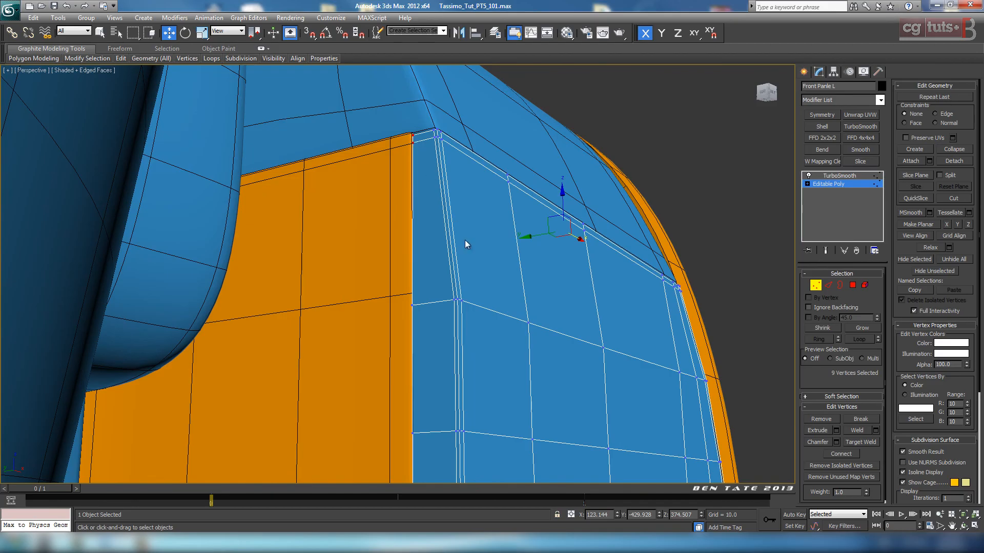
scroll(474, 298, down, 6)
mouse_move(476, 303)
alt+middle_down()
mouse_move(488, 322)
mouse_move(394, 332)
mouse_move(404, 362)
mouse_move(492, 375)
mouse_move(493, 307)
alt+middle_up()
middle_drag(493, 308, 495, 170)
scroll(517, 252, down, 6)
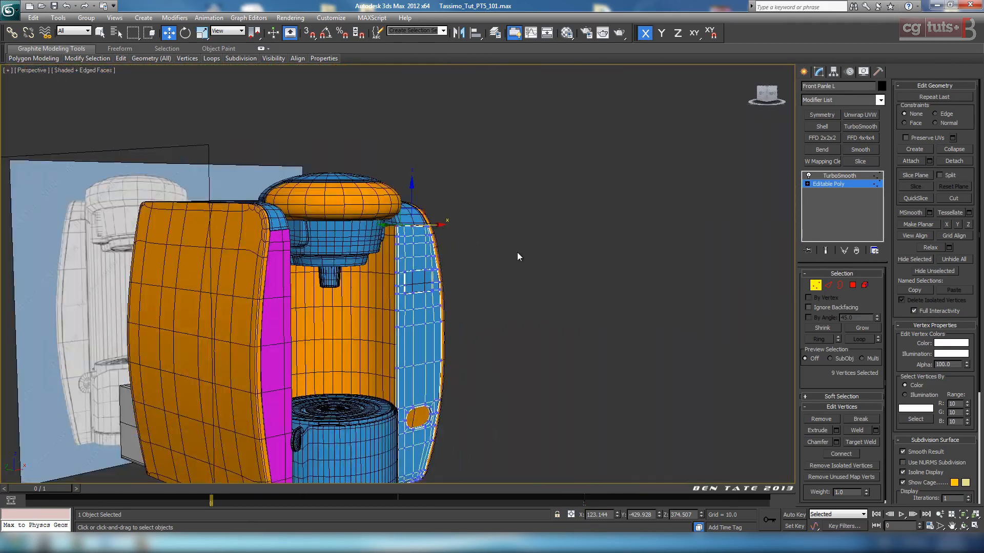
middle_drag(518, 252, 516, 169)
key(F3)
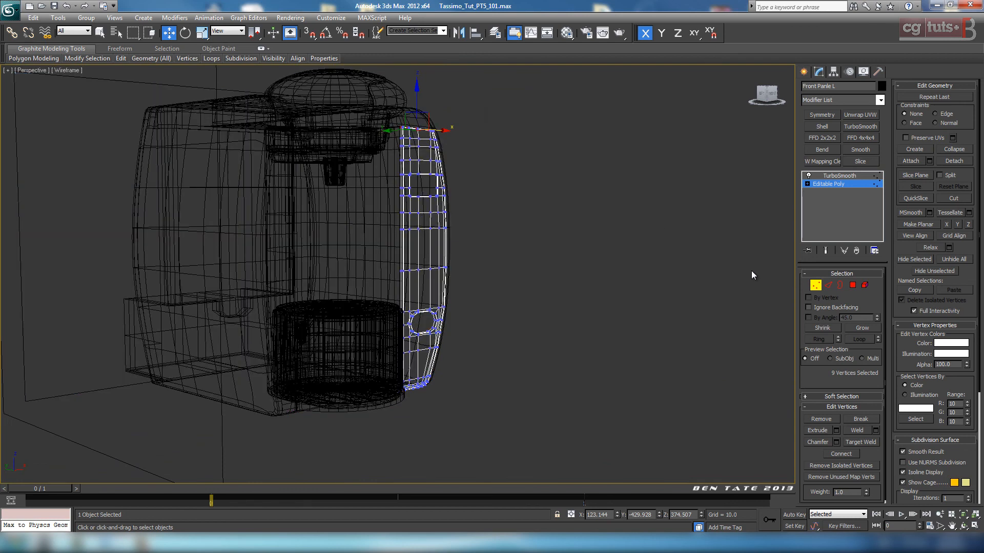
key(F3)
key(z)
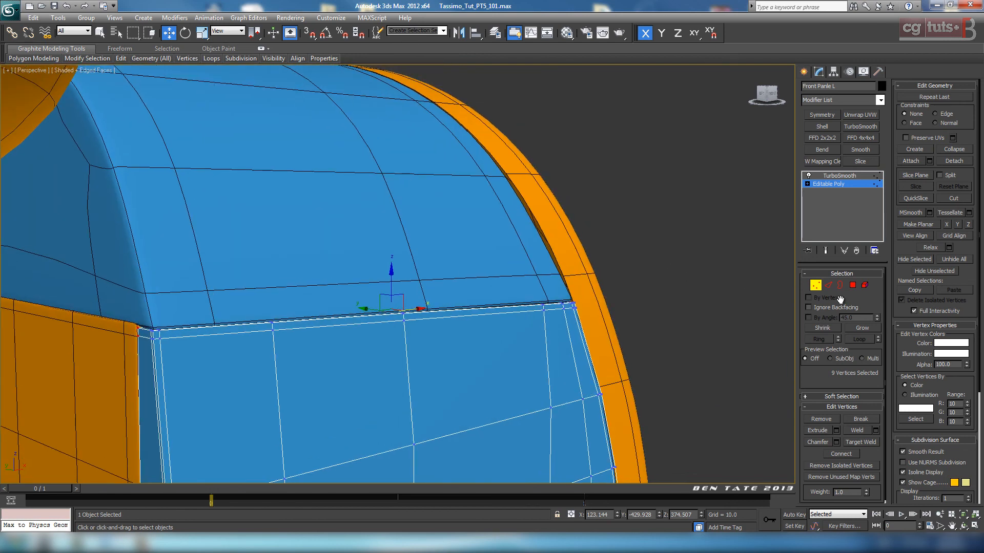
Leave vertex editing, return to the panel's TurboSmooth level and hide the edge display to check the smoothed corner.
click(818, 288)
click(839, 177)
middle_drag(518, 280, 598, 226)
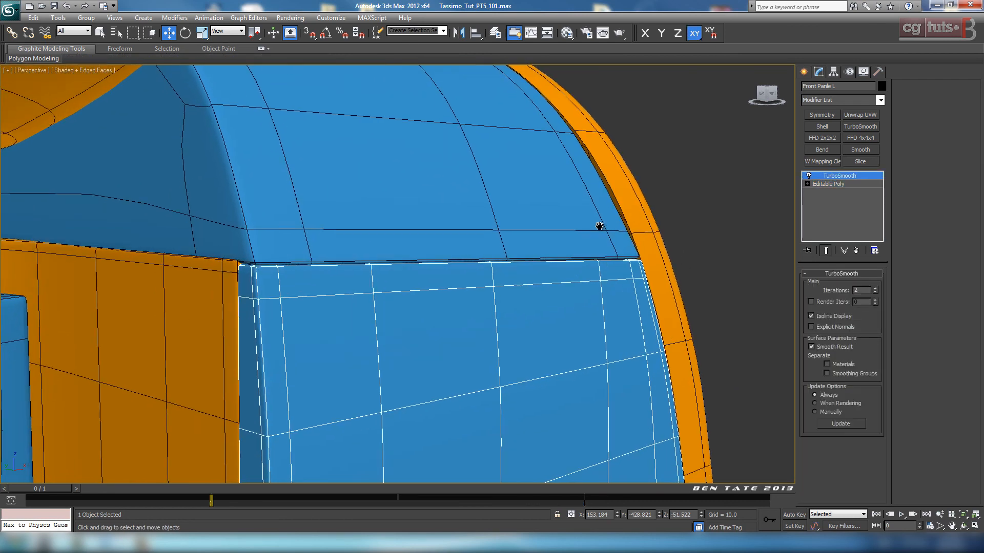
scroll(534, 333, down, 4)
mouse_move(534, 333)
alt+middle_down()
mouse_move(553, 322)
mouse_move(536, 323)
alt+middle_up()
key(F4)
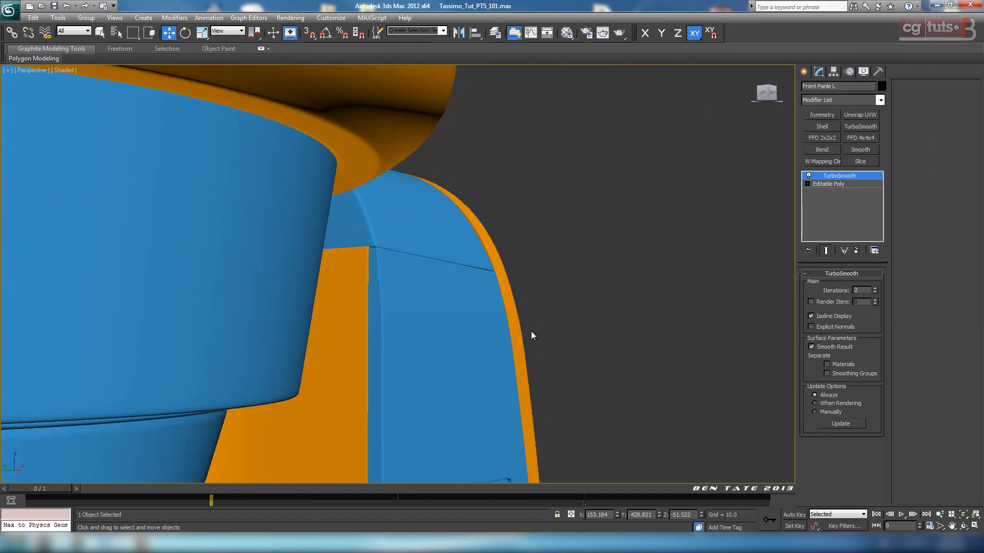
Examine the smoothed front panel's upper corner and rear edge up close and against the whole machine.
alt+middle_drag(470, 364, 521, 336)
scroll(457, 368, down, 5)
scroll(466, 333, up, 4)
scroll(512, 407, up, 5)
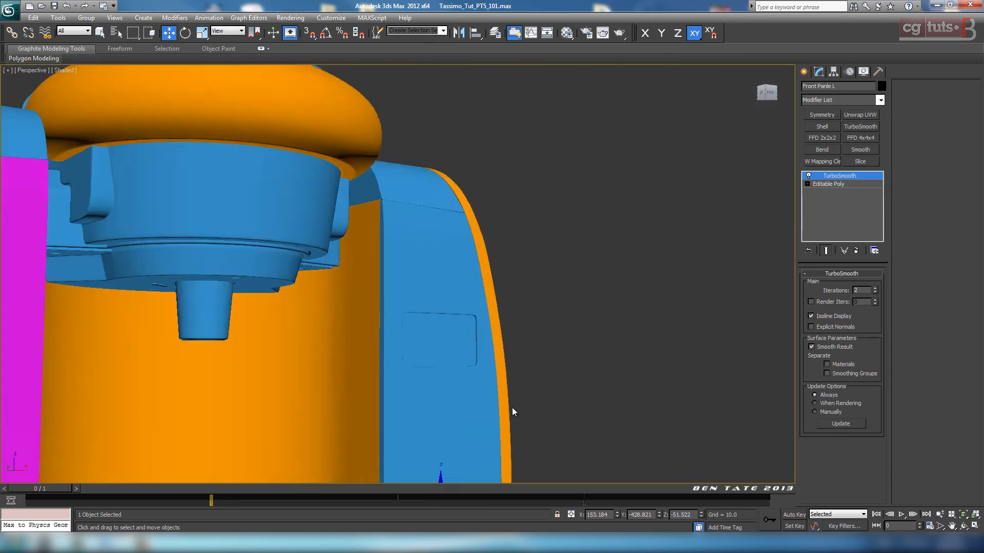
scroll(531, 398, down, 3)
alt+middle_drag(531, 399, 529, 401)
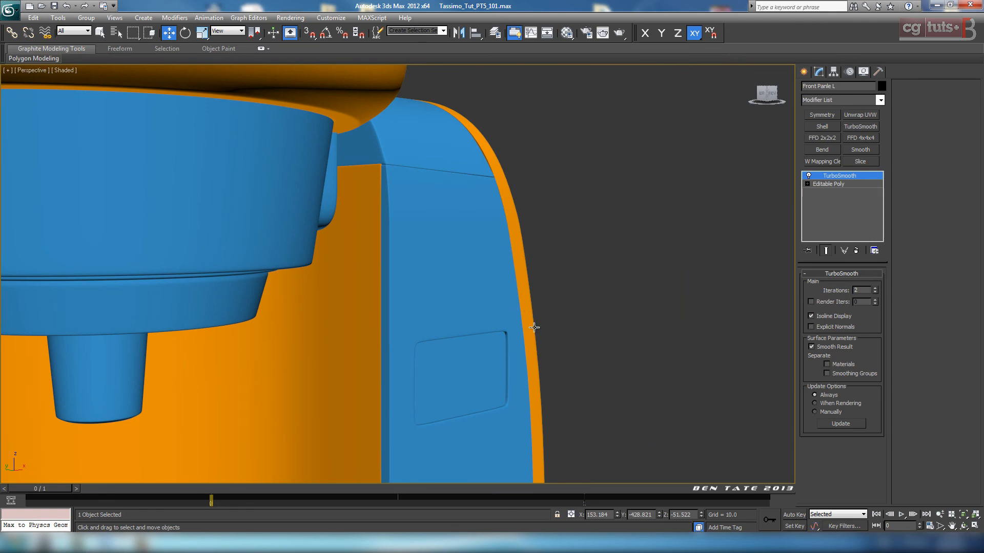
mouse_move(546, 344)
alt+middle_down()
mouse_move(514, 369)
mouse_move(459, 379)
mouse_move(567, 388)
mouse_move(573, 411)
mouse_move(520, 357)
mouse_move(553, 296)
mouse_move(604, 292)
alt+middle_up()
scroll(599, 312, up, 3)
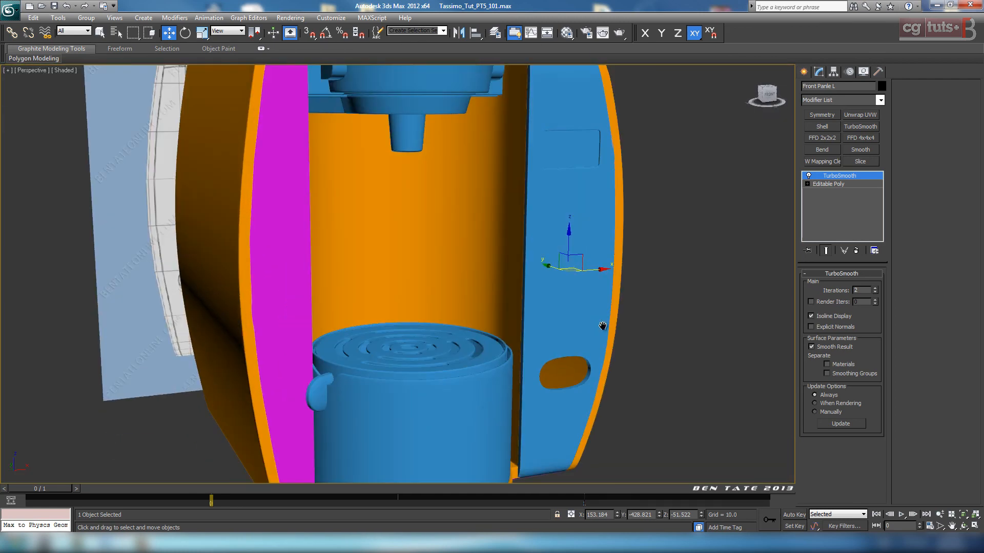
middle_drag(603, 327, 584, 326)
Show the edge display again and isolate the magenta front strip on the opposite side of the machine.
key(F4)
middle_drag(384, 312, 398, 320)
scroll(399, 320, down, 6)
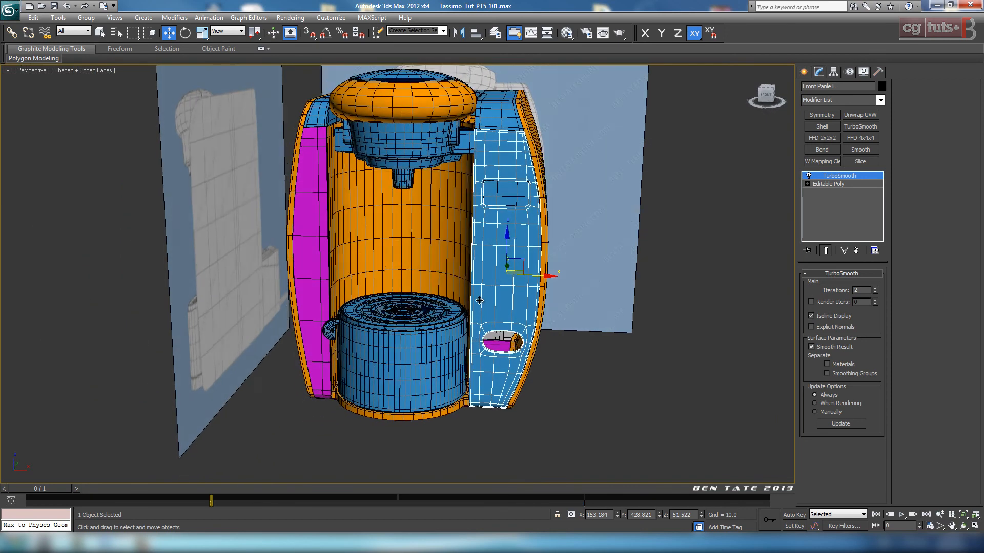
click(318, 200)
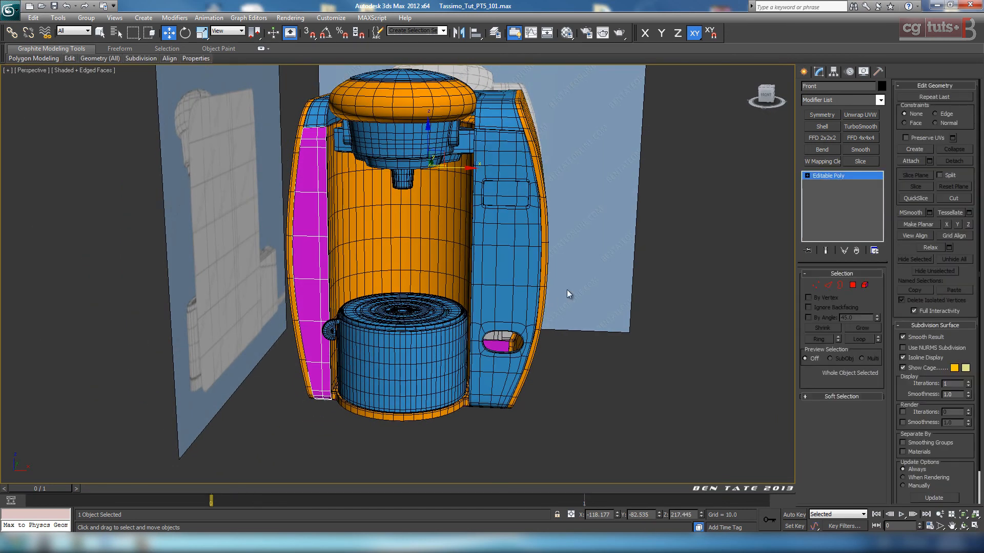
middle_drag(570, 294, 601, 330)
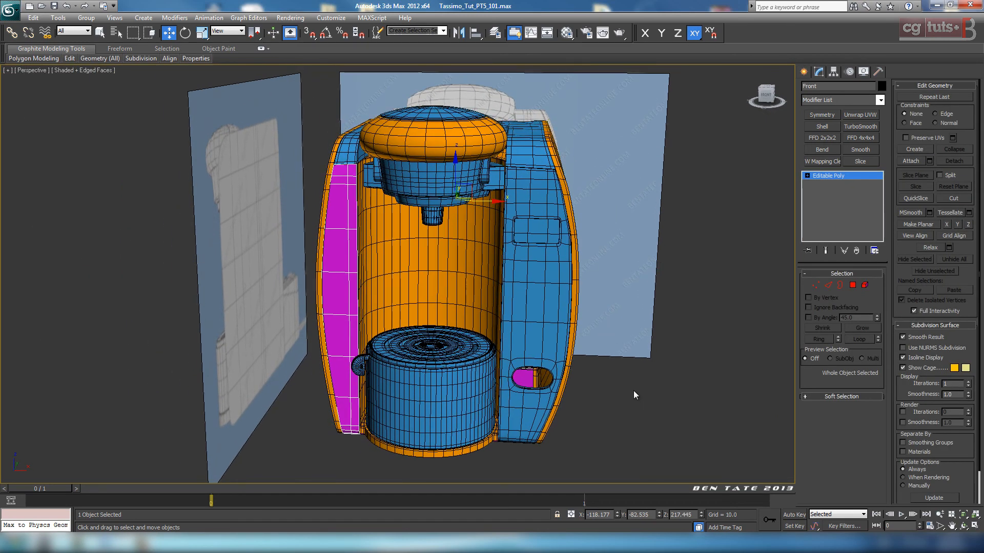
key(alt+q)
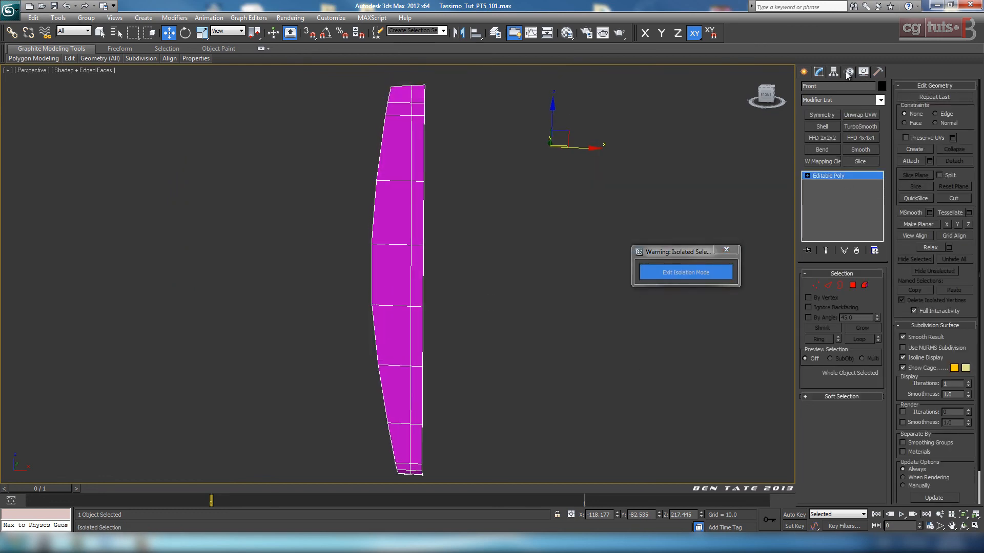
Center the isolated strip's pivot to the object.
click(833, 72)
click(837, 138)
click(842, 189)
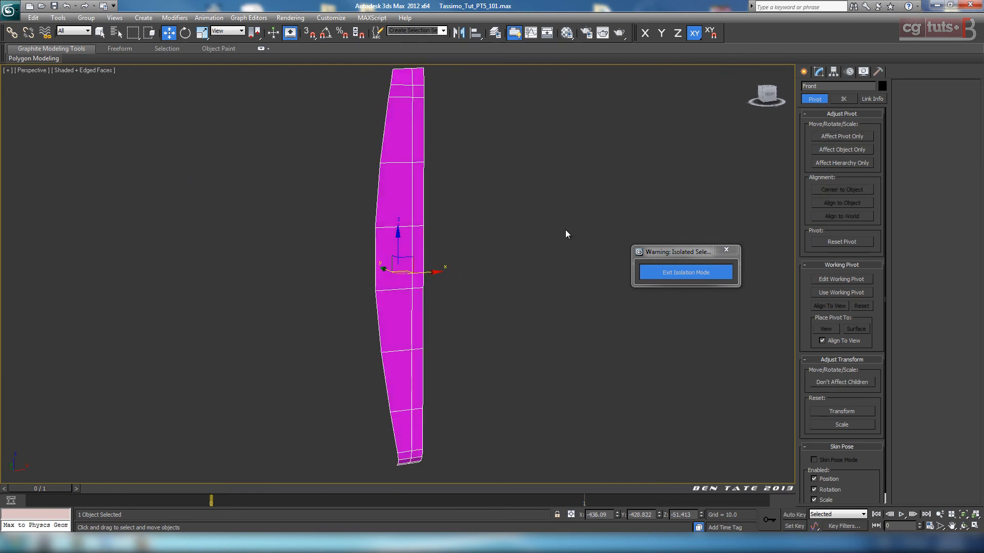
In the front view, connect the edge ring across the strip's narrow inner section with one segment.
key(alt+w)
key(alt+w)
middle_drag(605, 185, 508, 304)
middle_drag(487, 222, 486, 310)
scroll(490, 296, up, 3)
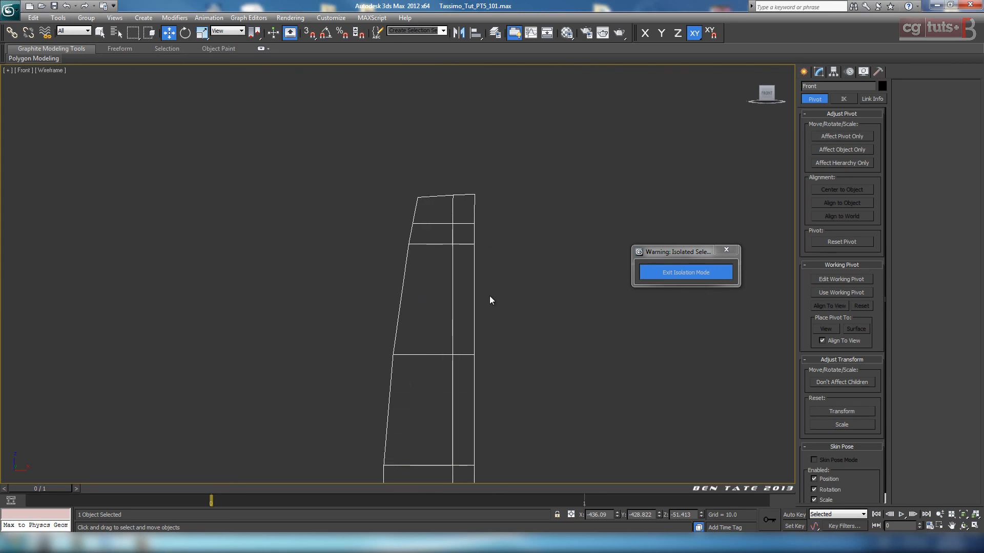
click(819, 71)
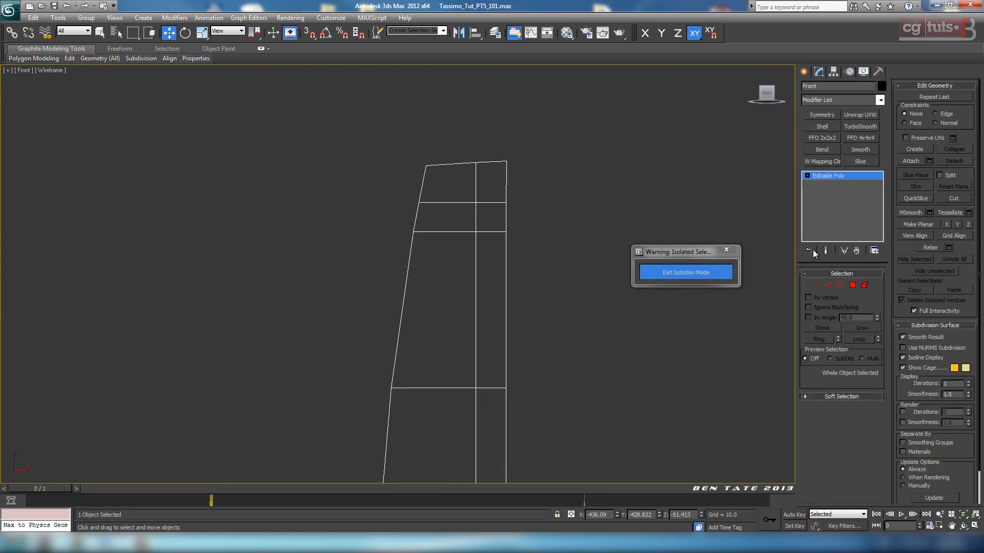
click(828, 285)
click(504, 233)
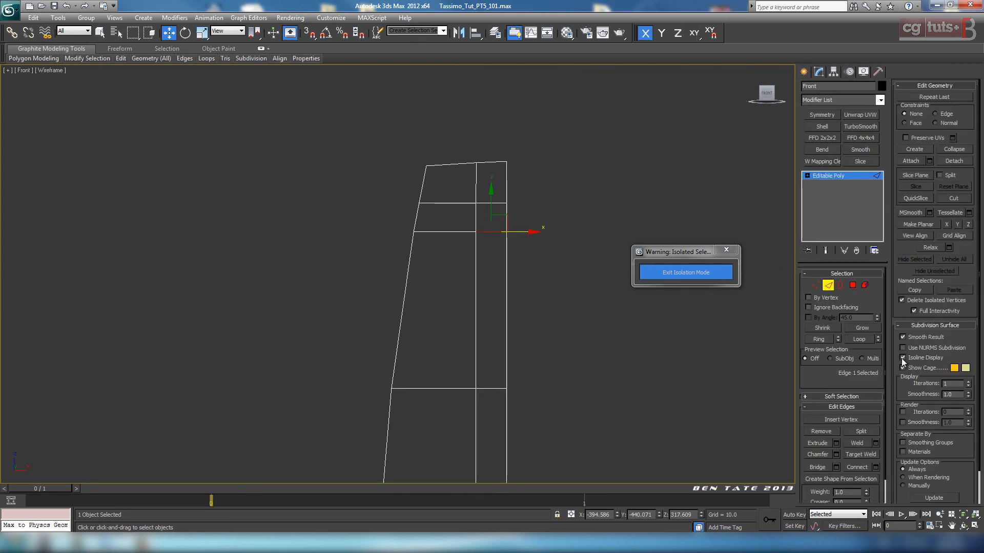
click(822, 340)
click(875, 467)
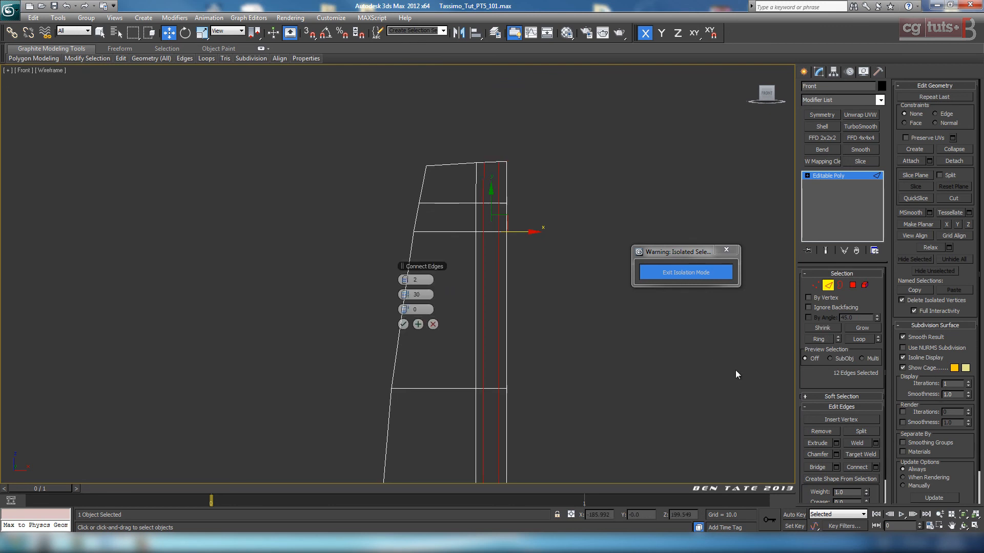
click(402, 280)
click(403, 324)
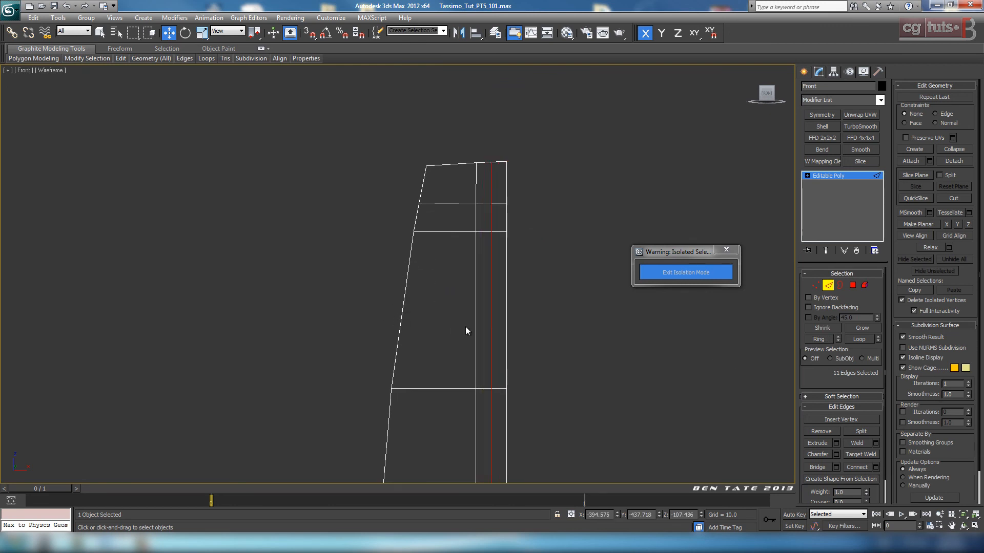
Set the constraint to Edge and move the new loop about 11 along X, close to the strip's straight inner edge.
middle_drag(563, 303, 522, 331)
click(938, 115)
middle_drag(617, 249, 566, 137)
middle_drag(466, 362, 469, 97)
scroll(442, 320, up, 5)
middle_drag(448, 313, 470, 74)
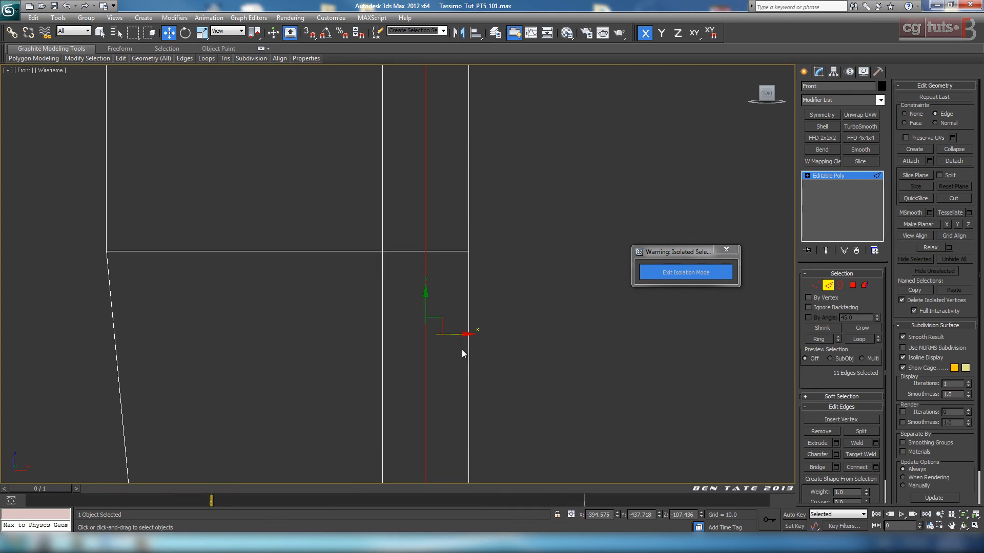
drag(455, 333, 488, 339)
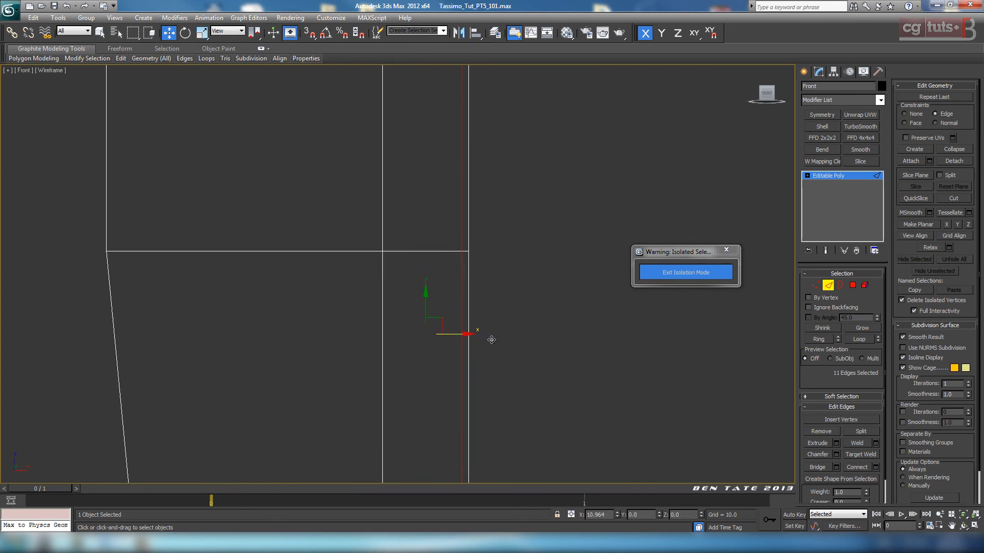
Connect the edge ring across the strip's wide outer section with one segment and Slide 90, placing a support loop beside the curved outer edge.
click(294, 251)
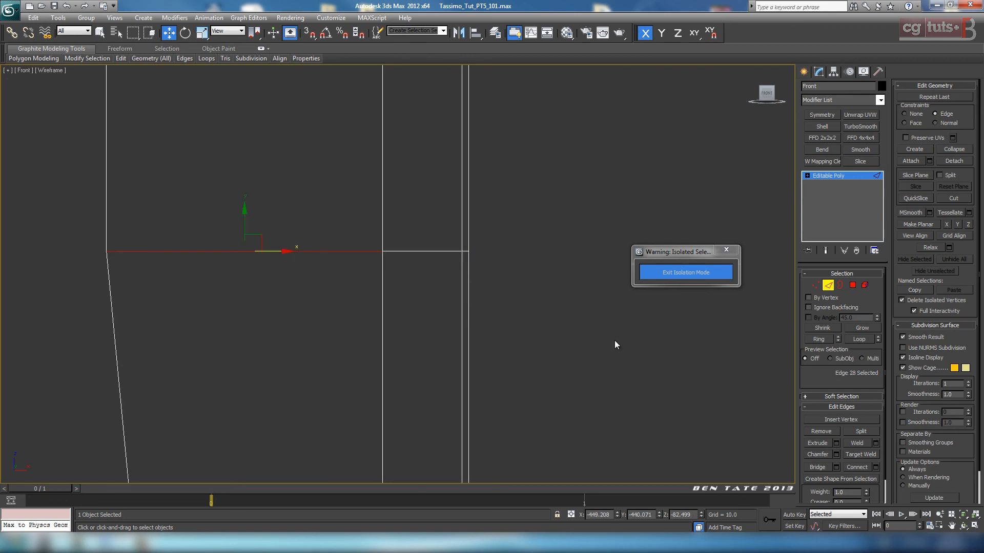
key(alt+l)
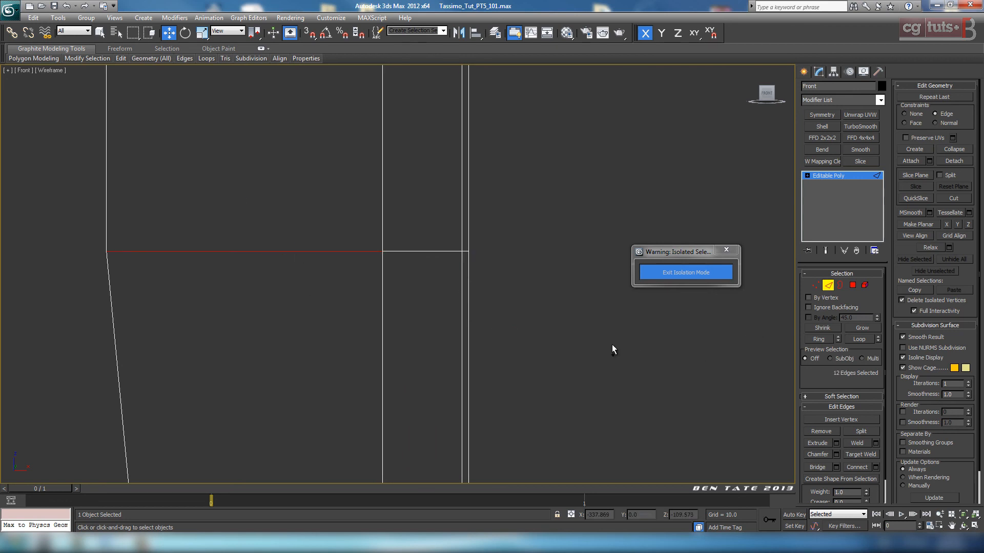
scroll(504, 340, down, 8)
middle_drag(522, 298, 525, 365)
scroll(523, 351, up, 3)
middle_drag(524, 296, 543, 333)
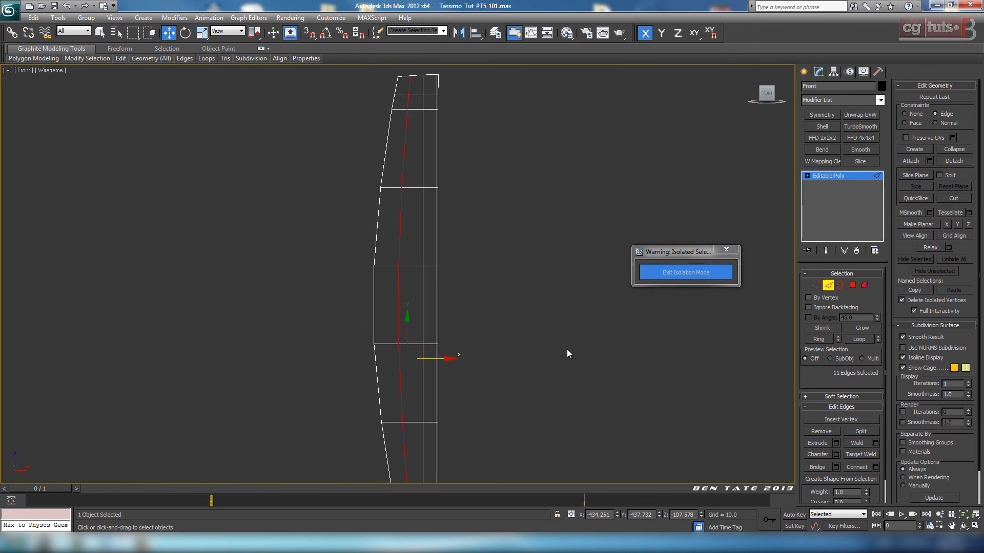
key(alt+r)
click(875, 467)
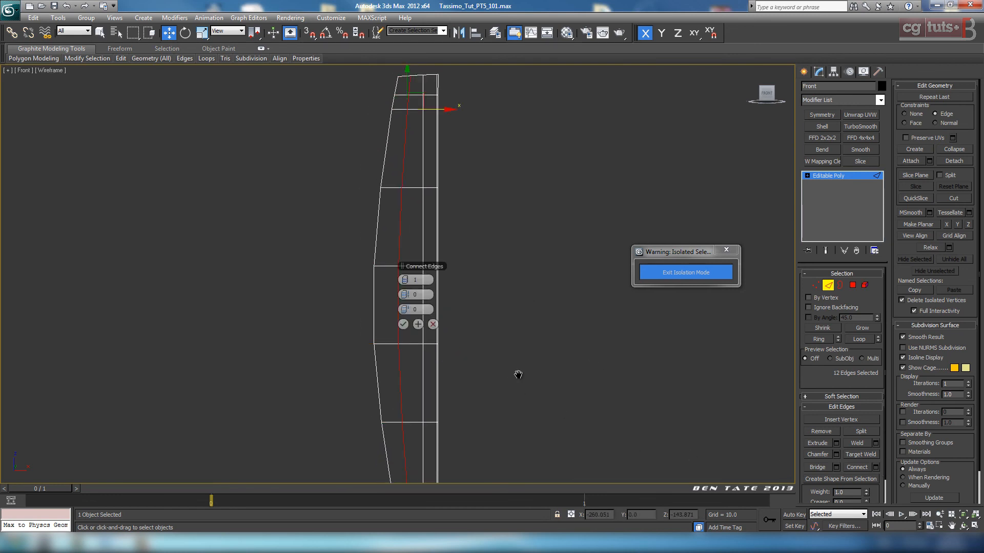
scroll(466, 336, up, 3)
drag(408, 312, 533, 326)
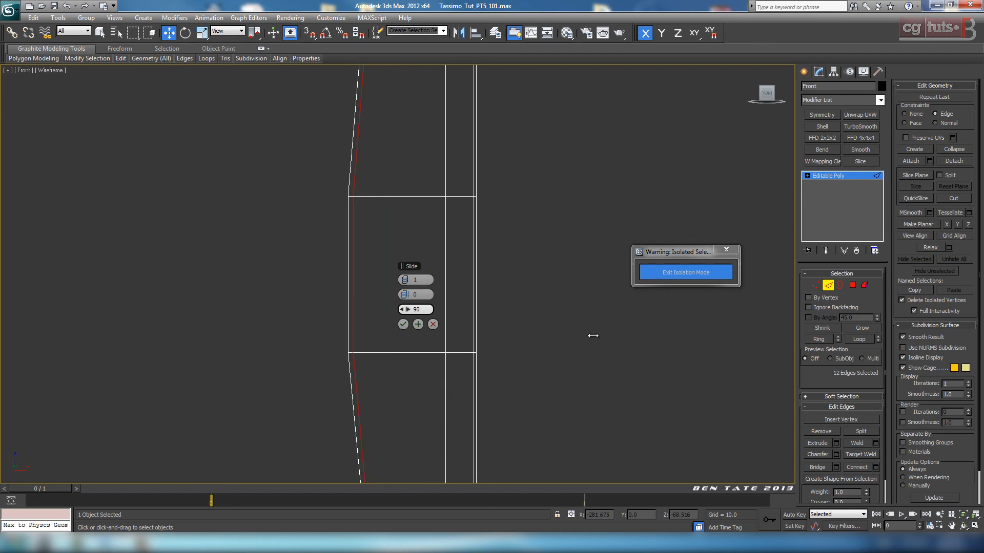
click(403, 324)
Convert the outer support loop to vertices, deselect those around the strip's middle and move the rest about 0.9 along X.
middle_drag(487, 213, 488, 319)
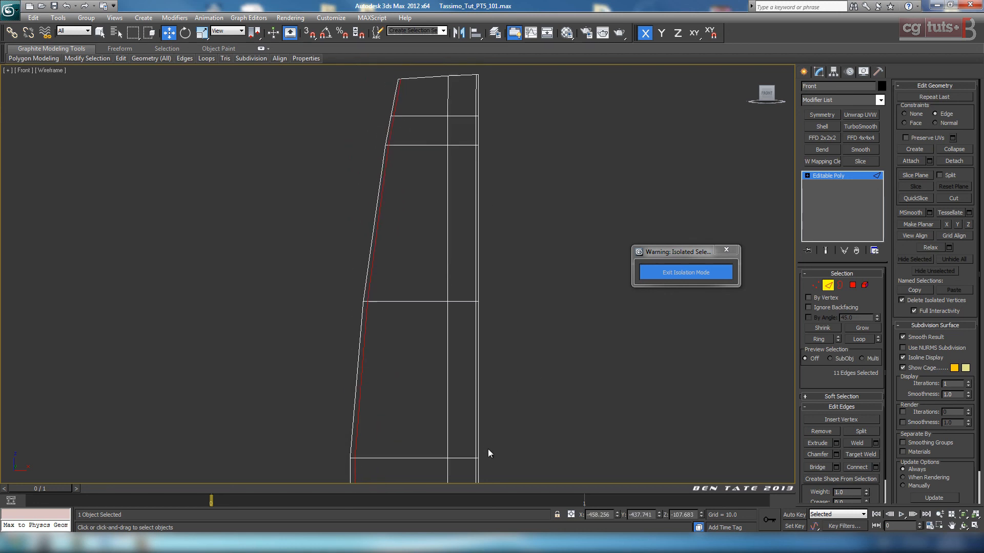
middle_drag(573, 253, 573, 294)
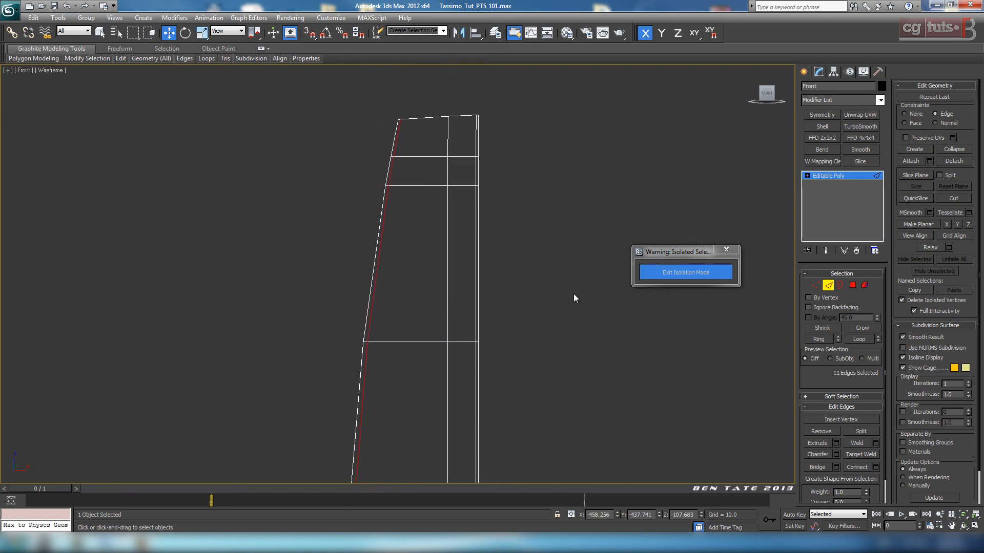
ctrl+click(815, 285)
middle_drag(574, 332, 576, 310)
scroll(572, 313, down, 5)
middle_drag(535, 359, 543, 269)
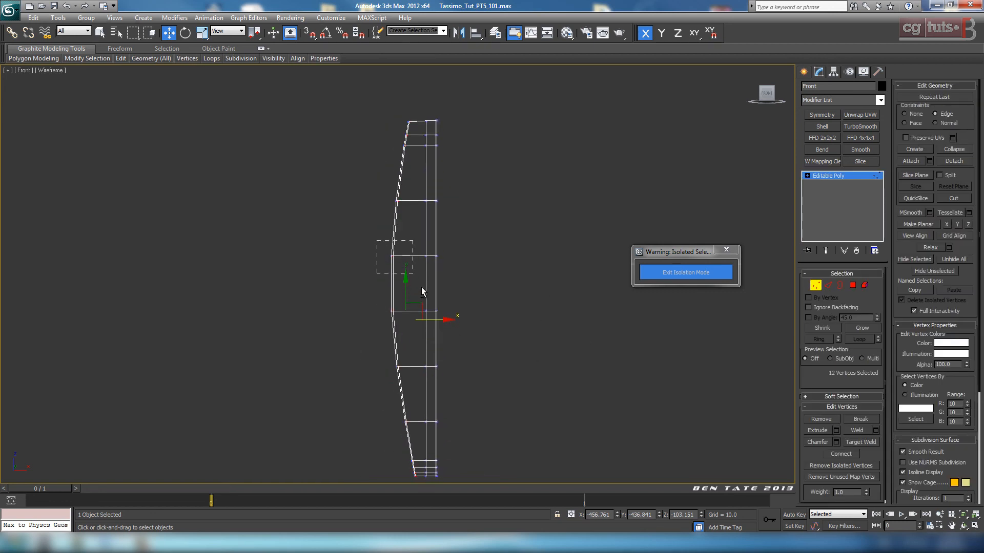
alt+drag(422, 287, 428, 327)
middle_drag(479, 268, 474, 391)
scroll(463, 336, up, 5)
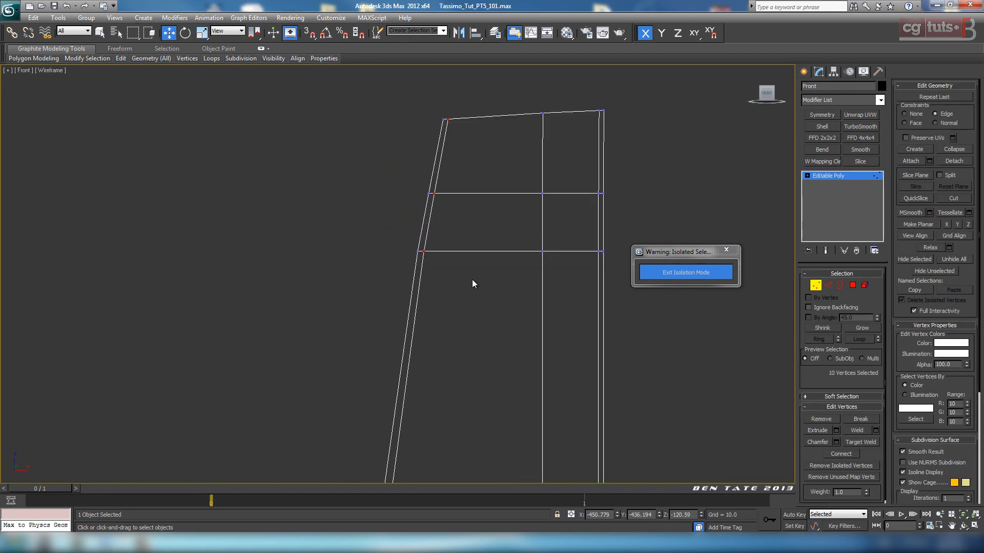
middle_drag(472, 279, 495, 114)
scroll(481, 330, down, 4)
mouse_move(469, 346)
middle_down()
mouse_move(467, 174)
mouse_move(461, 332)
middle_up()
scroll(452, 283, up, 2)
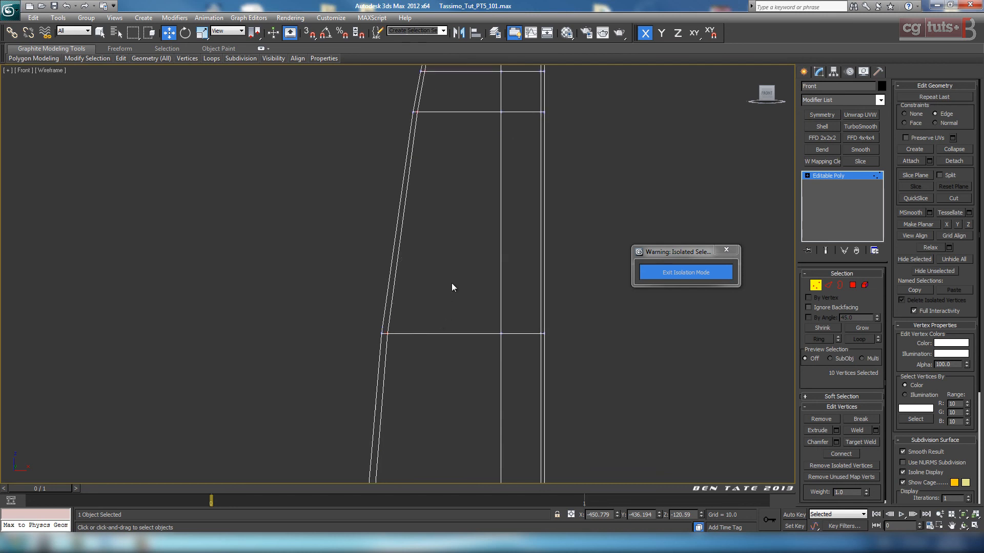
middle_drag(451, 283, 443, 333)
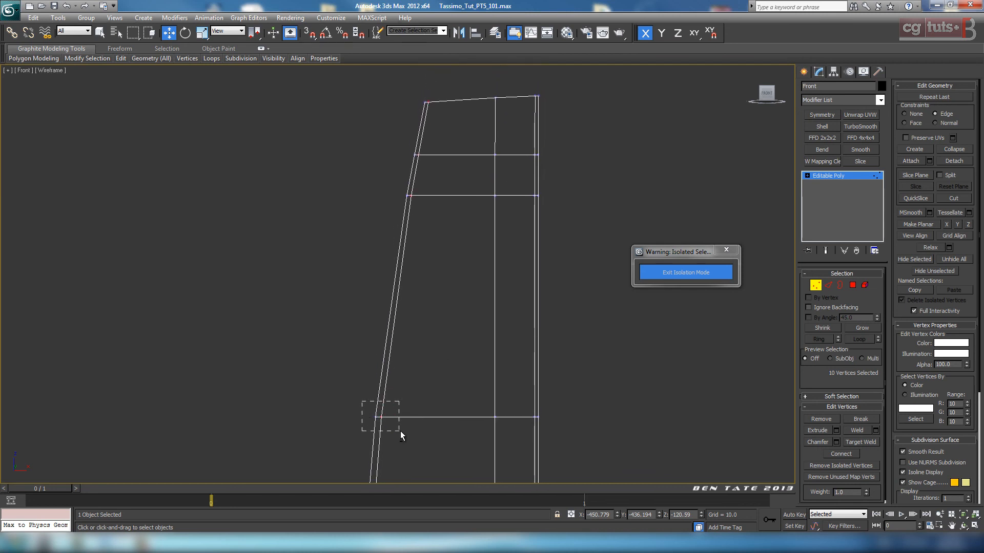
middle_drag(422, 196, 408, 266)
scroll(408, 266, up, 2)
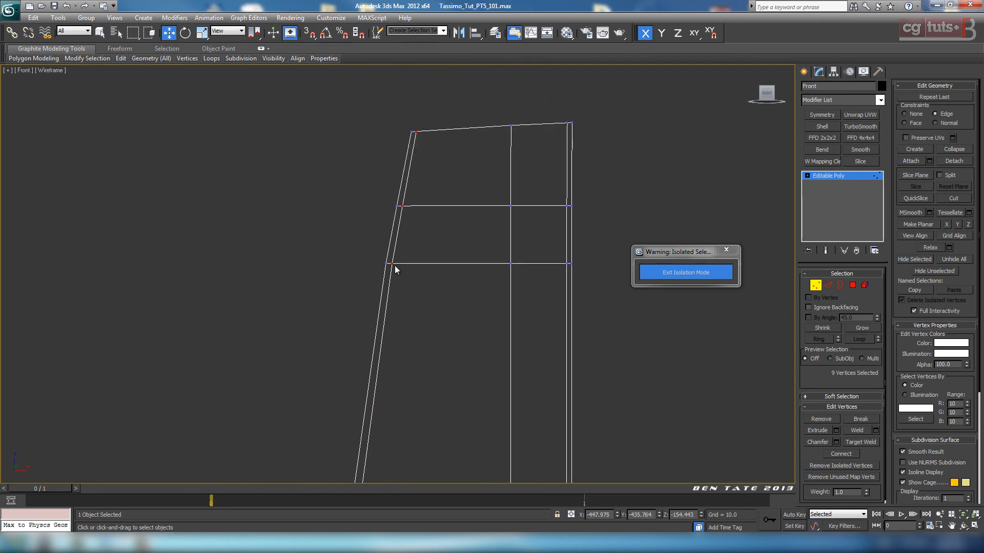
drag(394, 265, 396, 264)
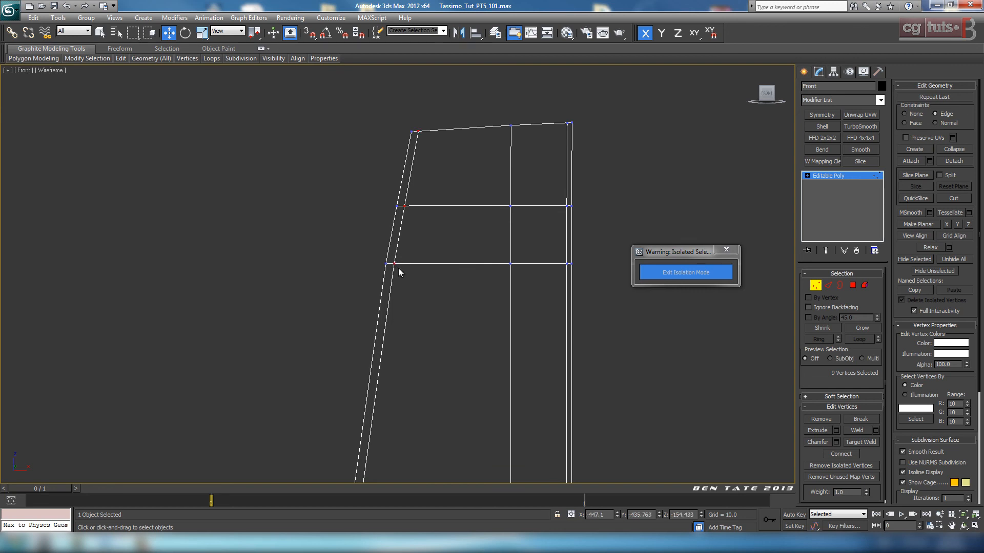
Narrow the selection to the loop's lower vertices, move them about 0.6 along X, and shift the bottom four another 0.5.
scroll(464, 306, down, 3)
middle_drag(459, 367, 435, 149)
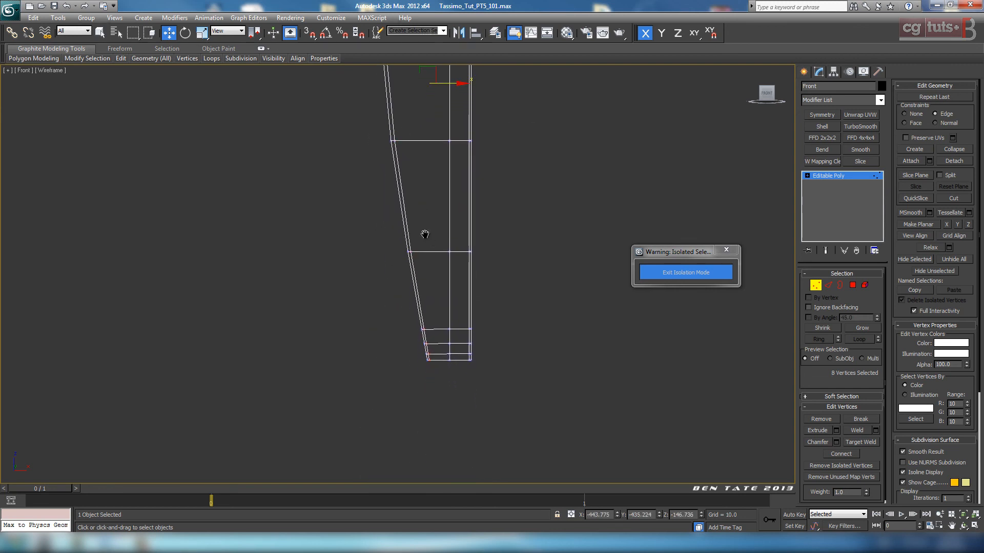
scroll(415, 230, up, 3)
scroll(437, 273, down, 5)
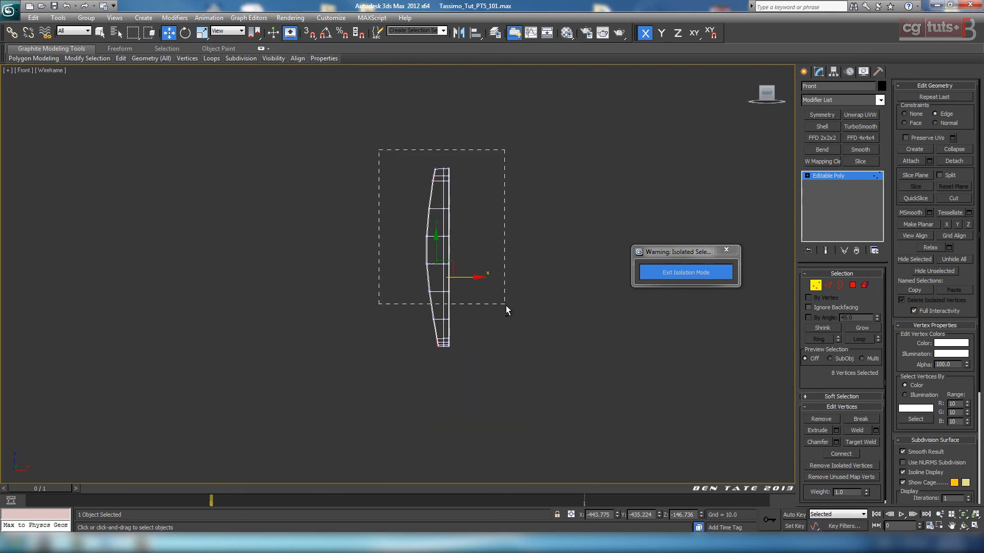
alt+drag(505, 304, 505, 314)
middle_drag(497, 330, 428, 193)
scroll(434, 325, up, 6)
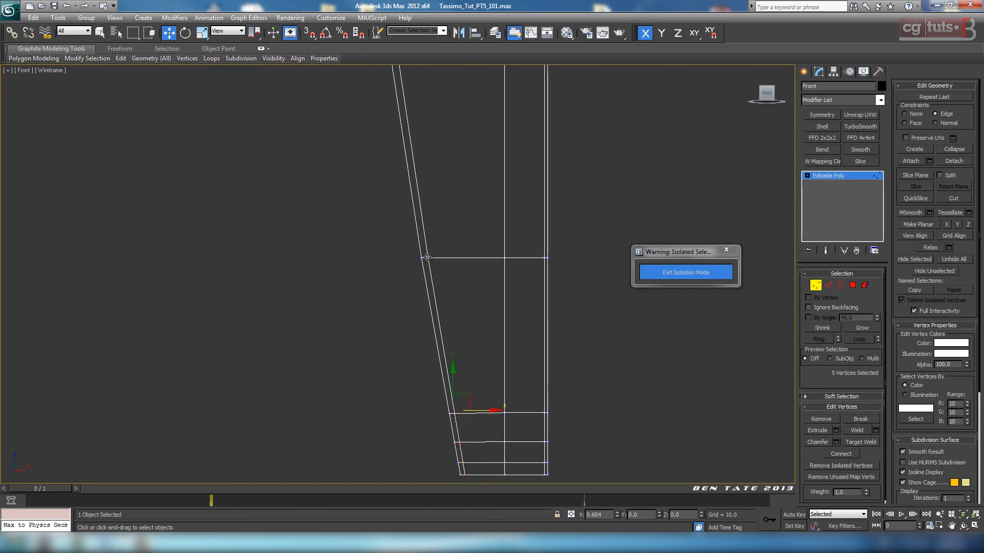
alt+click(426, 257)
middle_drag(481, 447, 417, 317)
scroll(417, 318, up, 3)
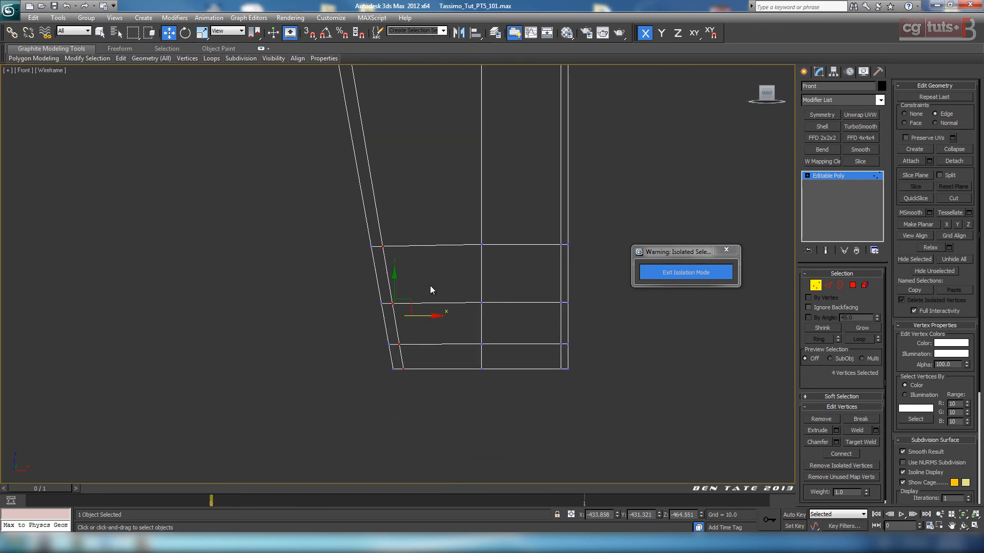
drag(426, 318, 428, 319)
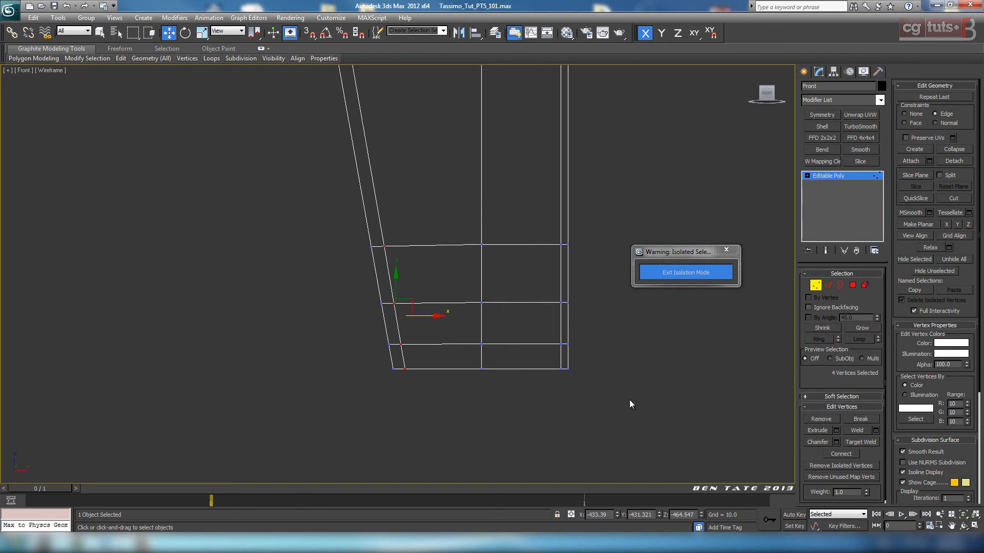
Leave vertex editing and examine the strip's new support loops in perspective and at its upper end in the front view.
click(816, 285)
key(alt+w)
right_click(674, 401)
mouse_move(611, 392)
alt+middle_down()
mouse_move(655, 389)
mouse_move(589, 401)
mouse_move(603, 417)
mouse_move(642, 414)
mouse_move(612, 410)
alt+middle_up()
middle_drag(530, 241, 549, 394)
scroll(548, 356, up, 3)
alt+middle_drag(549, 361, 604, 358)
key(alt+w)
key(alt+w)
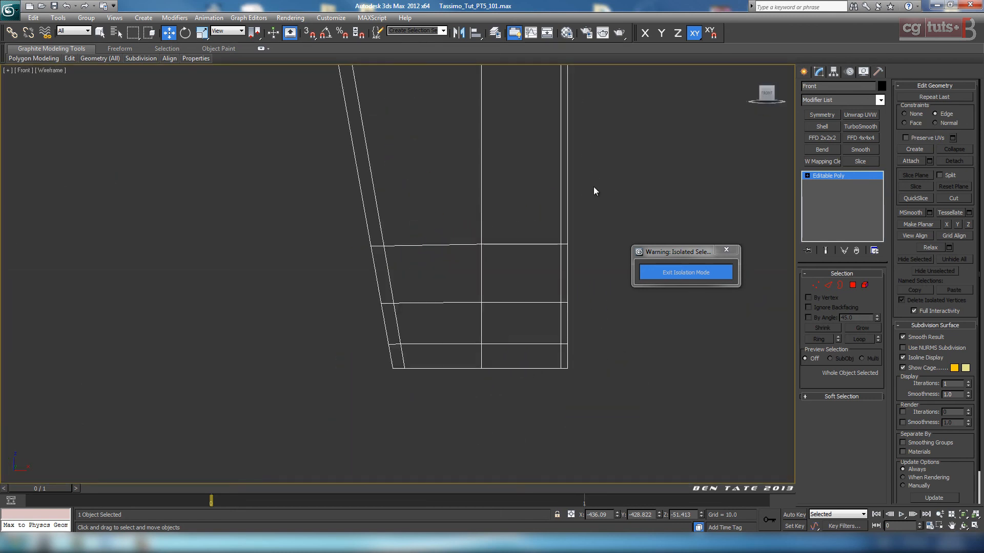
key(z)
scroll(538, 231, up, 5)
middle_drag(538, 231, 542, 337)
scroll(544, 236, up, 3)
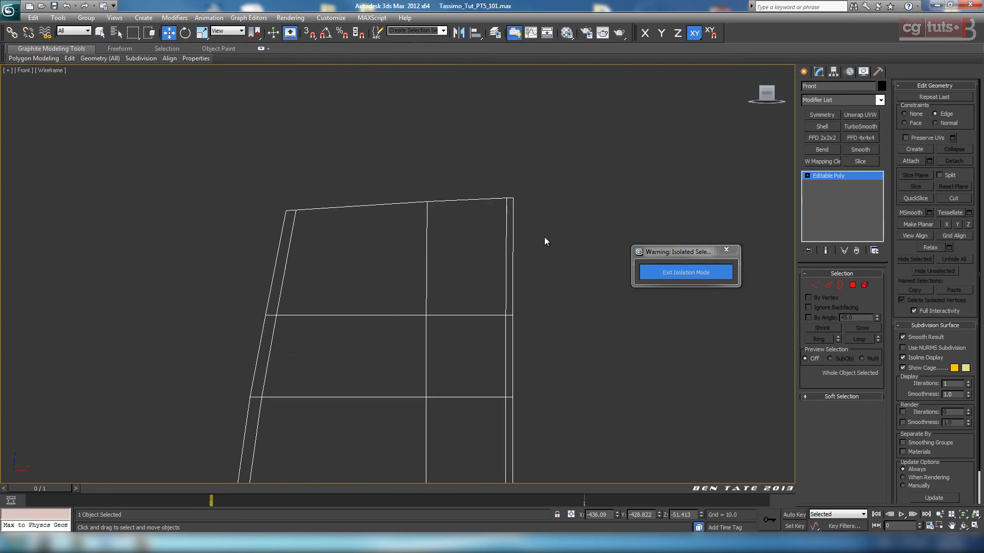
QuickSlice a support loop across the strip just below its upper edge, running parallel to that edge.
middle_drag(544, 236, 547, 255)
scroll(546, 251, up, 2)
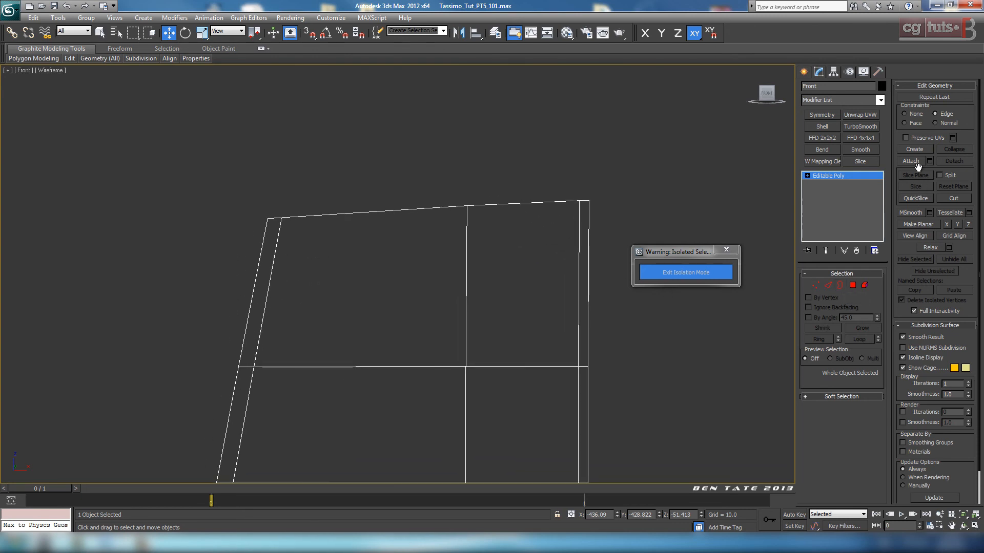
click(915, 198)
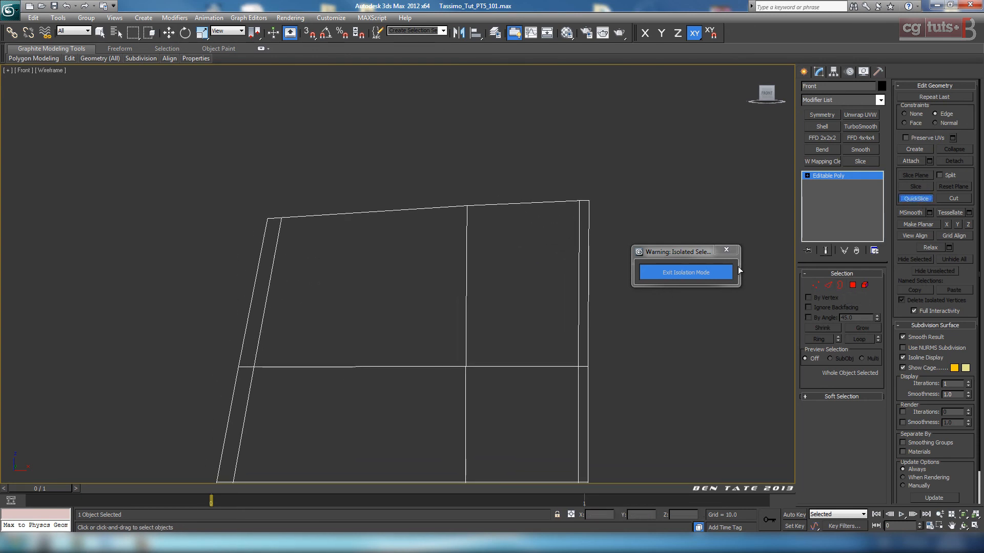
click(260, 230)
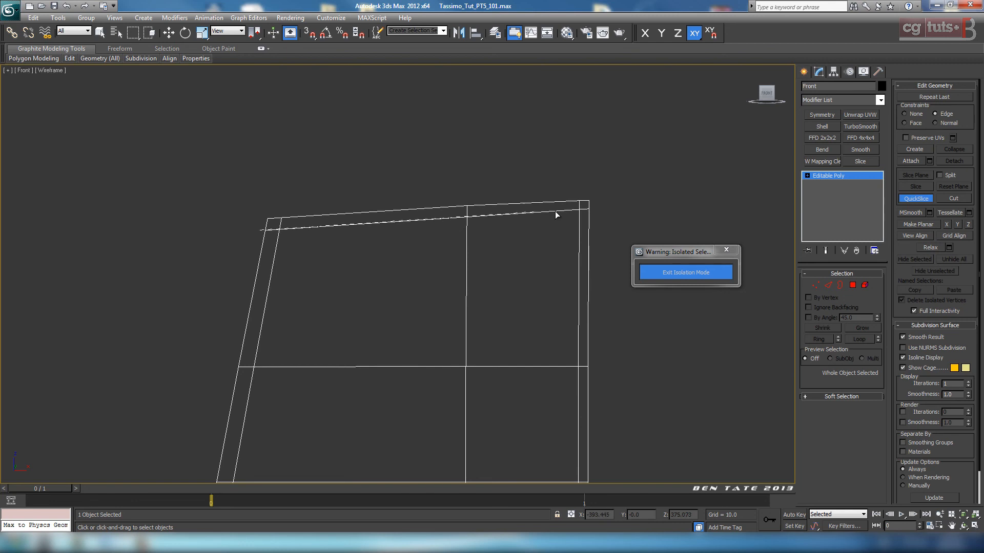
click(597, 210)
middle_drag(580, 301, 575, 291)
scroll(575, 315, down, 7)
middle_drag(559, 361, 574, 276)
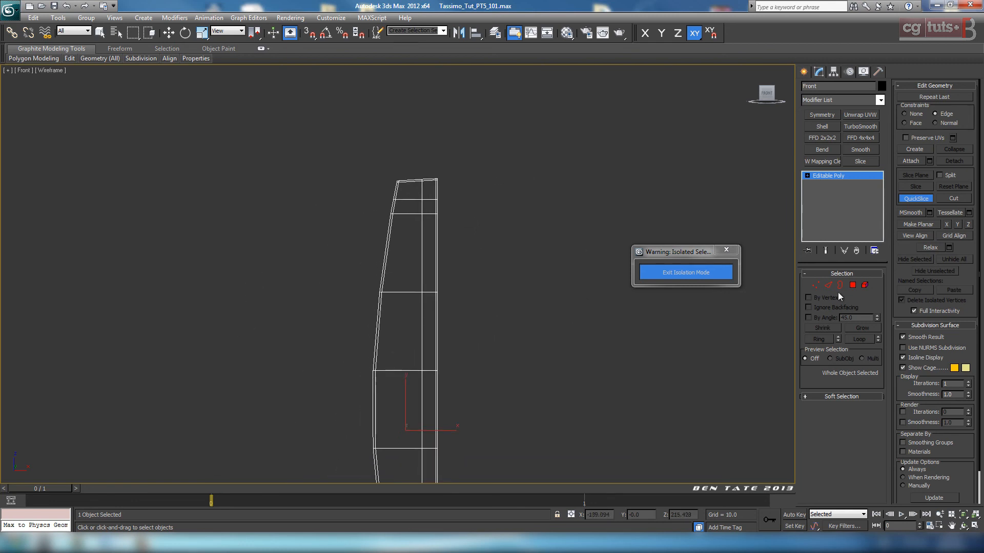
click(922, 199)
click(839, 285)
key(alt+w)
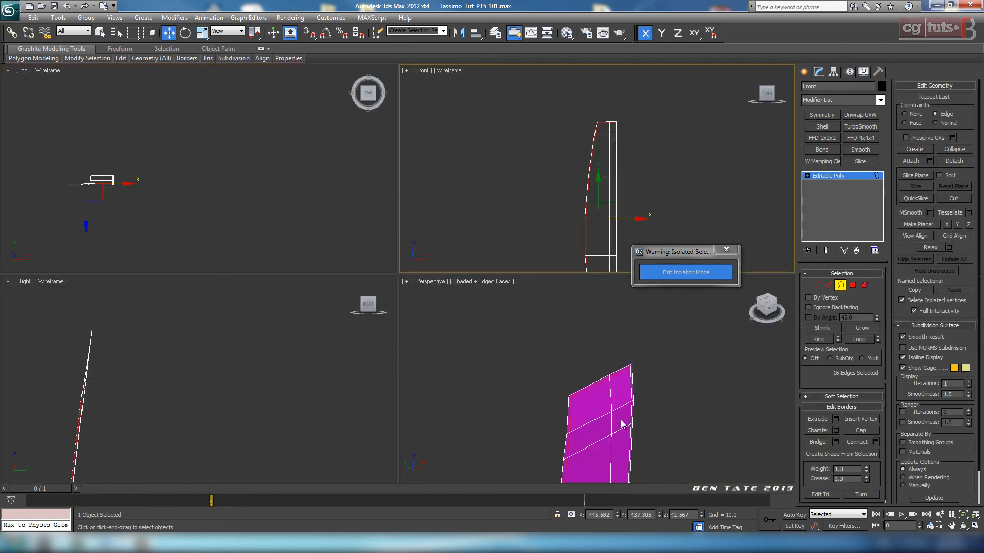
middle_drag(640, 423, 641, 351)
key(alt+w)
alt+middle_drag(643, 404, 540, 189)
click(532, 163)
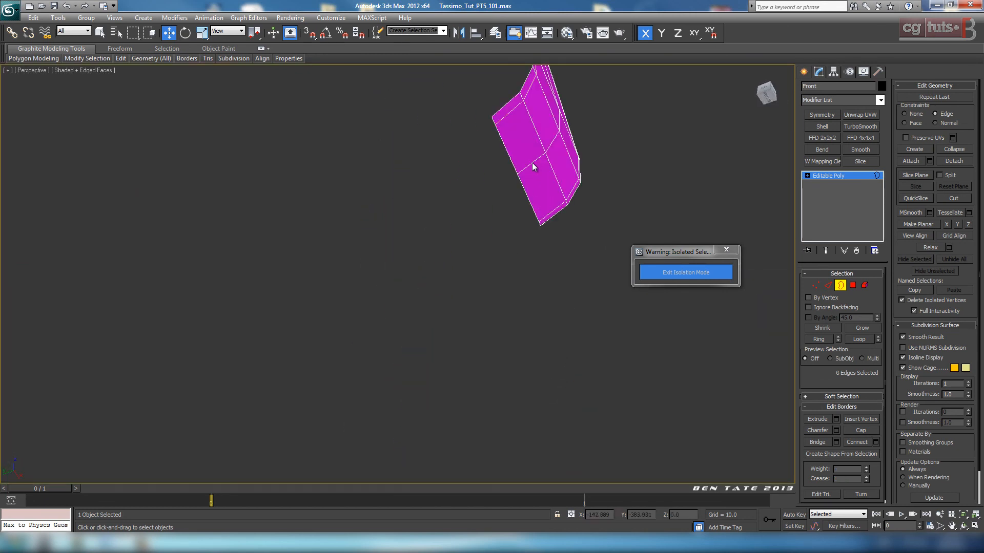
click(828, 285)
click(552, 196)
key(z)
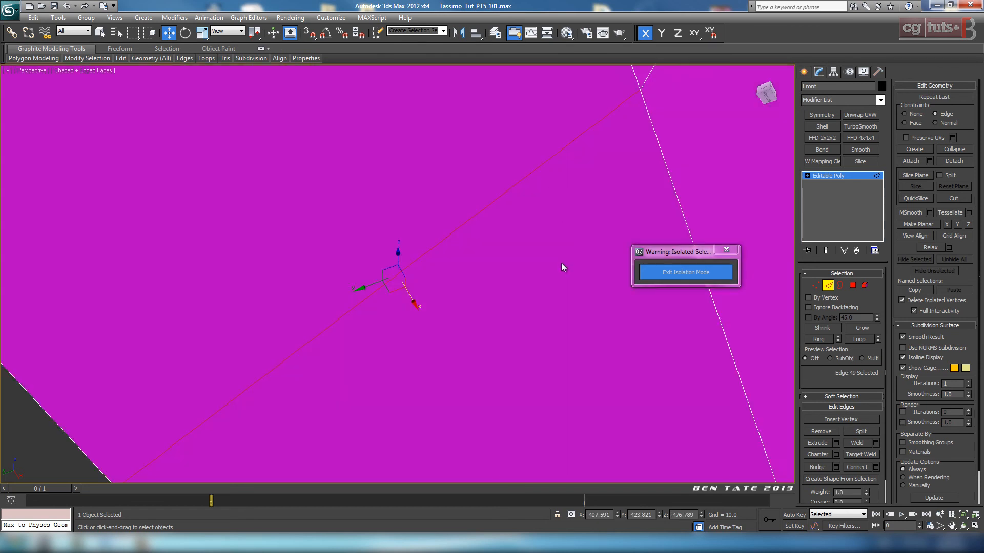
scroll(580, 289, down, 5)
alt+middle_drag(528, 259, 594, 304)
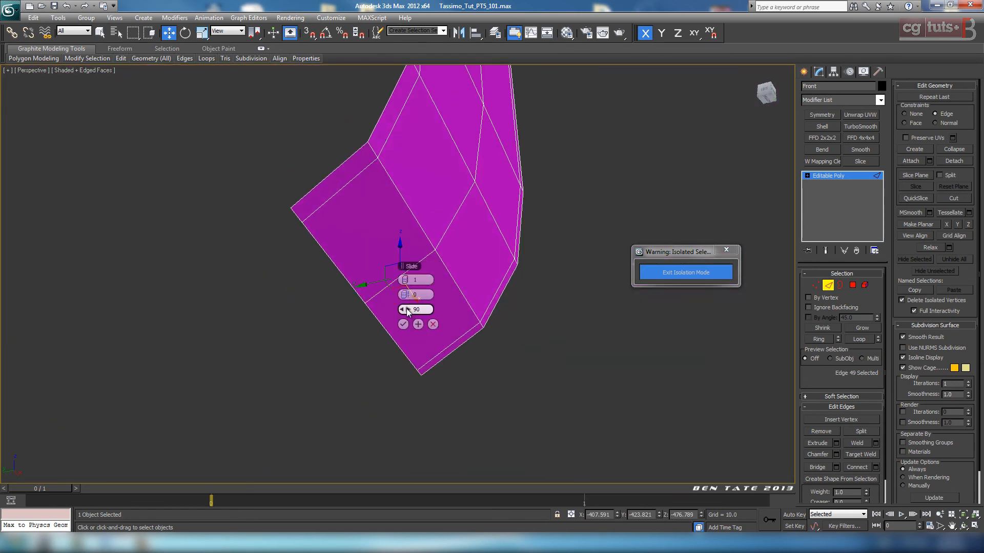
click(434, 324)
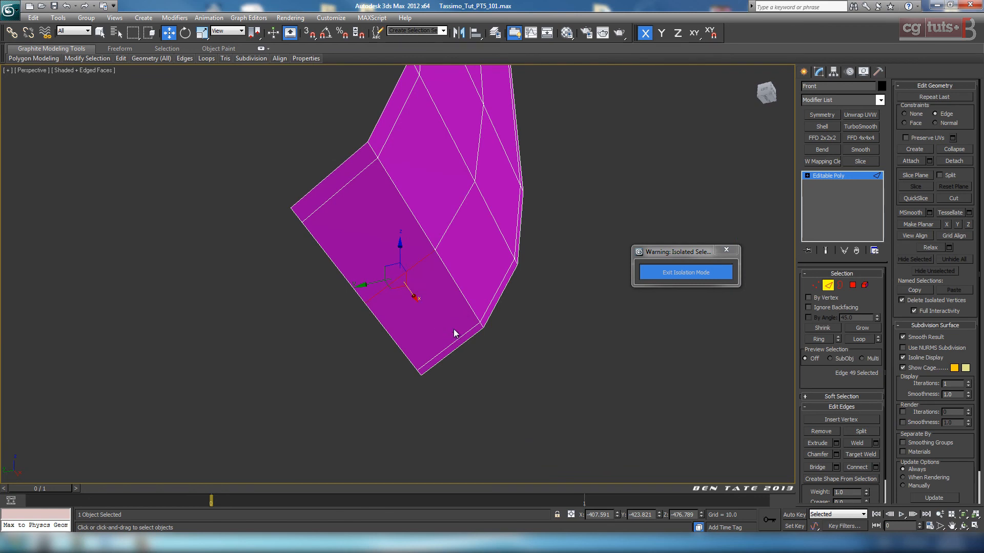
Connect the edge ring across the strip's lower end with one segment and Slide -76, placing a support loop beside the end edge.
click(819, 339)
click(875, 467)
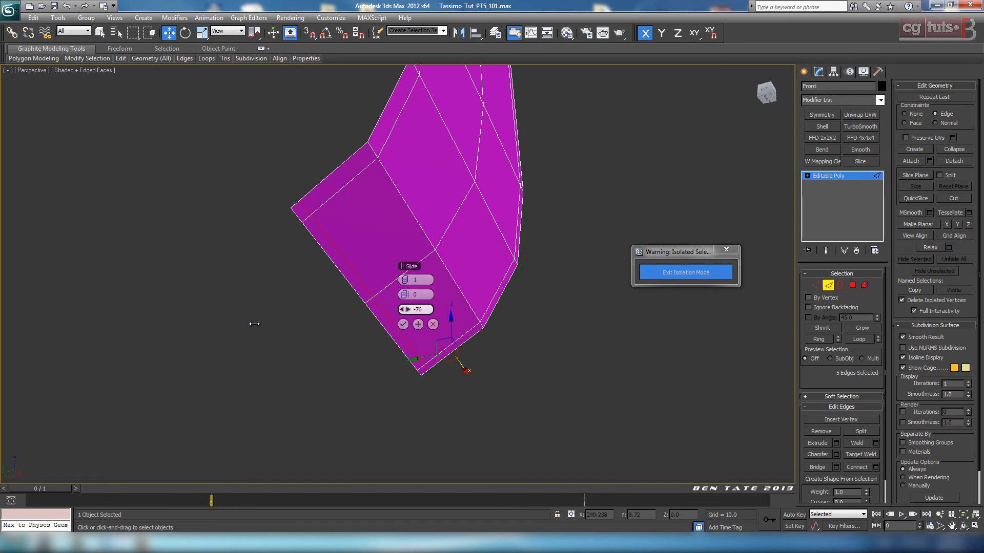
click(404, 325)
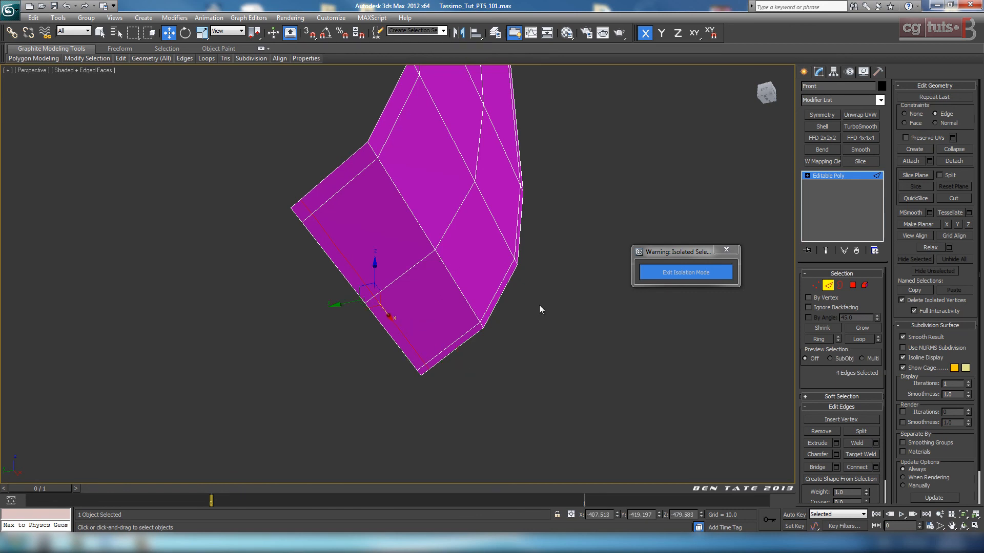
middle_drag(540, 310, 512, 353)
scroll(399, 295, down, 4)
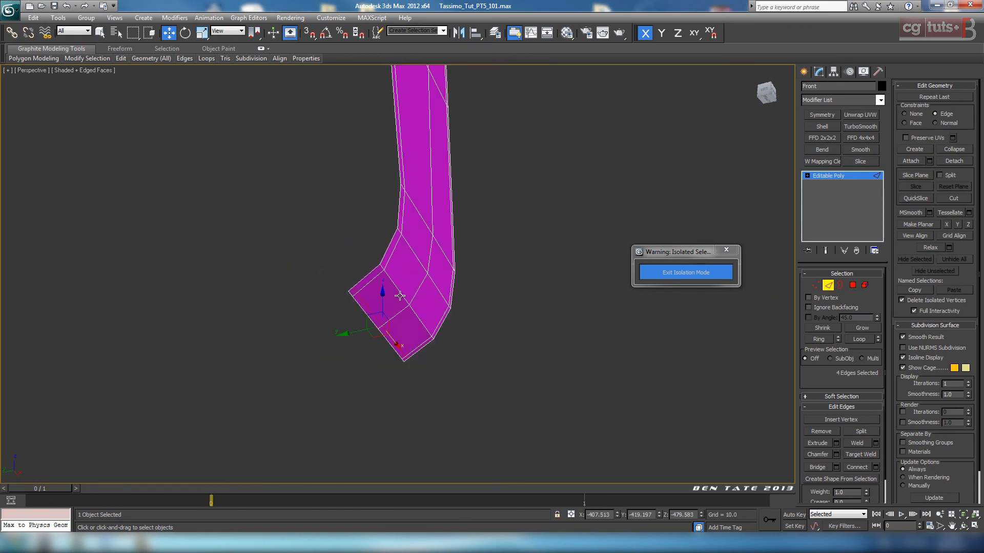
scroll(403, 265, up, 3)
click(829, 286)
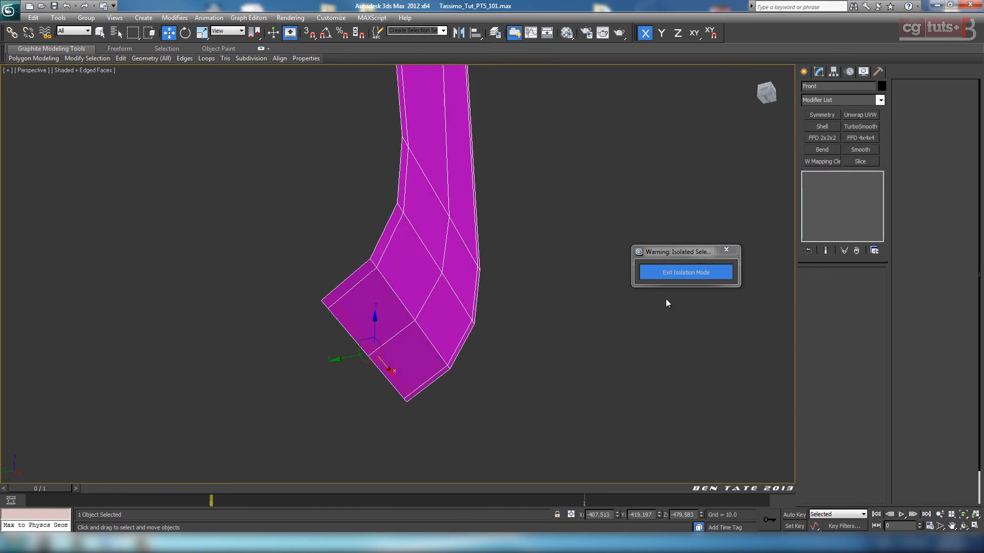
Assign the blue 07 - Default material to the strip.
key(m)
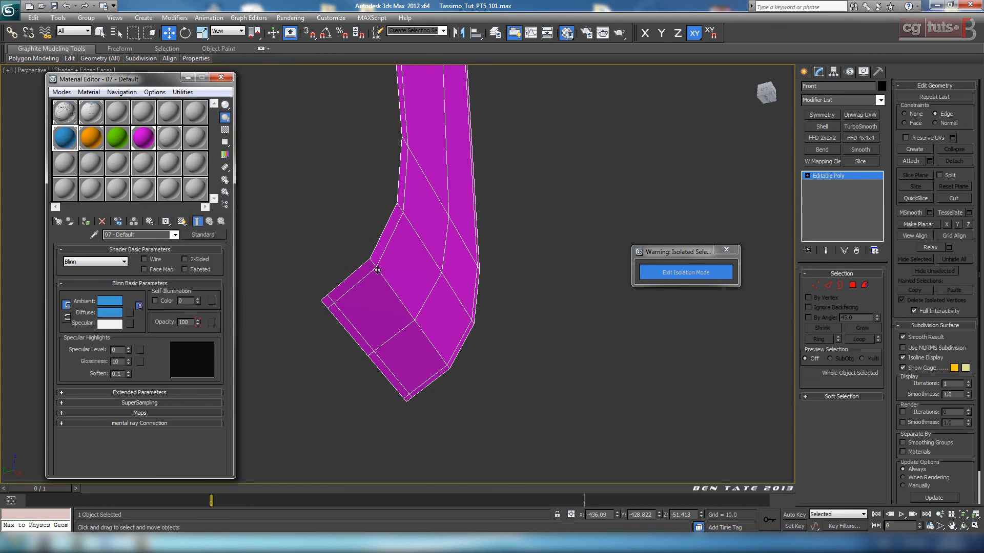
drag(65, 138, 377, 270)
click(221, 77)
Select the edge loops along both long sides, set the edit constraint to None and extrude them about 9.8 units along Y.
click(827, 285)
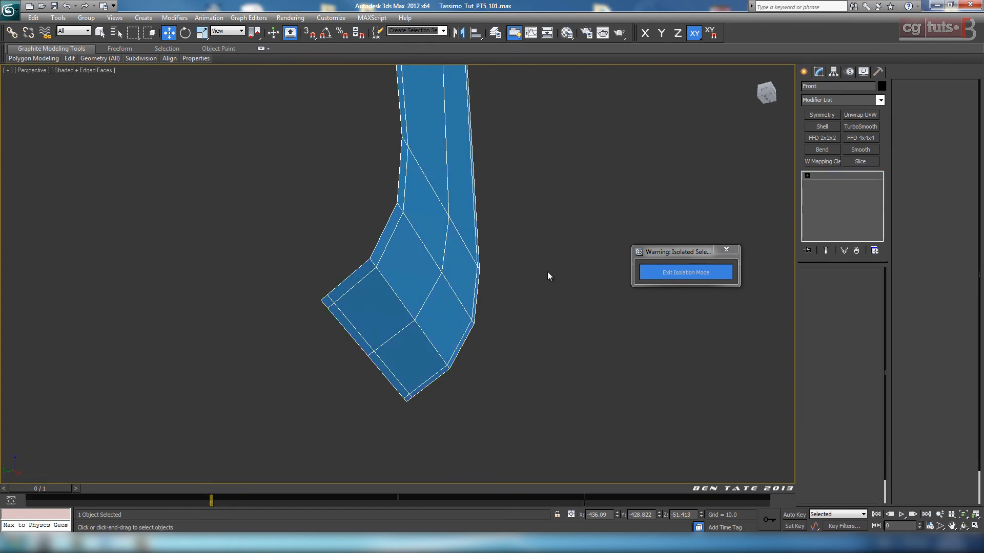
ctrl+click(469, 342)
click(850, 340)
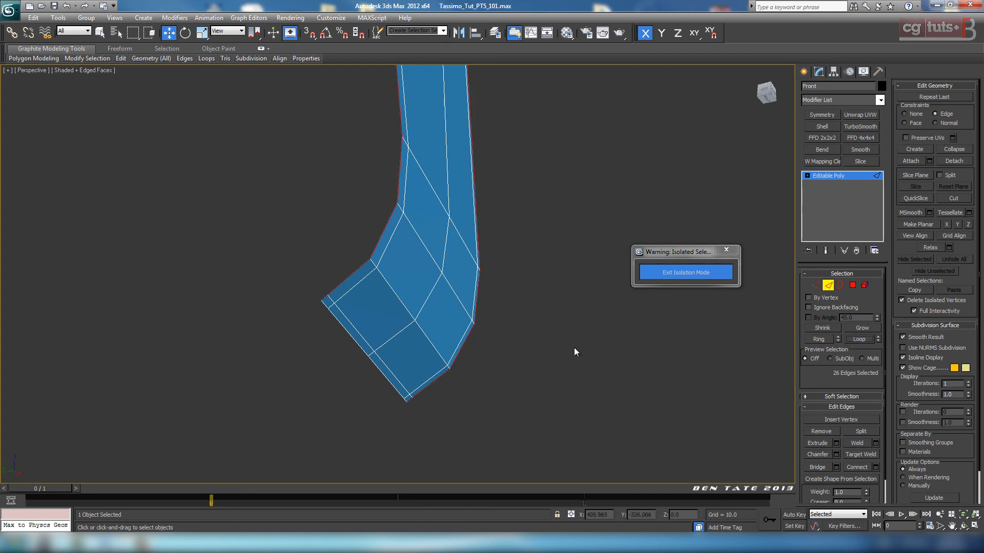
middle_drag(572, 353, 570, 456)
mouse_move(508, 324)
middle_down()
mouse_move(514, 302)
mouse_move(511, 314)
middle_up()
scroll(511, 312, down, 4)
scroll(511, 310, down, 3)
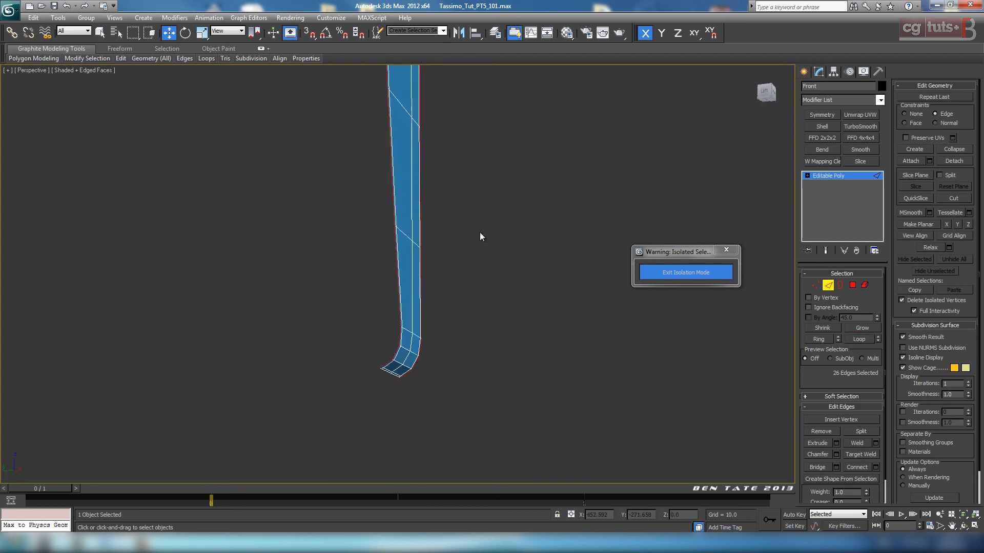
alt+middle_drag(480, 232, 481, 308)
middle_drag(482, 308, 484, 430)
middle_drag(493, 165, 478, 345)
alt+middle_drag(471, 189, 477, 365)
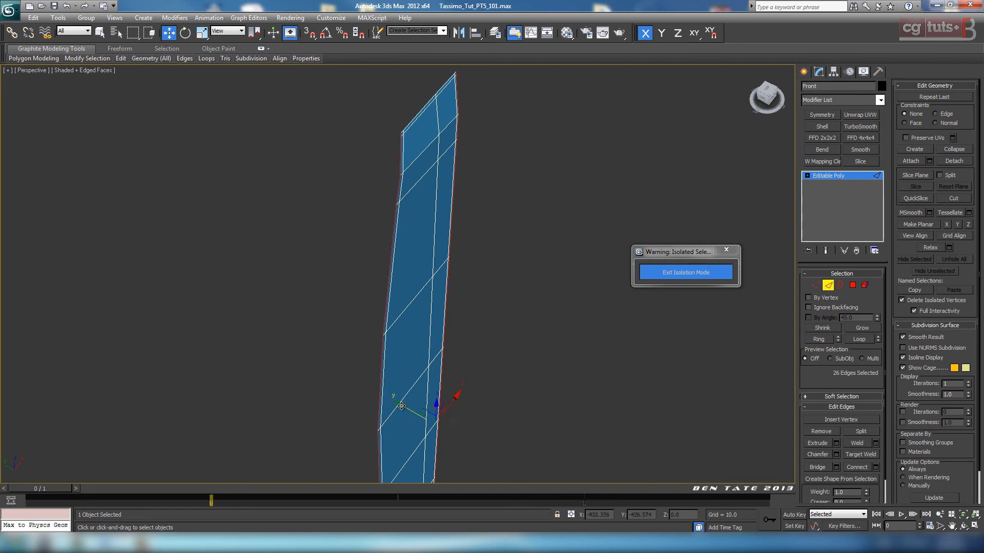
shift+drag(400, 405, 391, 404)
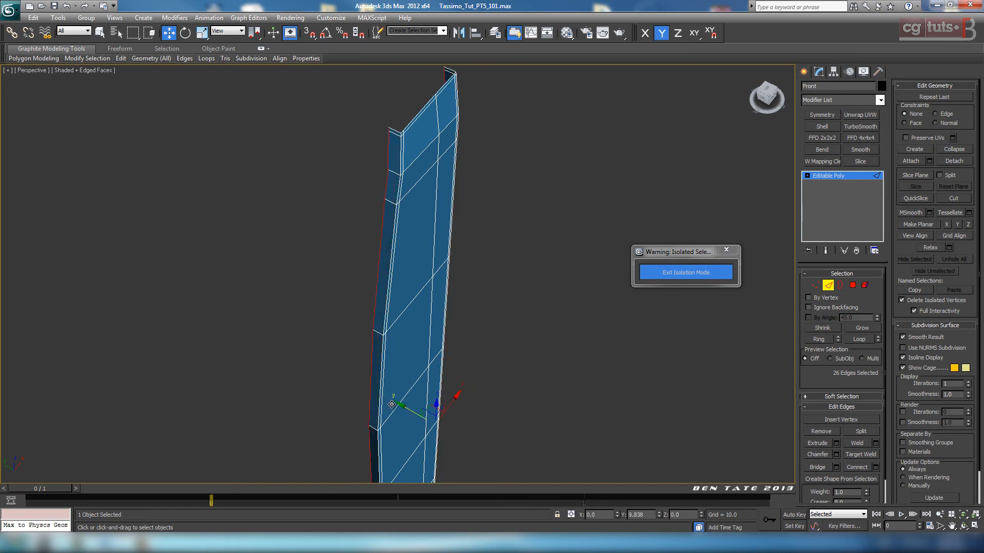
Select the strip's top edge loop without the side wall edges and extrude it along Y to cover the gap between the walls.
scroll(476, 287, up, 5)
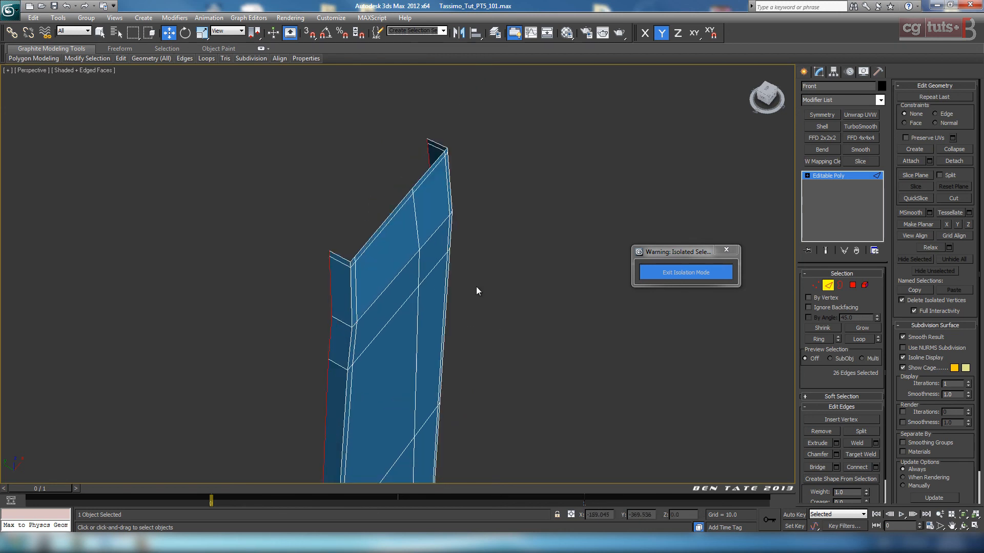
click(343, 205)
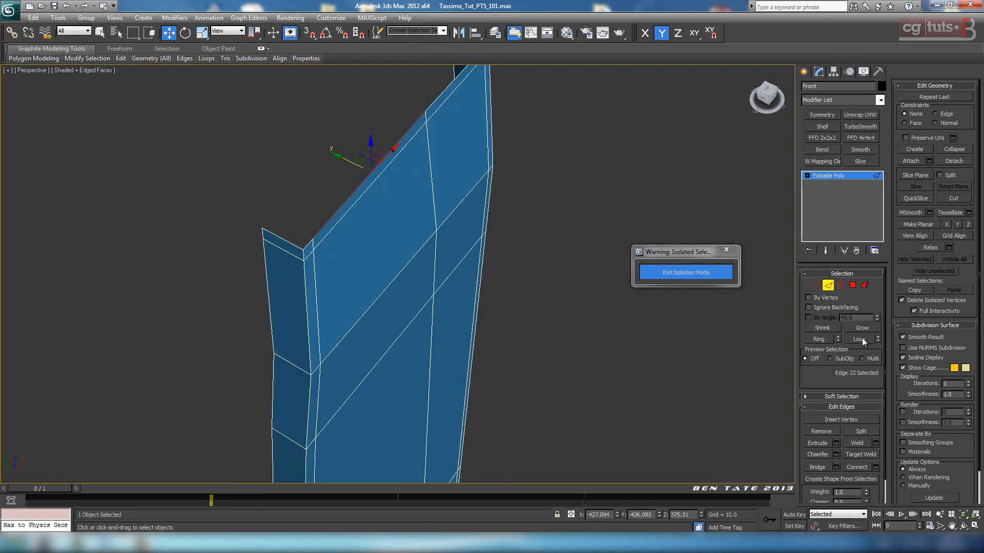
click(858, 339)
alt+middle_drag(467, 318, 458, 266)
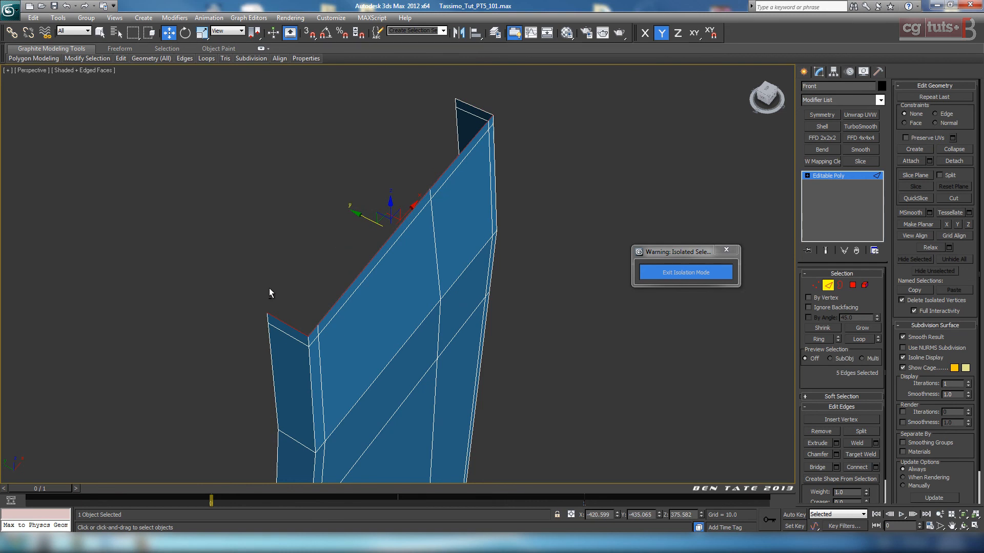
alt+click(285, 325)
shift+drag(385, 199, 338, 192)
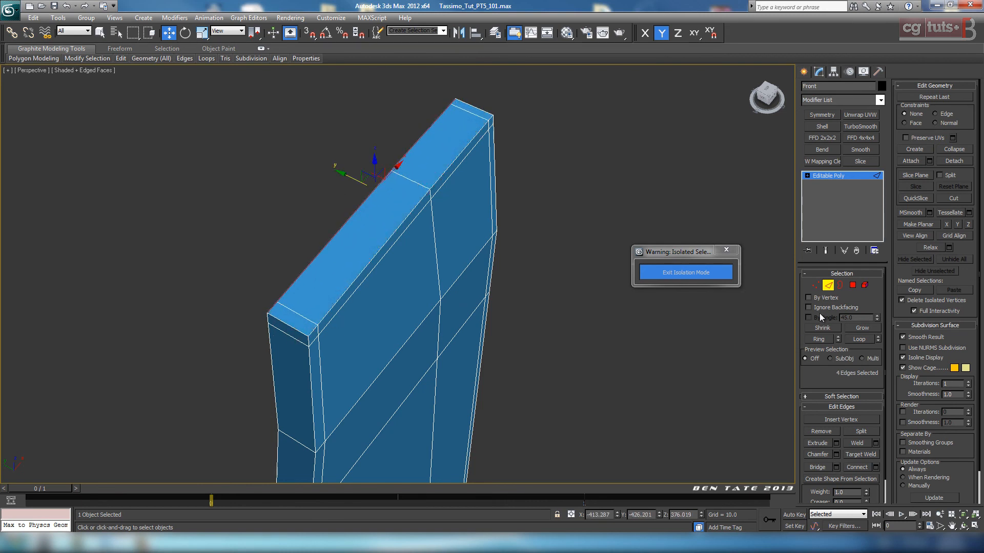
Weld the overlapping vertices at both back corners of the new top face.
click(815, 285)
drag(273, 321, 283, 332)
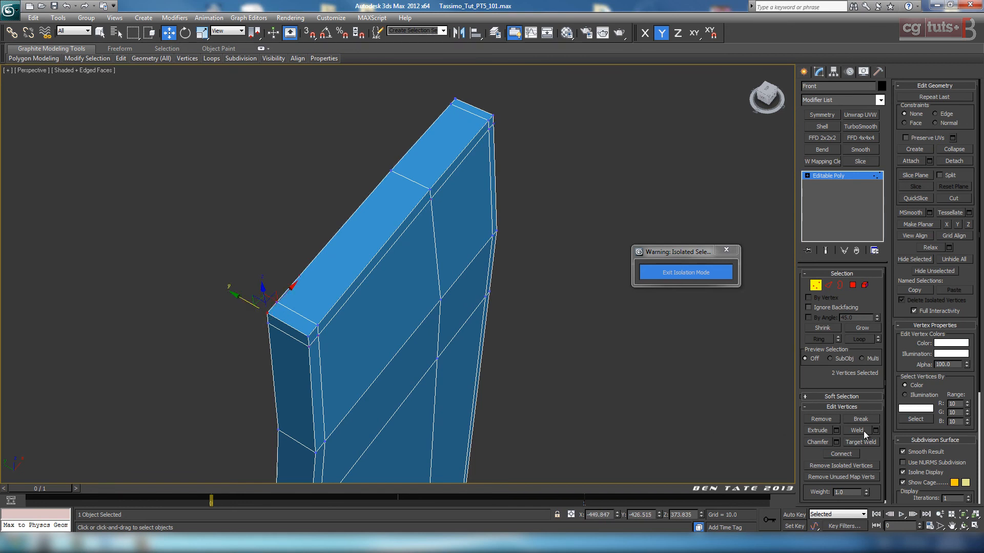
click(863, 431)
alt+middle_drag(590, 400, 458, 432)
middle_drag(458, 432, 336, 230)
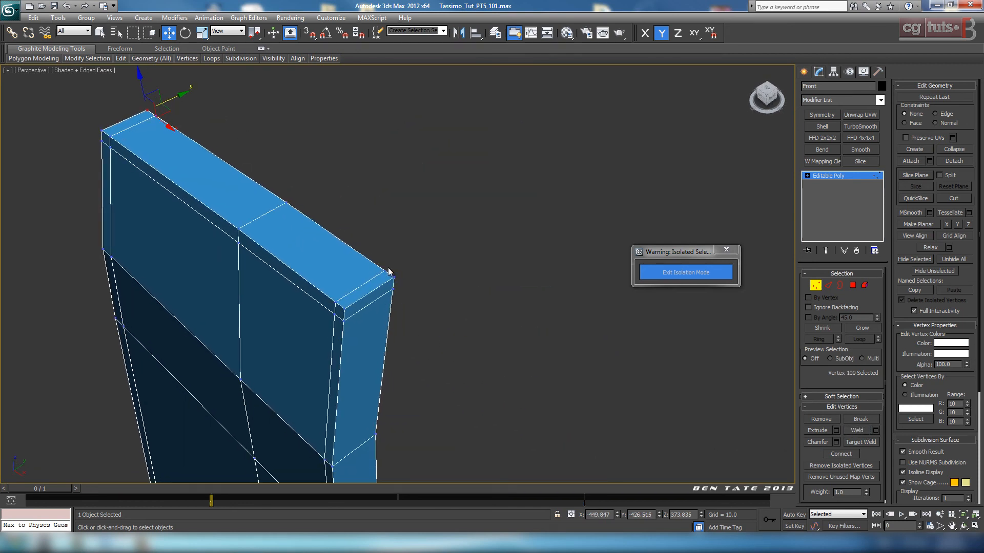
drag(403, 286, 403, 286)
In the right view, move the six back vertices of the side walls' lowest section about 3.7 units toward the front and 5 up.
alt+middle_drag(546, 403, 443, 317)
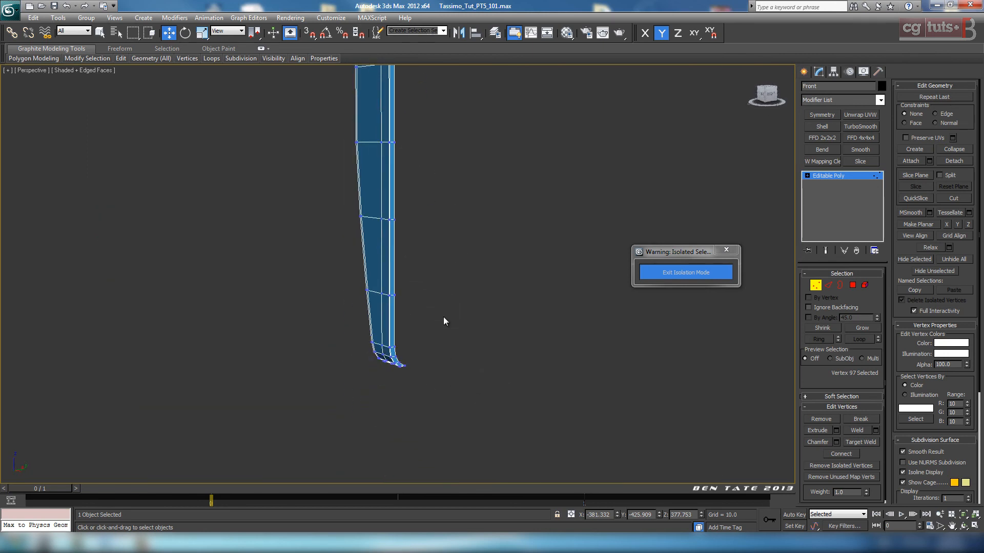
key(alt+w)
right_click(287, 433)
key(alt+w)
scroll(421, 410, down, 3)
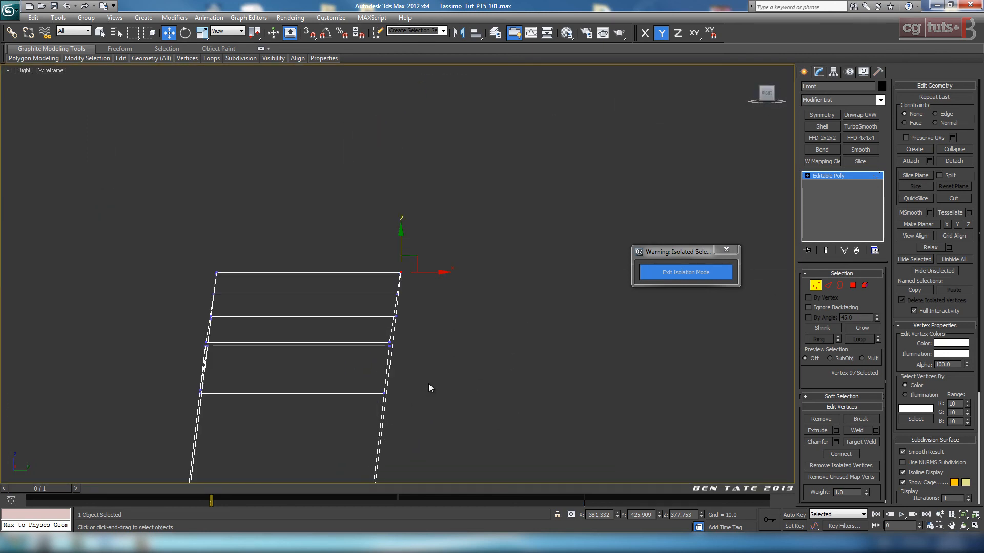
scroll(430, 384, down, 7)
click(471, 392)
key(z)
middle_drag(454, 443, 454, 313)
scroll(425, 333, up, 5)
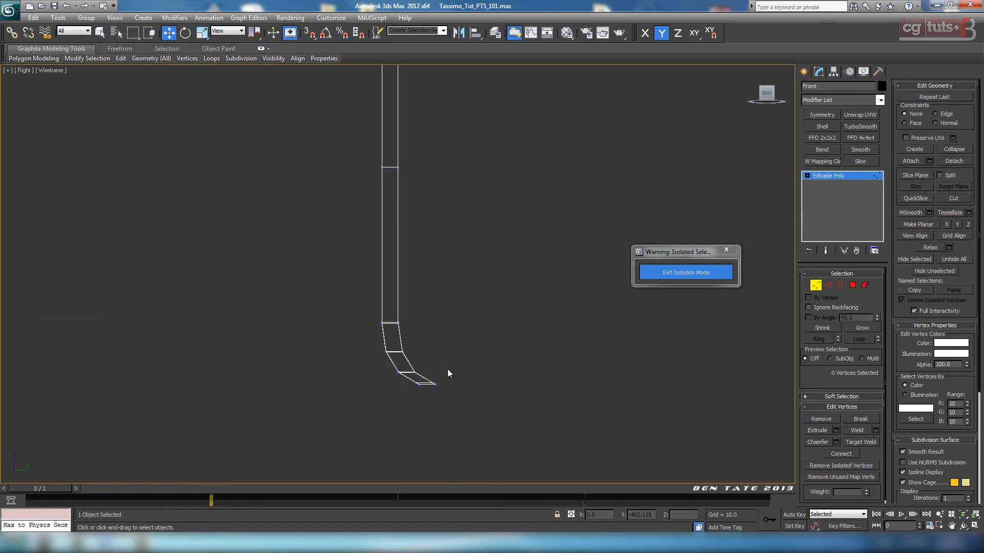
scroll(436, 282, up, 6)
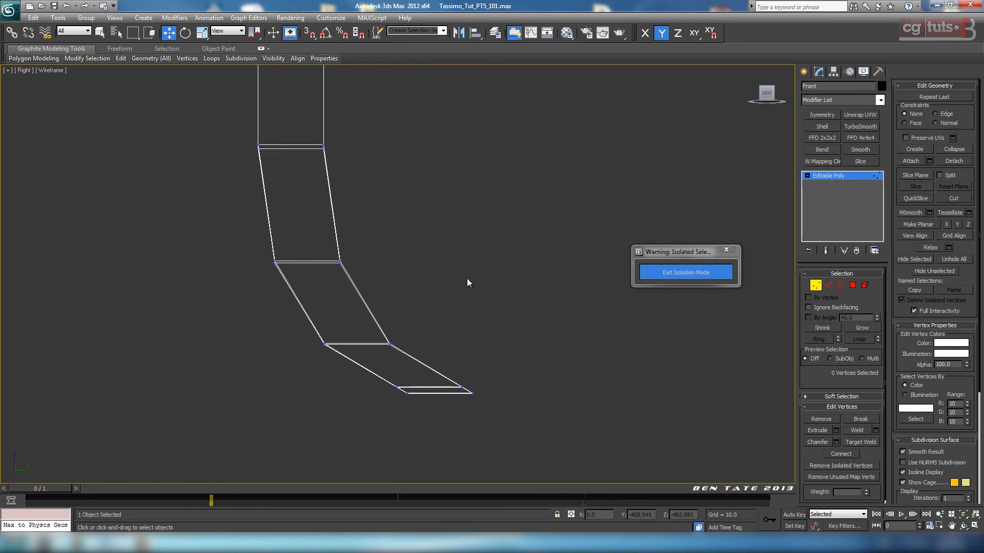
scroll(466, 277, up, 6)
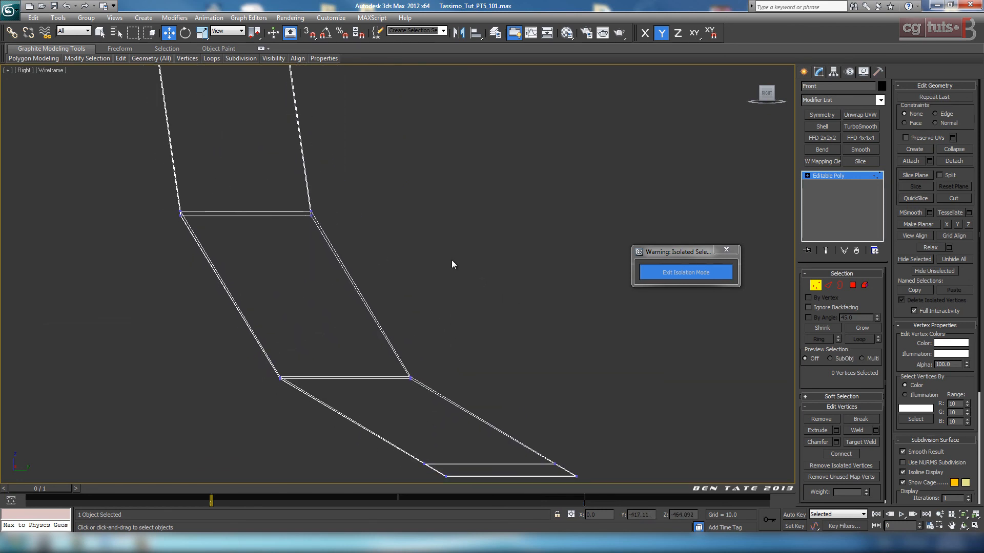
scroll(452, 261, down, 3)
drag(398, 330, 555, 399)
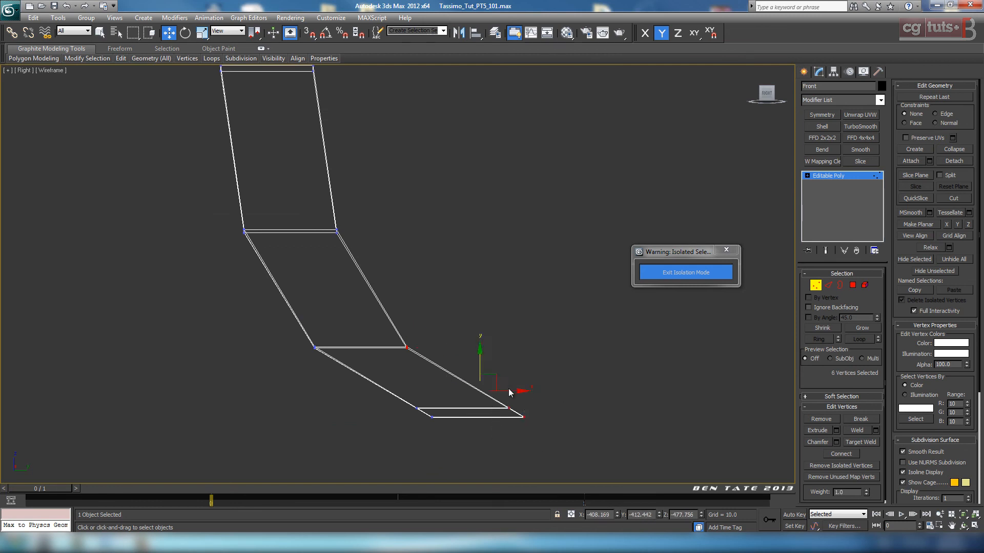
drag(497, 378, 463, 331)
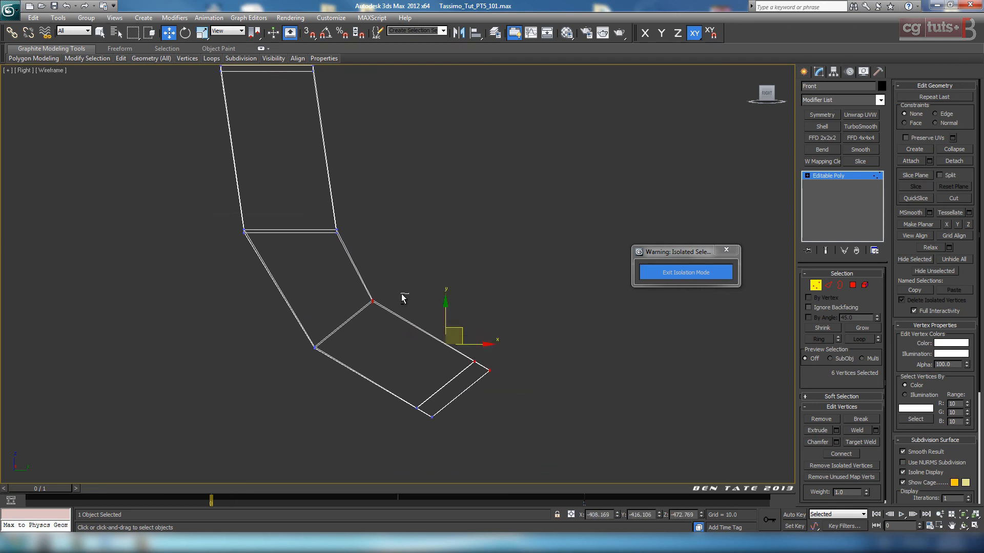
Move the four end vertices directly above the tip's front vertices, then shift the next bend's back pair about -0.65 in X and 2.2 in Y.
alt+drag(402, 294, 360, 320)
drag(486, 351, 427, 323)
middle_drag(378, 244, 408, 300)
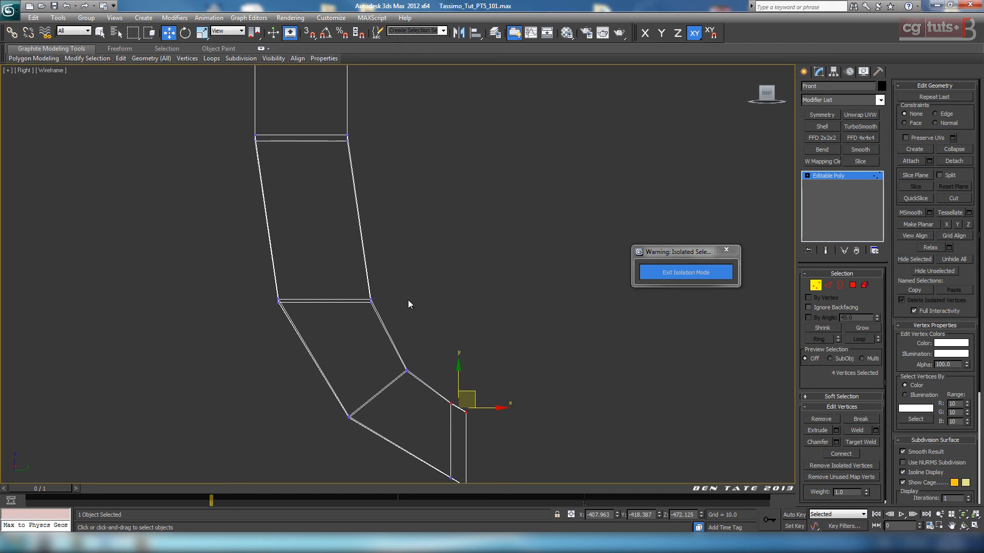
click(371, 301)
drag(392, 296, 383, 269)
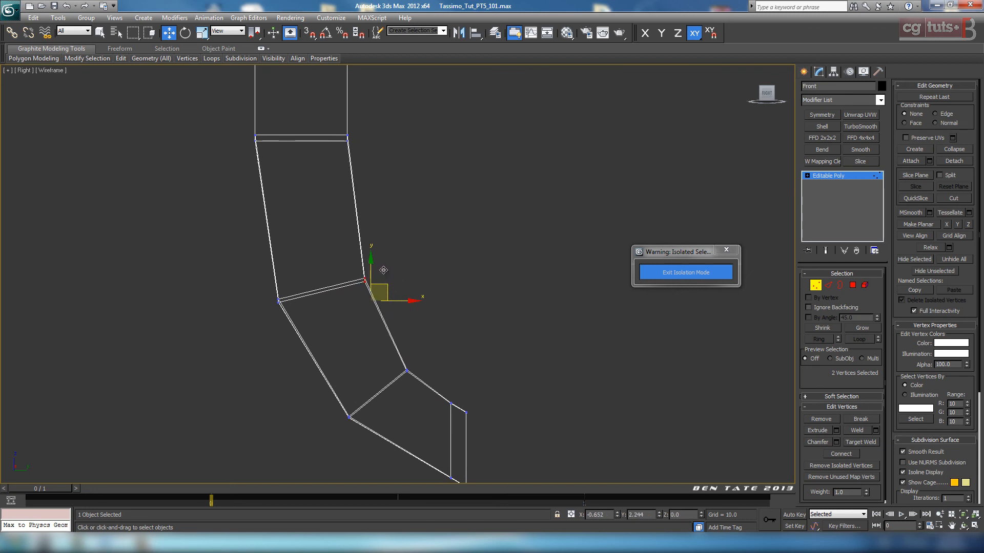
In the perspective view, select the strip's bottom edge loop without the side wall edges and extrude it upward along Z to the walls' height.
key(alt+w)
right_click(548, 406)
key(alt+w)
key(z)
alt+middle_drag(548, 406, 621, 360)
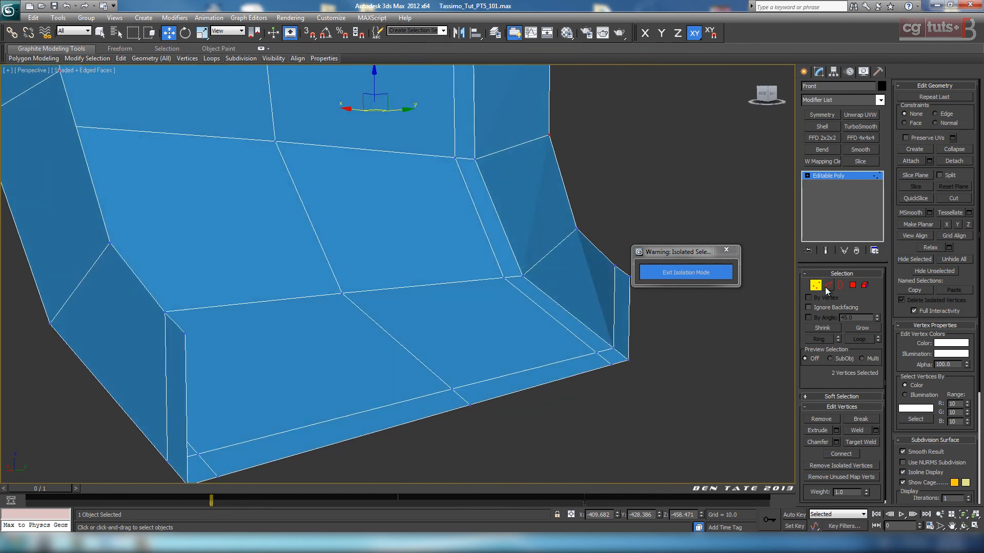
click(827, 286)
click(583, 374)
click(852, 339)
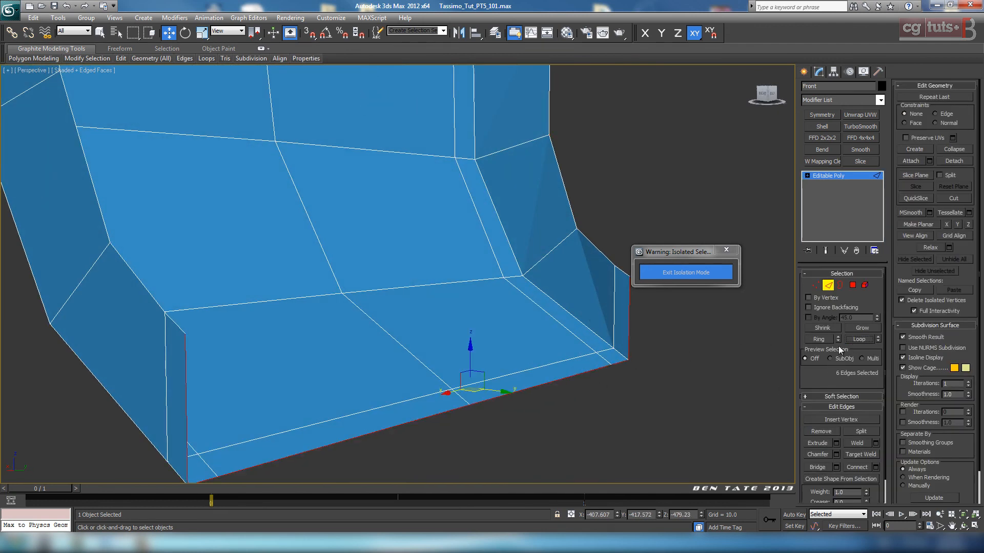
ctrl+click(186, 400)
alt+drag(130, 366, 130, 366)
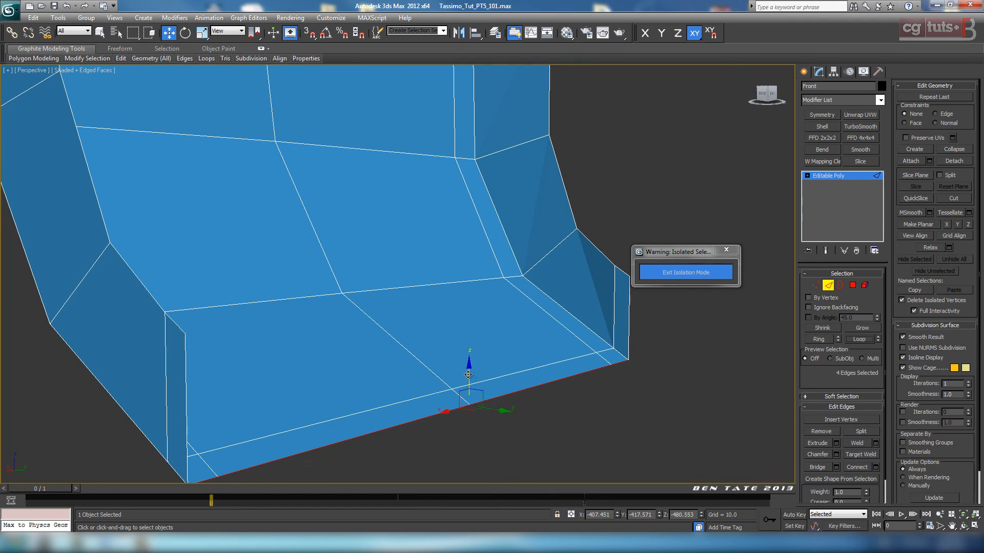
shift+drag(468, 374, 469, 293)
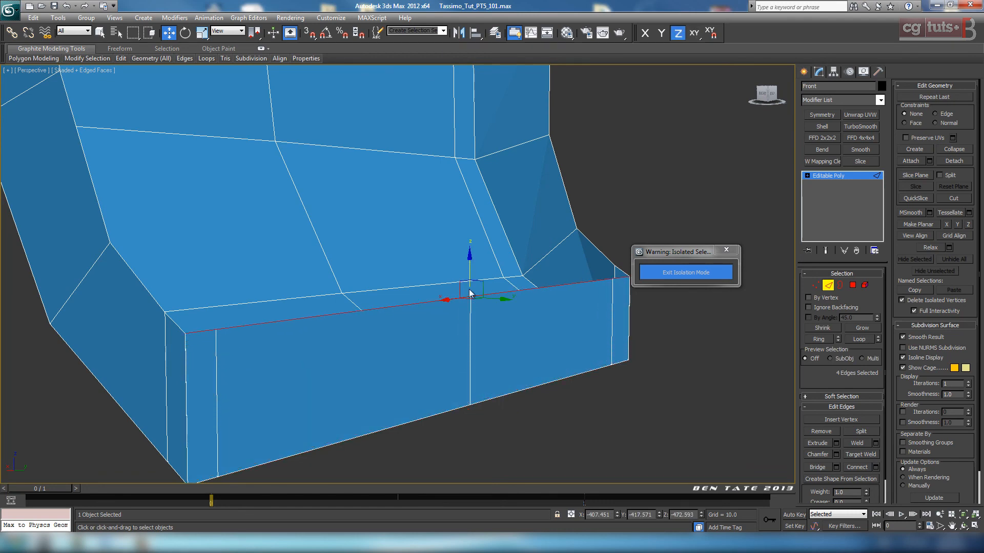
Weld the overlapping vertices at both upper corners of the new bottom wall.
alt+middle_drag(450, 409, 425, 381)
click(816, 285)
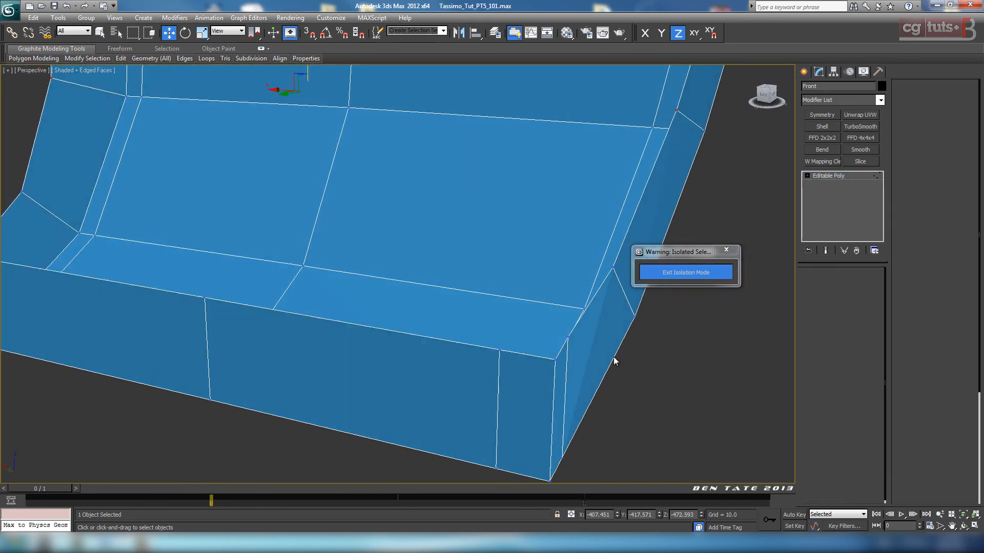
drag(561, 369, 562, 366)
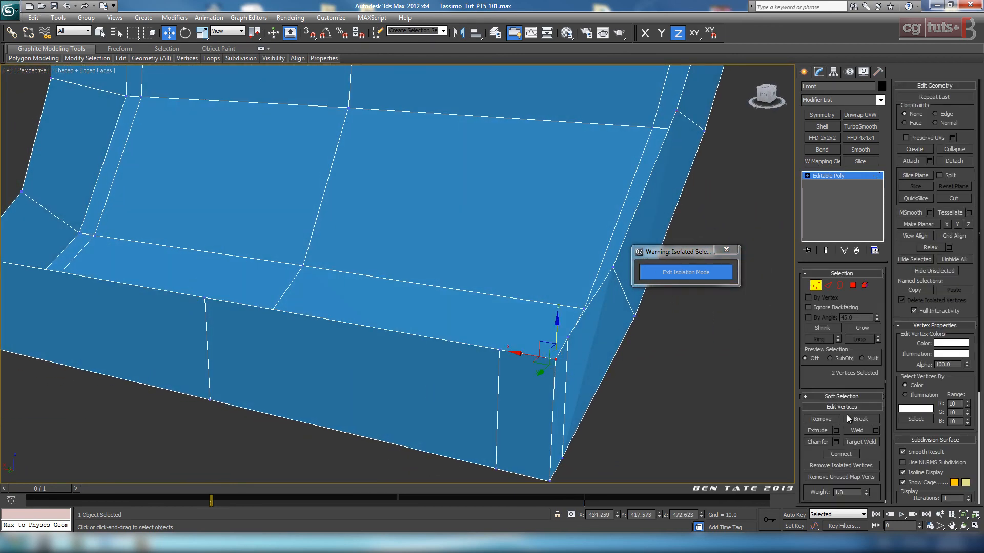
middle_drag(332, 325, 511, 350)
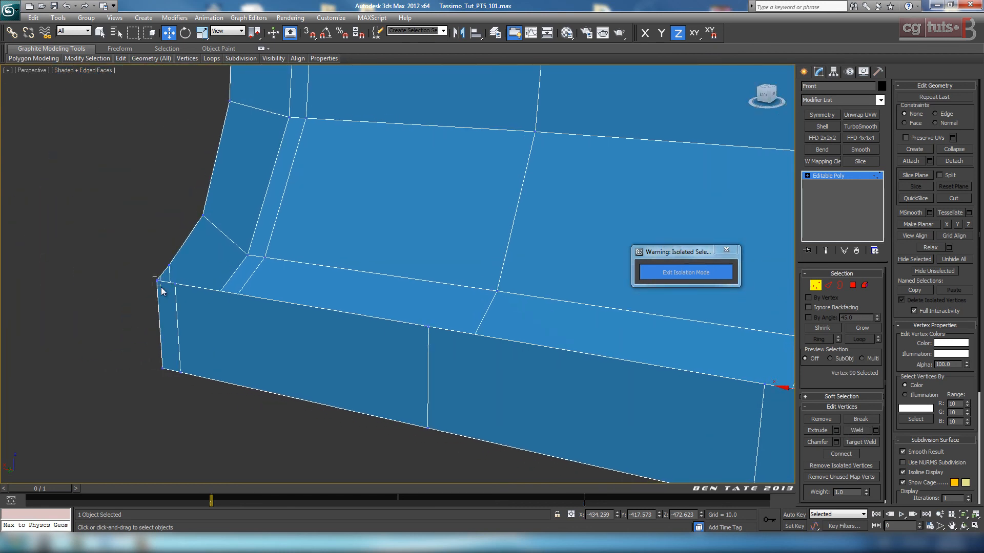
scroll(647, 390, down, 1)
middle_drag(647, 390, 432, 353)
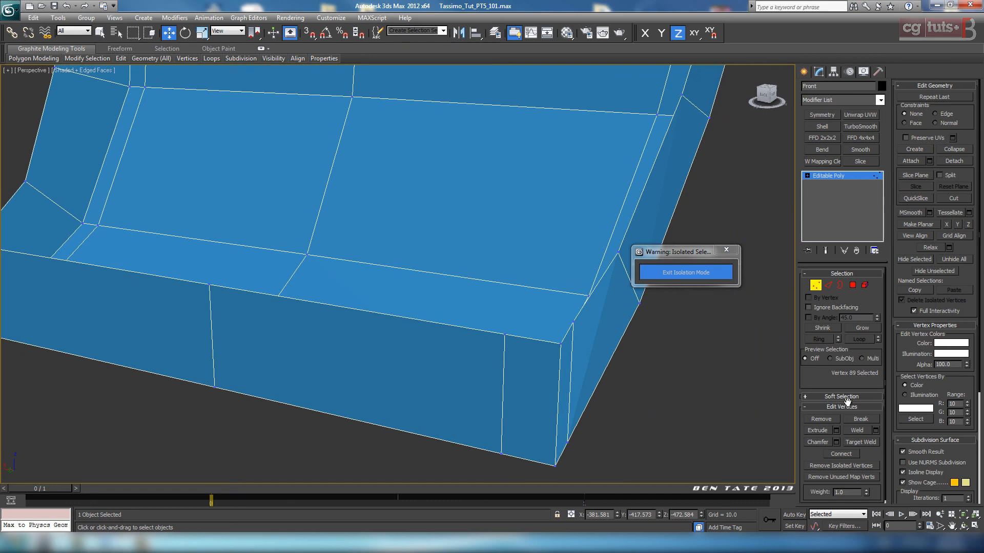
middle_drag(647, 367, 603, 361)
Ring-select the edges around the strip's walls and connect them with 1 segment, pinch 0 and slide -84.
click(829, 285)
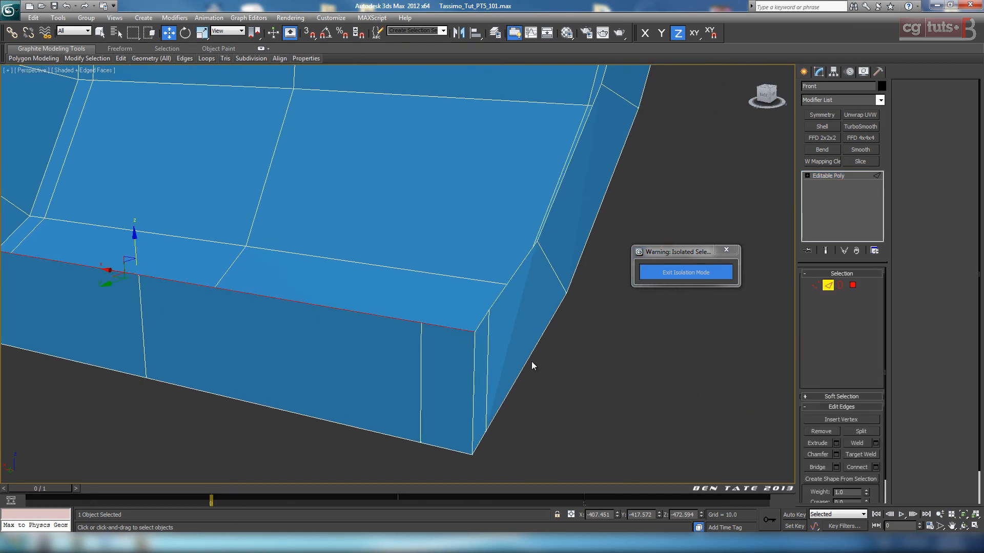
click(487, 379)
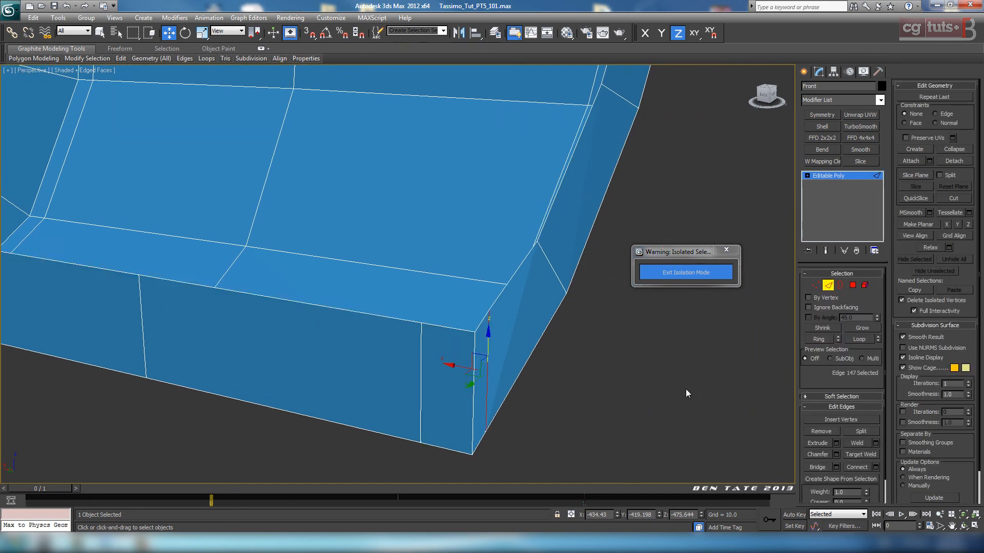
click(815, 339)
alt+middle_drag(616, 371, 622, 198)
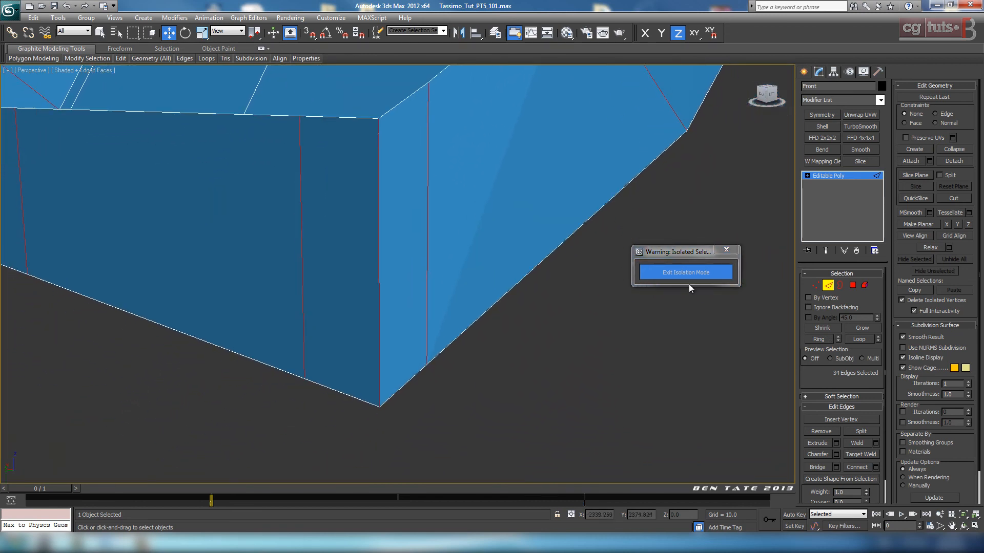
click(876, 468)
alt+middle_drag(475, 384, 455, 419)
scroll(505, 401, down, 5)
scroll(473, 358, up, 3)
alt+middle_drag(455, 419, 448, 441)
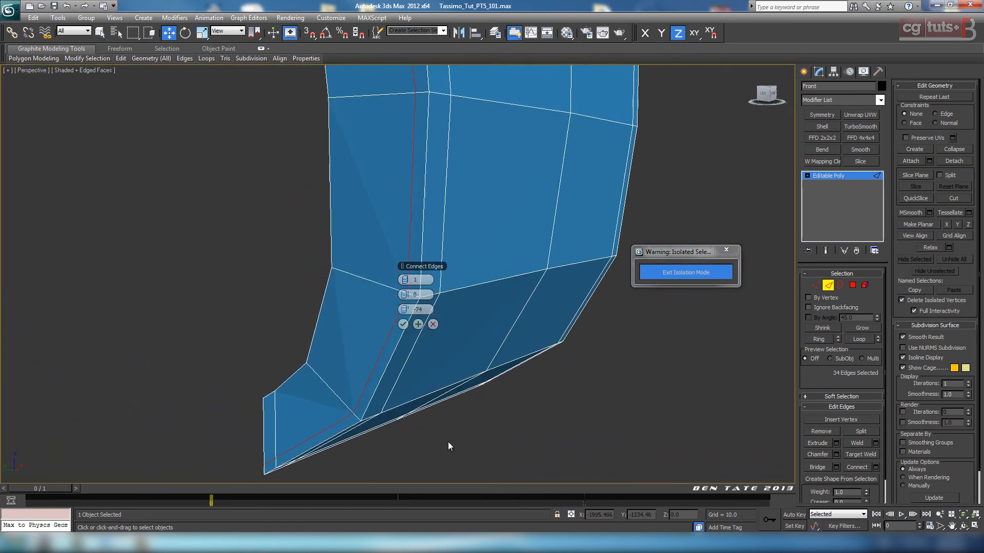
drag(407, 309, 389, 309)
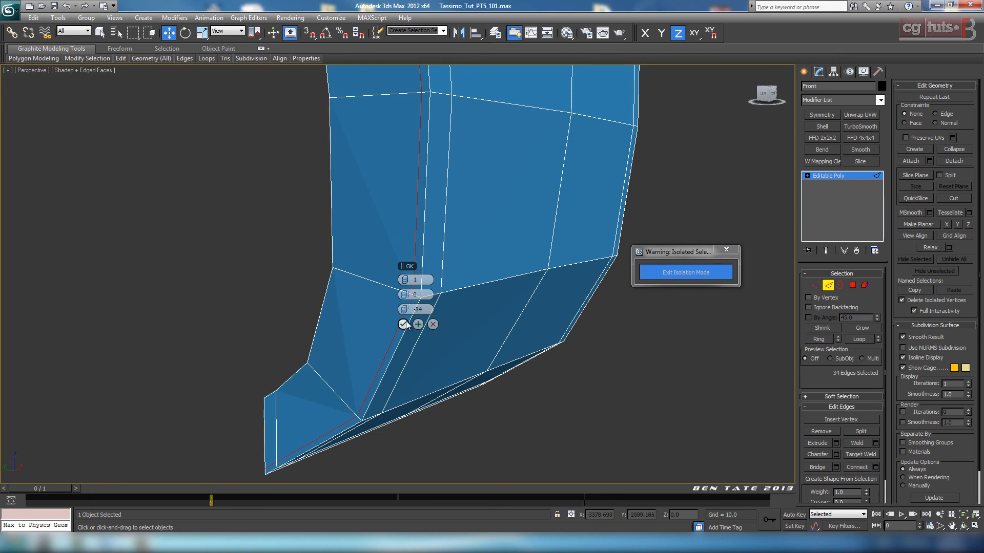
click(402, 324)
Select the lengthwise edge loop near the front face's outer side and, constrained to Edge, move it about -2 in X.
scroll(478, 380, down, 5)
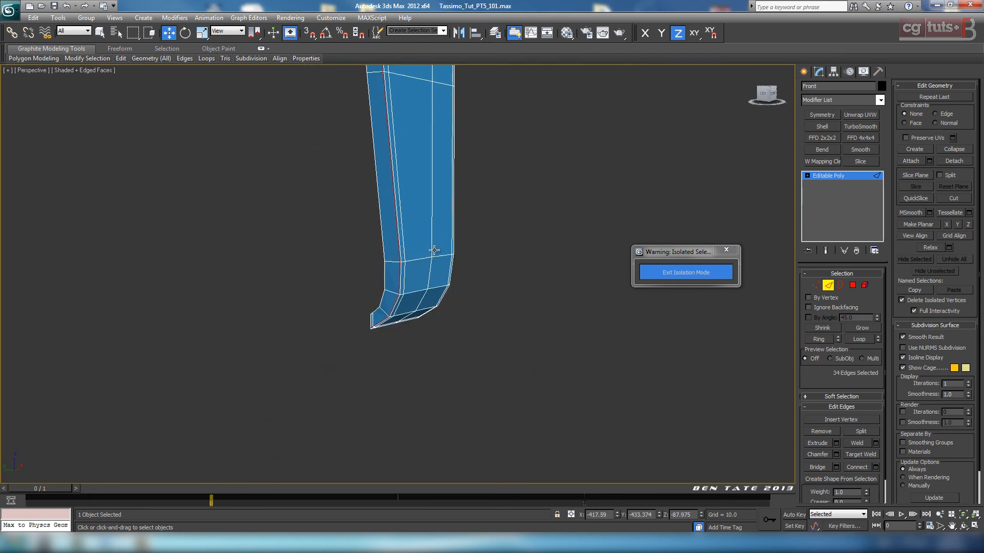
scroll(435, 250, up, 6)
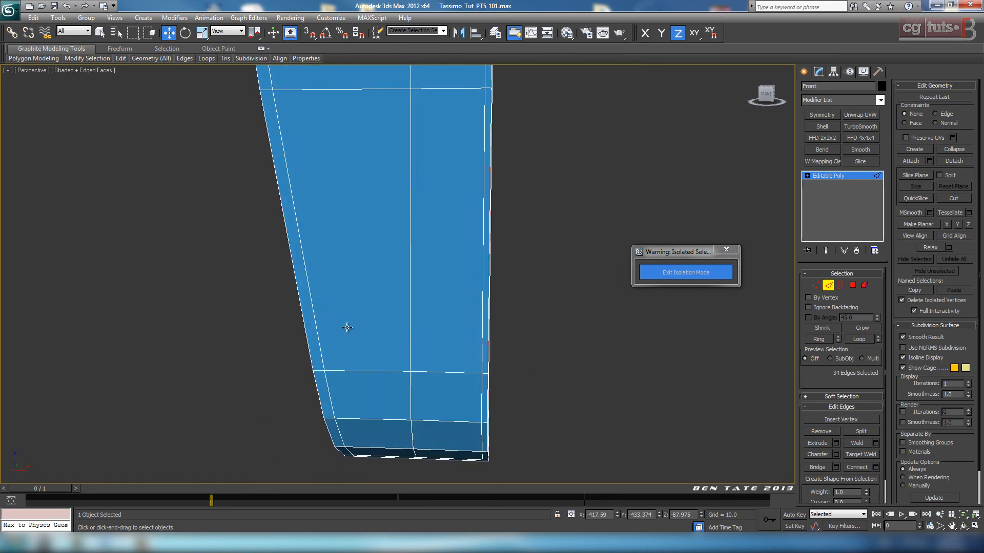
alt+middle_drag(347, 328, 345, 327)
click(322, 321)
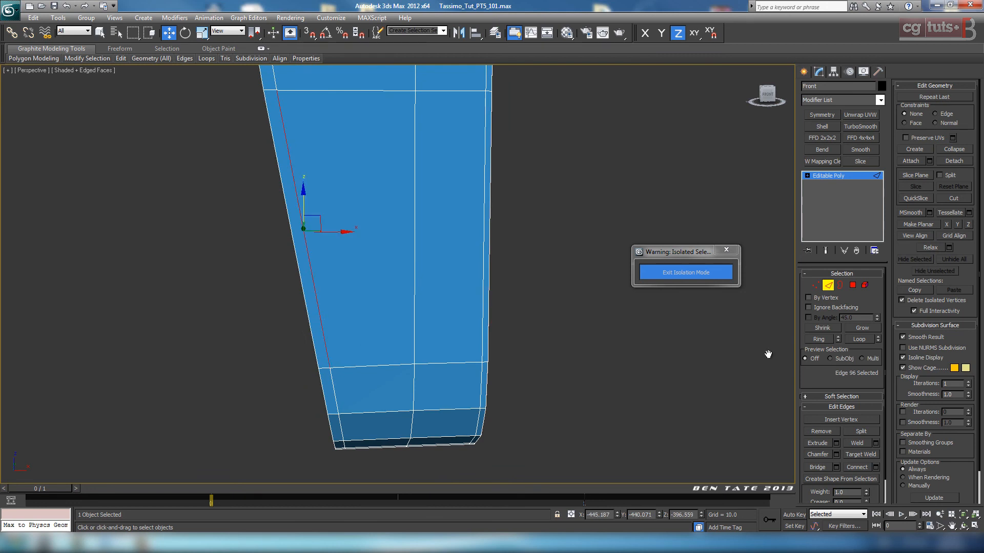
click(856, 339)
middle_drag(408, 313, 436, 328)
middle_drag(351, 171, 420, 488)
scroll(404, 219, down, 2)
middle_drag(385, 137, 398, 375)
middle_drag(386, 179, 501, 279)
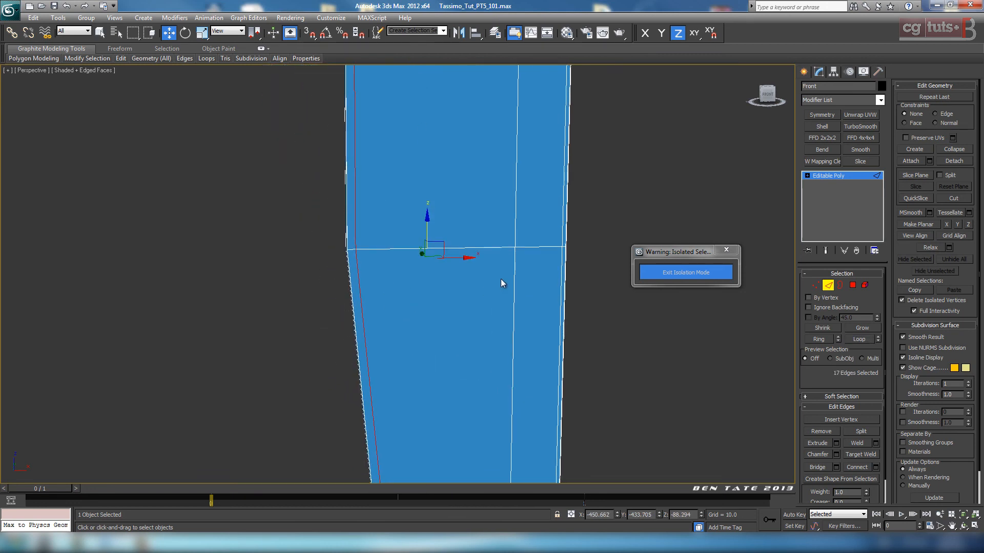
middle_drag(523, 214, 520, 244)
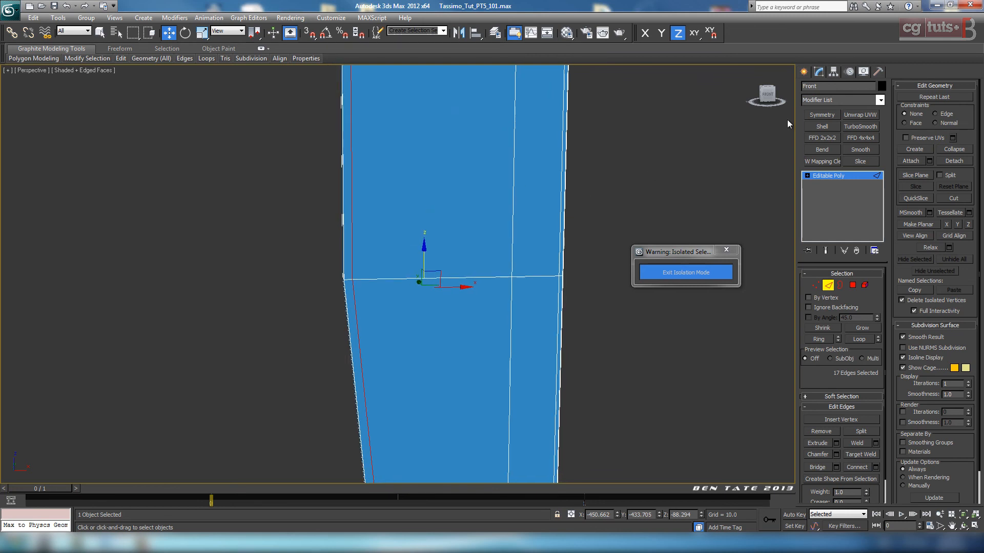
click(936, 114)
scroll(476, 264, up, 2)
drag(476, 273, 471, 274)
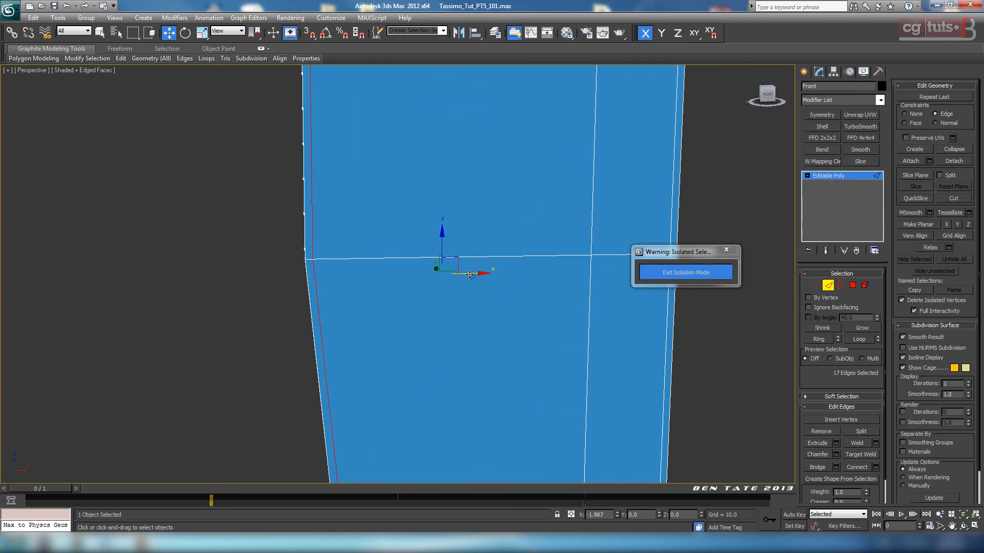
scroll(501, 315, down, 10)
Apply TurboSmooth to the strip with 2 iterations and Isoline Display, and inspect the smoothed shape without edged faces.
click(829, 285)
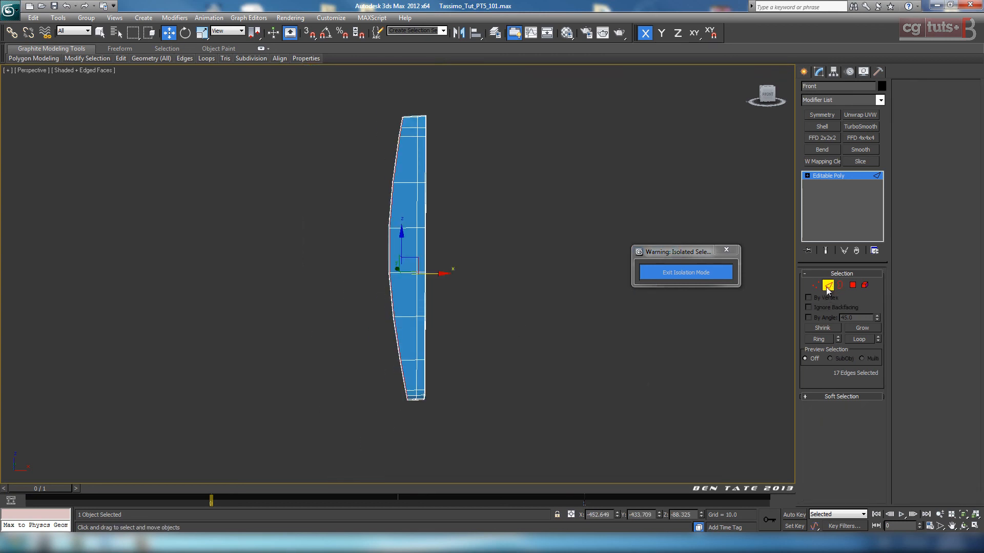
key(z)
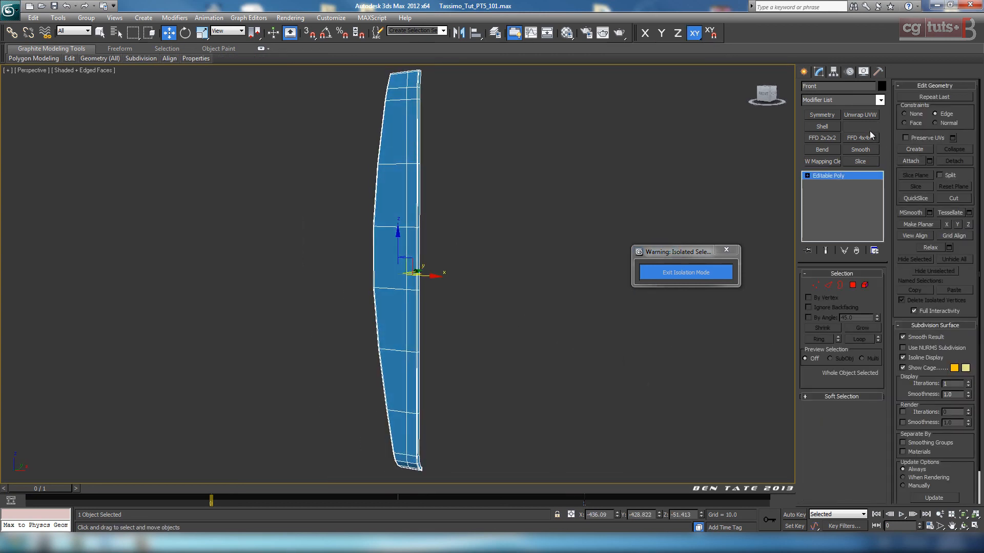
click(868, 128)
click(875, 288)
click(825, 316)
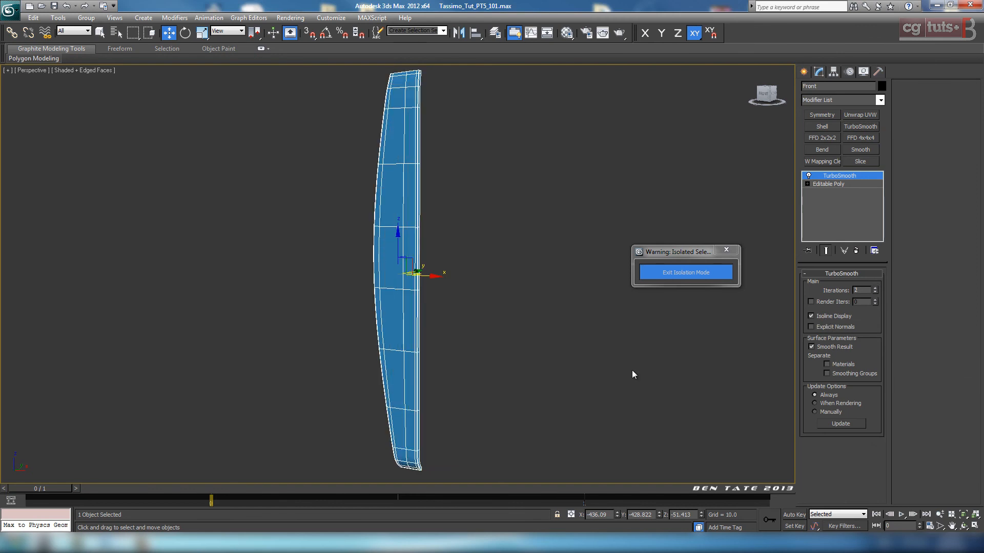
key(F4)
mouse_move(517, 328)
alt+middle_down()
mouse_move(645, 359)
mouse_move(570, 297)
mouse_move(534, 242)
mouse_move(484, 305)
mouse_move(474, 340)
mouse_move(507, 222)
mouse_move(503, 305)
mouse_move(373, 329)
mouse_move(374, 345)
mouse_move(412, 348)
mouse_move(356, 347)
mouse_move(396, 341)
mouse_move(485, 213)
mouse_move(490, 321)
mouse_move(472, 323)
mouse_move(467, 380)
mouse_move(503, 393)
mouse_move(500, 313)
mouse_move(518, 349)
alt+middle_up()
key(F4)
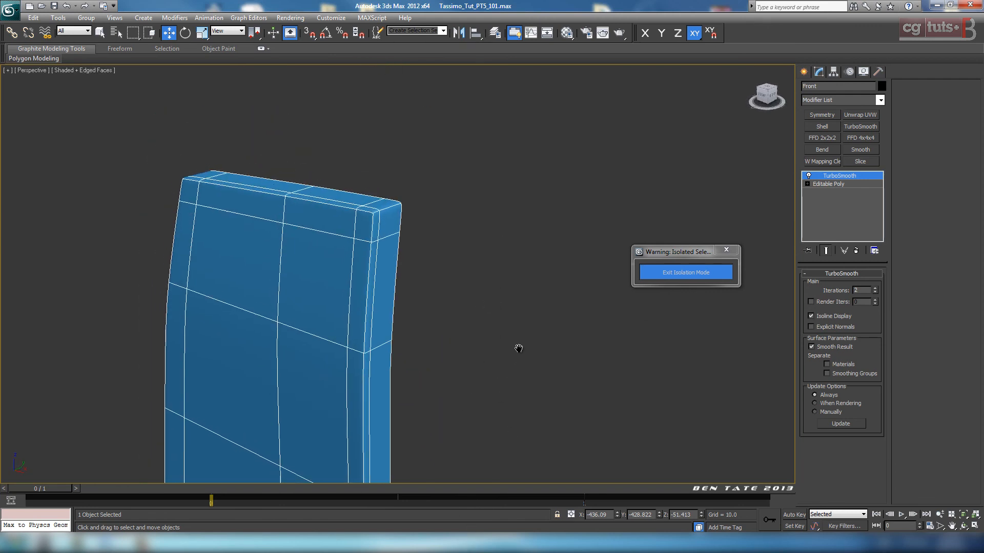
Exit isolation mode and examine how the strip's upper end meets the surrounding panels.
click(704, 278)
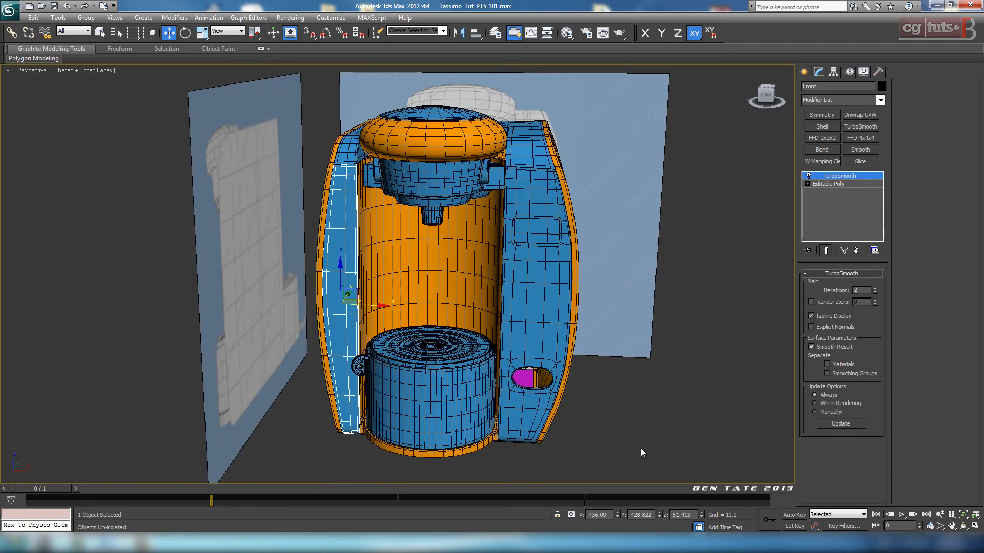
click(682, 402)
middle_drag(373, 229, 410, 263)
click(410, 264)
scroll(415, 259, up, 5)
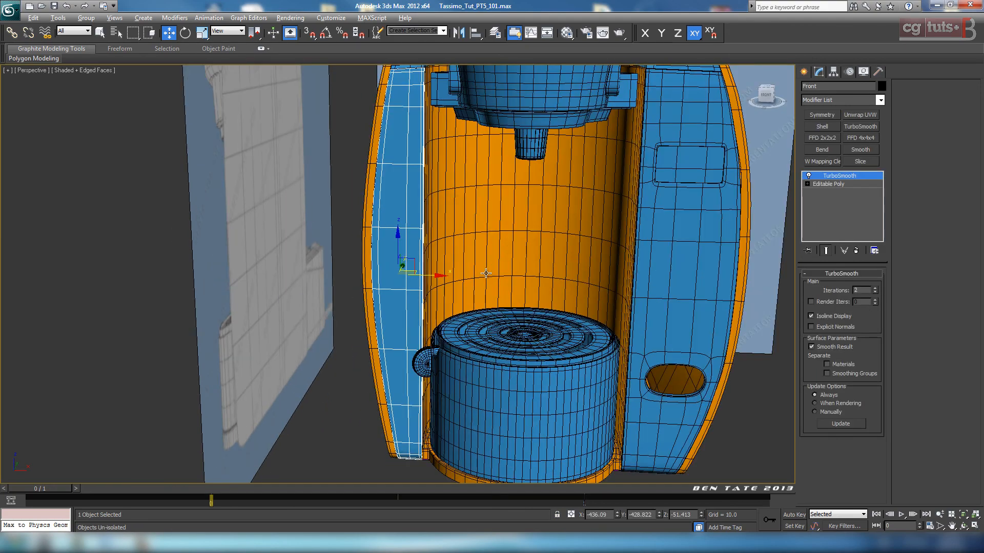
key(F4)
scroll(472, 192, down, 3)
middle_drag(472, 193, 464, 250)
scroll(504, 397, up, 5)
key(F4)
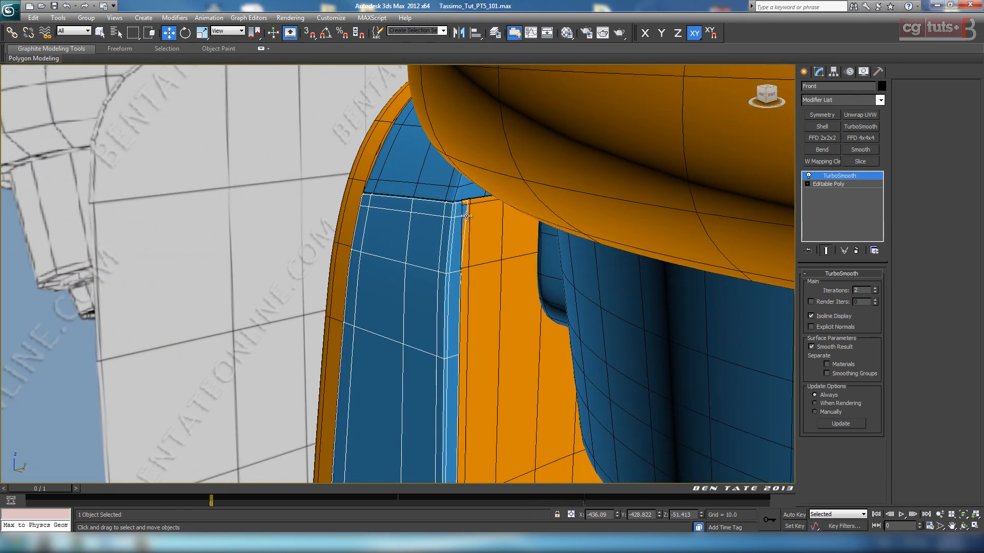
In the right view, with constraints set to None, make the seven back vertices at the strip's upper end planar so they line up vertically.
click(830, 186)
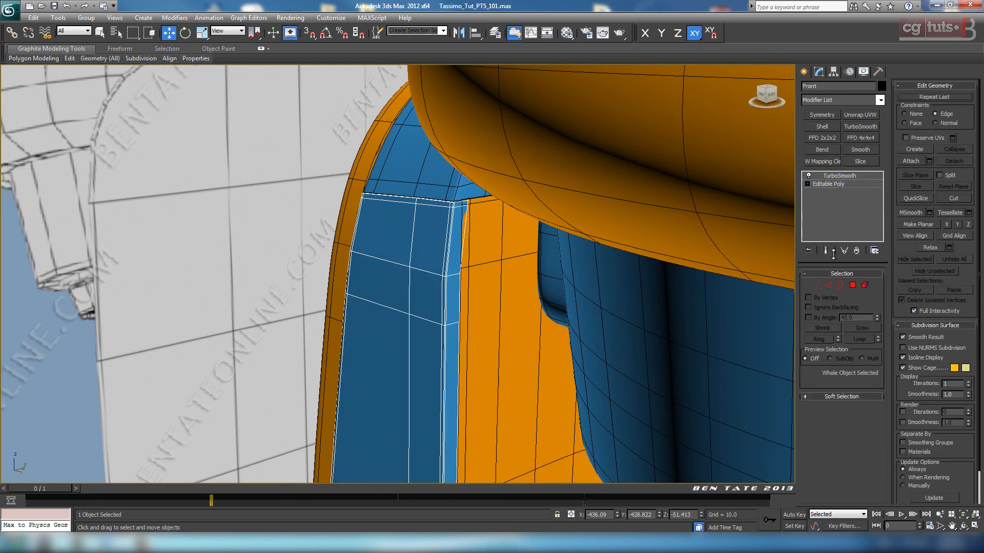
click(815, 285)
scroll(513, 281, down, 3)
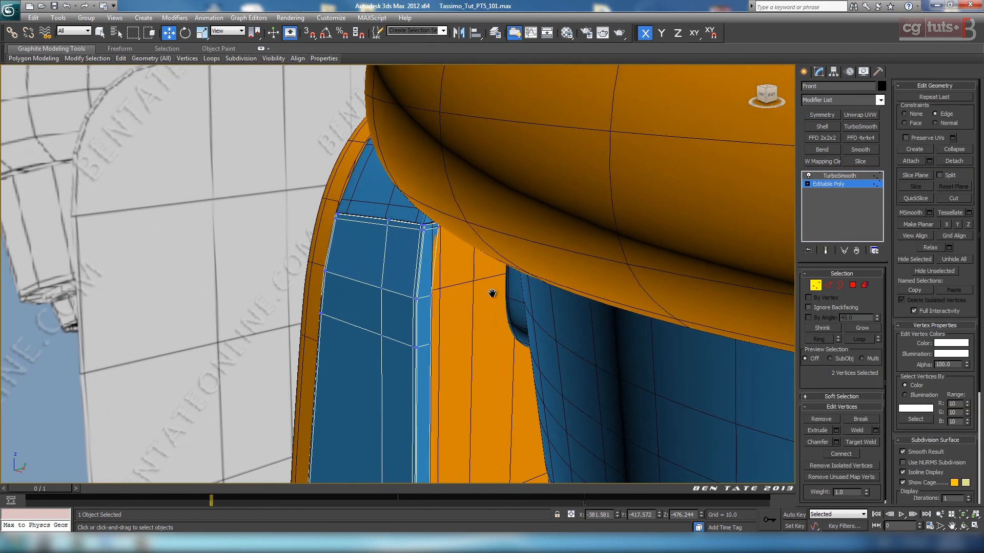
key(alt+w)
key(alt+w)
middle_drag(468, 281, 471, 305)
scroll(471, 306, down, 9)
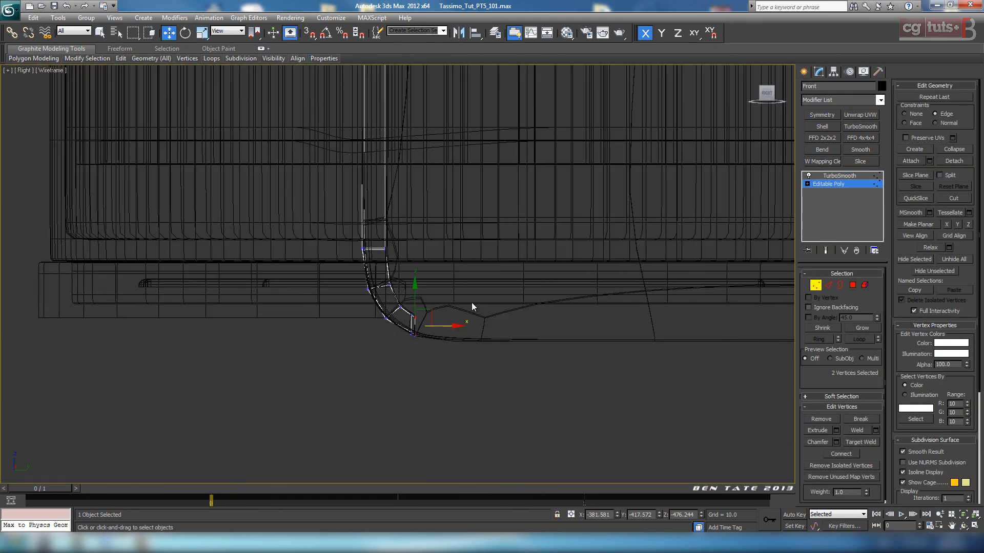
middle_drag(484, 235, 438, 451)
scroll(442, 302, down, 1)
middle_drag(444, 303, 456, 374)
scroll(436, 329, up, 4)
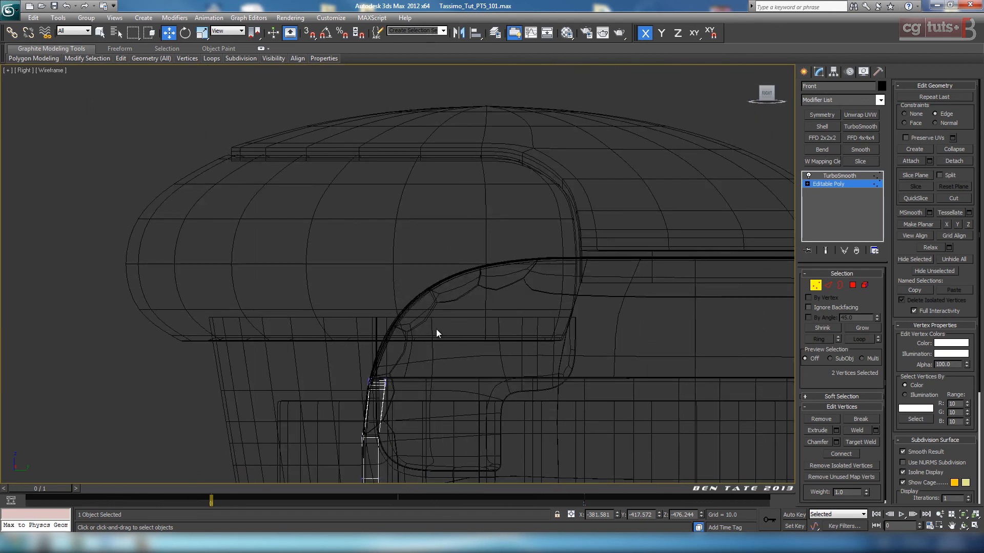
scroll(435, 328, up, 2)
middle_drag(435, 328, 428, 222)
scroll(430, 266, up, 3)
middle_drag(410, 315, 499, 311)
scroll(410, 262, up, 3)
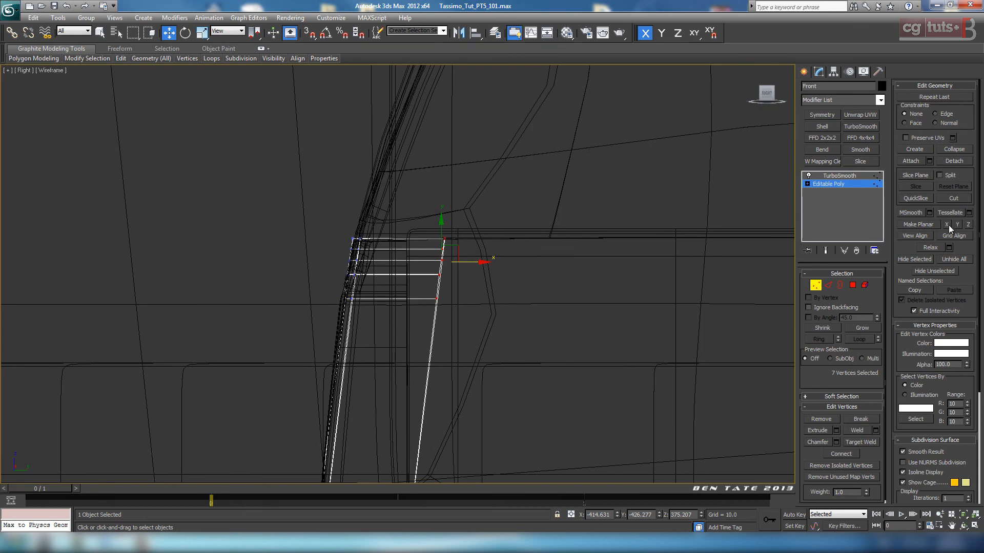
middle_drag(492, 303, 511, 264)
scroll(511, 265, up, 3)
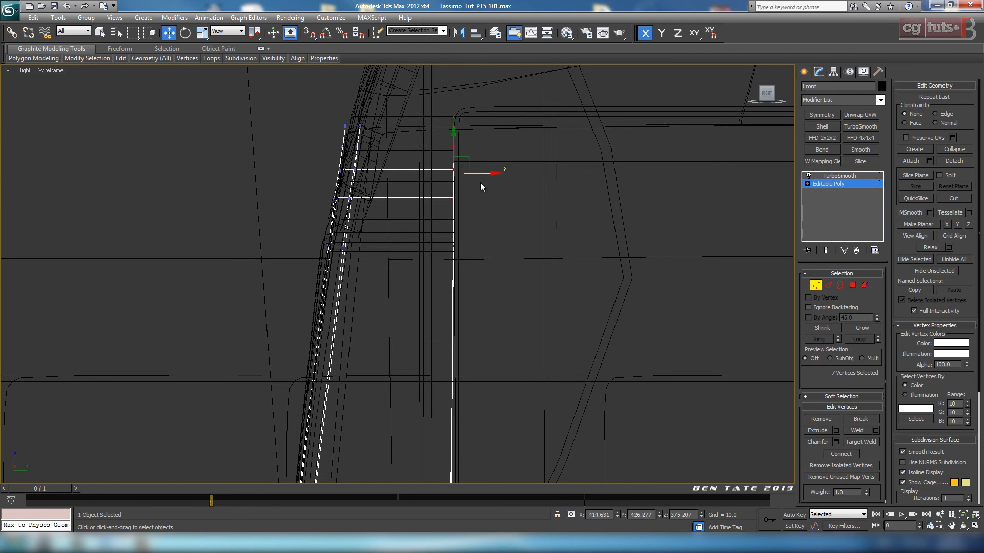
Return to the TurboSmooth level, deselect the strip in the perspective view, and inspect the machine's lower front around the cup stand.
click(836, 176)
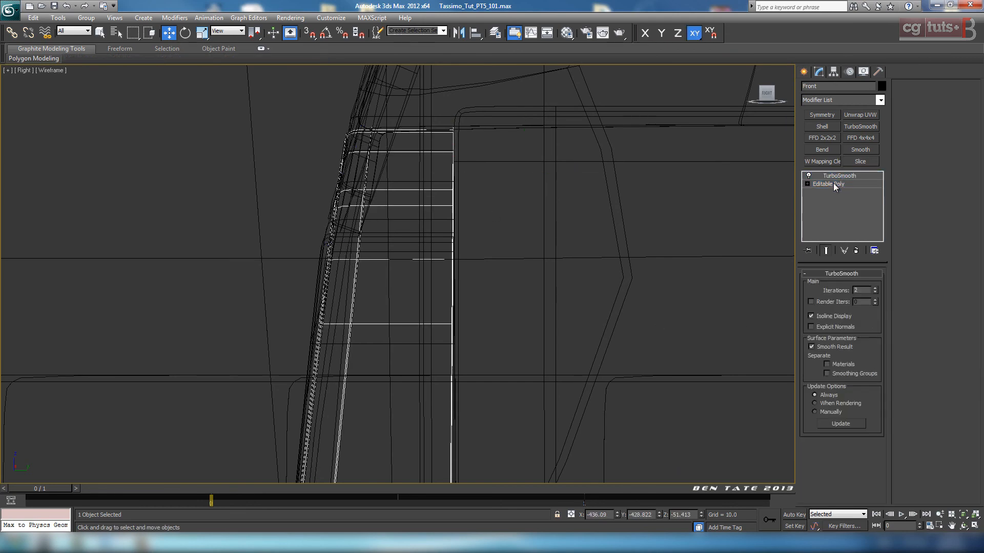
key(alt+w)
right_click(701, 362)
key(alt+w)
alt+middle_drag(591, 361, 589, 360)
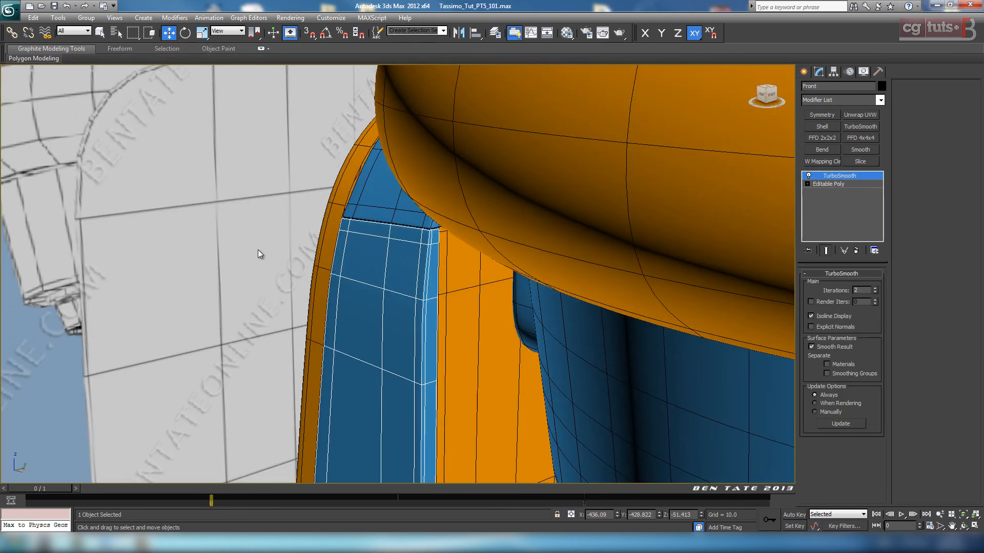
click(258, 250)
mouse_move(450, 303)
middle_down()
mouse_move(500, 311)
mouse_move(494, 109)
mouse_move(511, 266)
mouse_move(507, 339)
mouse_move(470, 242)
mouse_move(459, 76)
mouse_move(460, 251)
middle_up()
mouse_move(468, 318)
alt+middle_down()
mouse_move(505, 309)
mouse_move(526, 282)
mouse_move(507, 270)
mouse_move(492, 84)
alt+middle_up()
scroll(432, 285, up, 4)
mouse_move(444, 296)
middle_down()
mouse_move(567, 278)
mouse_move(573, 210)
mouse_move(532, 143)
middle_up()
scroll(443, 313, down, 8)
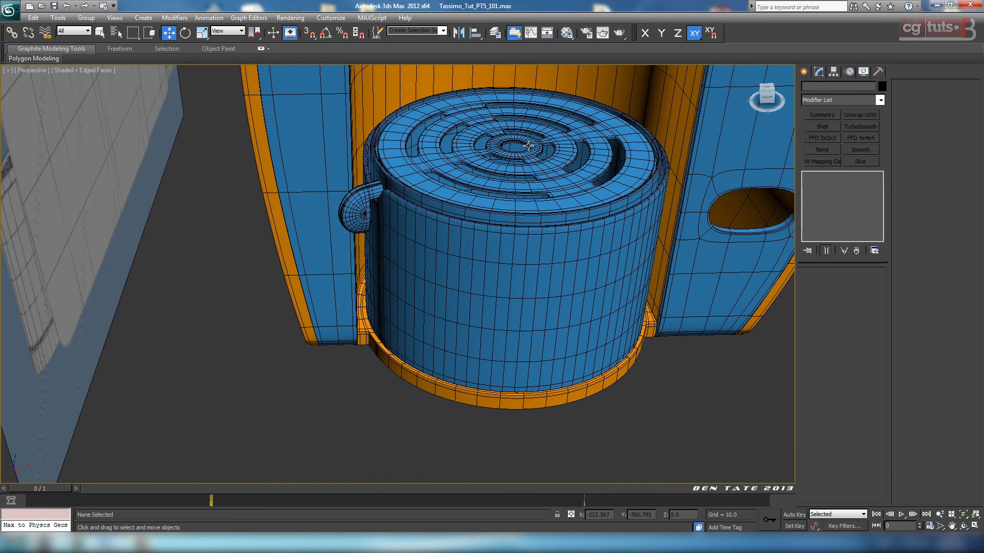
Select the Cup Stand group together with the orange inner panel and its base ring beneath the cup stand.
alt+middle_drag(477, 254, 546, 291)
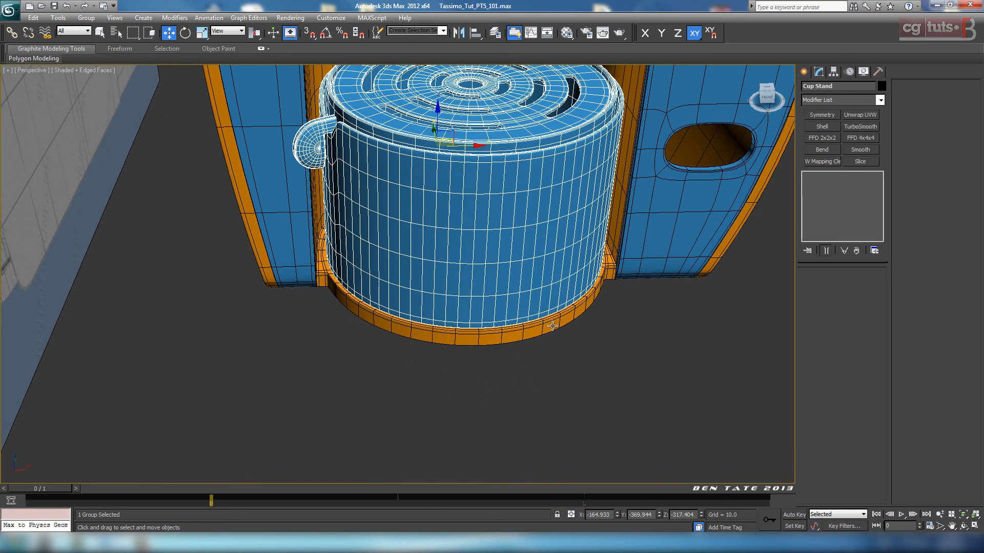
middle_drag(683, 310, 558, 297)
scroll(558, 298, up, 4)
ctrl+click(559, 298)
scroll(557, 311, down, 6)
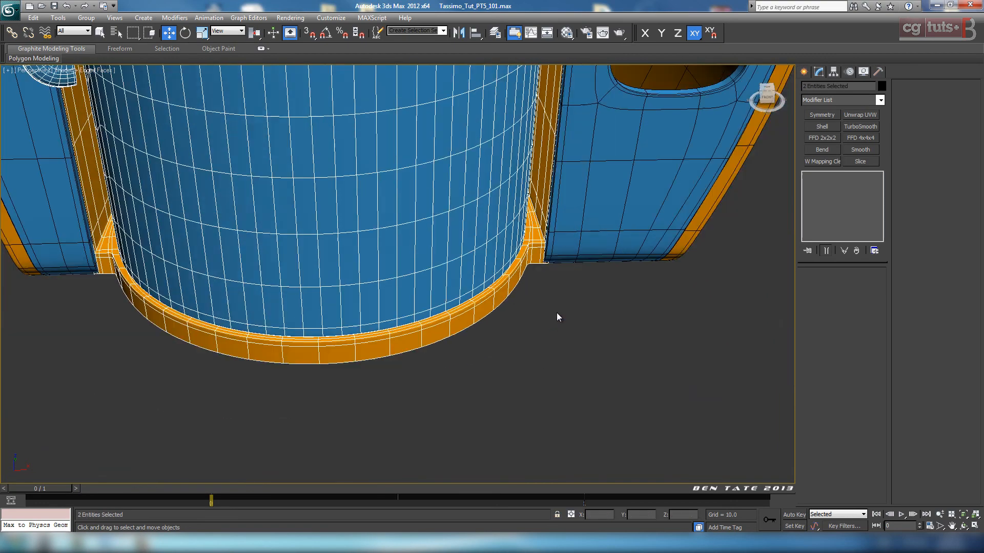
middle_drag(505, 222, 524, 365)
alt+middle_drag(522, 297, 456, 191)
middle_drag(399, 373, 499, 274)
scroll(455, 279, up, 5)
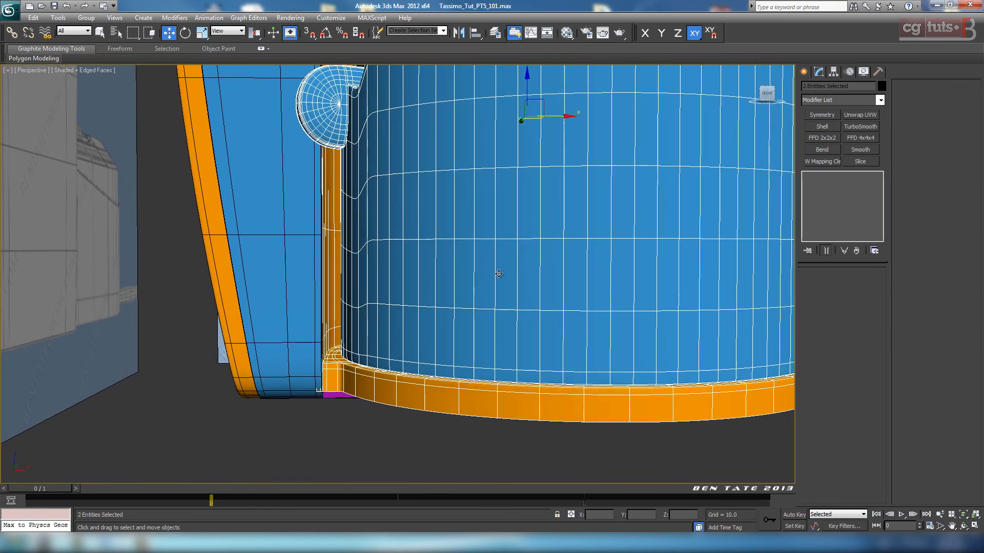
middle_drag(441, 304, 465, 191)
In the right view, move the cup stand and orange base panel slightly upwards along the vertical axis only.
key(alt+w)
middle_click(310, 422)
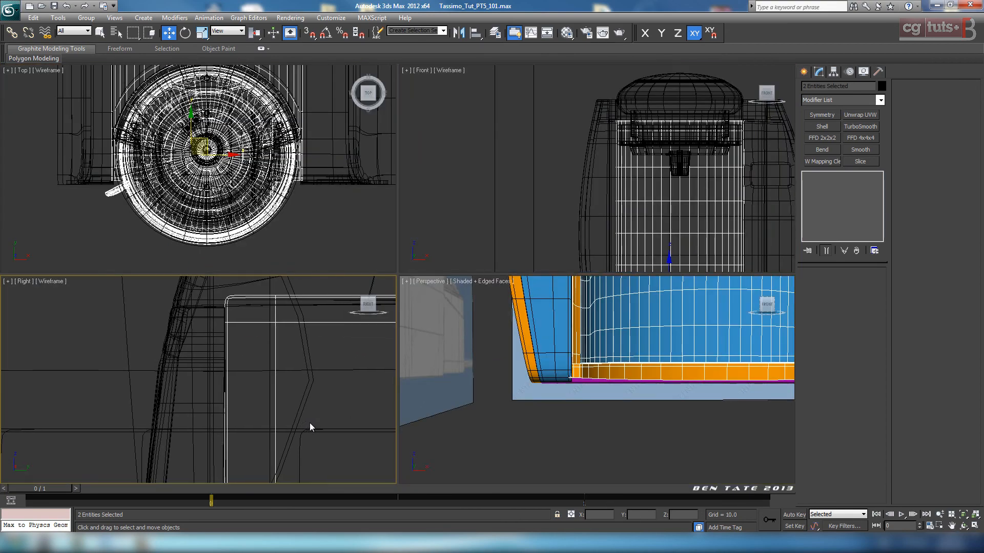
key(alt+w)
scroll(428, 408, down, 5)
middle_drag(419, 444, 445, 238)
scroll(446, 238, up, 6)
middle_drag(395, 175, 450, 341)
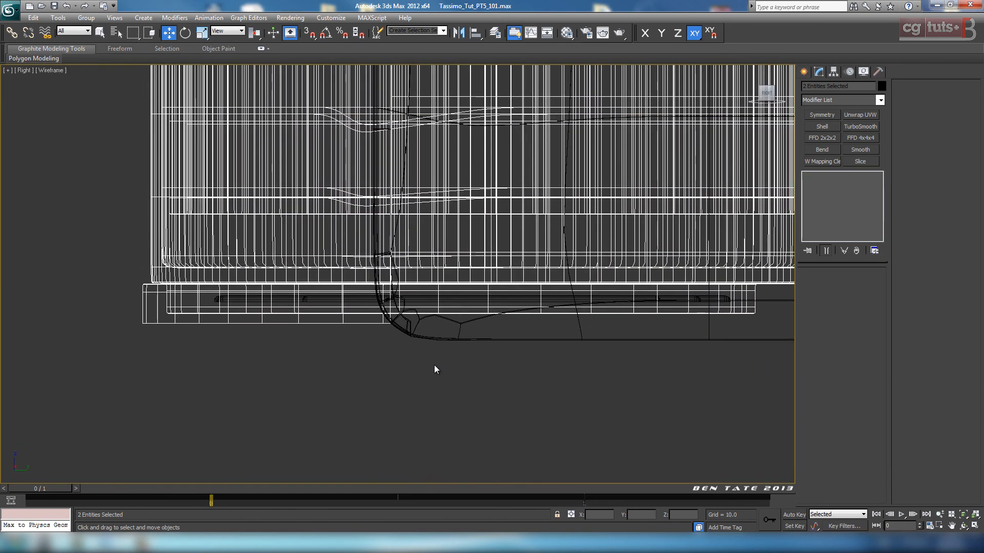
scroll(434, 365, up, 3)
scroll(523, 338, down, 8)
middle_drag(531, 234, 527, 341)
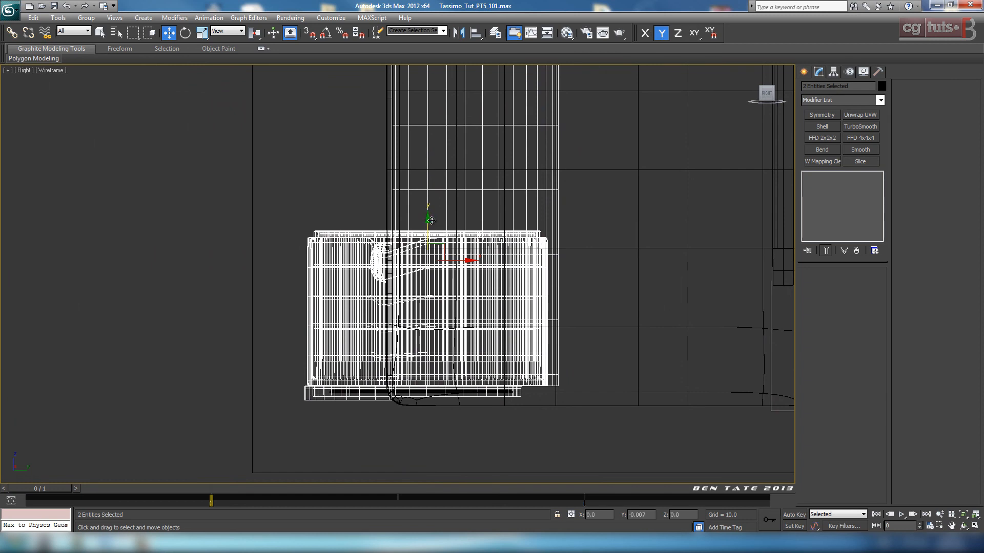
middle_drag(432, 334, 453, 199)
scroll(446, 230, up, 3)
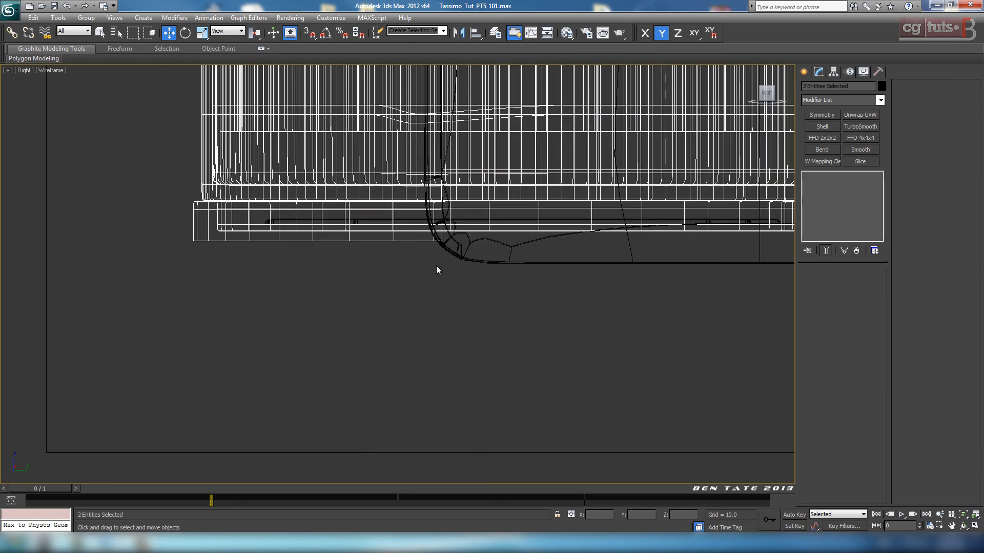
Examine how the base ring lines up with the curved lower corner of the body in the right and perspective views.
scroll(438, 266, up, 2)
middle_drag(490, 242, 406, 320)
scroll(418, 297, up, 1)
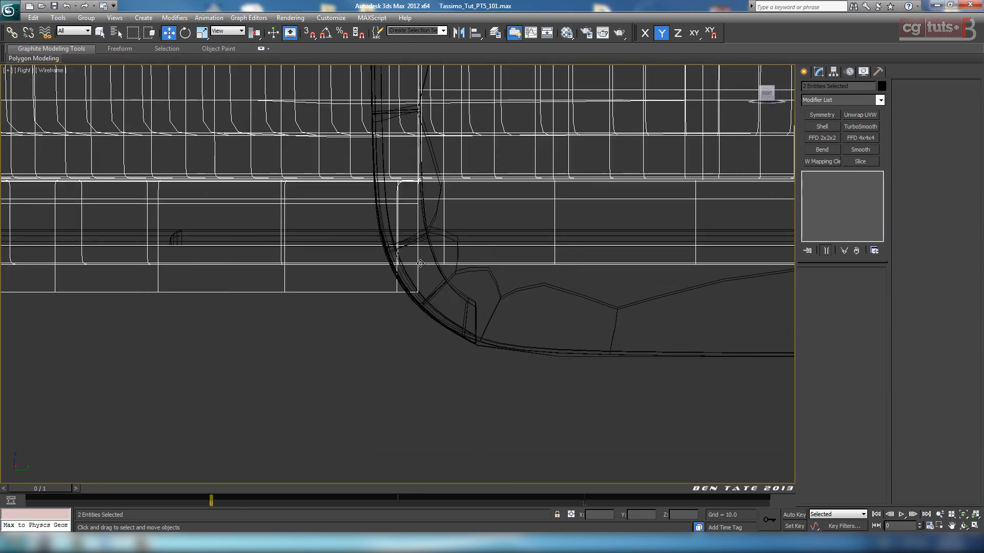
key(alt+w)
right_click(675, 454)
key(alt+w)
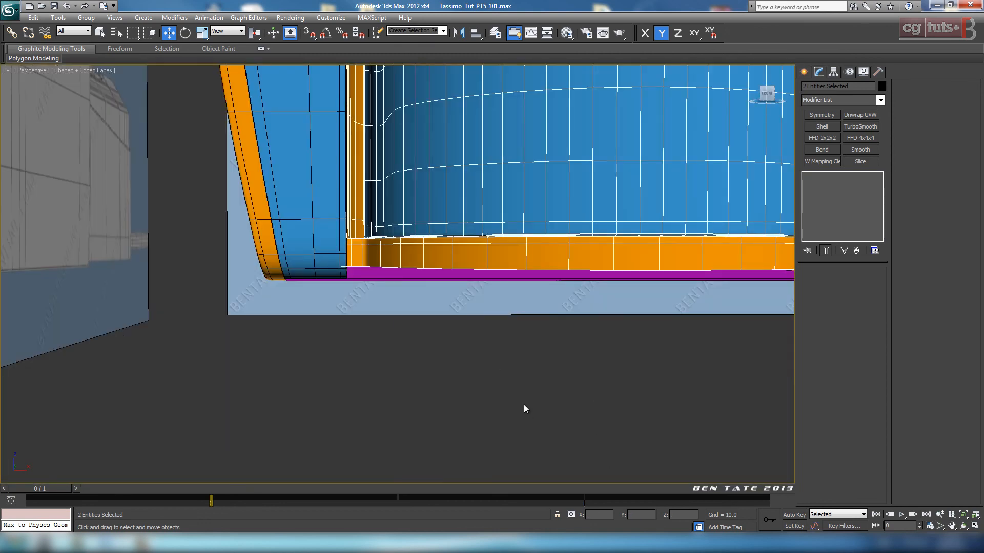
alt+middle_drag(524, 405, 502, 426)
scroll(482, 395, up, 2)
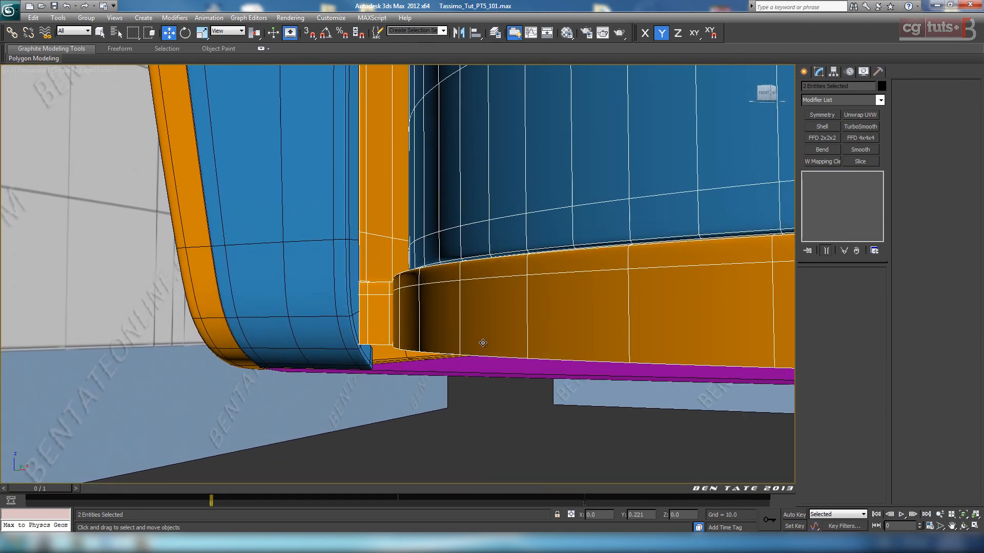
Fine-tune the height of the cup stand and orange base panel in the right view and deselect them in perspective.
key(alt+w)
right_click(259, 408)
key(alt+w)
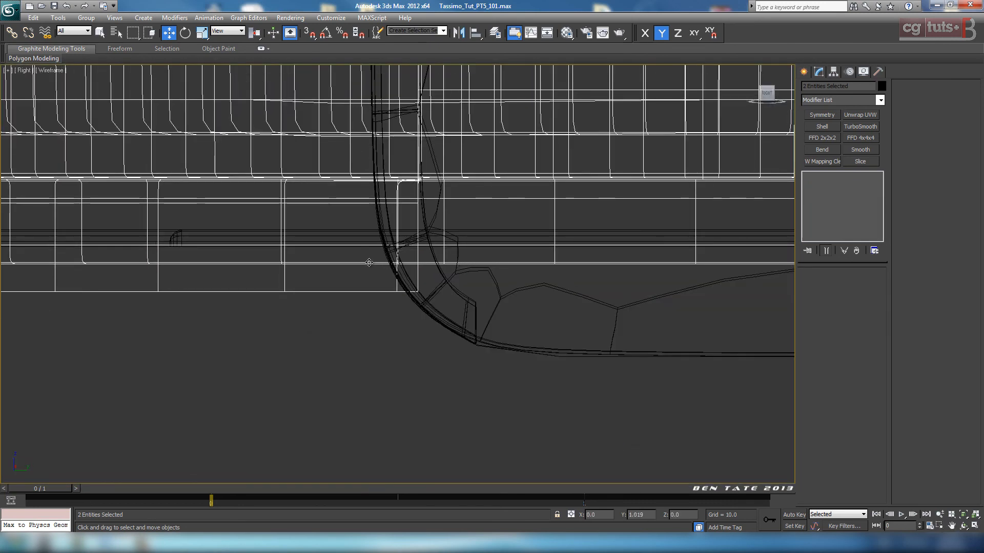
key(alt+w)
right_click(500, 450)
key(alt+w)
click(500, 450)
Inspect the whole coffee machine from the front and from above, with and without edged faces.
mouse_move(500, 449)
alt+middle_down()
mouse_move(497, 418)
mouse_move(576, 397)
mouse_move(502, 397)
mouse_move(507, 408)
mouse_move(569, 419)
mouse_move(610, 410)
mouse_move(578, 343)
mouse_move(509, 340)
mouse_move(567, 314)
mouse_move(558, 408)
mouse_move(631, 419)
mouse_move(472, 413)
mouse_move(476, 424)
mouse_move(540, 431)
mouse_move(661, 401)
mouse_move(659, 360)
mouse_move(583, 411)
alt+middle_up()
scroll(504, 415, down, 5)
key(F4)
key(F4)
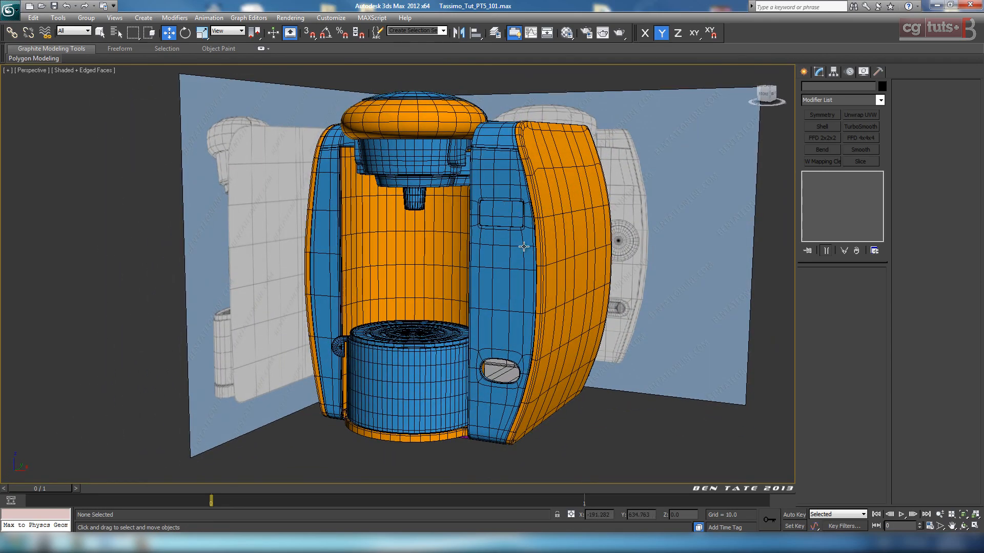
alt+middle_drag(524, 247, 519, 314)
scroll(535, 328, up, 4)
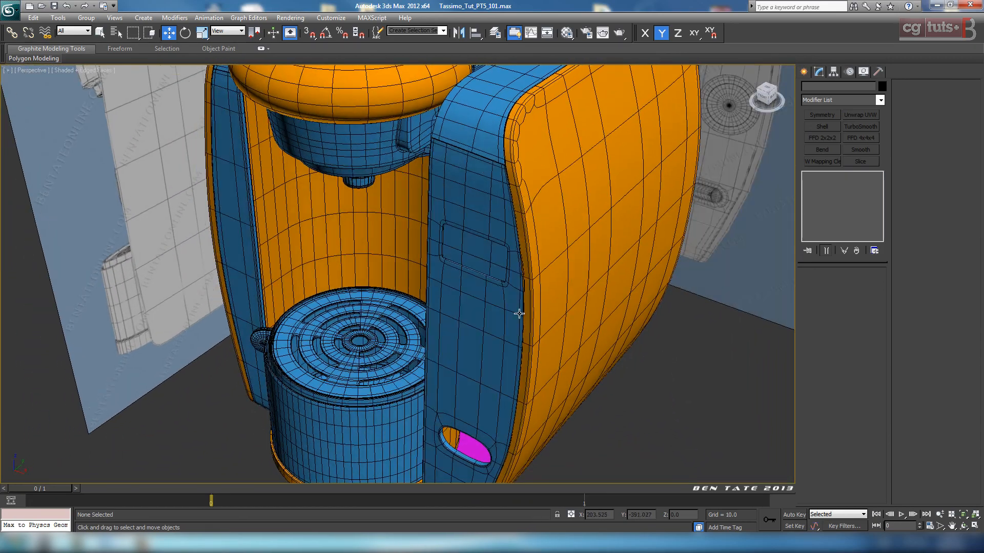